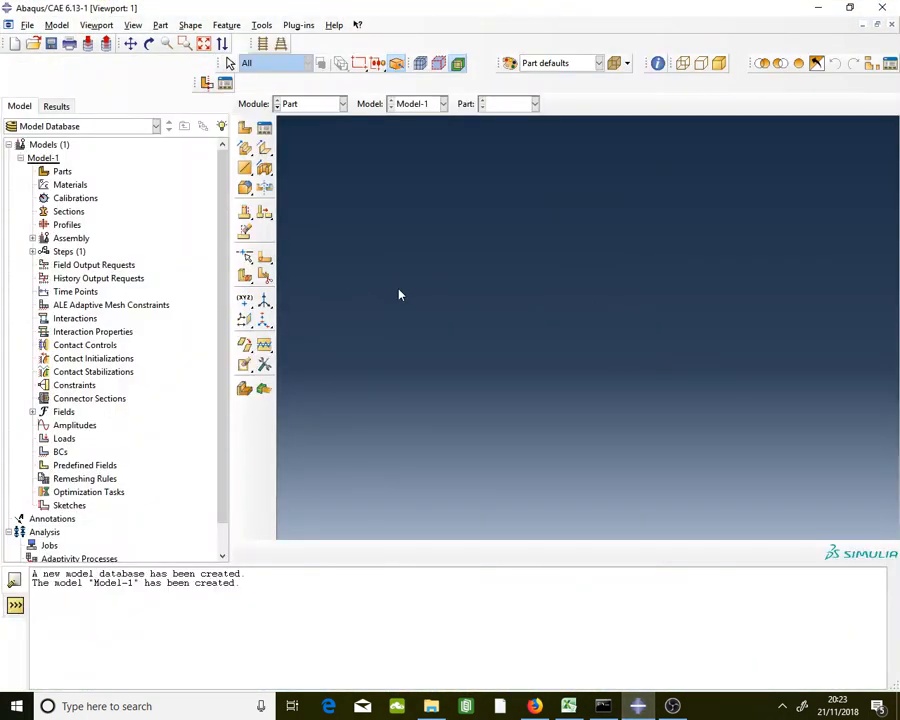
- Open the model database steel sheet.cae from the ABAQUS Tutorial folder on drive D
click(31, 45)
drag(444, 232, 367, 186)
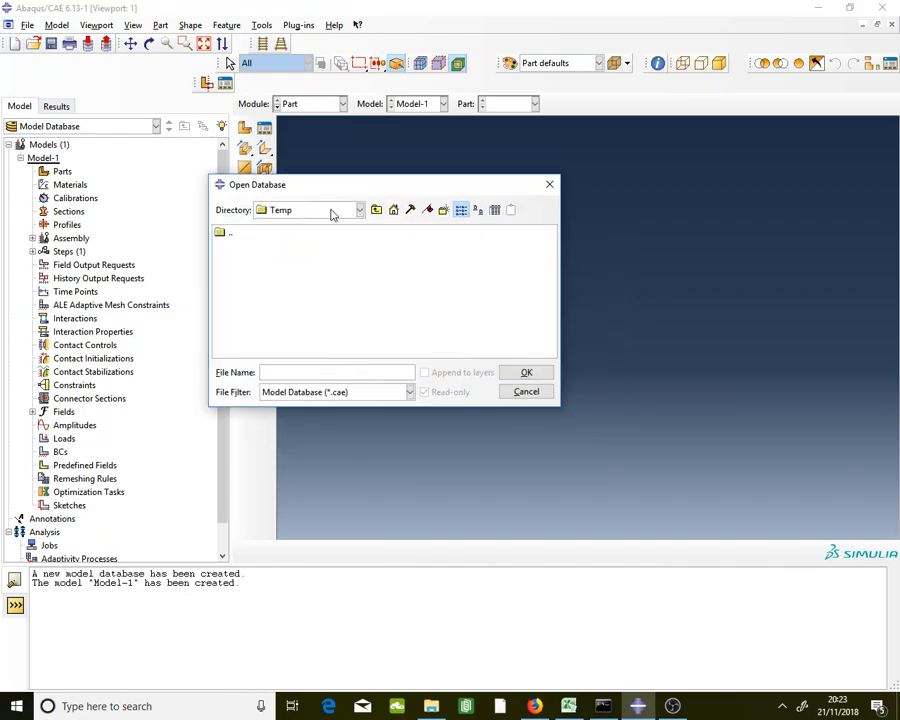
click(337, 209)
click(276, 266)
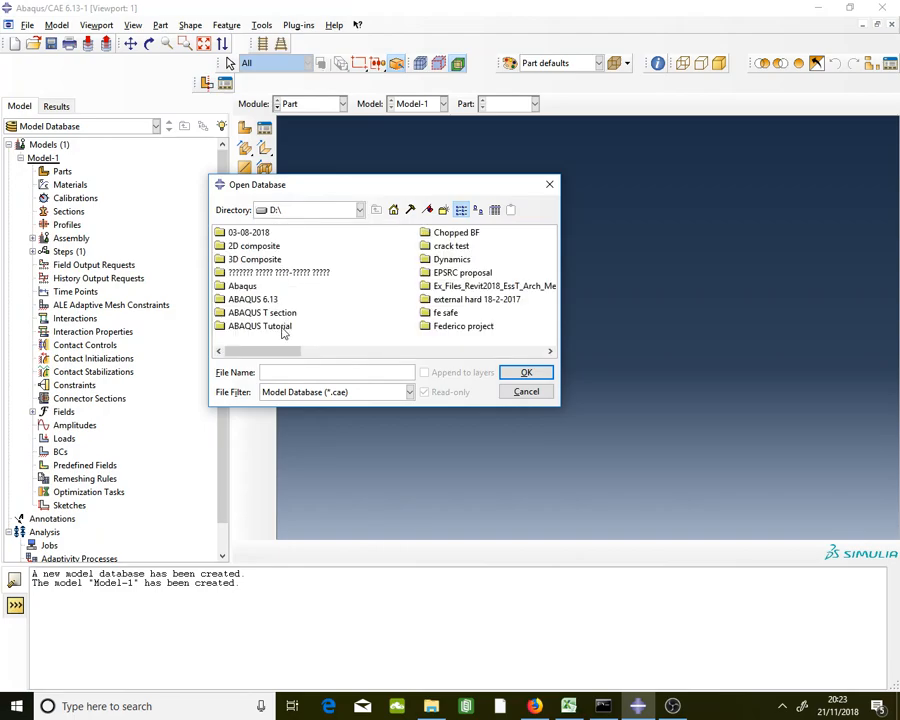
double_click(248, 287)
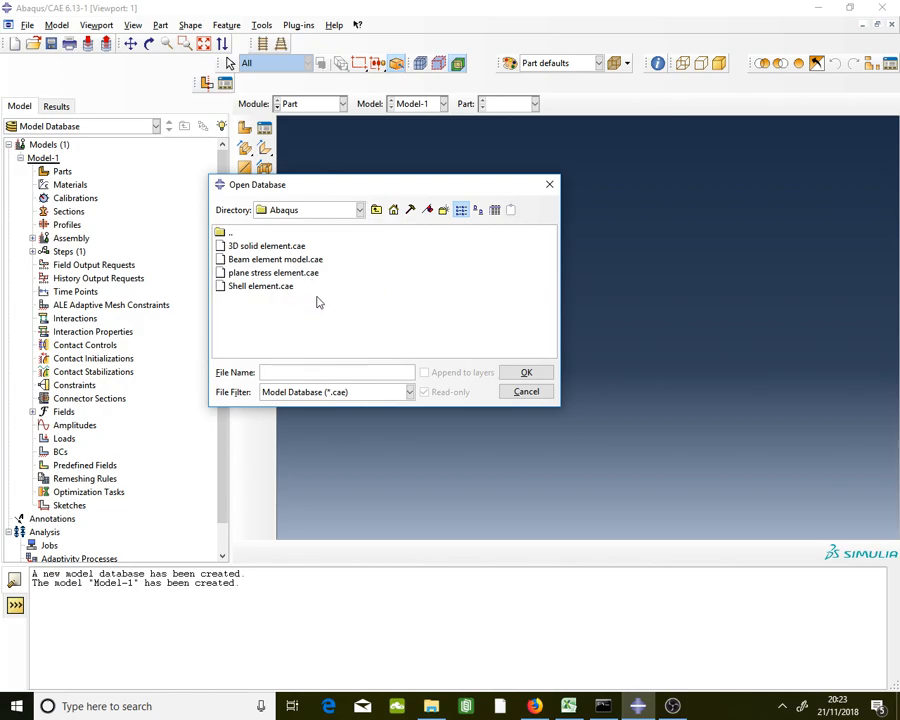
click(376, 210)
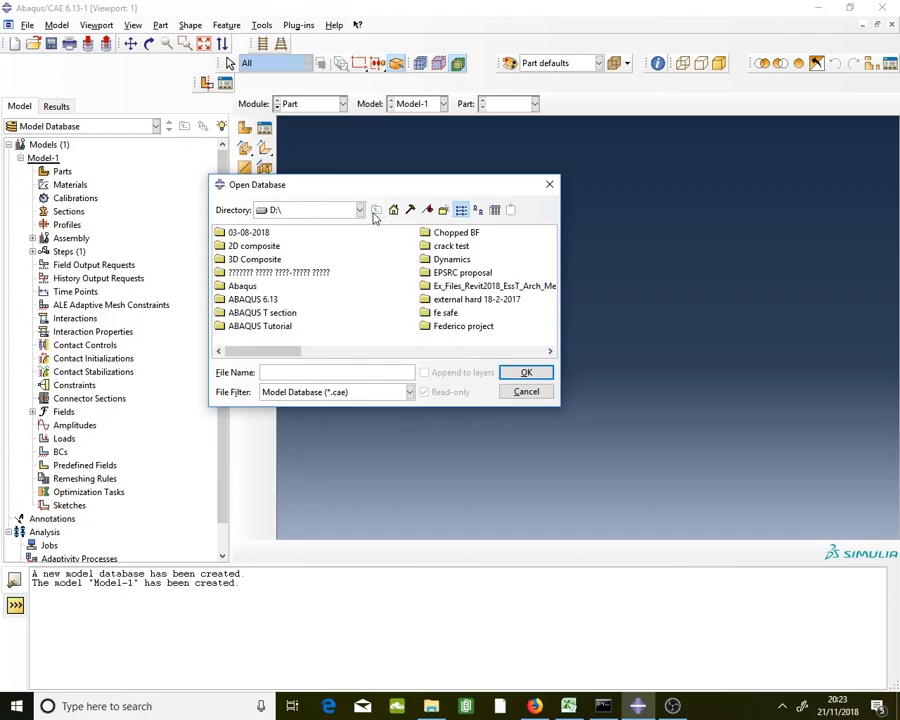
double_click(260, 326)
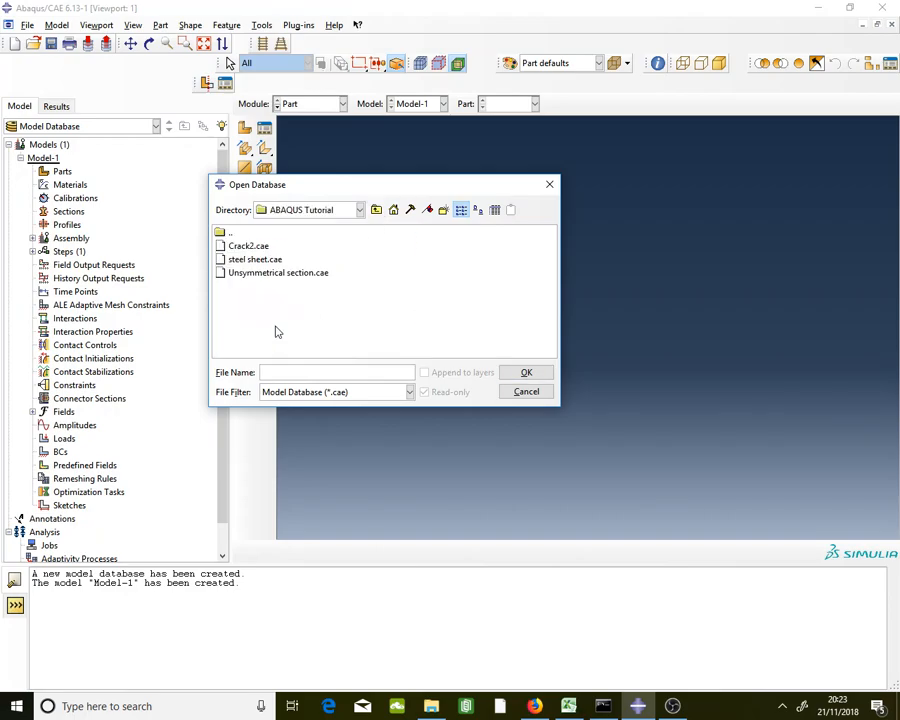
click(266, 261)
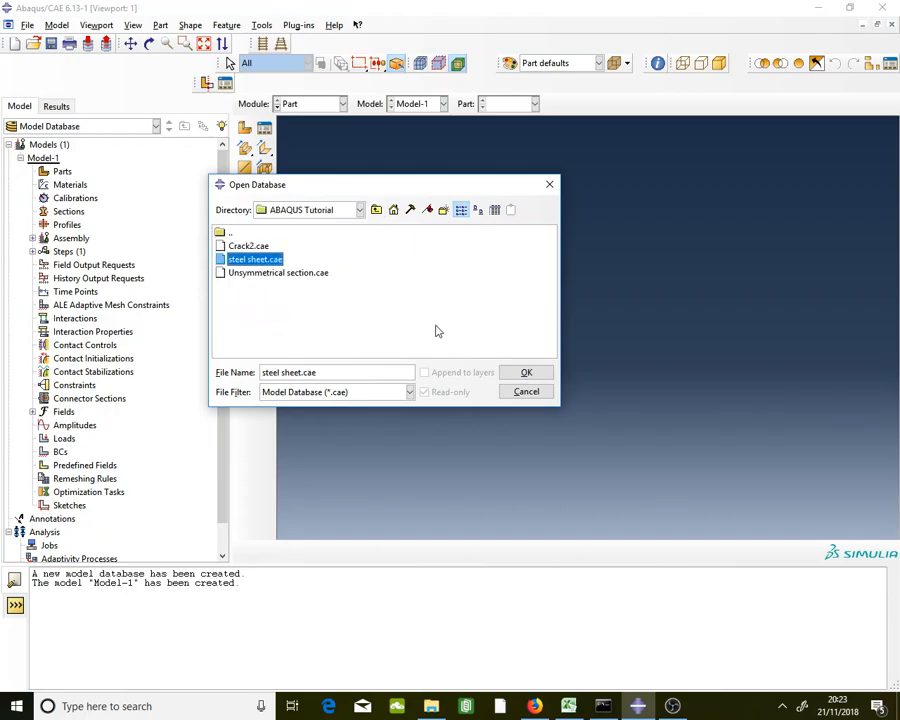
click(527, 376)
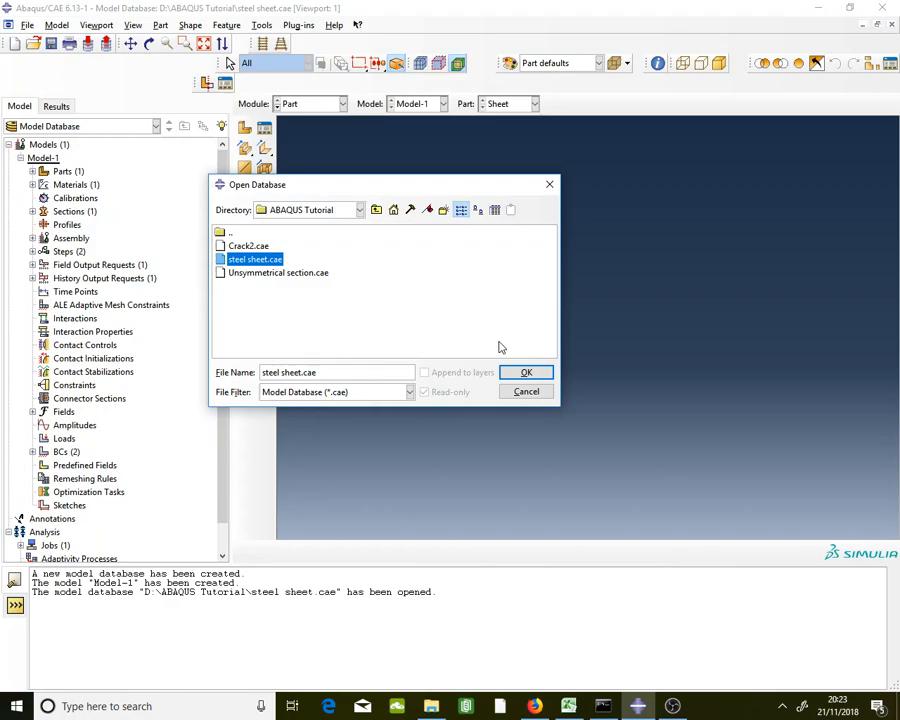
- Switch to the Property module and view the steel material's definition, leaving it without edits
click(309, 105)
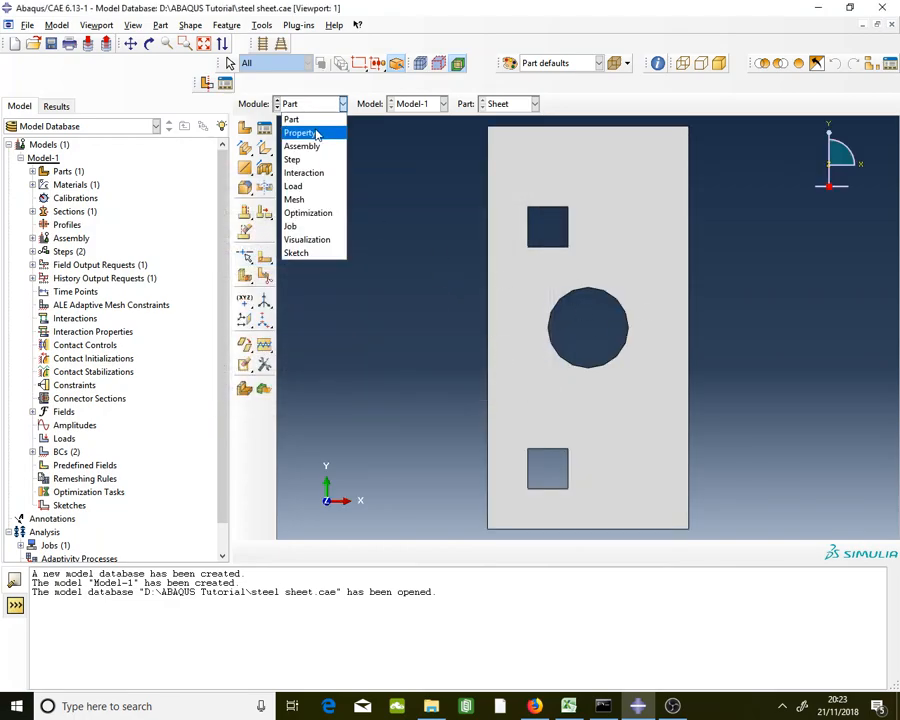
click(299, 132)
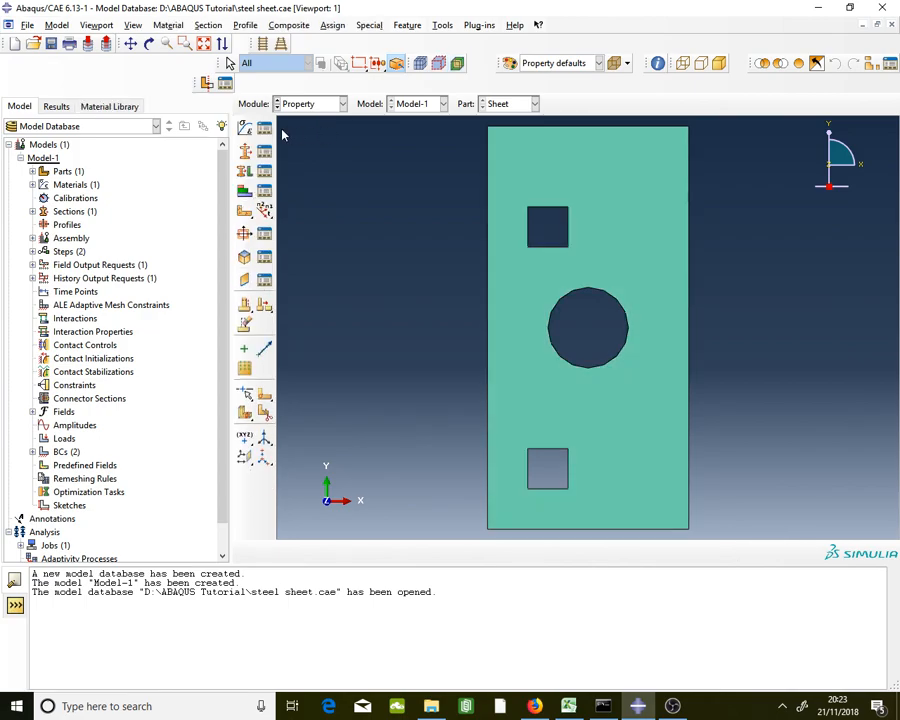
click(264, 129)
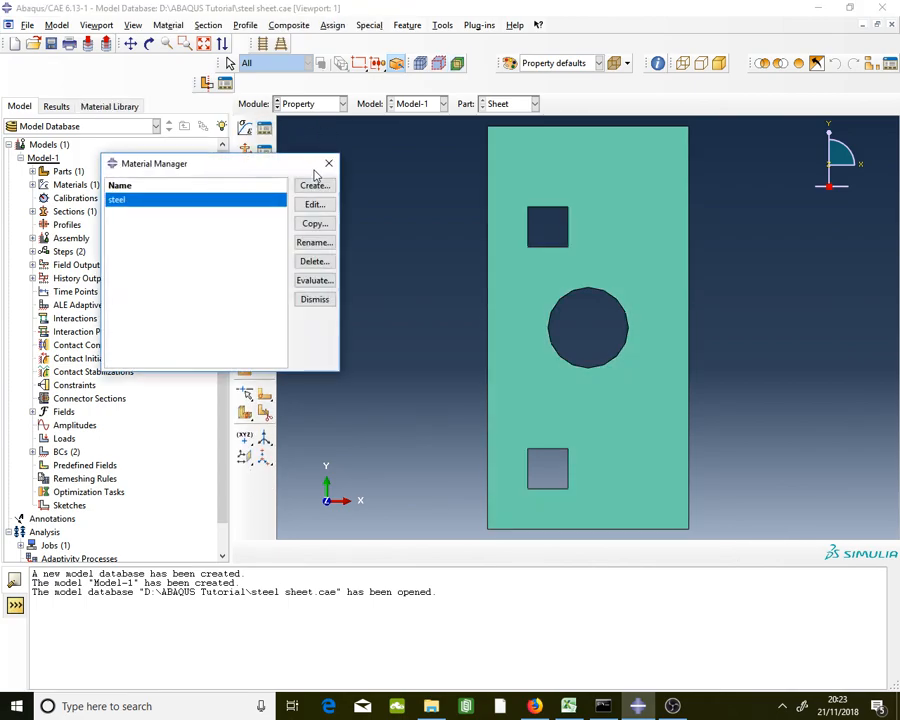
double_click(180, 200)
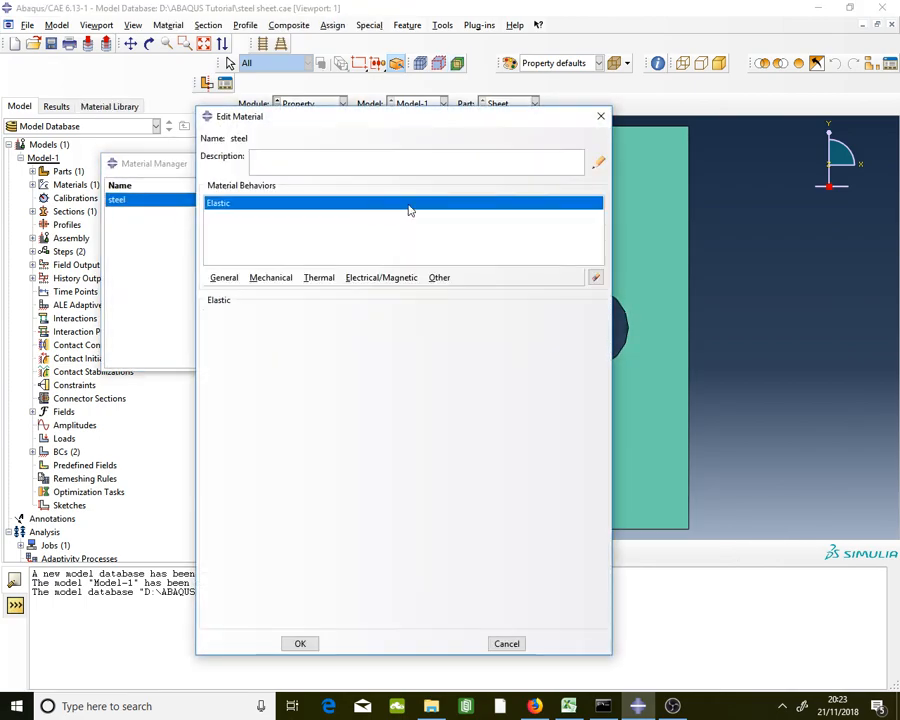
click(601, 117)
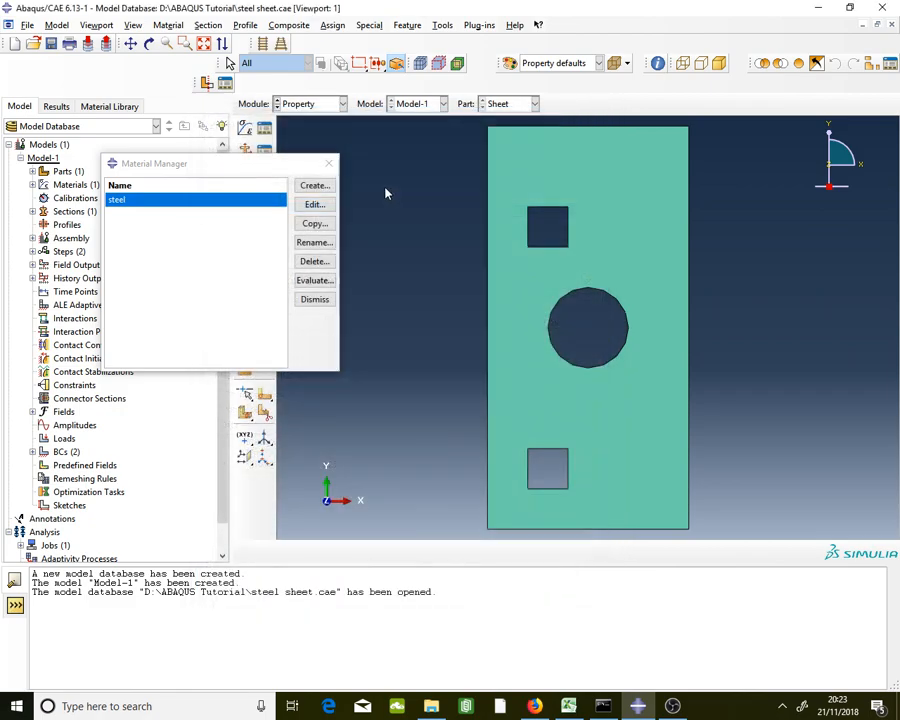
click(327, 161)
- Switch to the Mesh module and display the assembly instead of the Sheet part
click(308, 104)
click(311, 200)
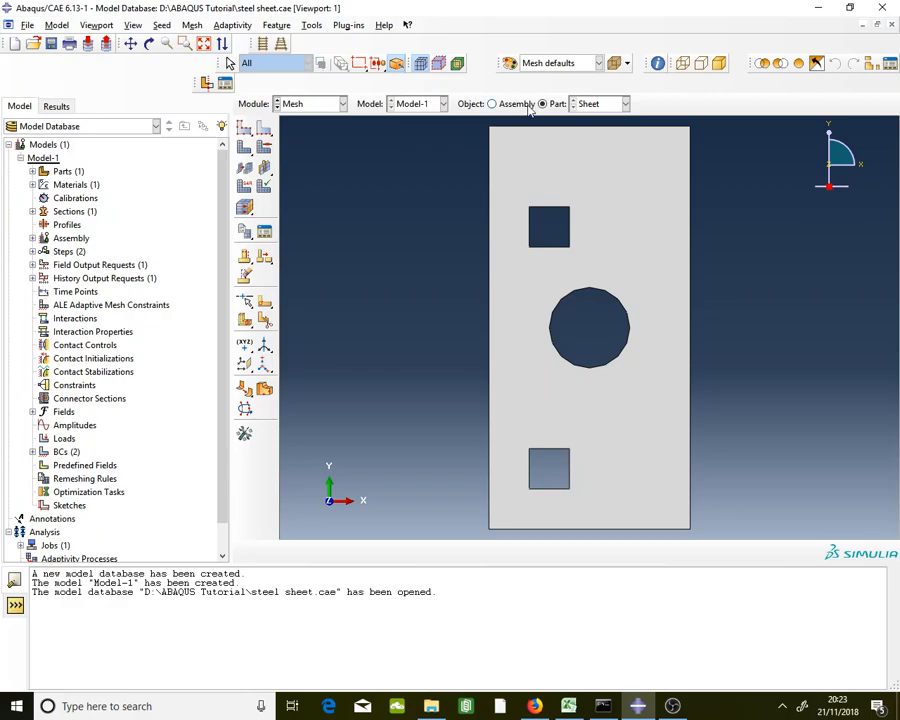
click(528, 106)
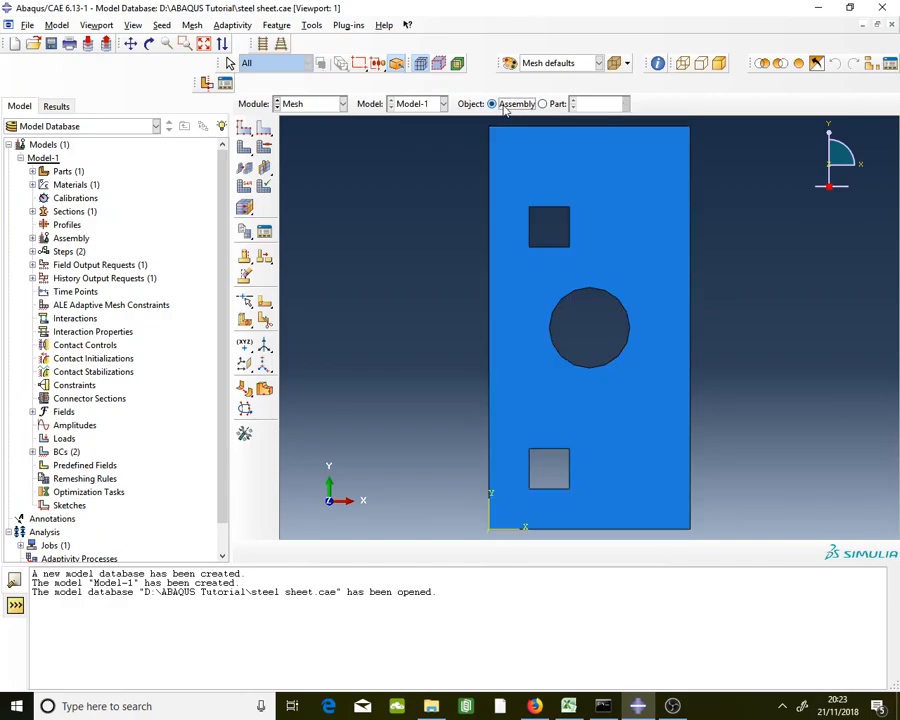
- Return to the Property module and add a Plastic behavior to the steel material
click(323, 110)
click(320, 131)
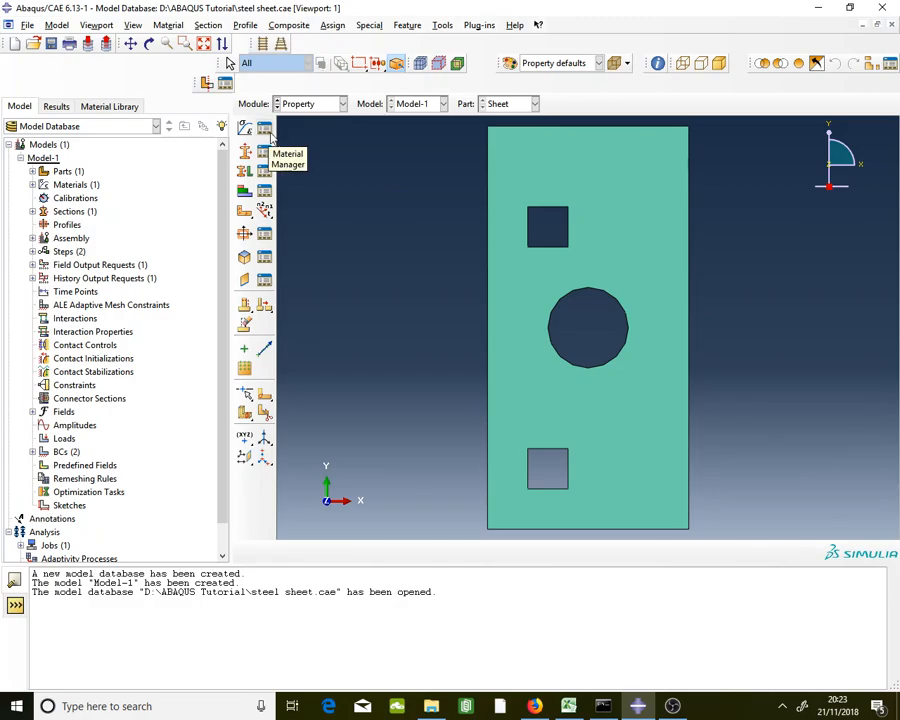
click(266, 130)
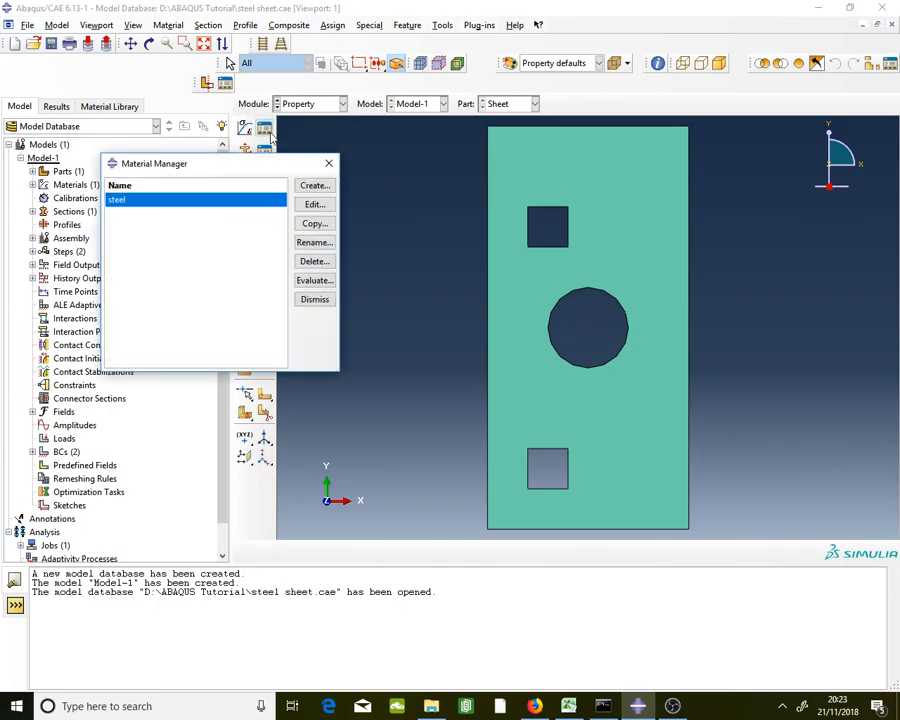
double_click(226, 208)
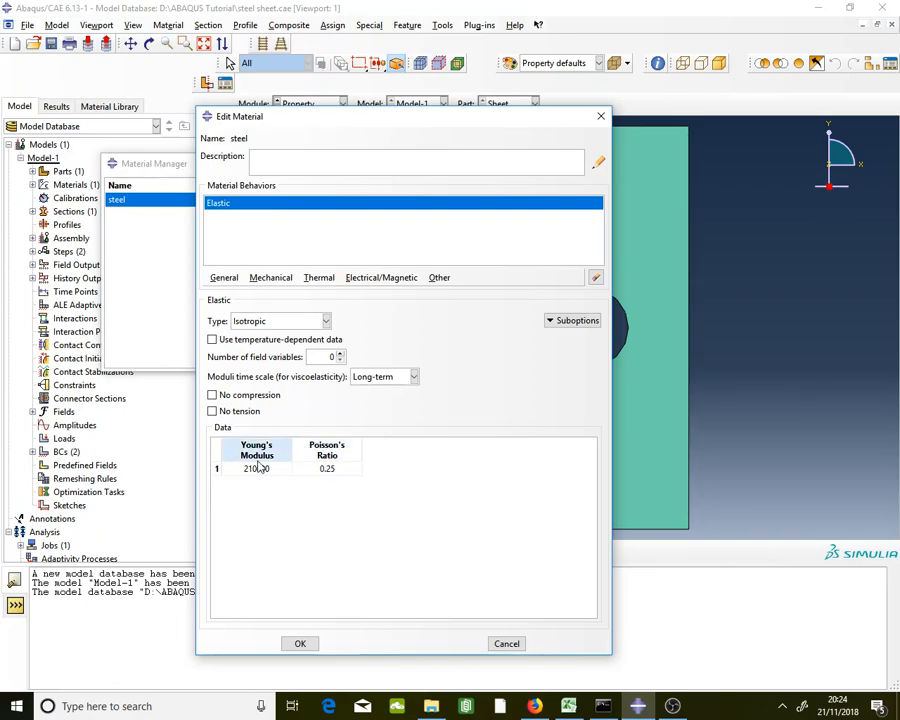
click(279, 286)
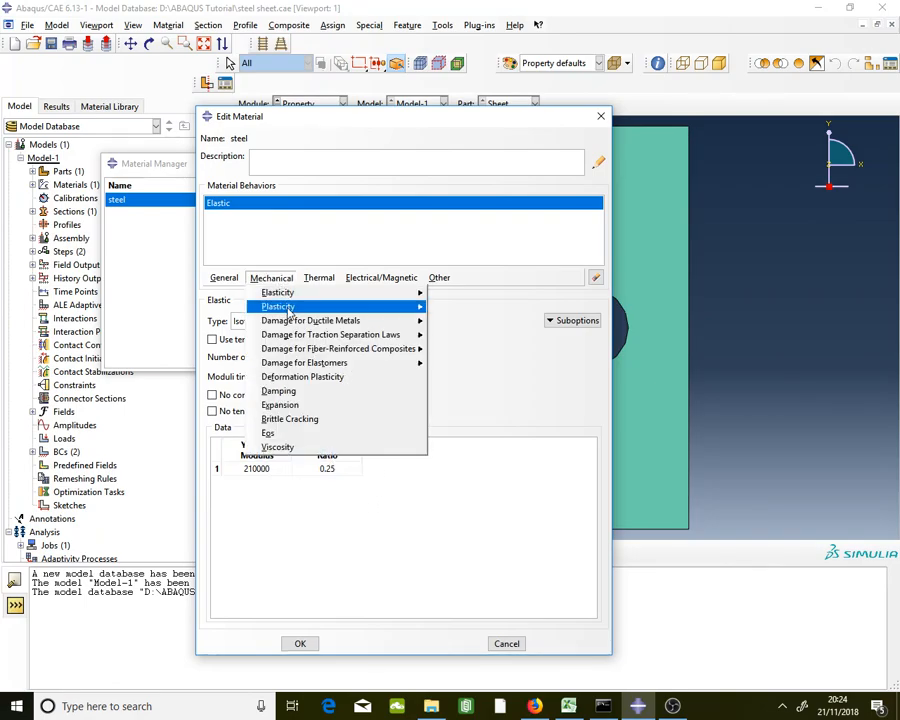
mouse_move(289, 312)
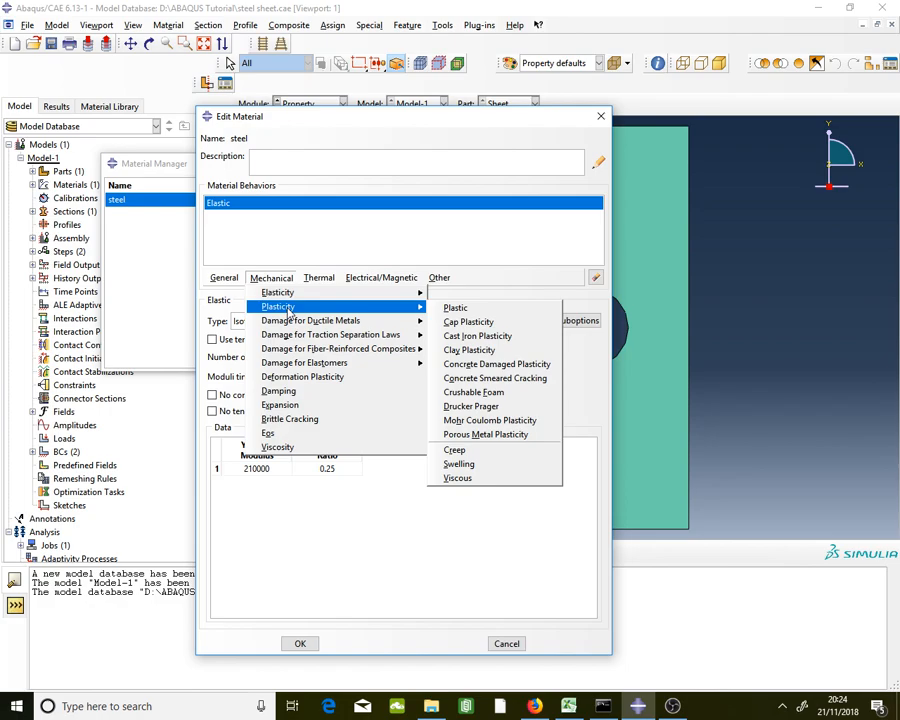
click(484, 311)
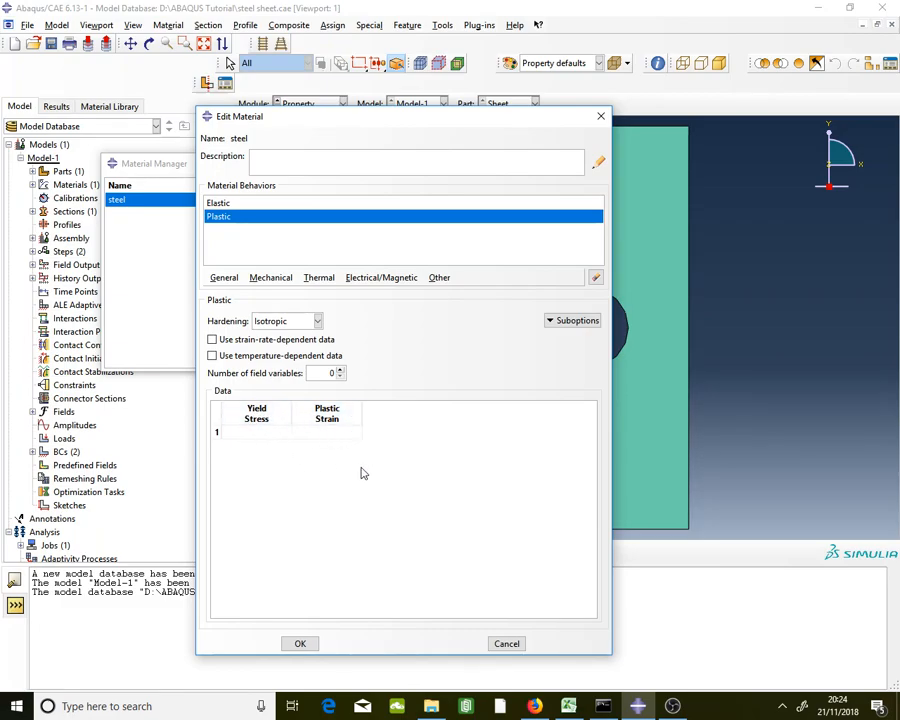
- Enter a yield stress of 450 with a plastic strain of 0 in the first row of steel's plastic data
click(256, 432)
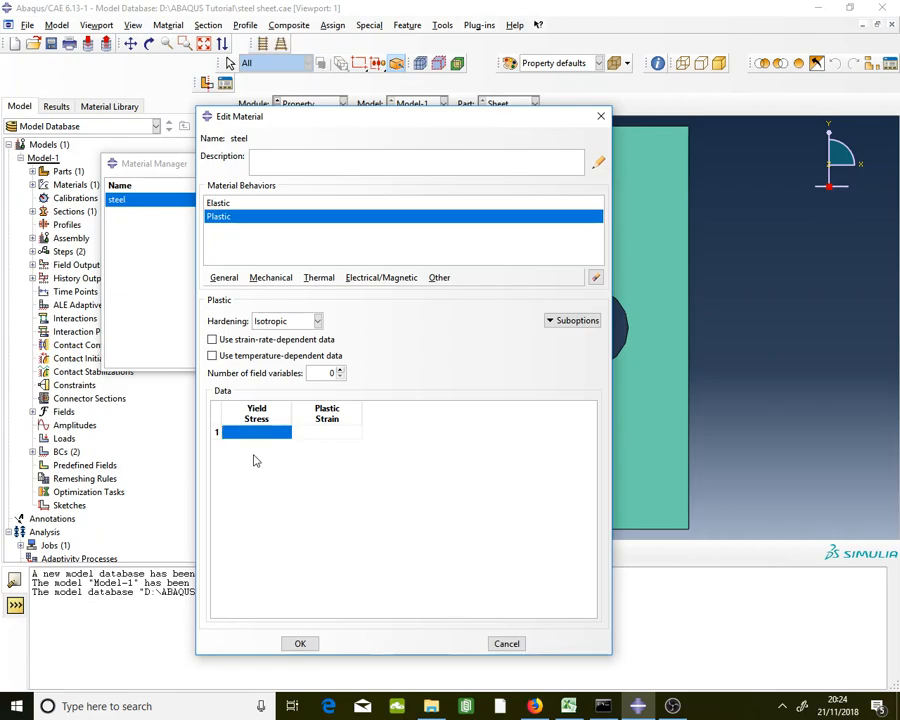
click(265, 433)
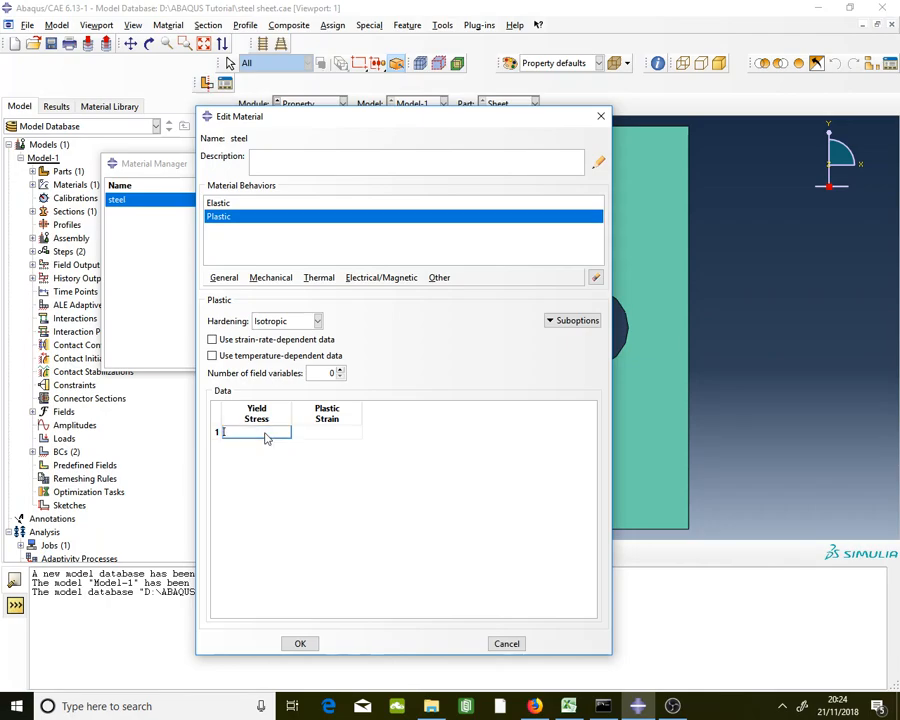
text(450)
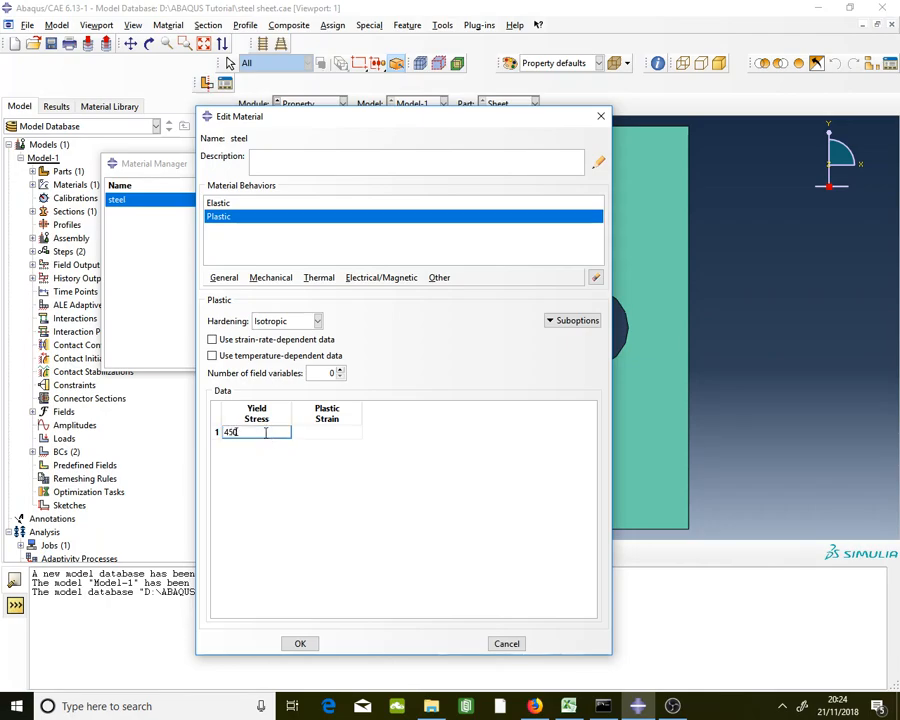
click(341, 506)
click(339, 433)
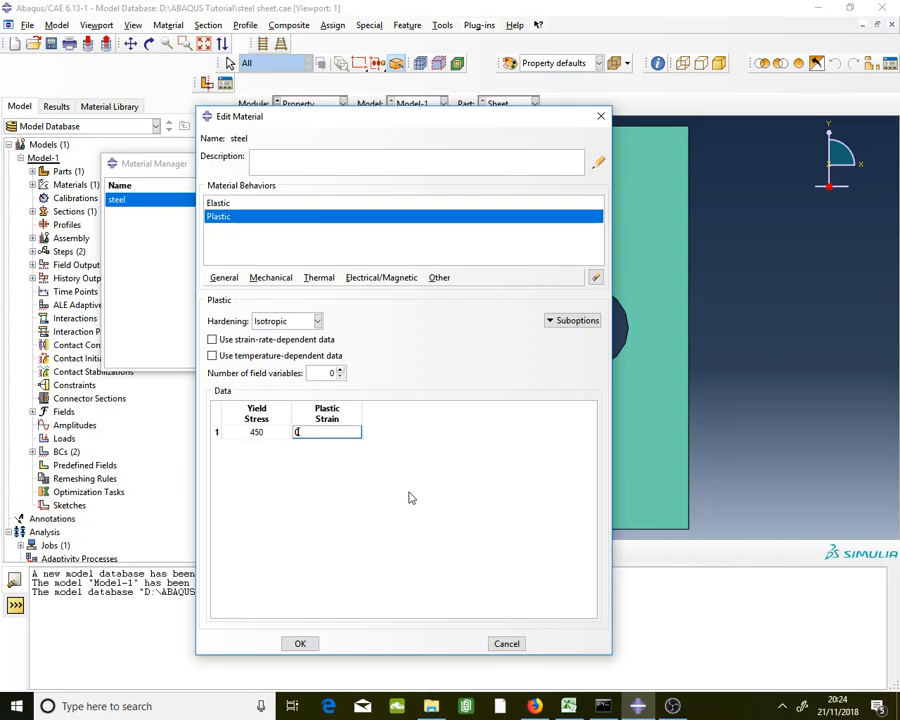
key(Return)
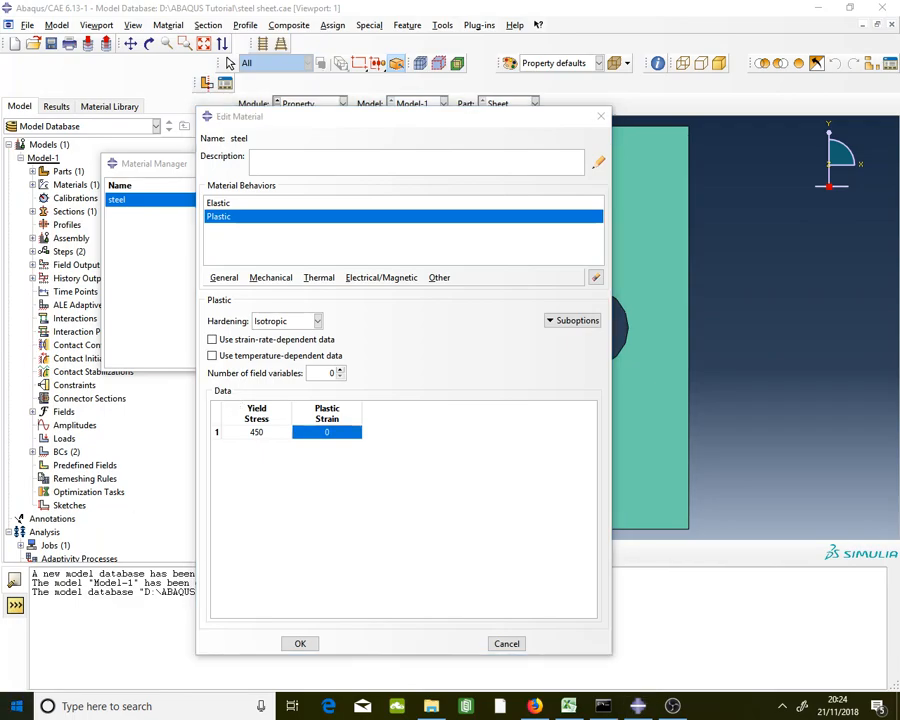
- Search for the Paint desktop app and open it with a blank canvas
key(super)
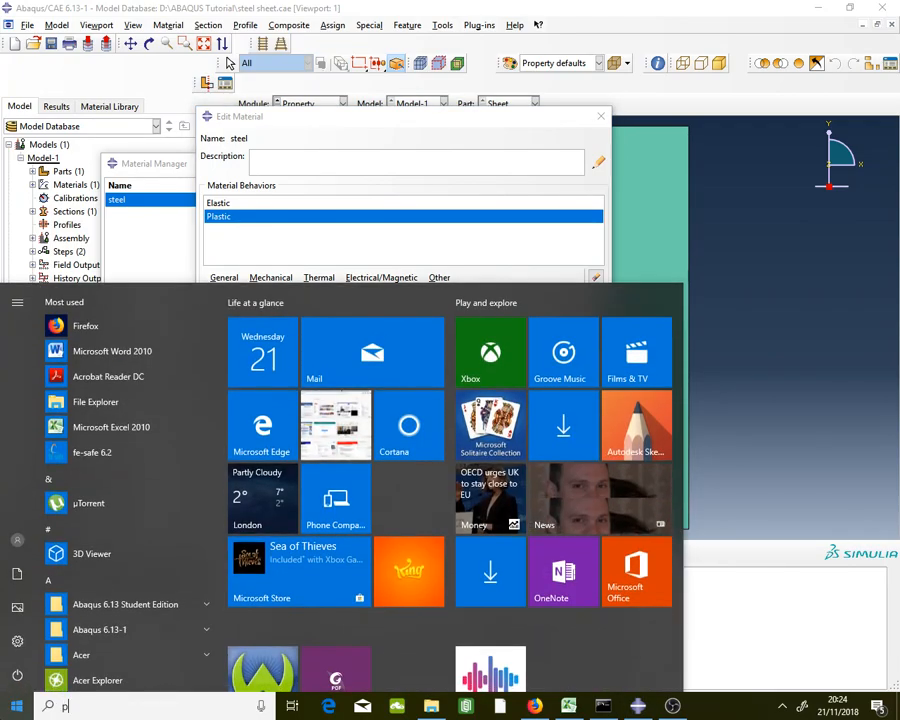
text(paint)
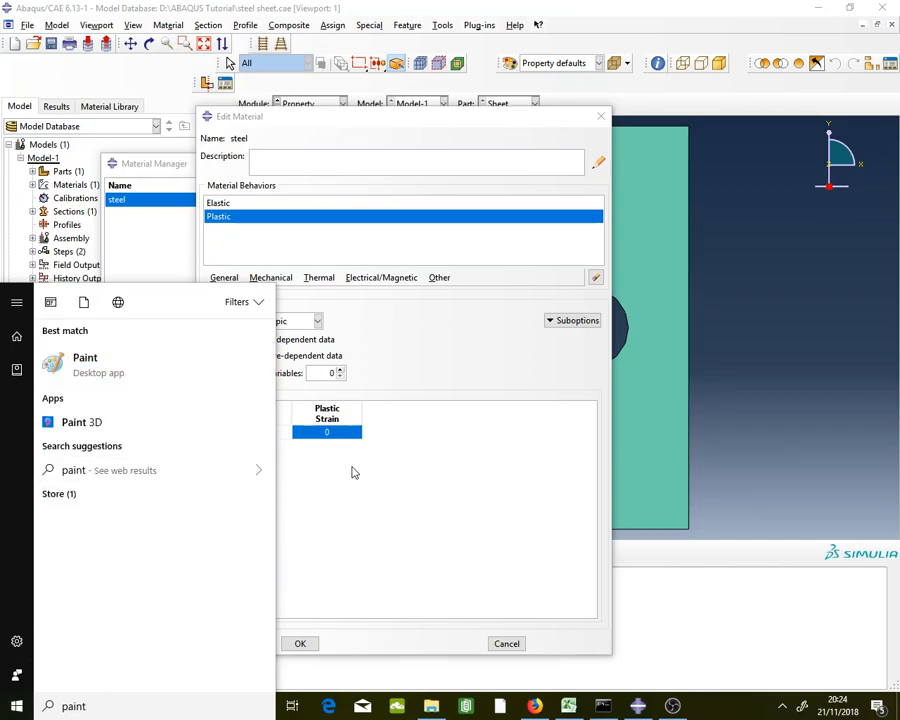
click(137, 368)
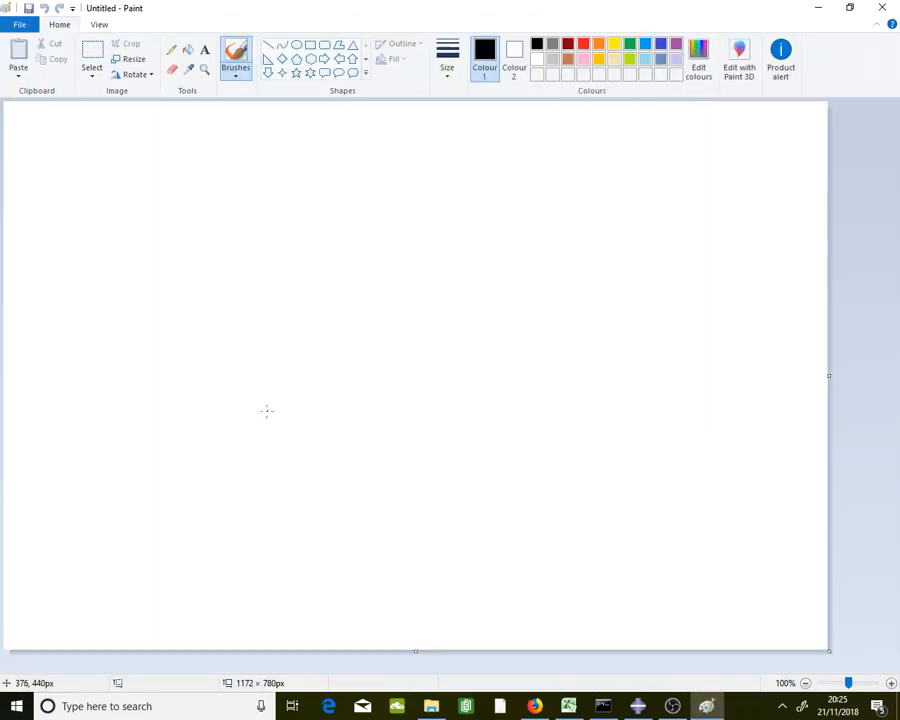
- Draw a graph's axes with the Line tool: a horizontal line about 414 px long and a vertical line crossing its start
click(268, 45)
drag(298, 385, 589, 385)
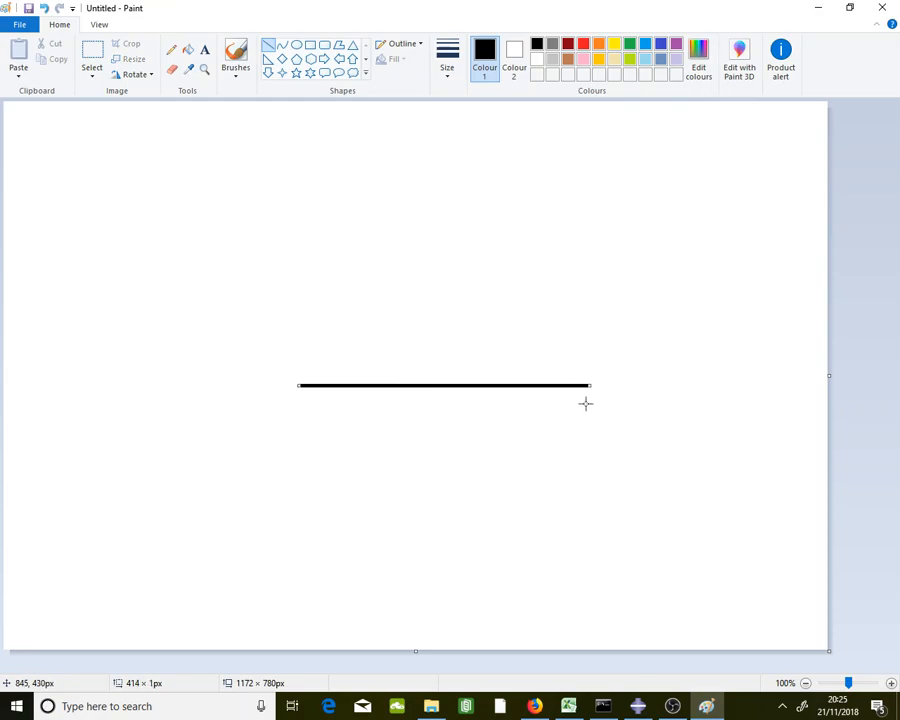
drag(299, 441, 296, 162)
click(410, 266)
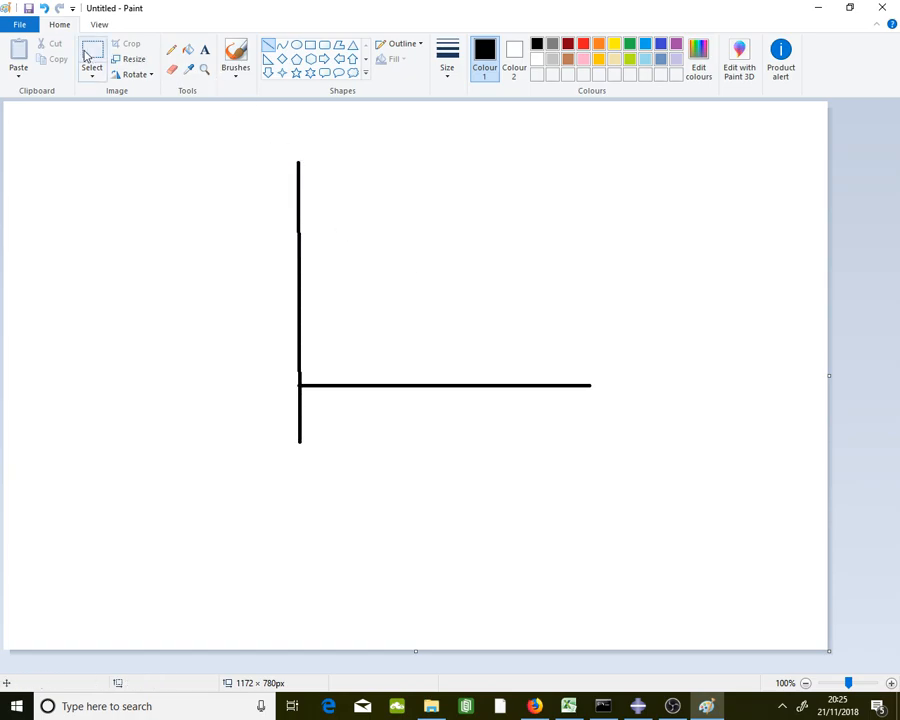
- Choose a thinner line size and draw arrowheads at the ends of the horizontal and vertical axes
click(397, 45)
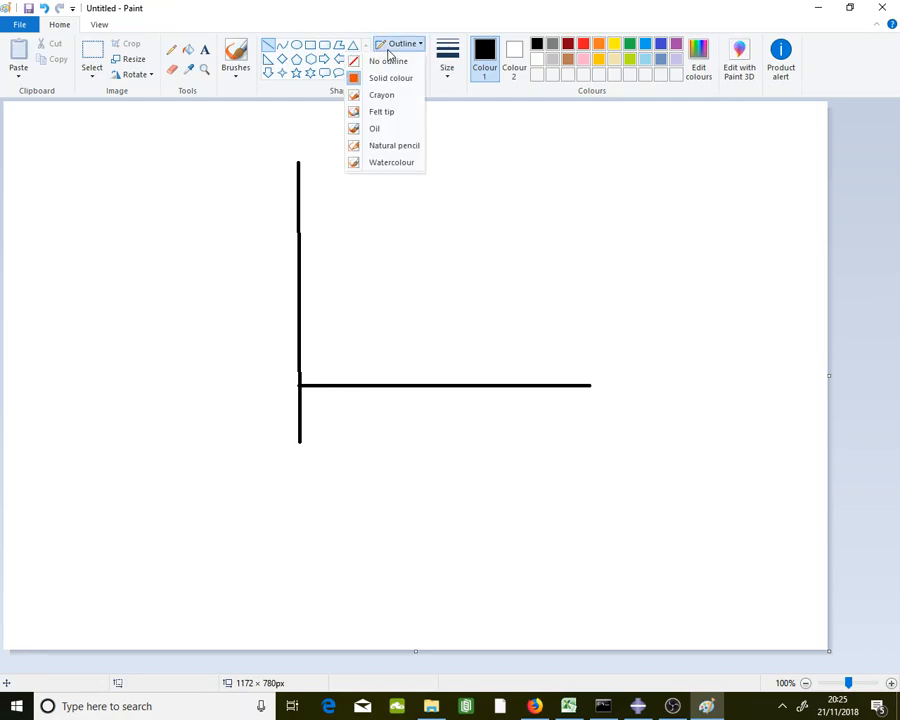
click(447, 60)
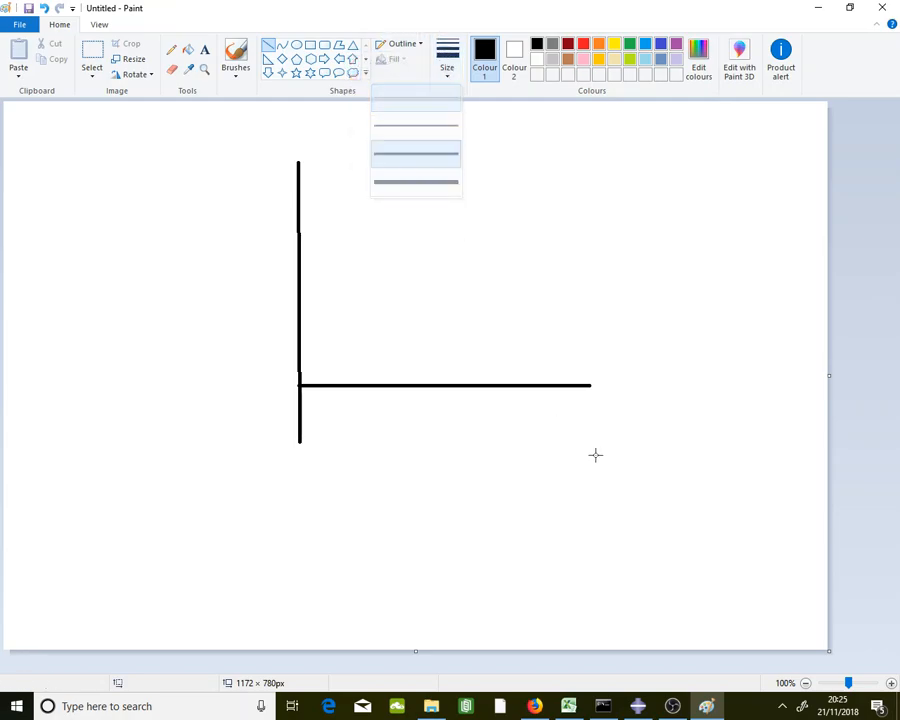
mouse_move(589, 386)
mouse_down()
mouse_move(570, 402)
mouse_move(588, 385)
mouse_move(576, 376)
mouse_up()
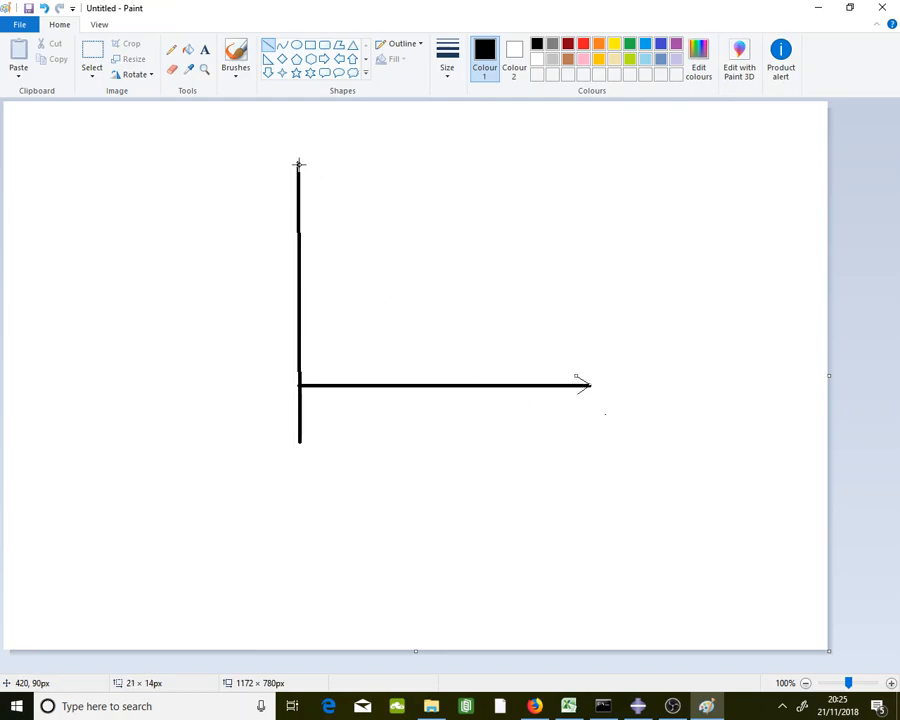
mouse_move(297, 162)
mouse_down()
mouse_move(290, 176)
mouse_move(308, 175)
mouse_up()
- Add the text labels "Strain" below the horizontal axis's end and "Stress" beside the vertical axis's tip
click(204, 49)
drag(569, 419, 650, 441)
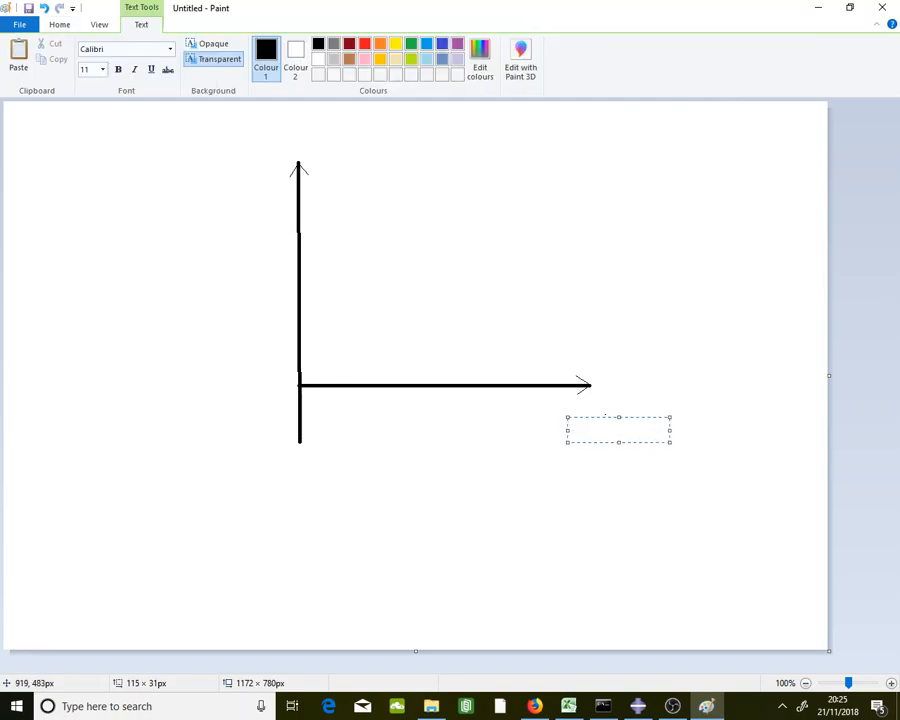
click(607, 511)
drag(227, 148, 276, 176)
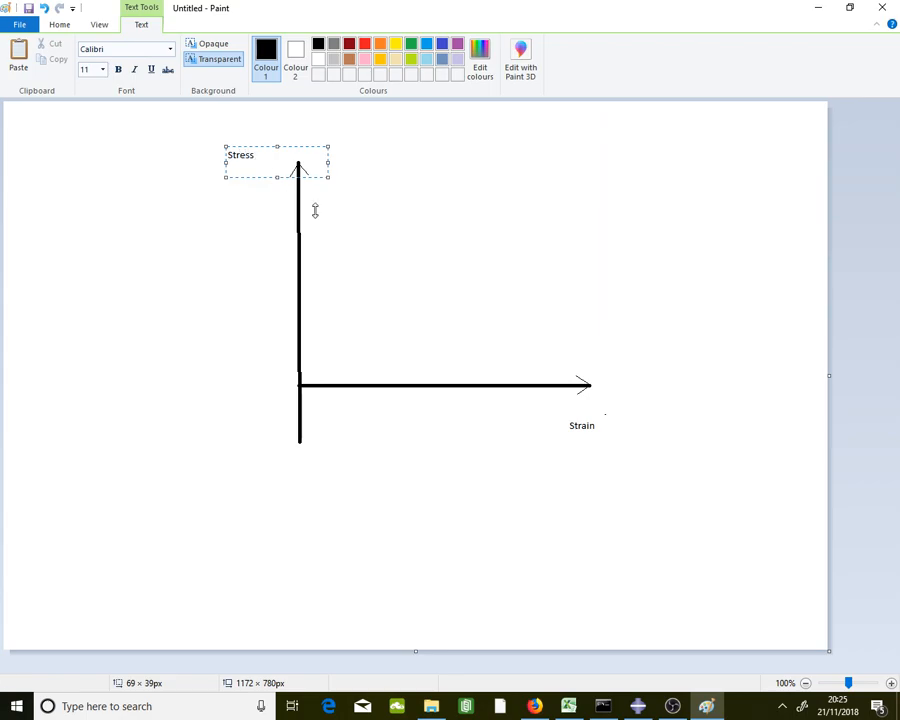
- Choose a thicker line size and draw a steep line about 42 × 193 px from the axes' origin, with a short drop at its tip
click(410, 223)
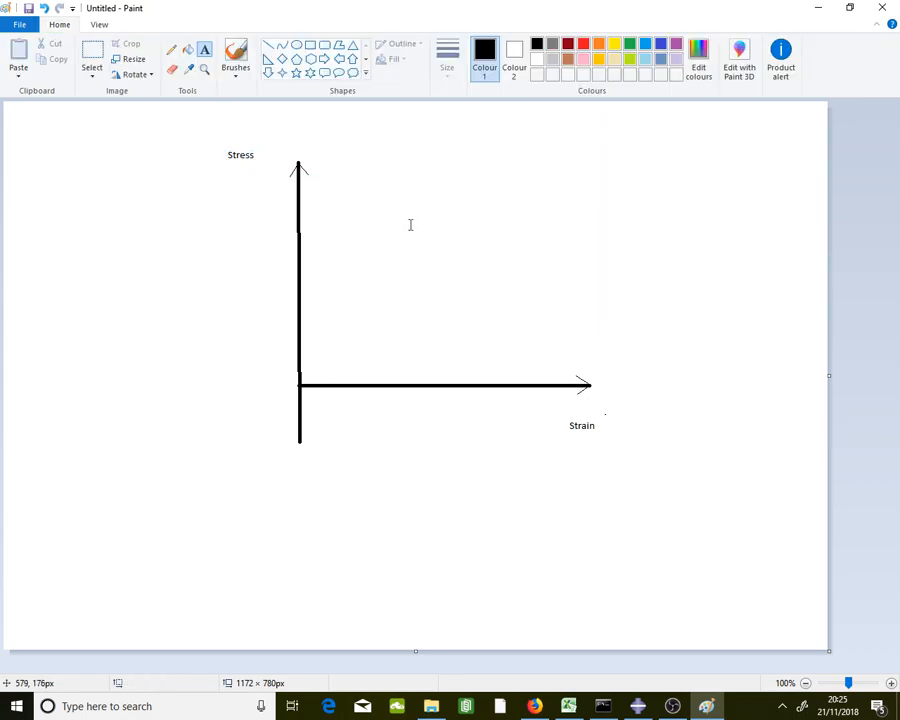
click(268, 47)
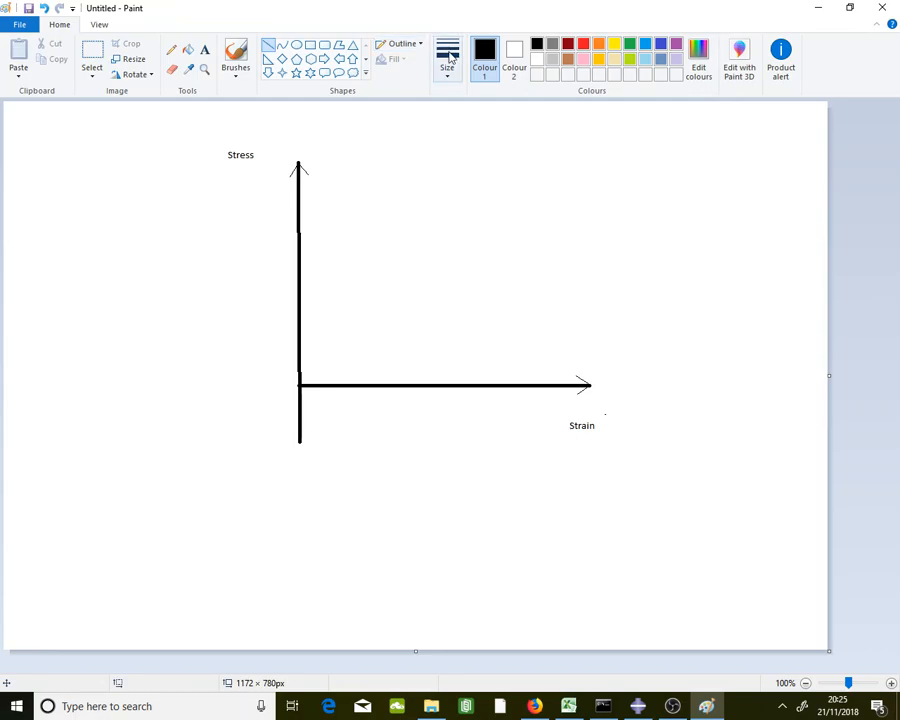
click(447, 58)
click(426, 125)
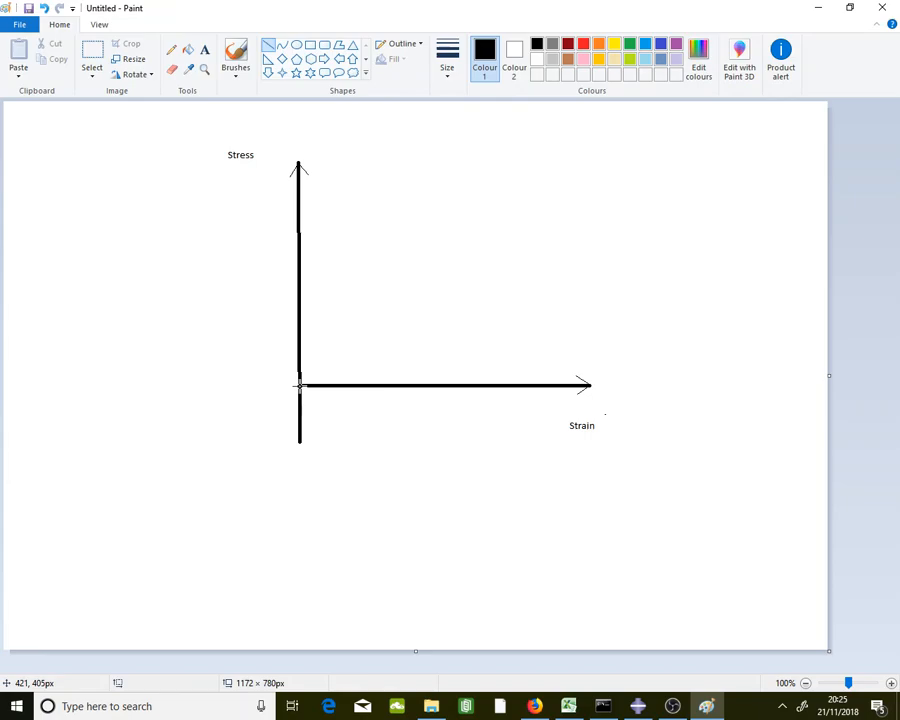
drag(299, 384, 328, 251)
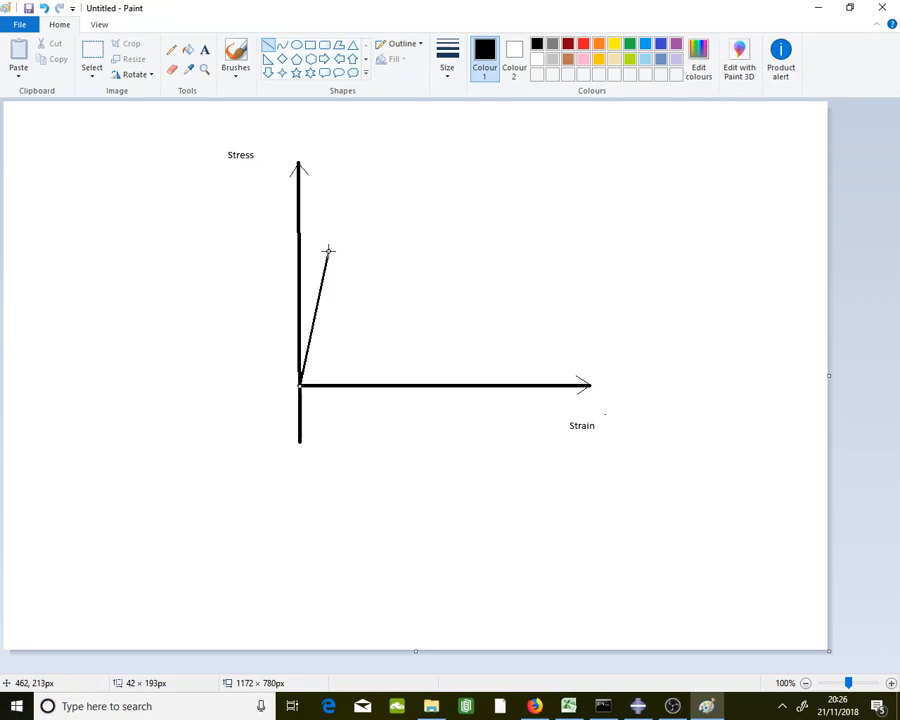
drag(328, 251, 327, 265)
click(346, 248)
click(348, 276)
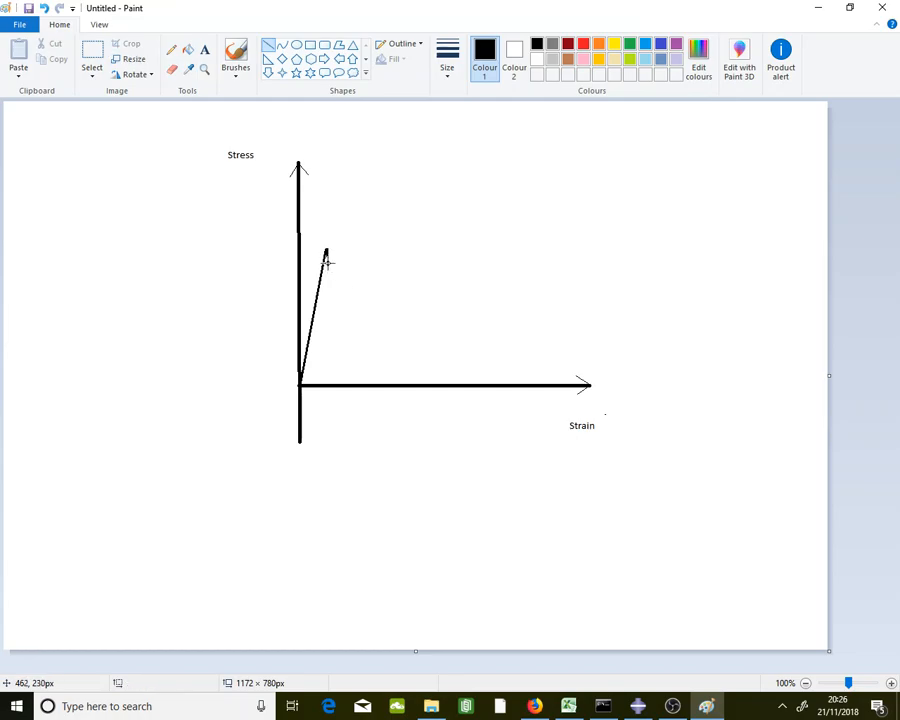
- Draw a horizontal plateau line about 148 px long from the lower end of the short drop
drag(328, 264, 461, 269)
drag(463, 265, 432, 264)
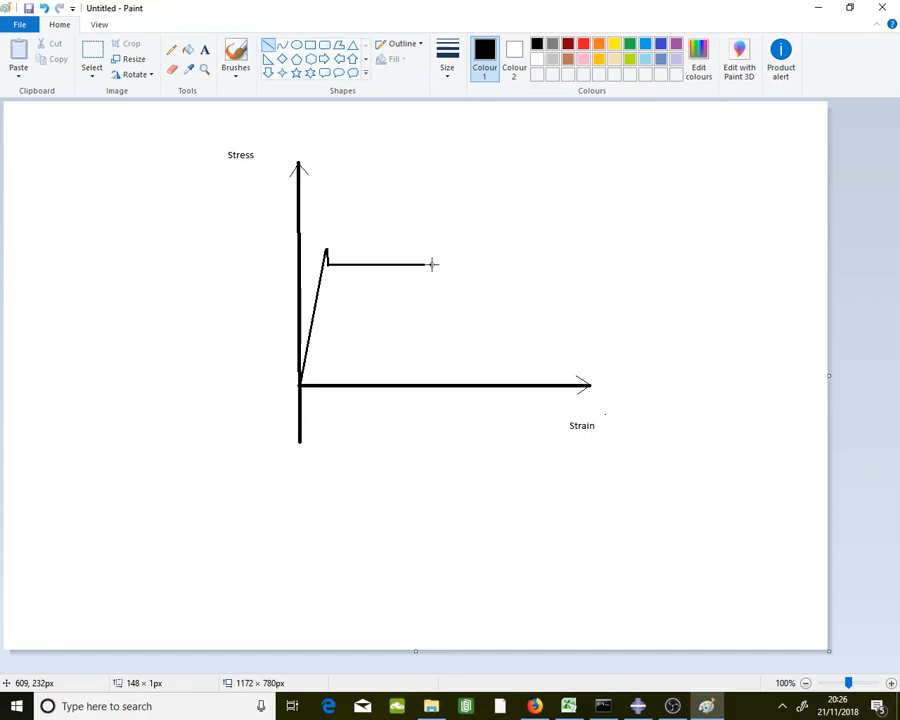
drag(432, 264, 432, 264)
click(424, 303)
- Draw a curve with the Curve tool from the plateau's end, rising to a rounded peak and dipping slightly at its far end
click(282, 47)
drag(432, 264, 430, 201)
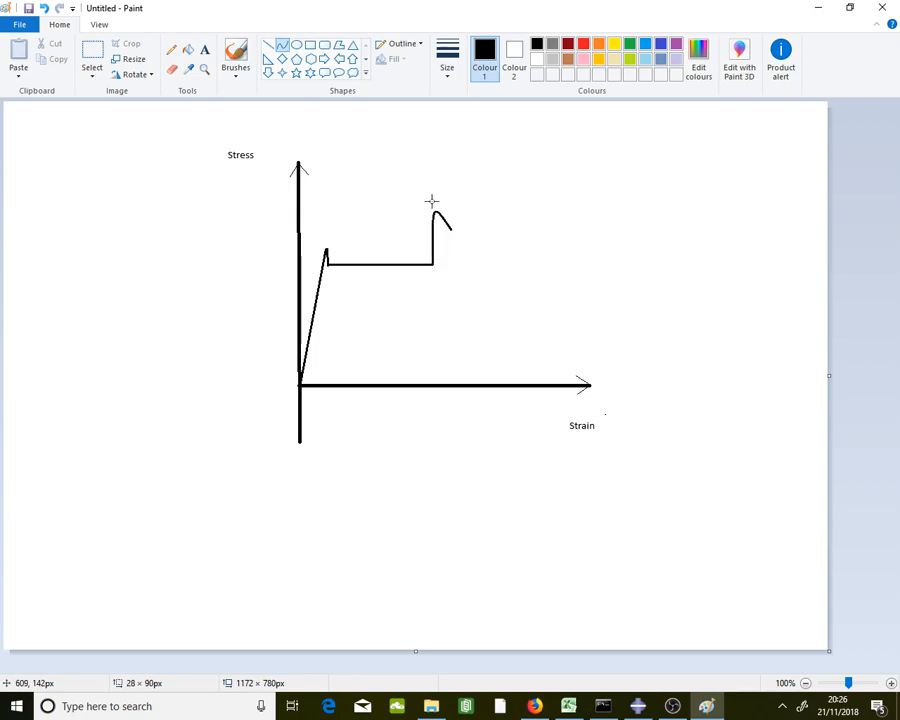
key(ctrl+z)
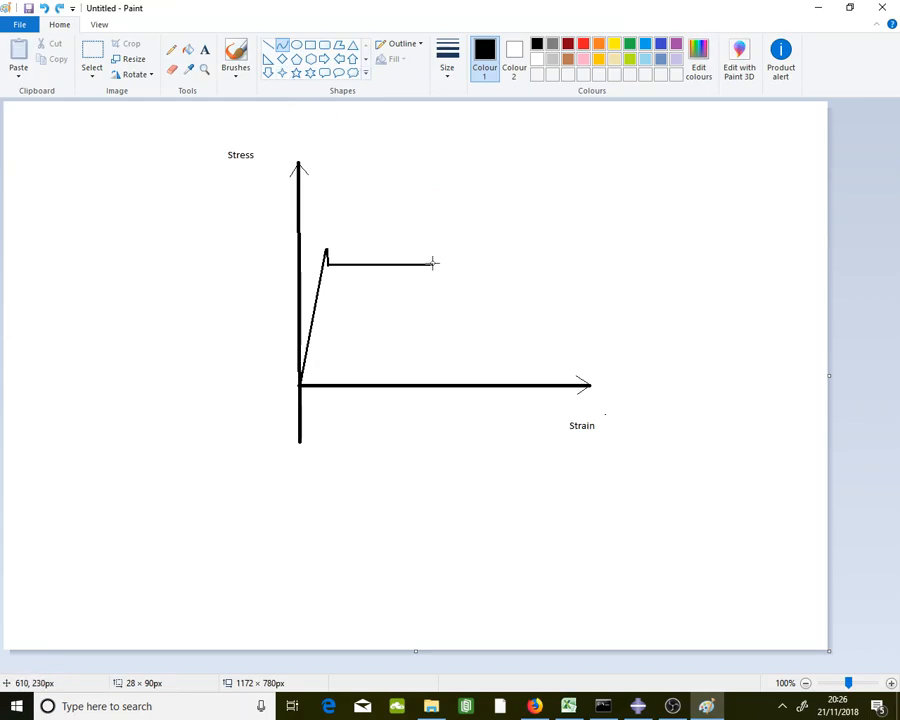
drag(433, 263, 497, 207)
click(652, 250)
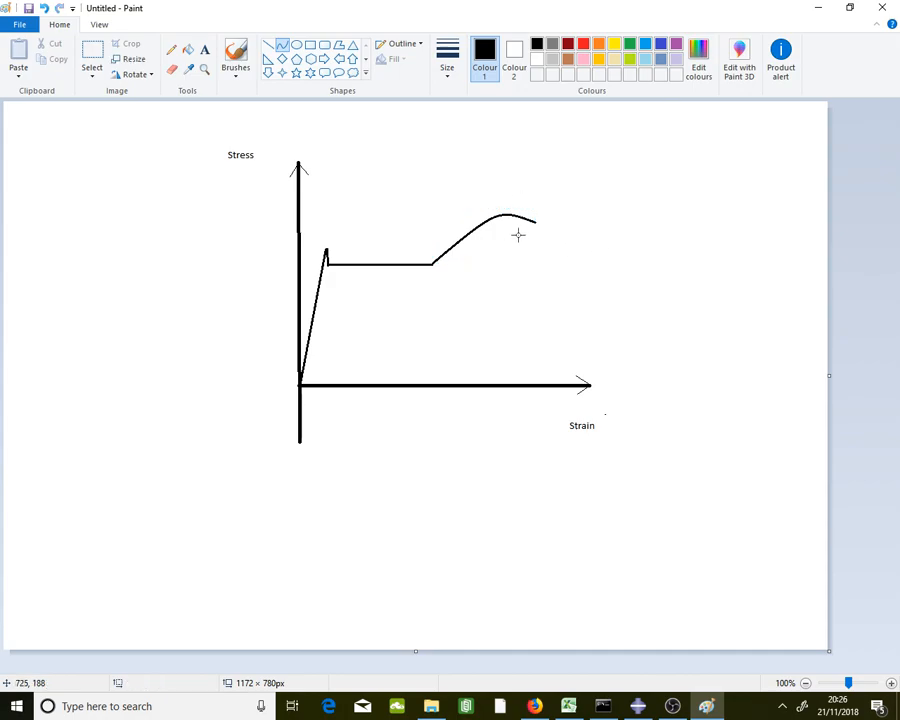
- Mark the plateau's level on the stress axis with a short horizontal tick and label it "yield stress"
click(268, 45)
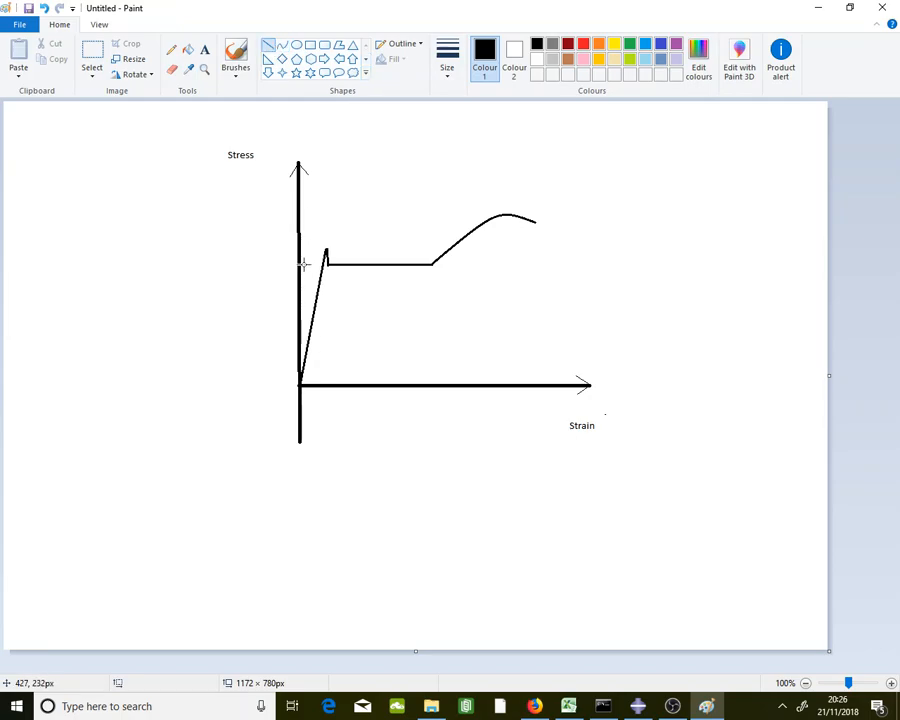
drag(303, 264, 291, 265)
drag(456, 469, 460, 471)
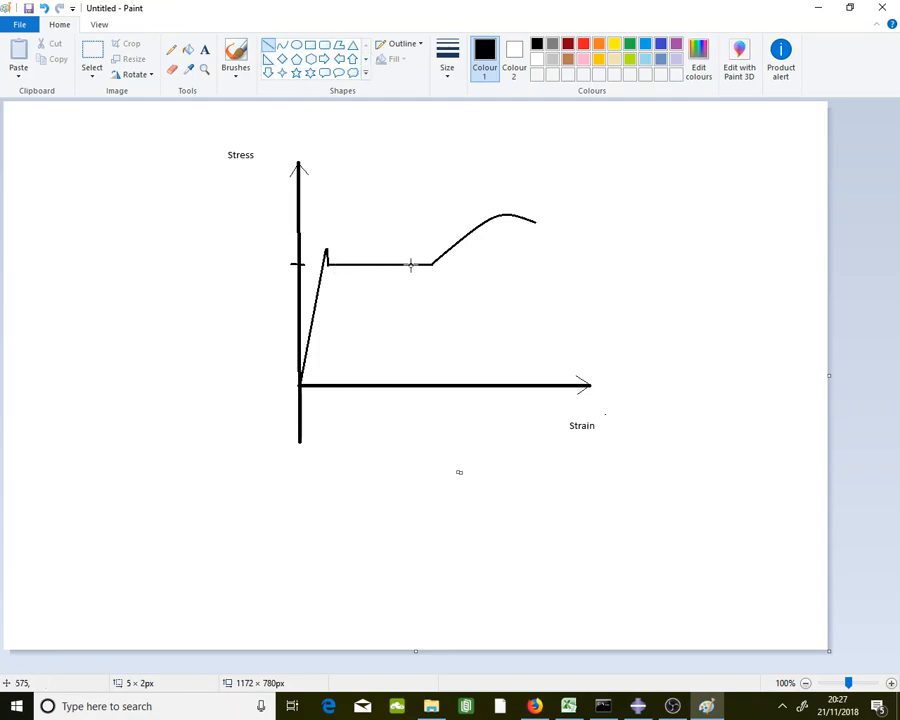
key(Caps_Lock)
key(Caps_Lock)
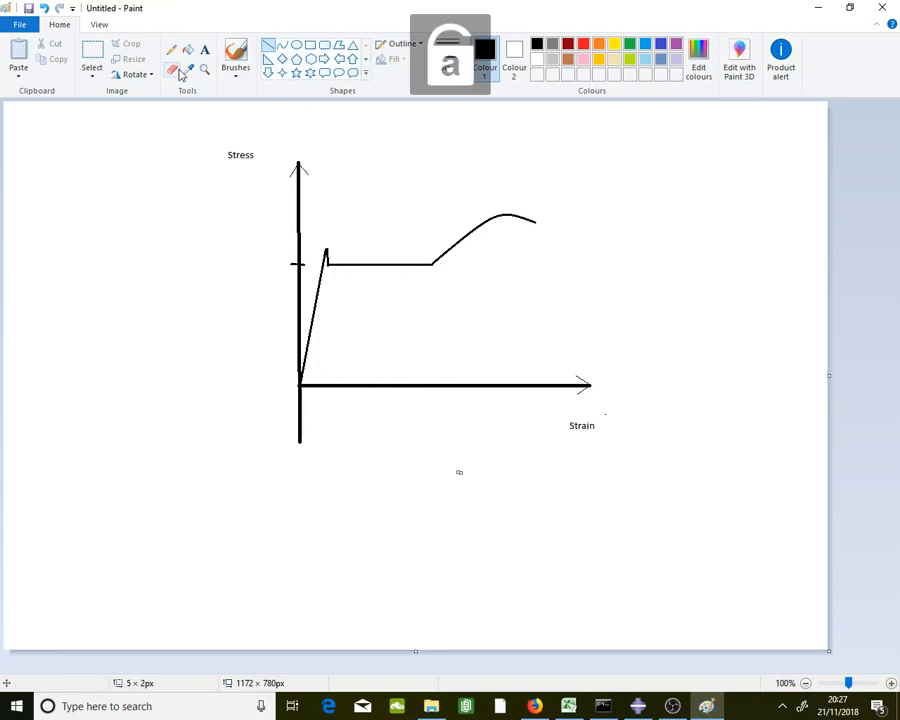
click(204, 49)
drag(235, 246, 270, 280)
text(yield stress)
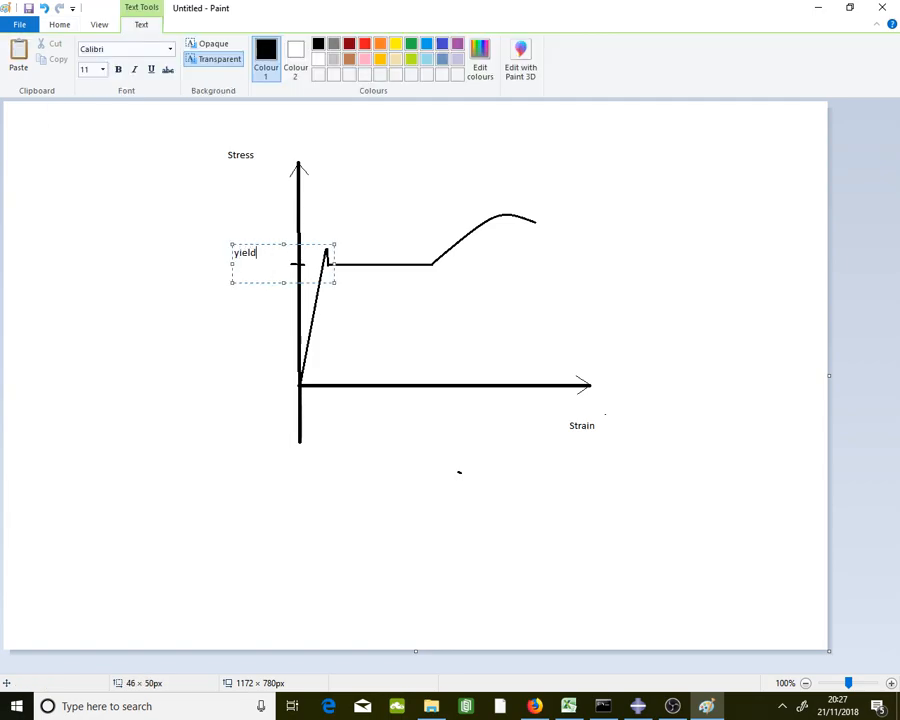
click(199, 342)
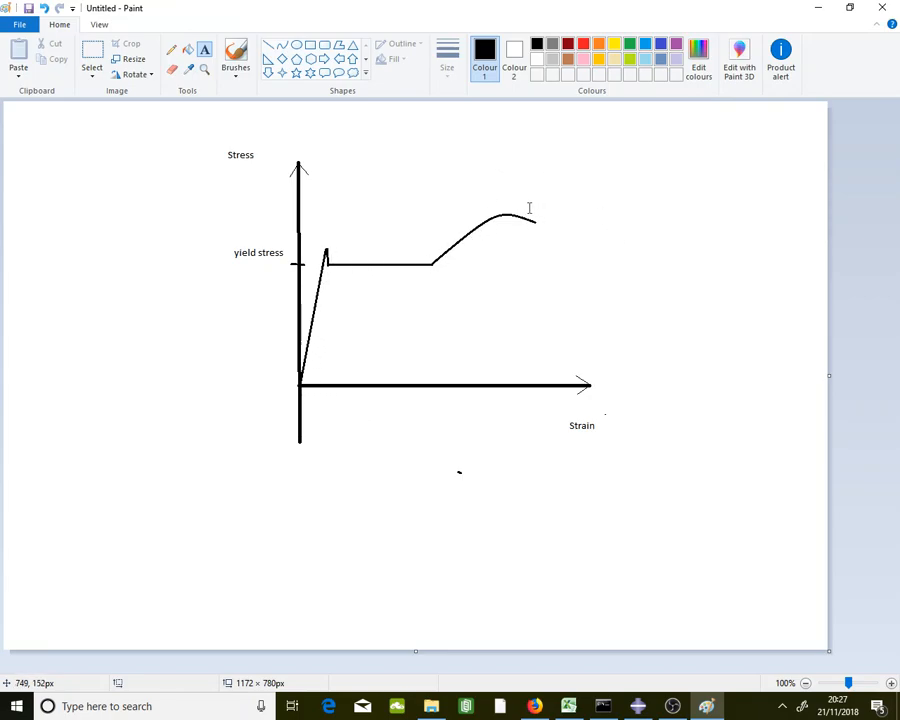
- Draw an idealised curve in gold: a line from the origin up to the yield level, continued horizontally beyond the black curve's end
click(270, 49)
click(271, 50)
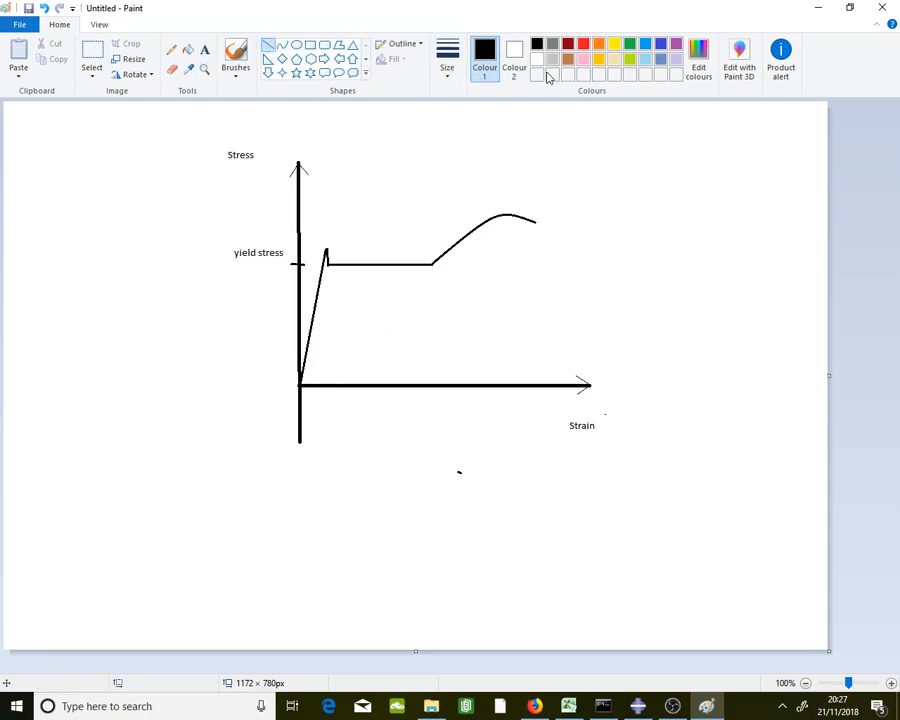
click(598, 59)
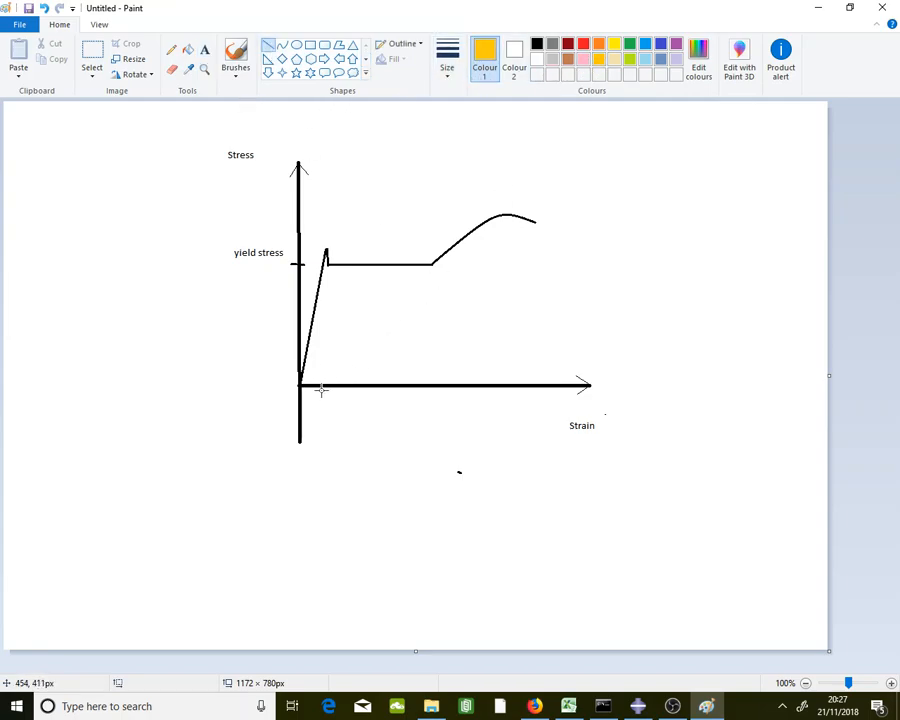
drag(299, 385, 323, 263)
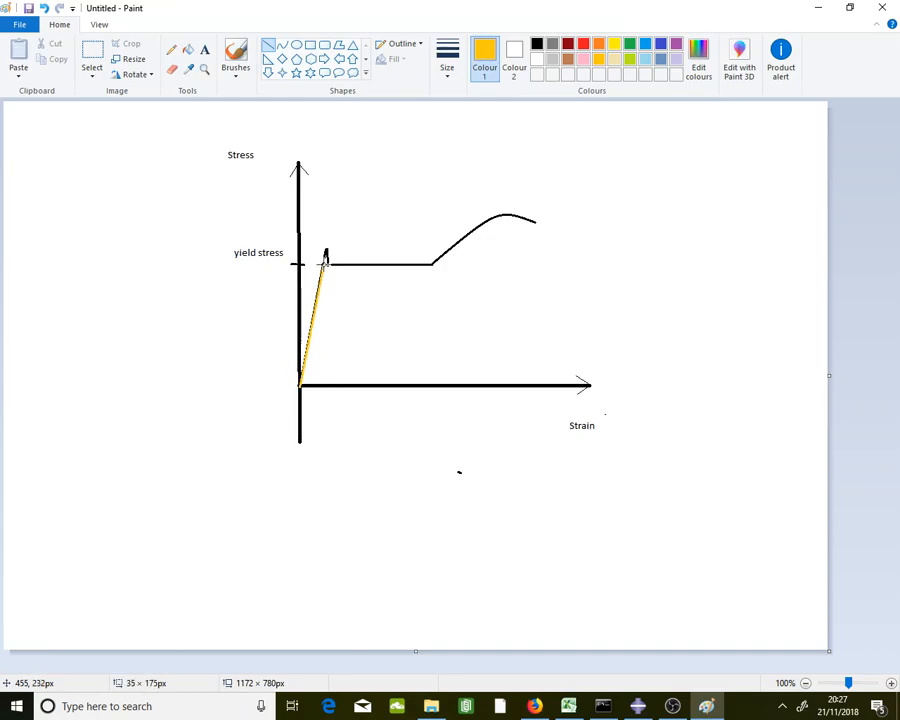
drag(325, 263, 588, 264)
click(675, 324)
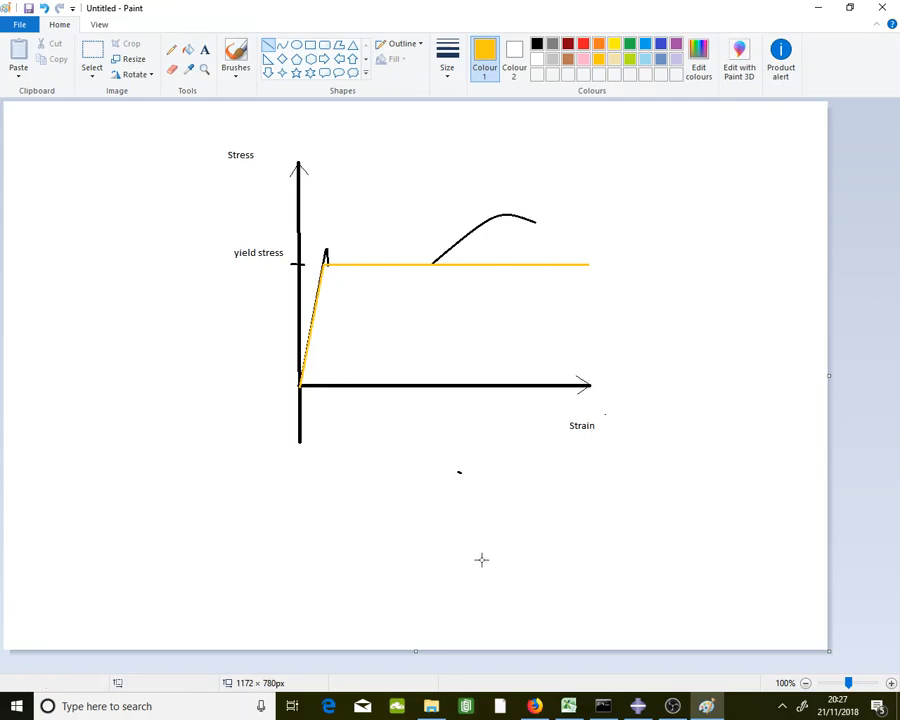
- Switch to Abaqus/CAE, accept the steel material's plastic data after a look back at the sketch, and close the Material Manager
click(638, 706)
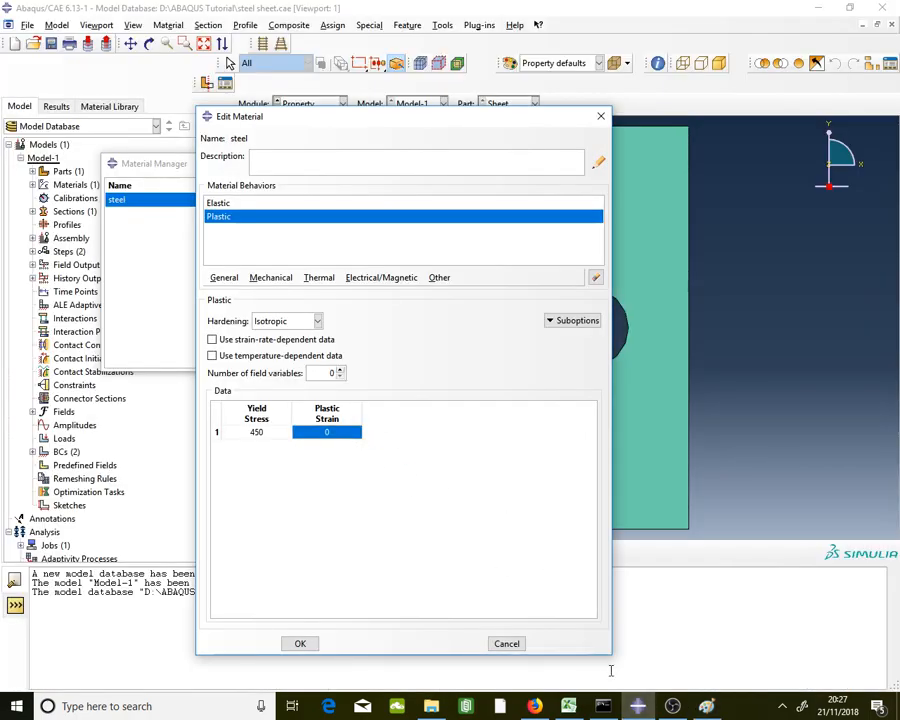
click(706, 706)
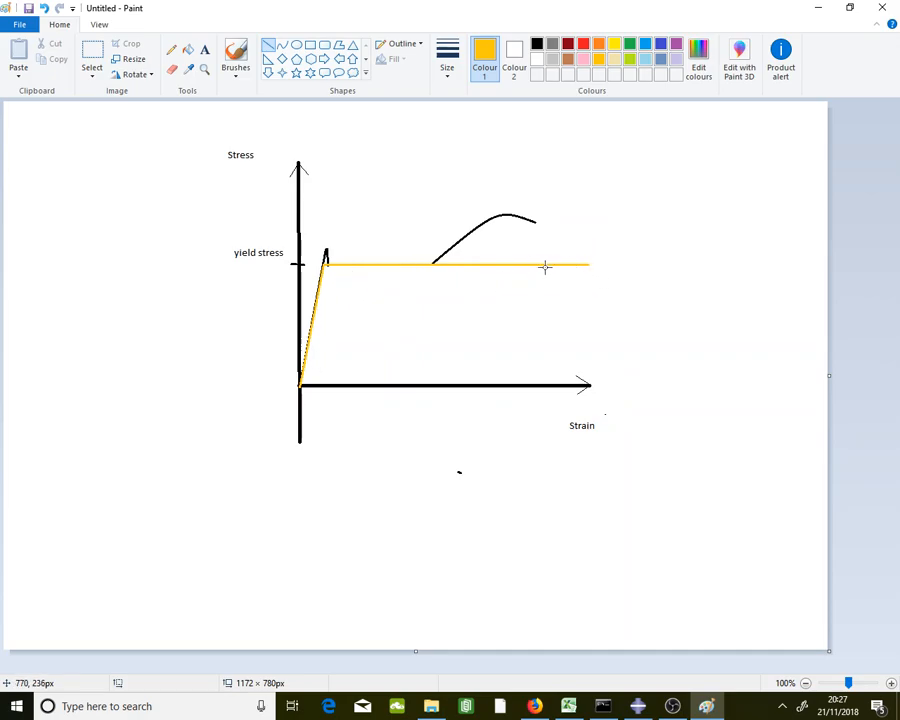
click(637, 706)
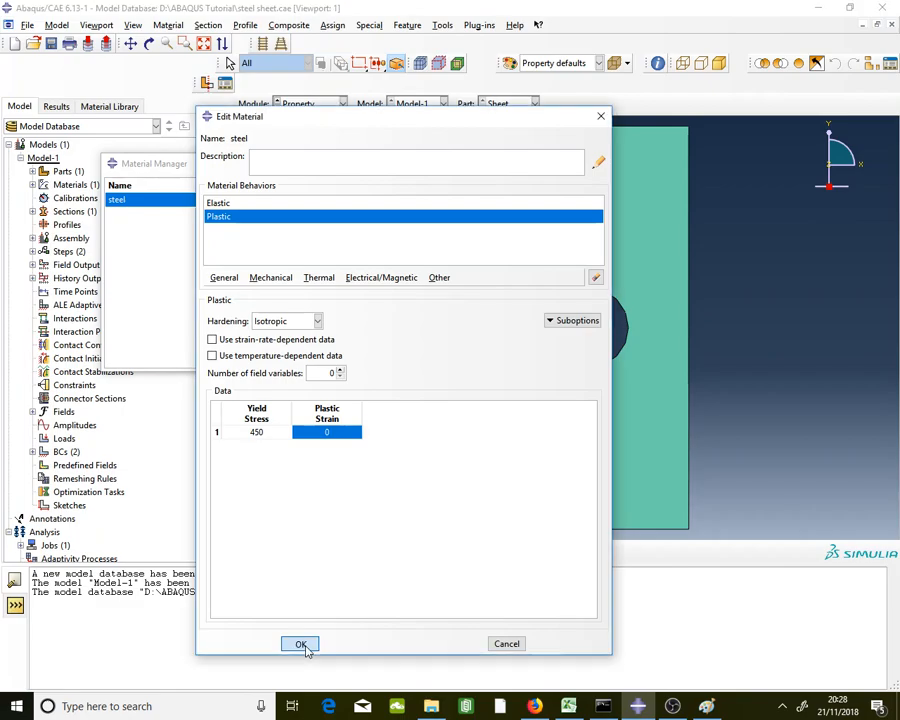
click(300, 644)
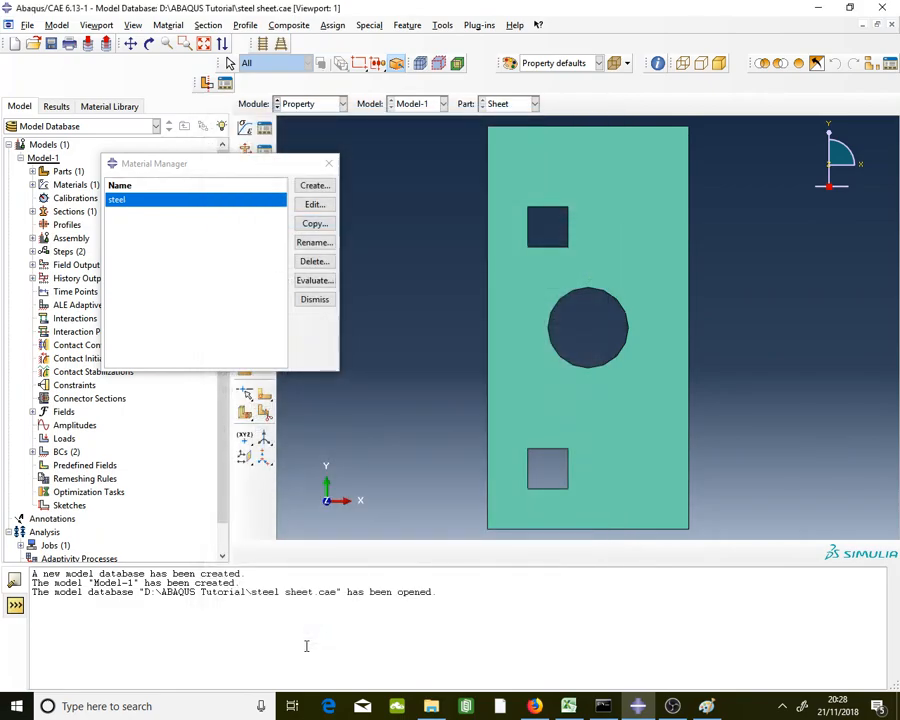
click(326, 298)
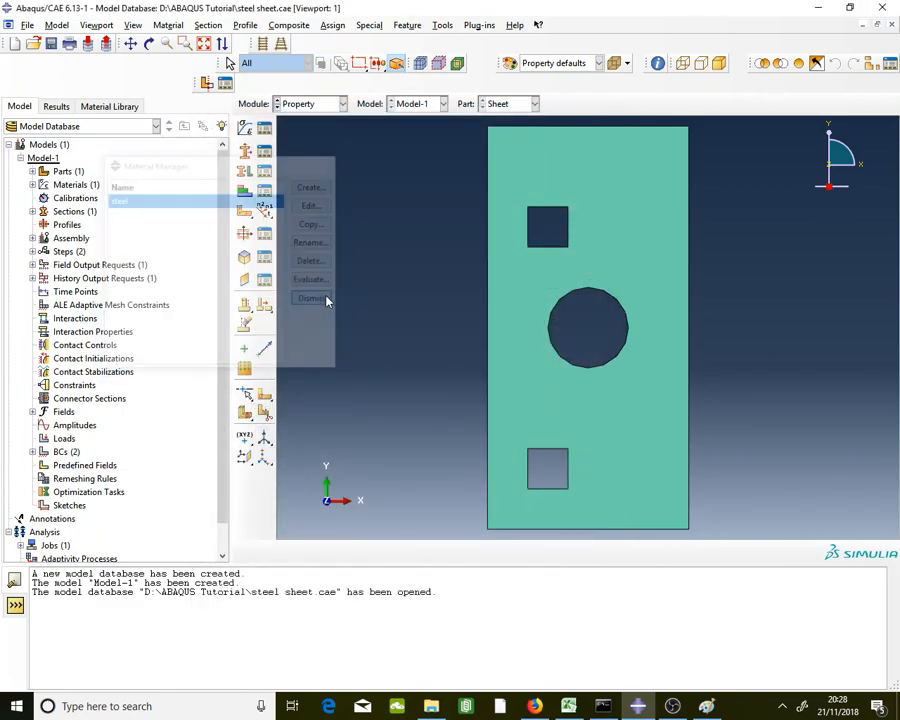
- Go to the Step module and open the static general step Step-1 for editing
click(312, 106)
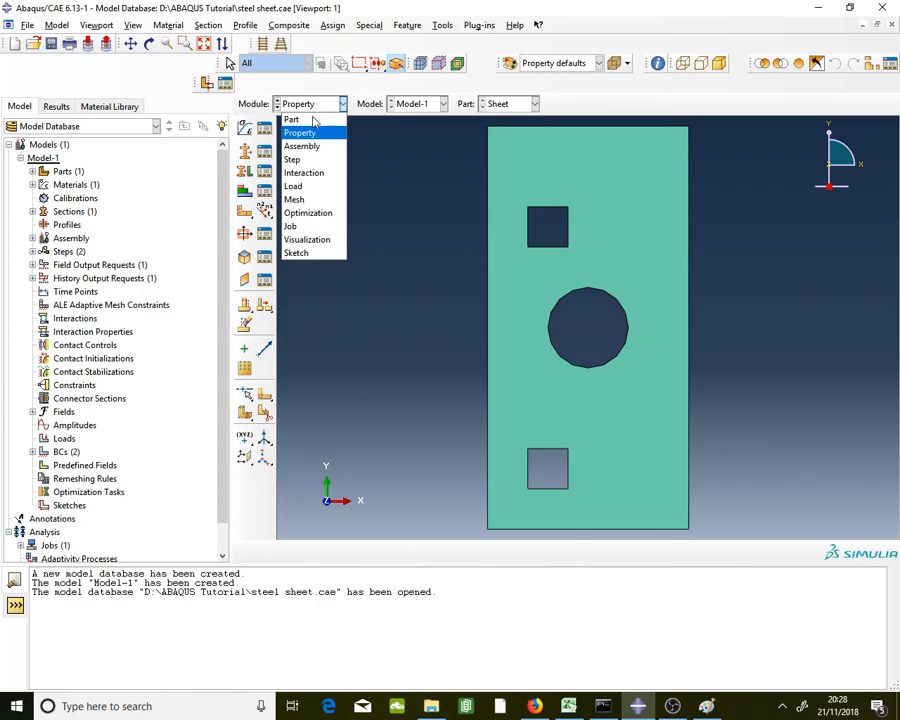
click(309, 161)
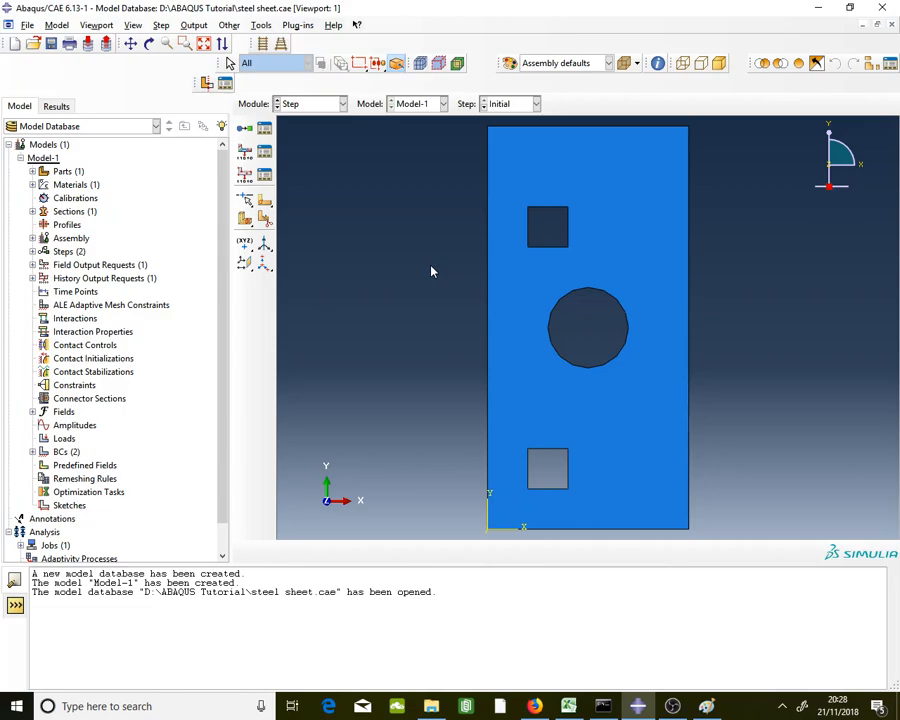
click(261, 137)
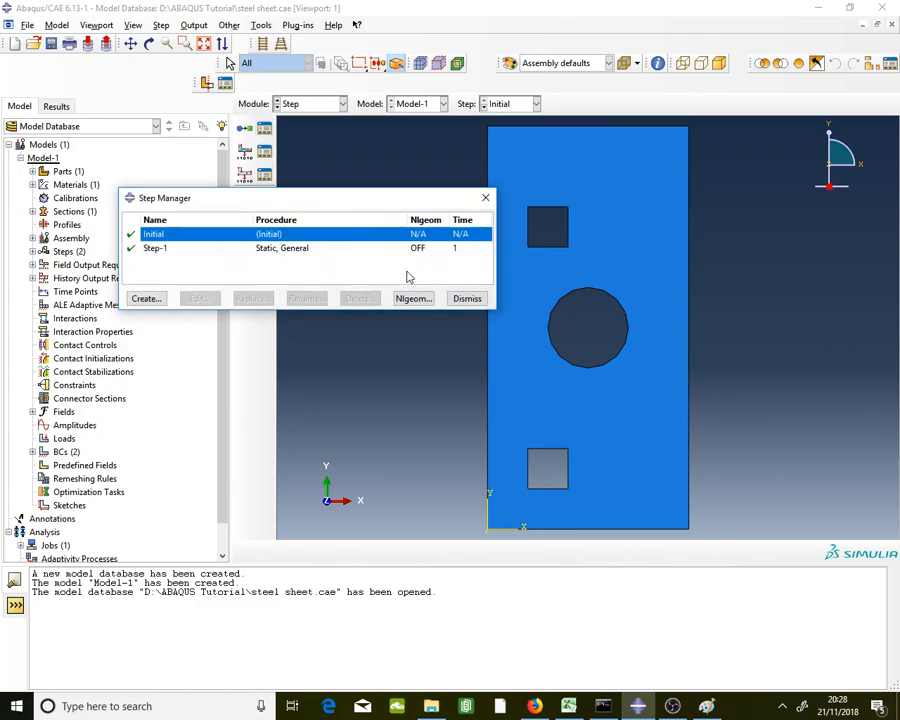
click(469, 299)
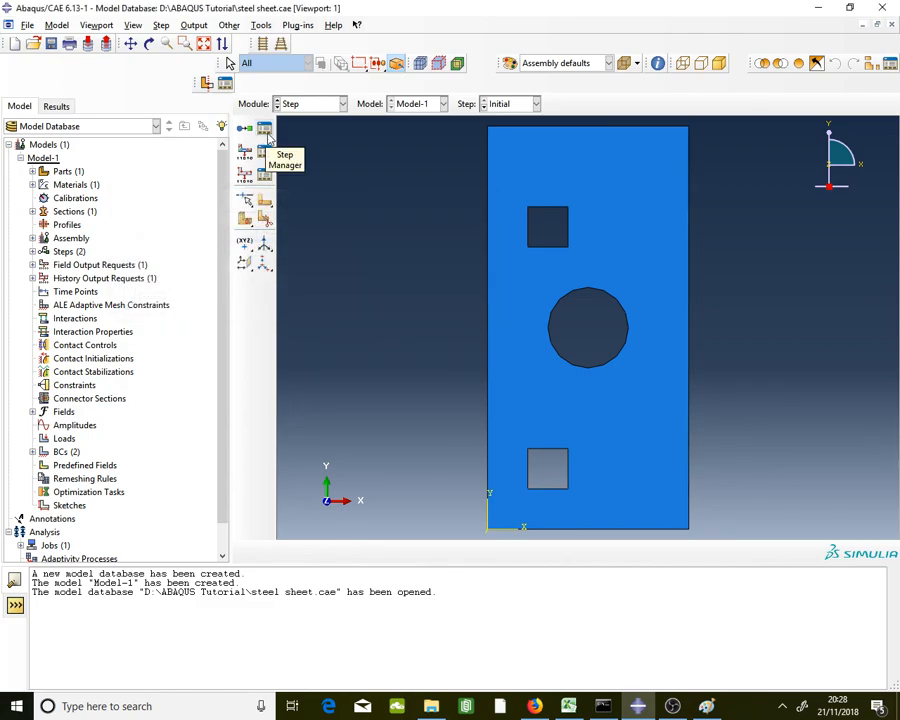
click(264, 130)
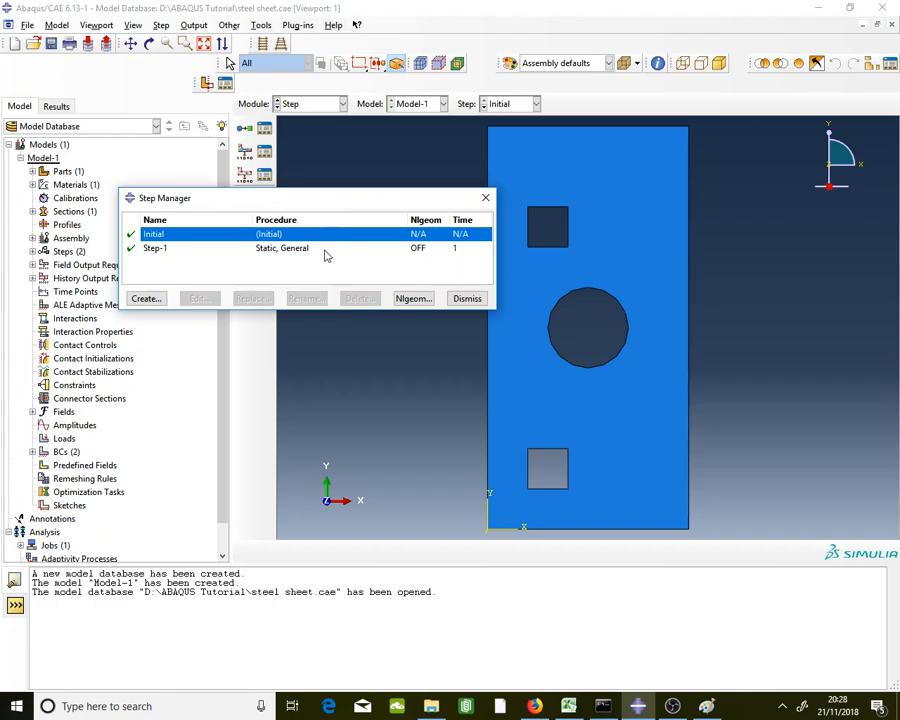
double_click(325, 249)
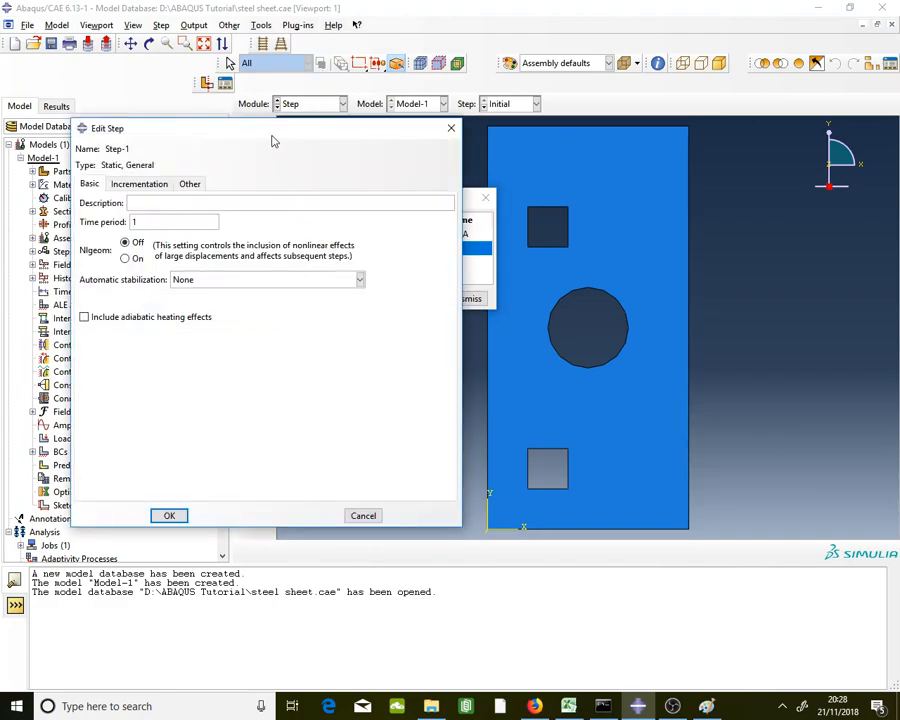
drag(272, 130, 385, 125)
- Examine the basic and incrementation settings of Step-1, including the initial and maximum increment sizes
click(246, 181)
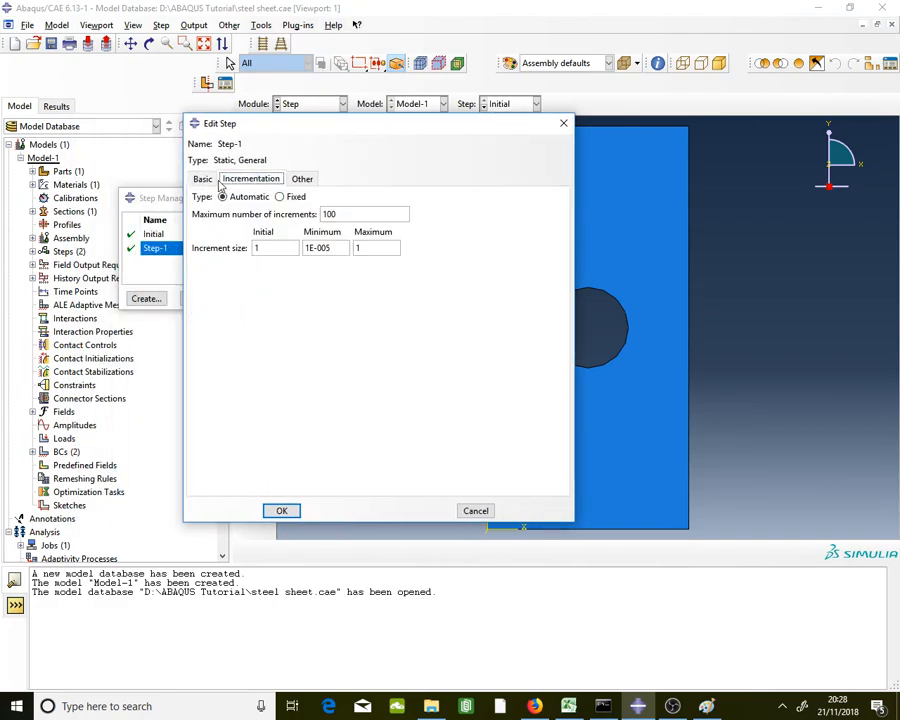
click(201, 180)
click(240, 182)
click(382, 252)
click(297, 251)
click(369, 247)
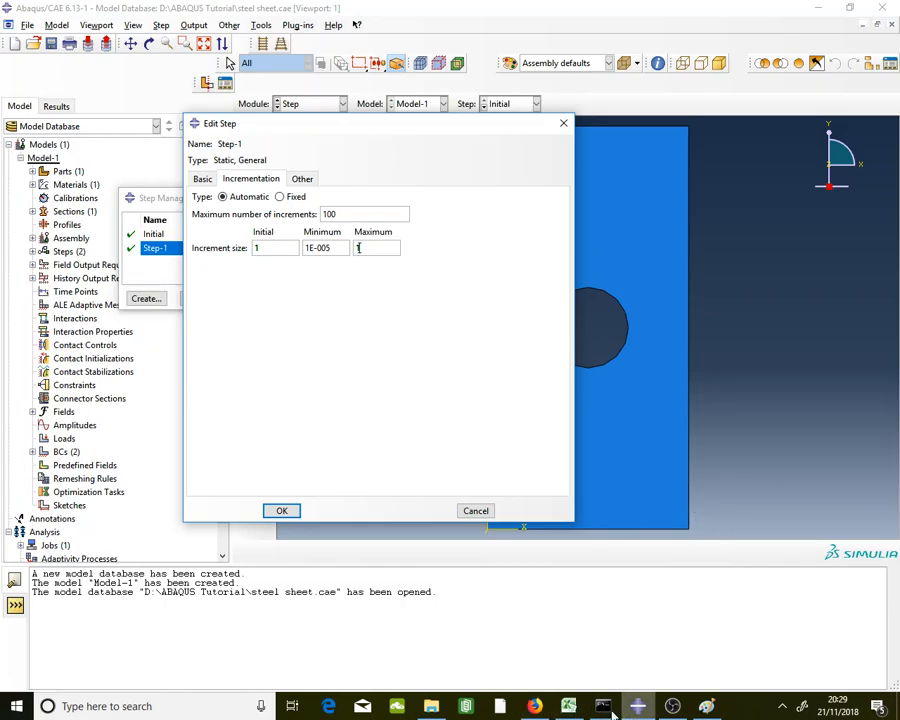
- Switch to Firefox and look up the increment size settings in the elasto-plastic analysis section of the ABAQUS tutorial PDF
click(536, 706)
scroll(606, 373, down, 5)
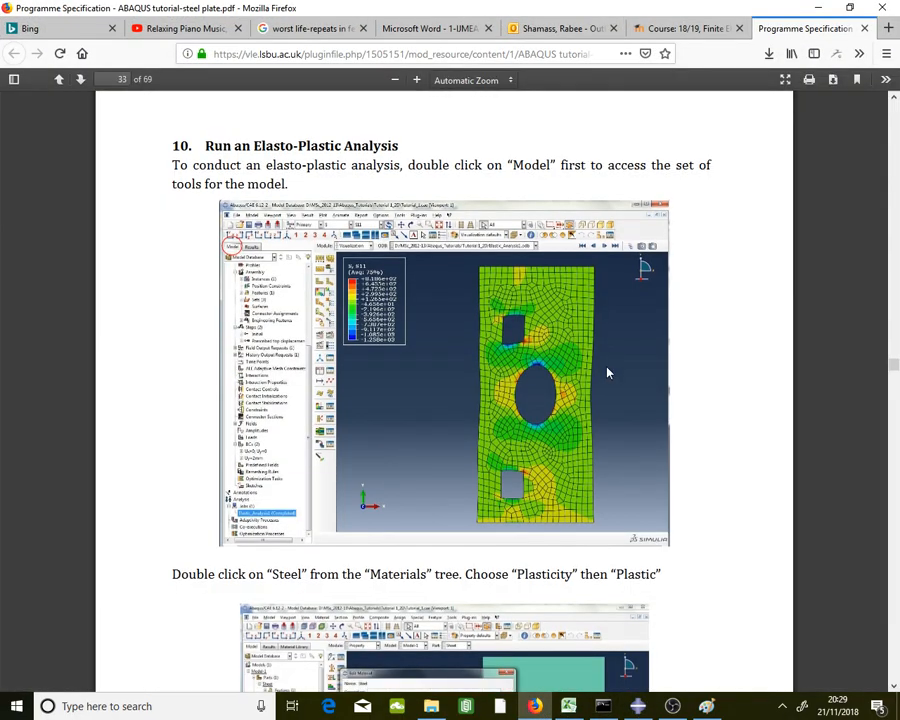
scroll(606, 373, down, 15)
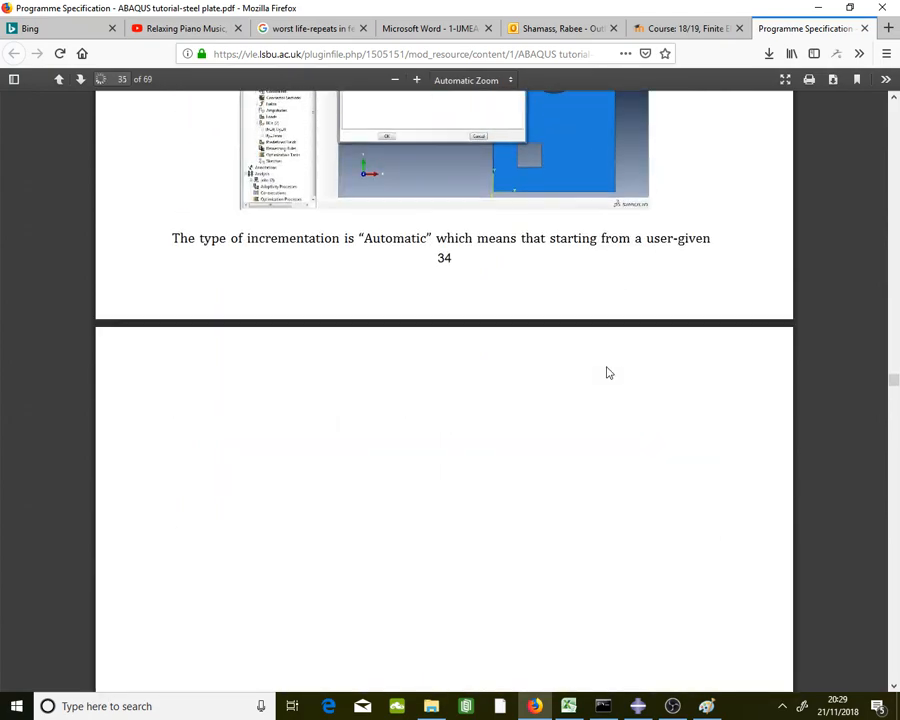
scroll(606, 373, down, 5)
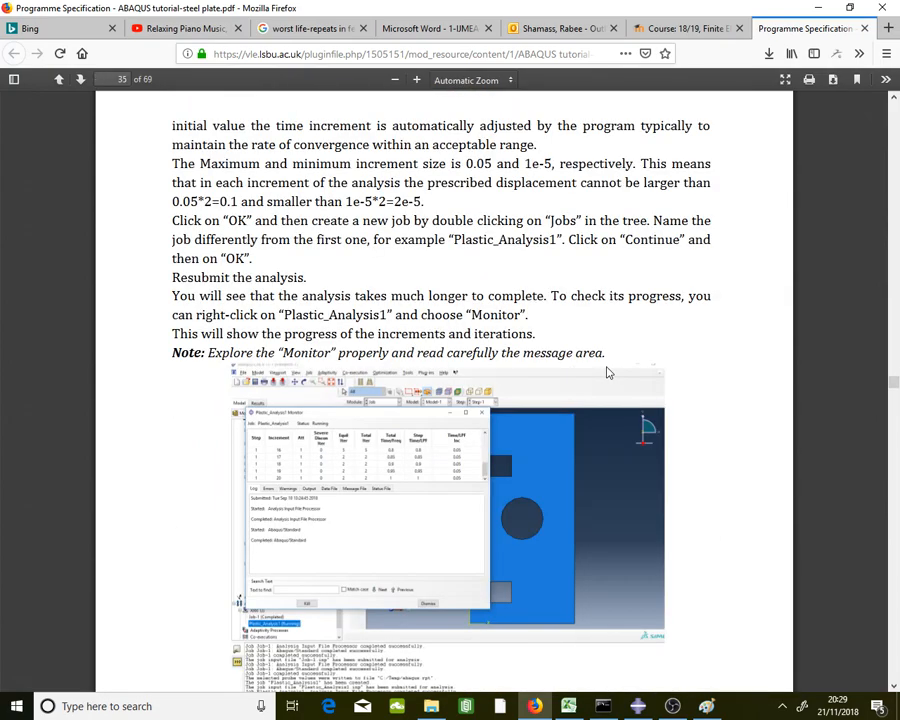
scroll(606, 373, up, 5)
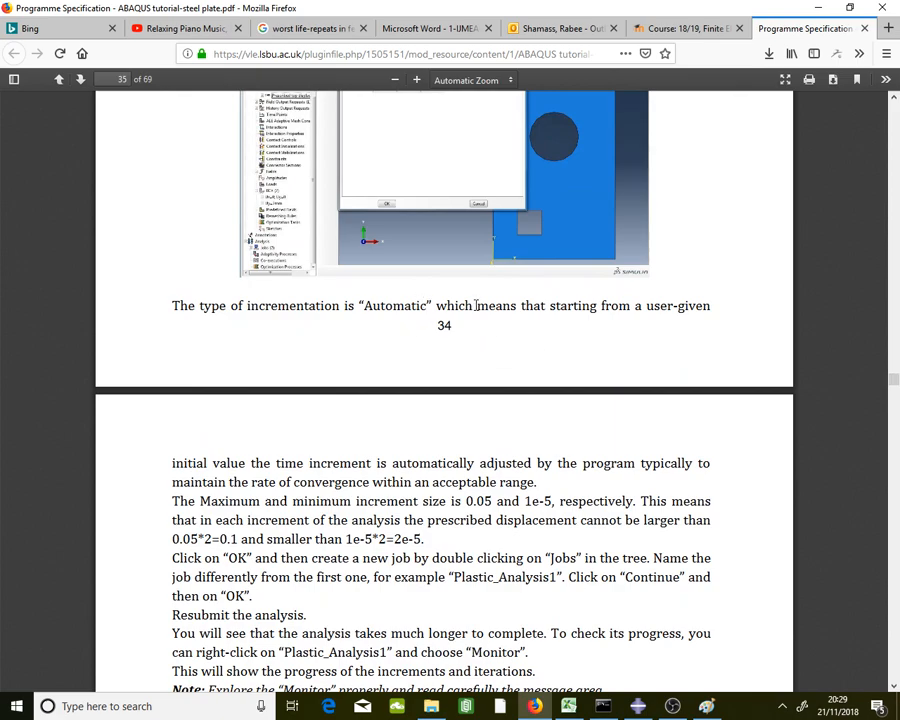
- Read the tutorial's explanation of automatic incrementation and the increment size limits, and go back to its increment size instruction
scroll(647, 310, down, 1)
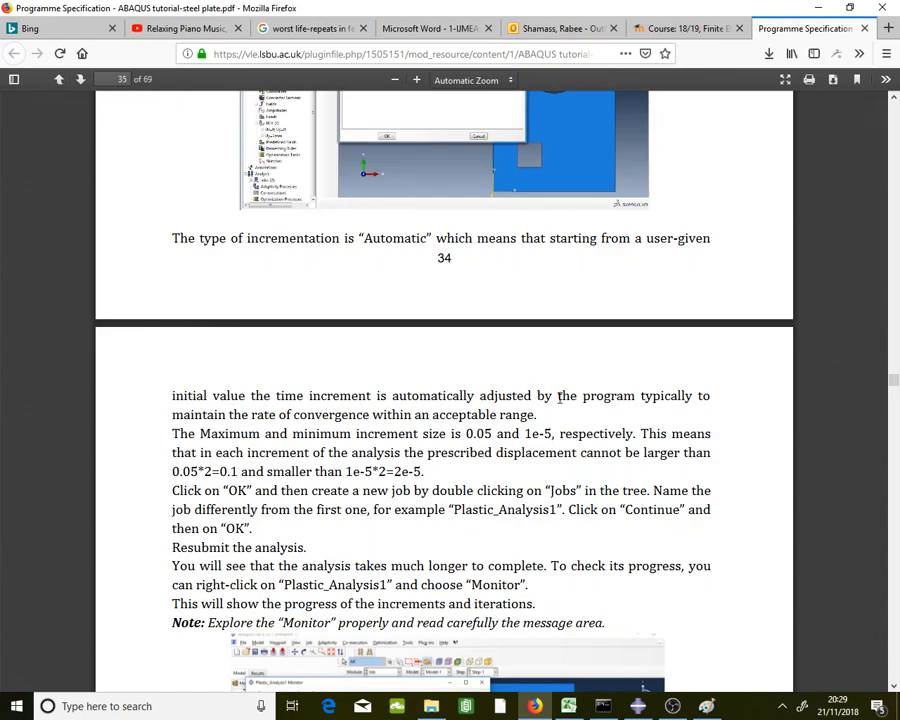
scroll(558, 404, up, 3)
scroll(558, 404, up, 4)
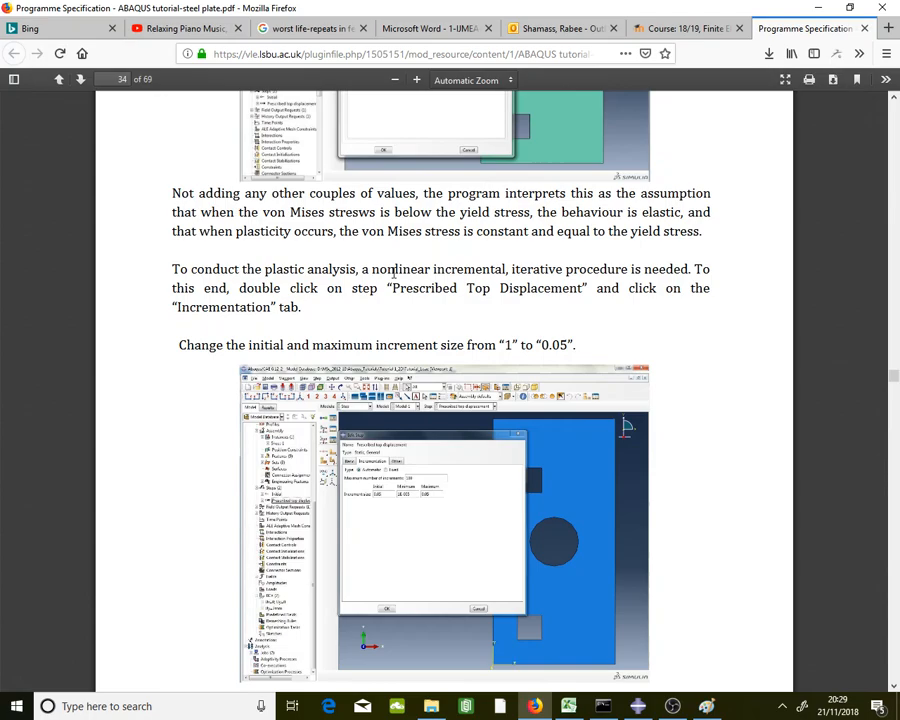
- Return to Abaqus/CAE, set Step-1's initial and maximum increment sizes to 0.05, accept the edit and close the Step Manager
click(820, 7)
click(290, 248)
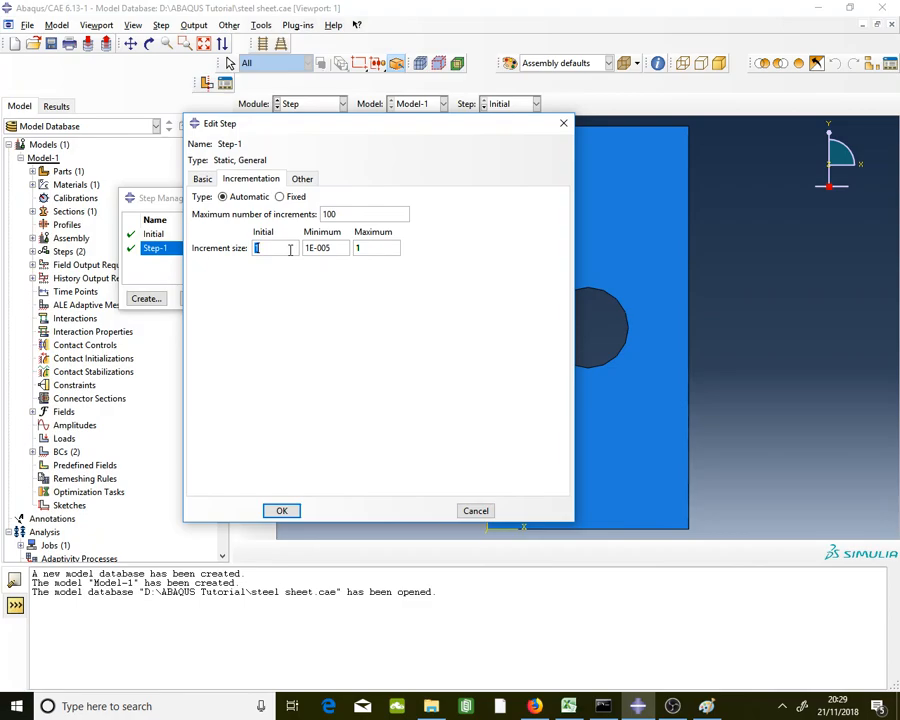
text(0.05)
double_click(374, 249)
text(0.05)
double_click(268, 247)
click(376, 249)
click(286, 514)
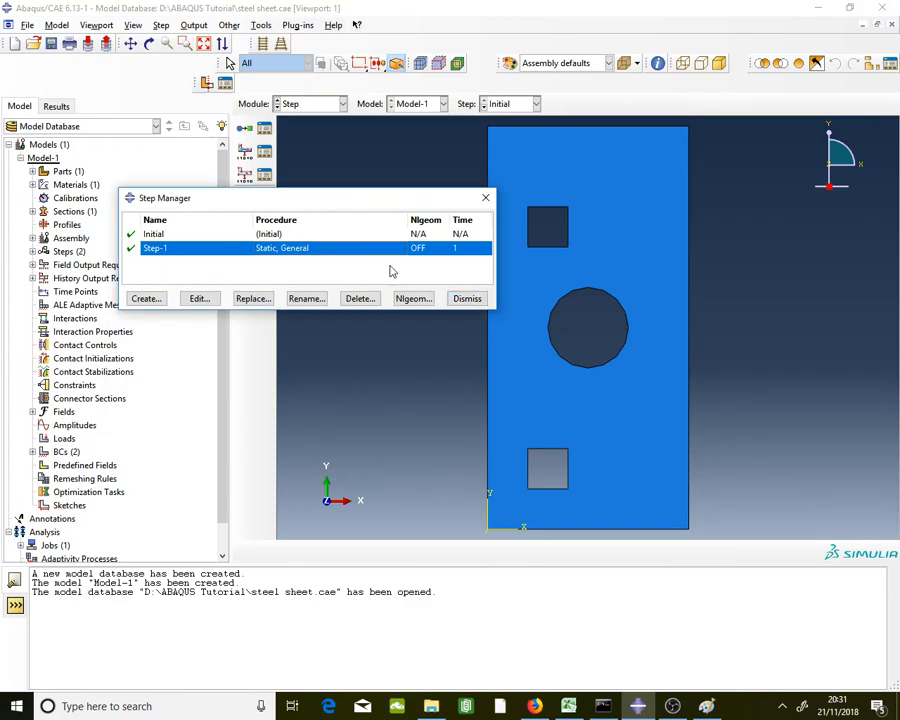
click(467, 298)
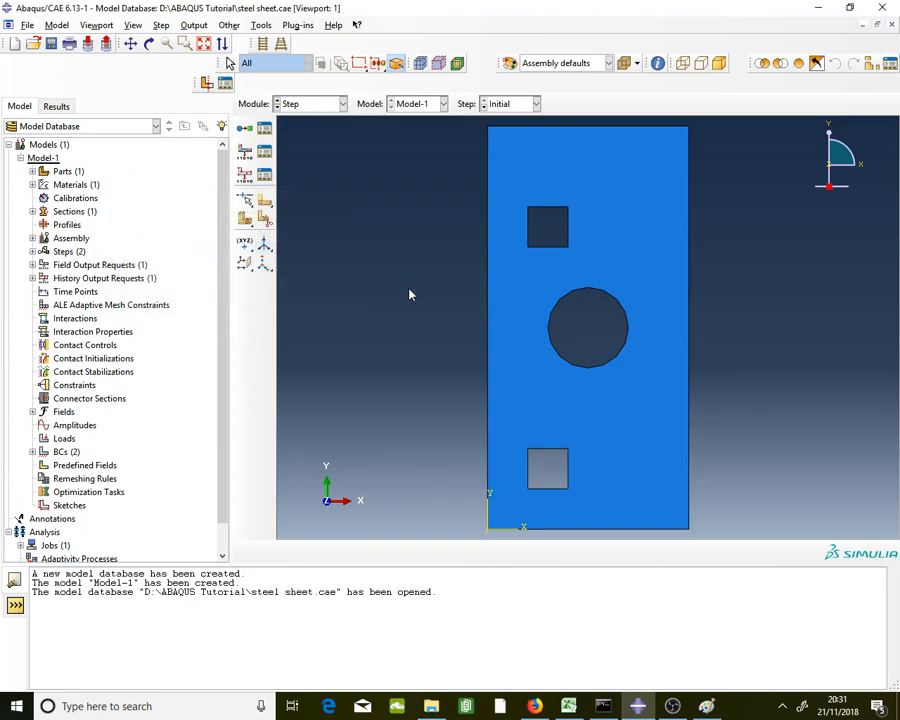
- Go to the Mesh module and check the element type assigned to the sheet, leaving it without changes
click(310, 104)
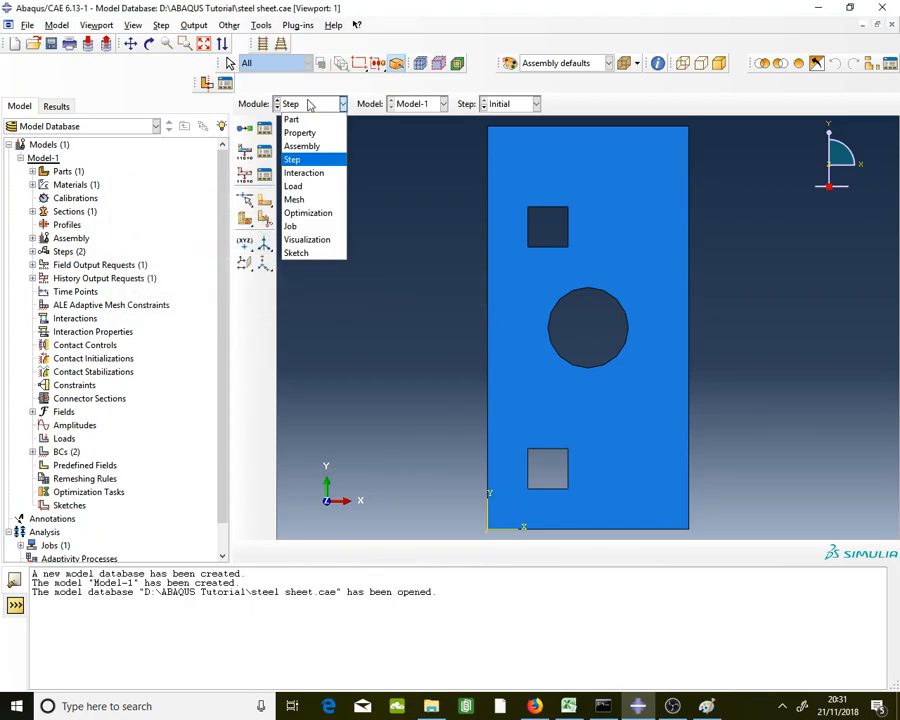
click(306, 200)
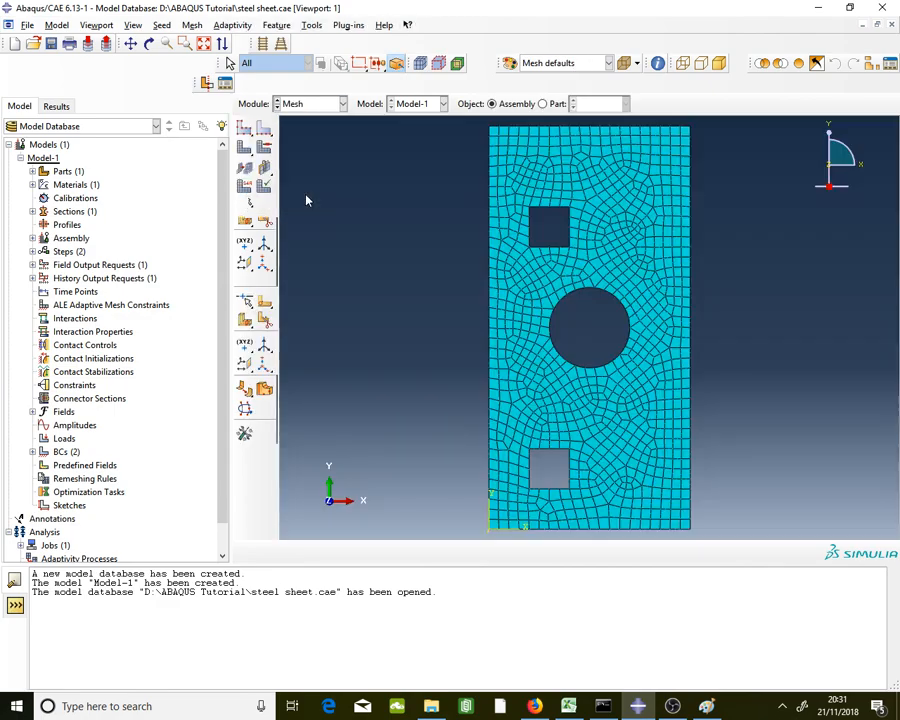
click(244, 188)
click(552, 383)
click(550, 551)
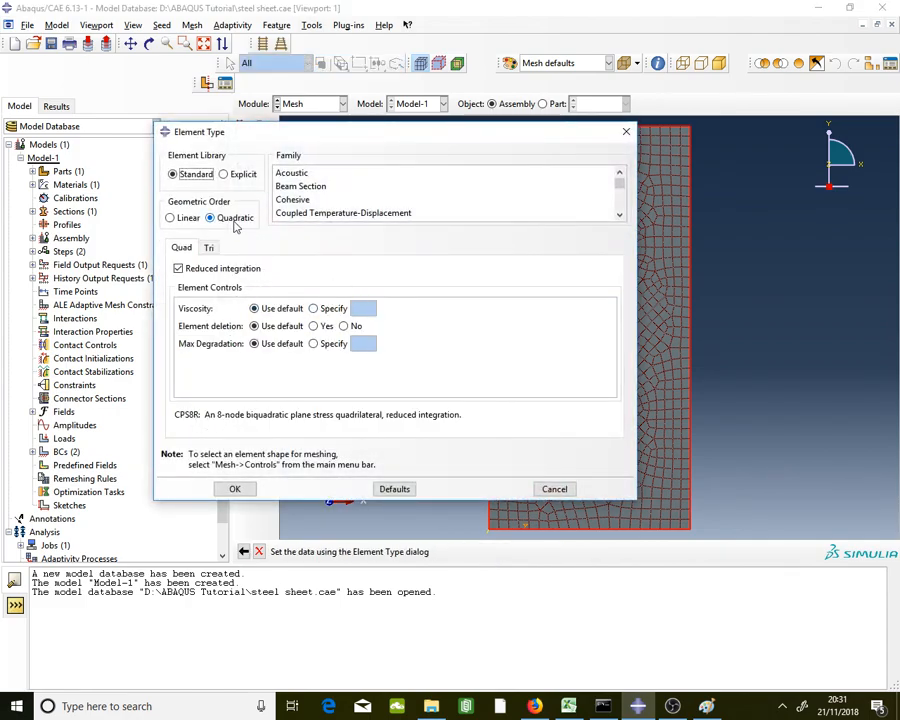
click(554, 489)
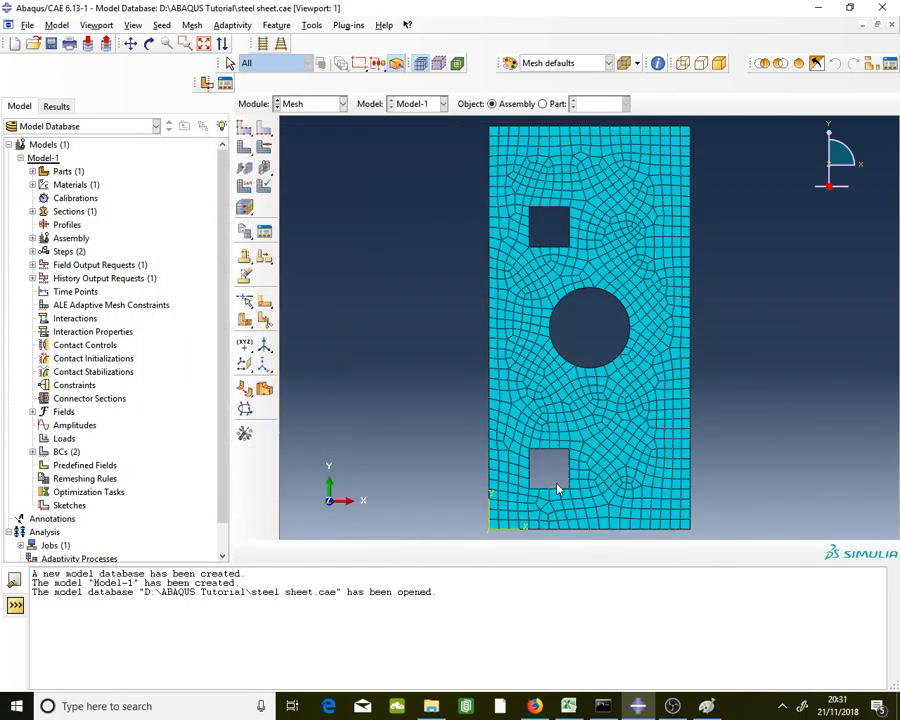
- Go to the Load module and check the Prescr Disp boundary condition's settings in Step-1 without changing them
click(311, 108)
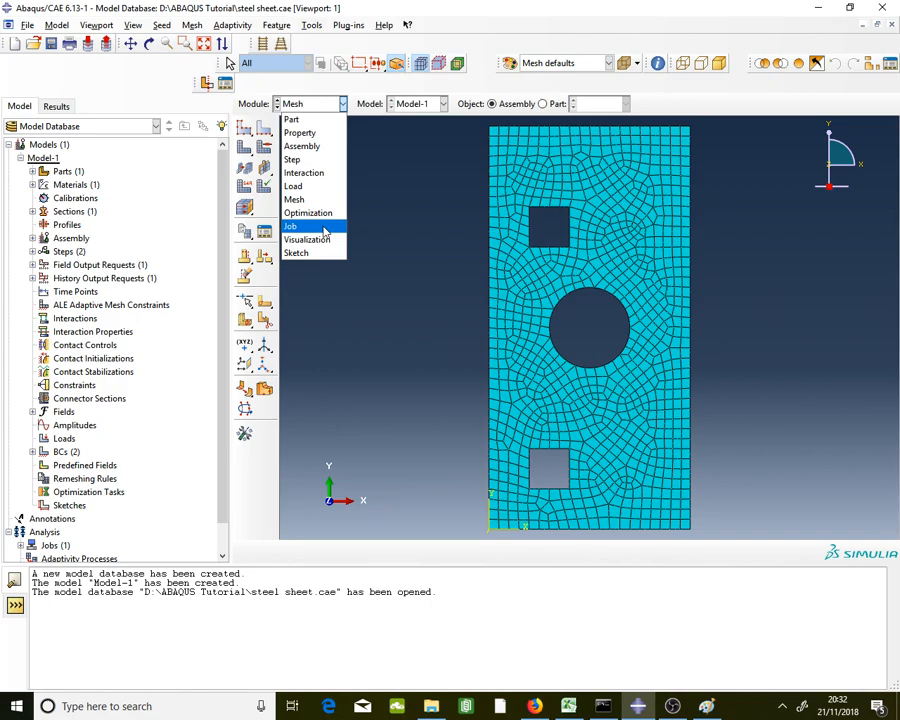
click(318, 187)
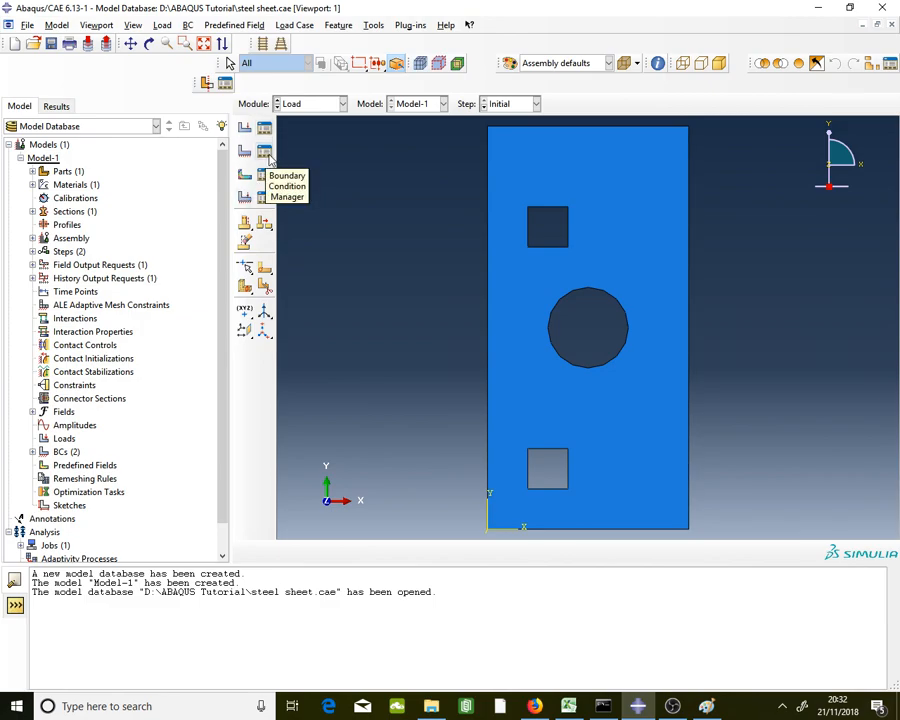
click(265, 152)
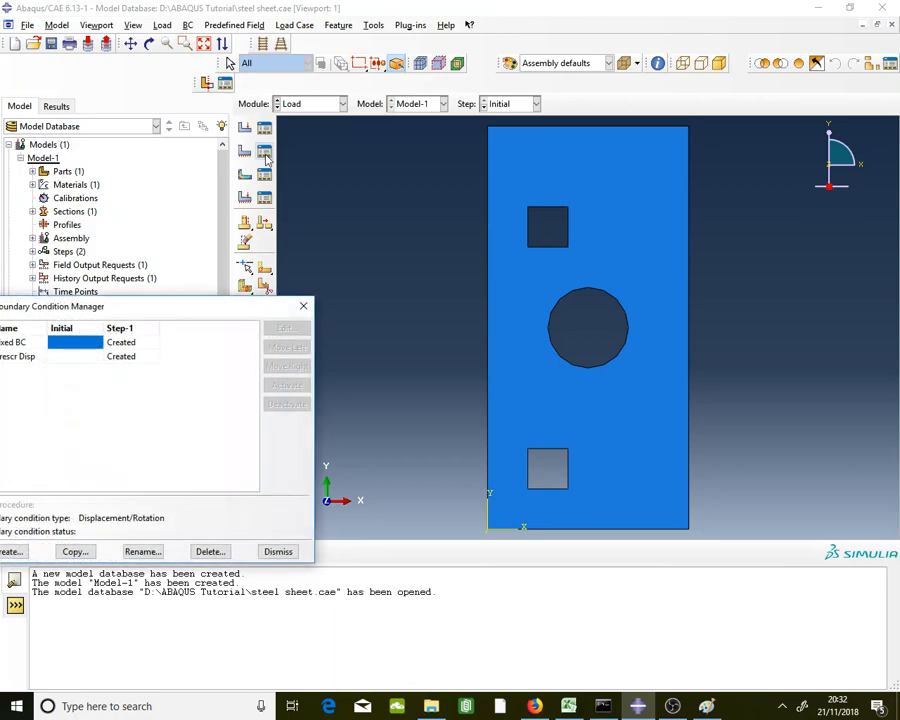
drag(160, 310, 224, 284)
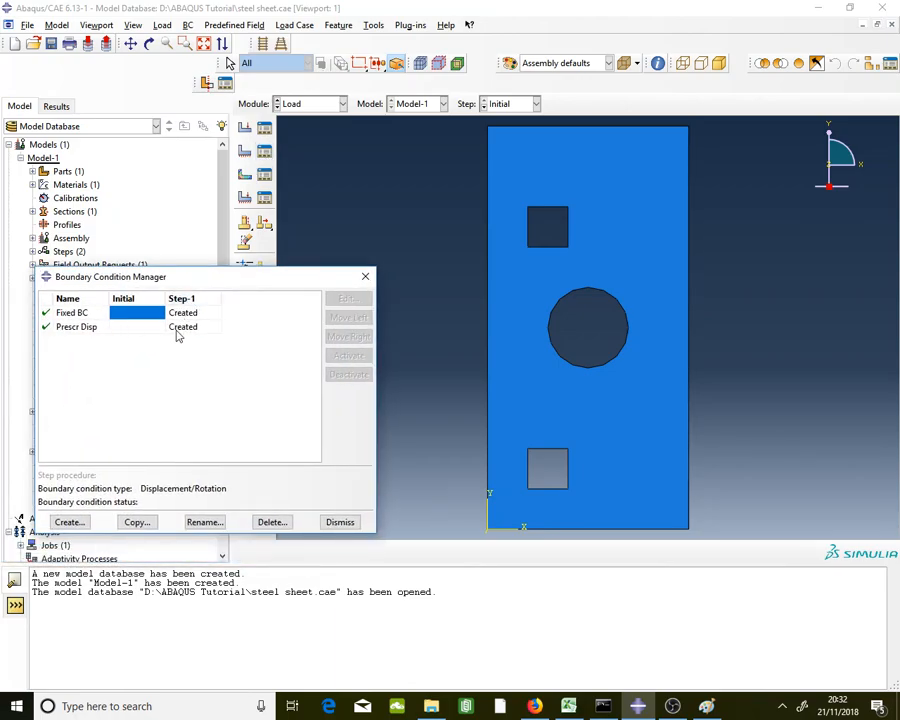
click(177, 333)
double_click(177, 333)
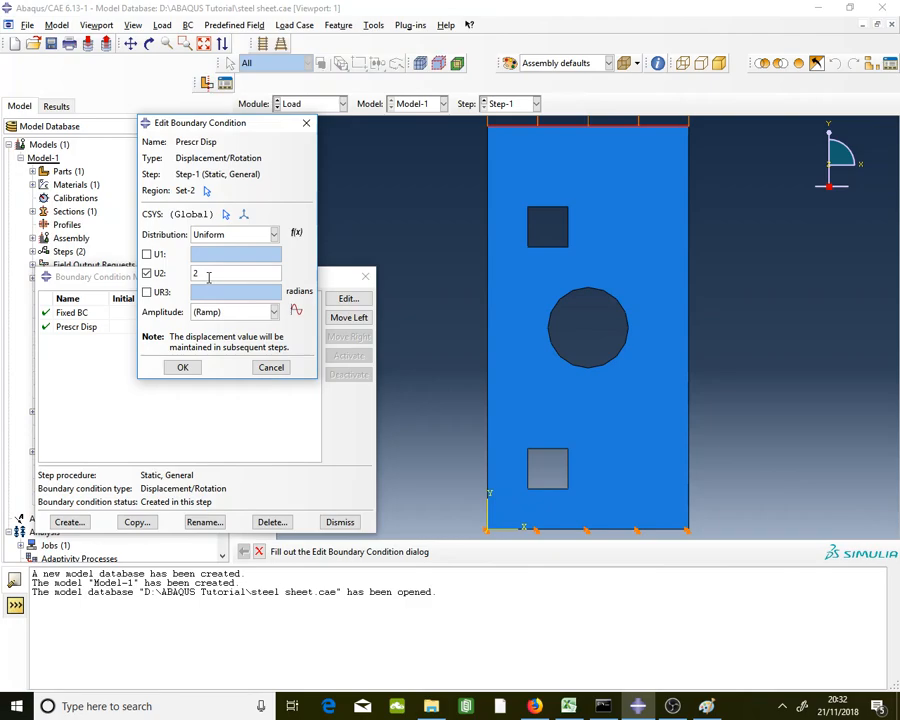
click(271, 367)
click(342, 521)
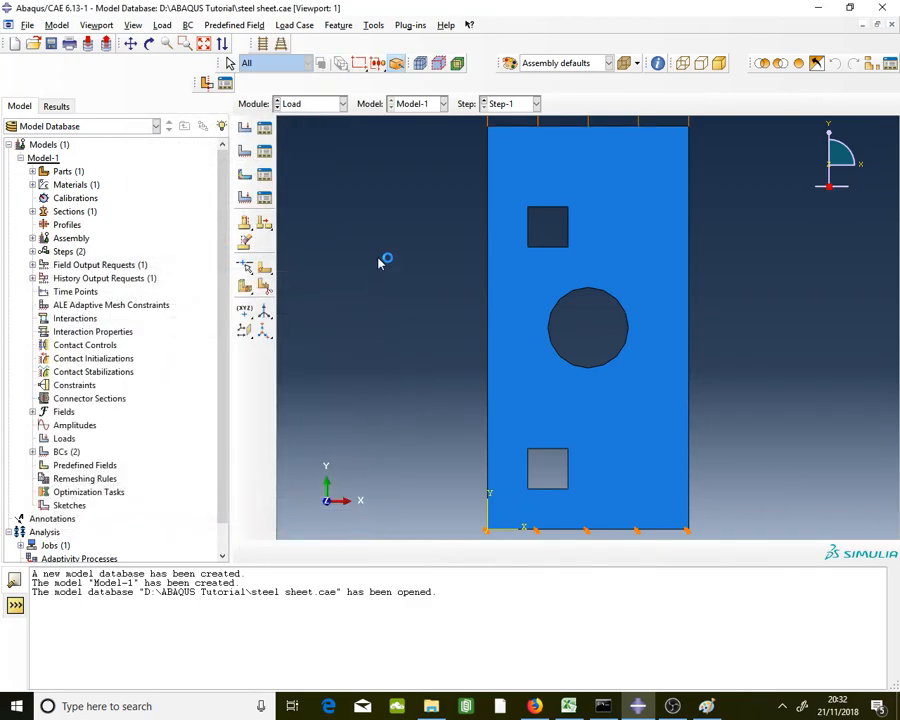
- Go to the Job module and create a full analysis job named Case1-Plastic from Model-1 with the default settings
click(307, 105)
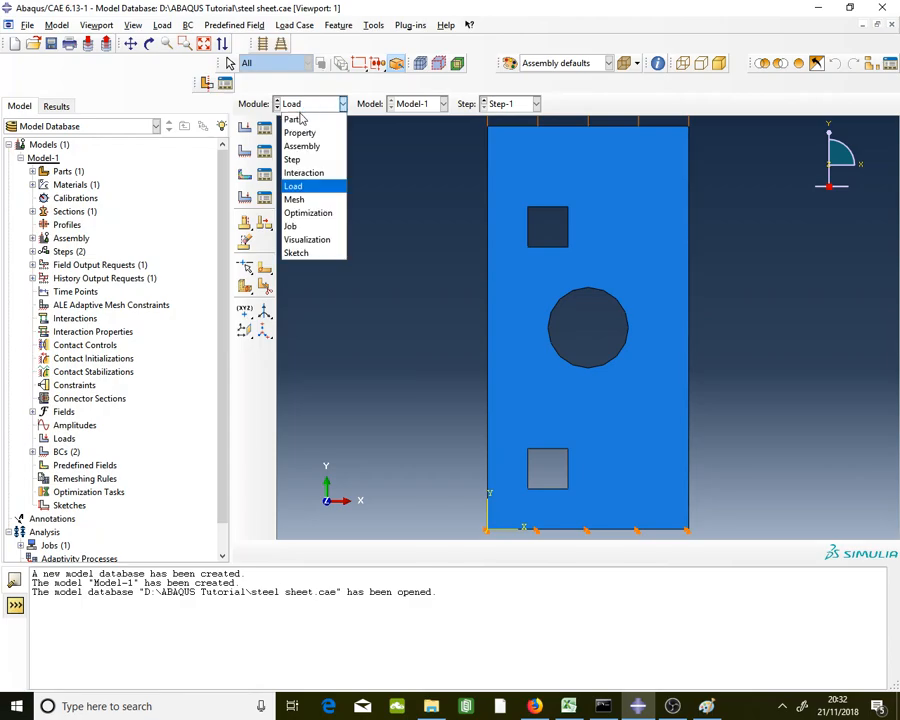
click(296, 226)
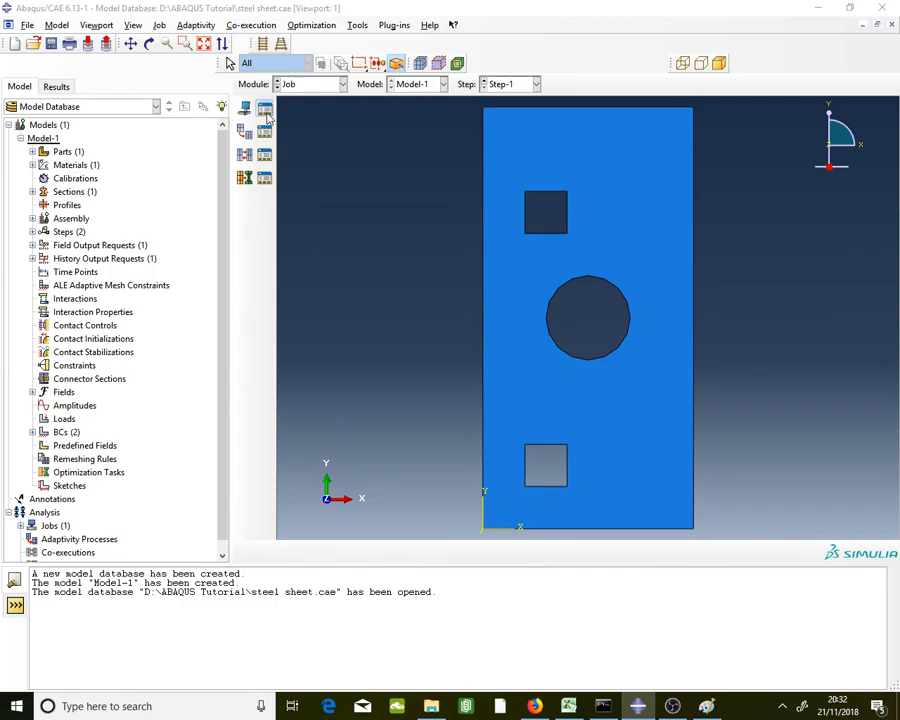
click(265, 110)
drag(350, 244, 237, 162)
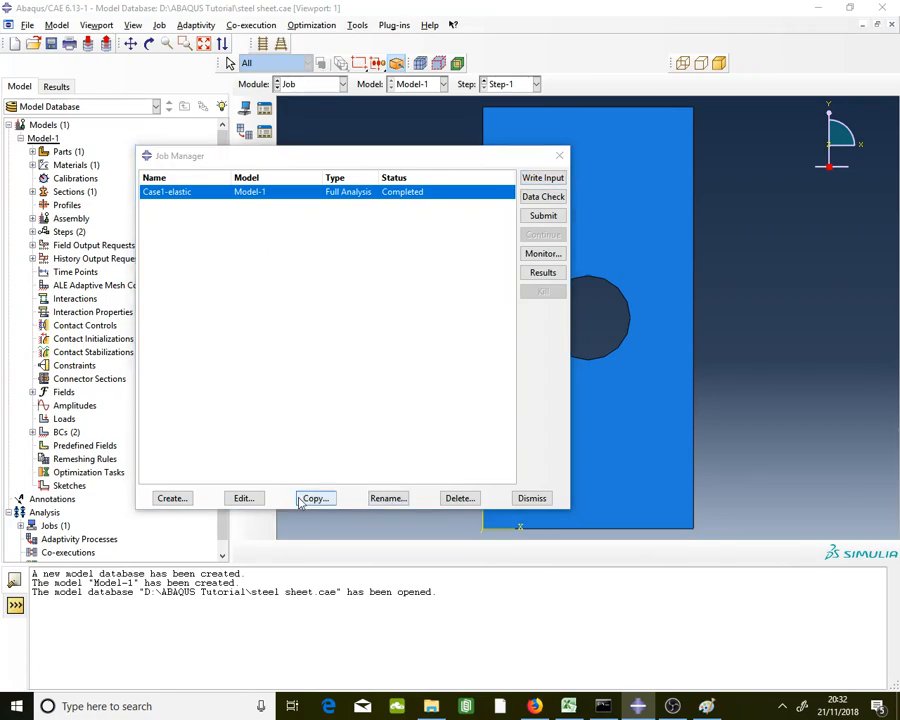
click(188, 499)
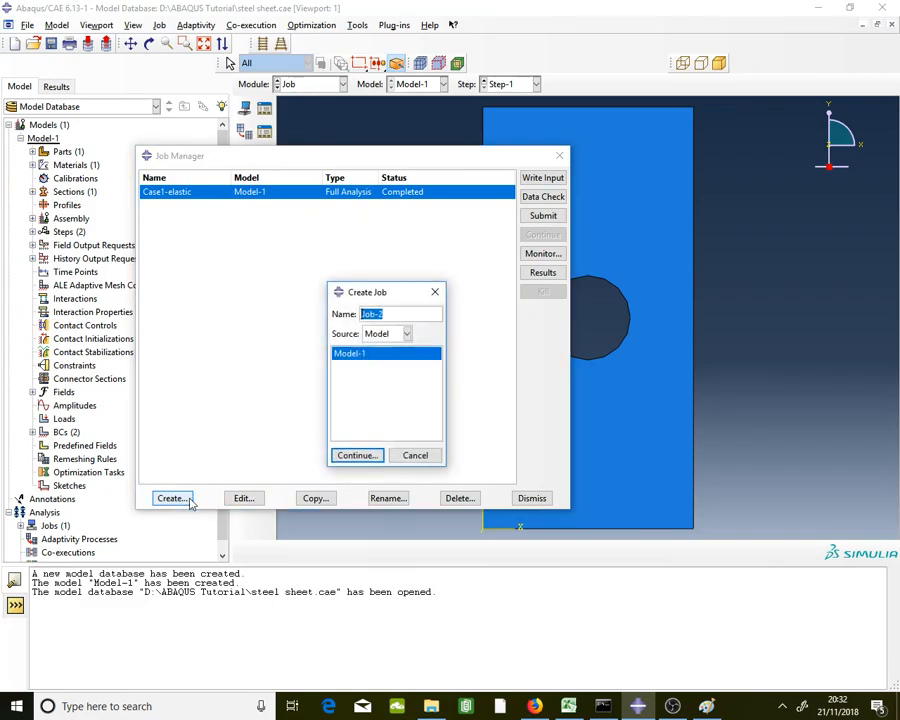
text(Case1)
key(Caps_Lock)
text(-P)
key(Caps_Lock)
text(lastic)
click(372, 456)
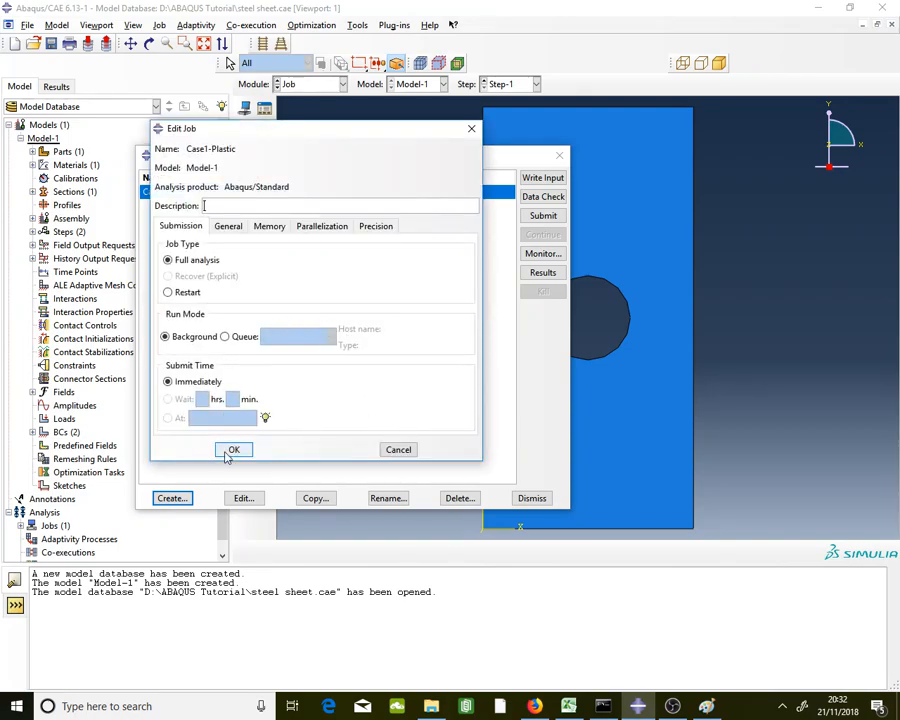
click(231, 450)
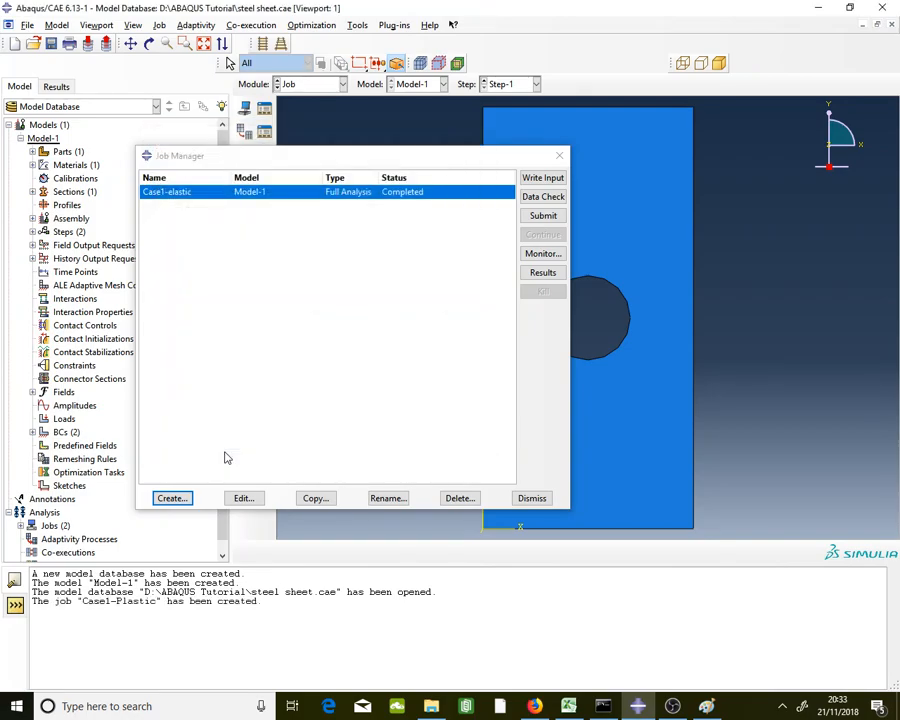
- Submit the Case1-Plastic job for analysis and save the model database
click(541, 217)
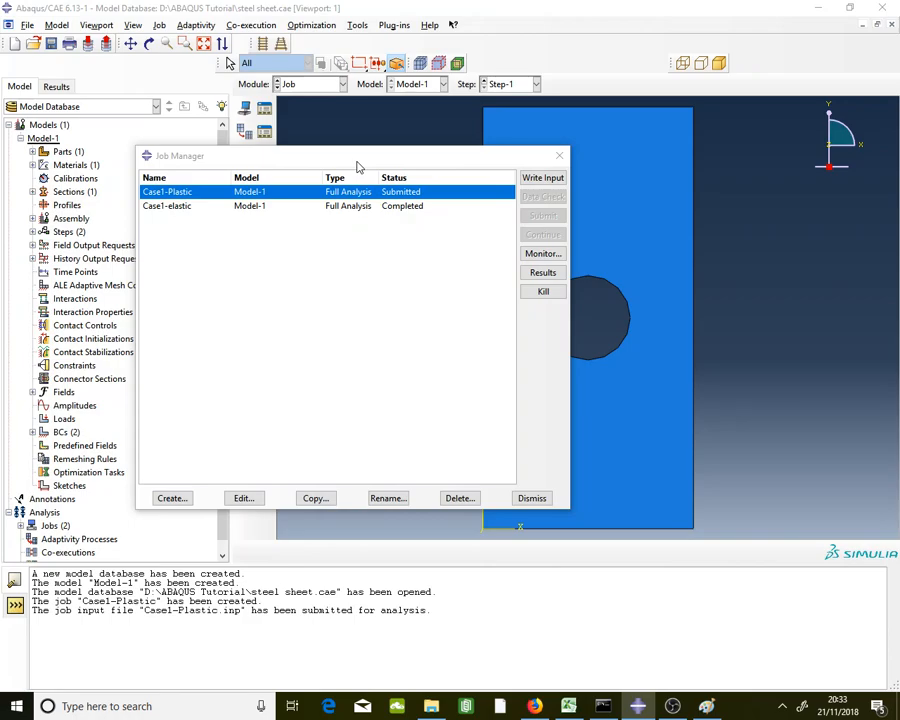
click(52, 44)
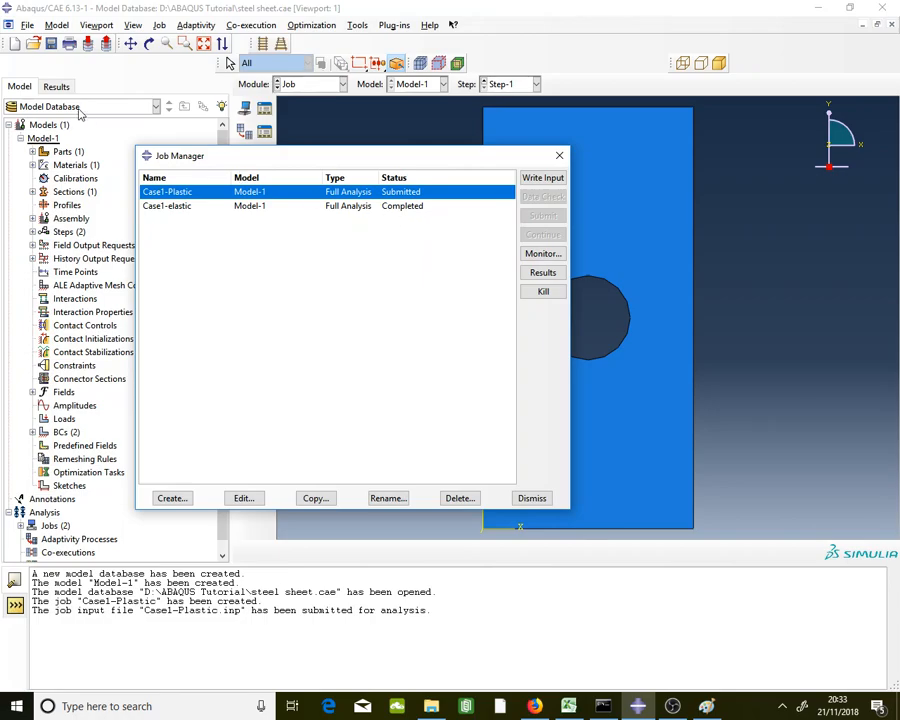
click(52, 44)
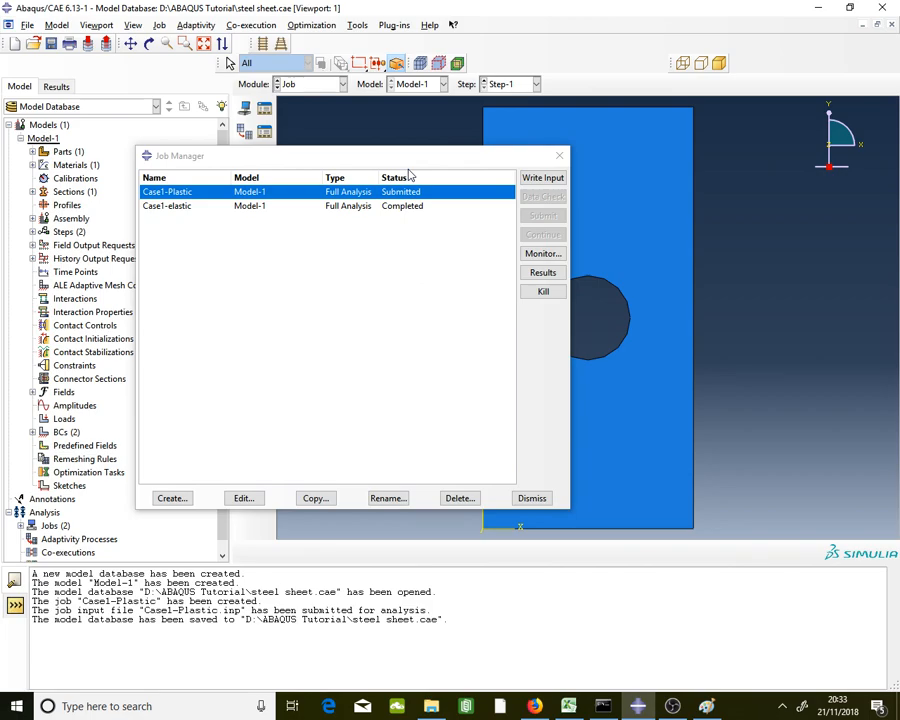
- Open the monitor for the Case1-Plastic job, enlarge its window and follow the analysis log
drag(378, 154, 390, 157)
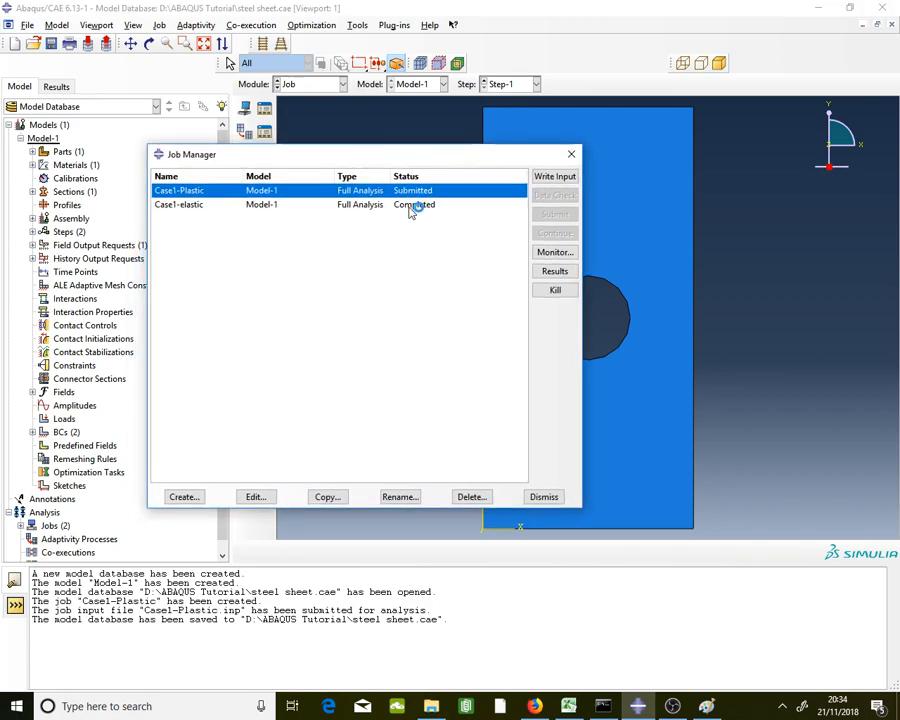
click(411, 207)
click(416, 191)
click(573, 254)
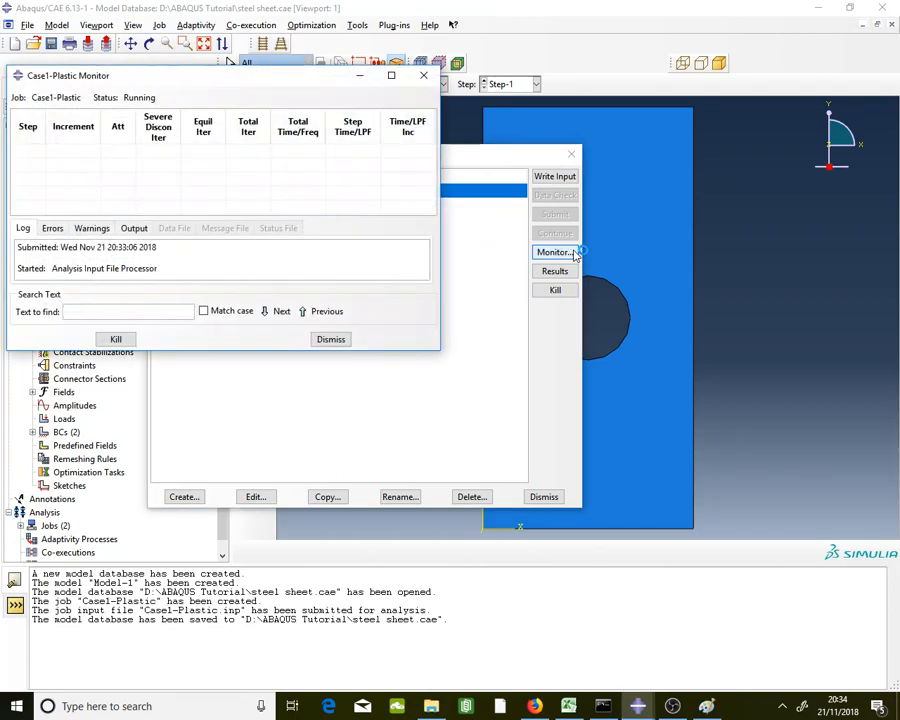
drag(431, 348, 456, 414)
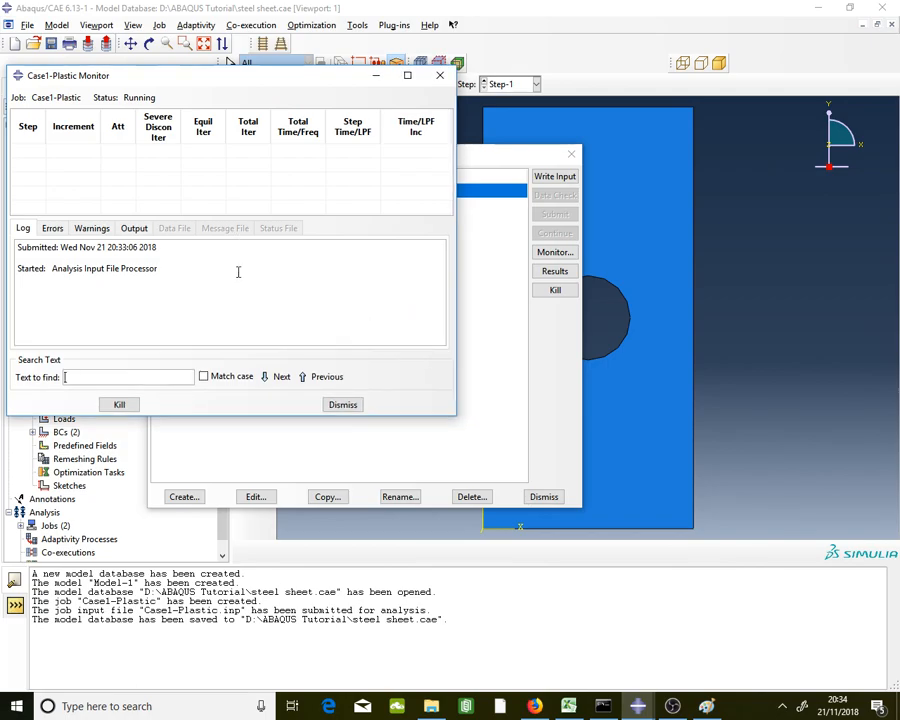
drag(250, 418, 244, 485)
click(210, 282)
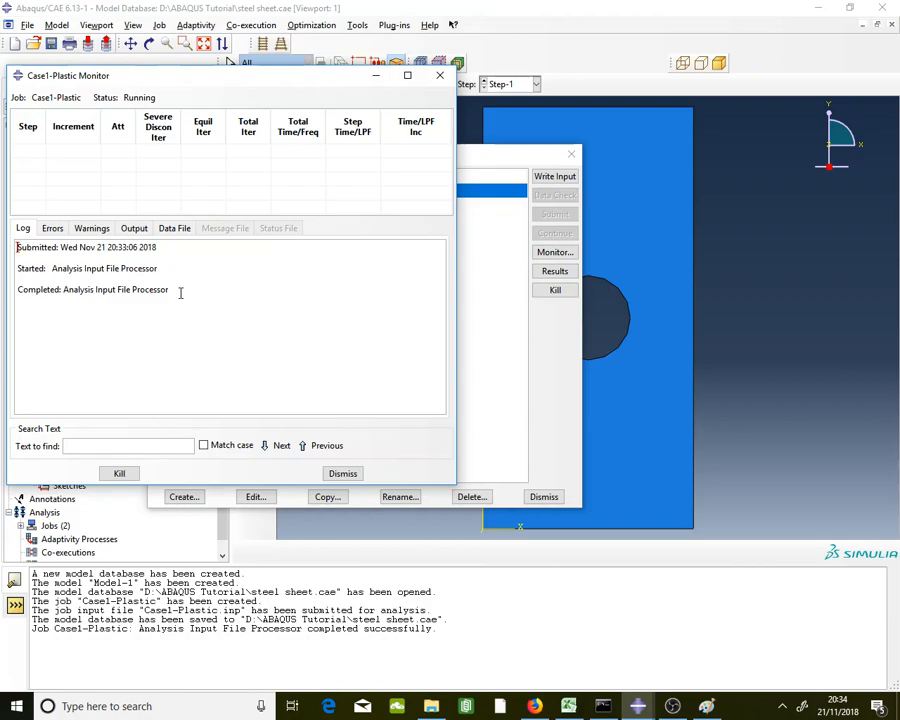
drag(173, 292, 15, 288)
click(178, 270)
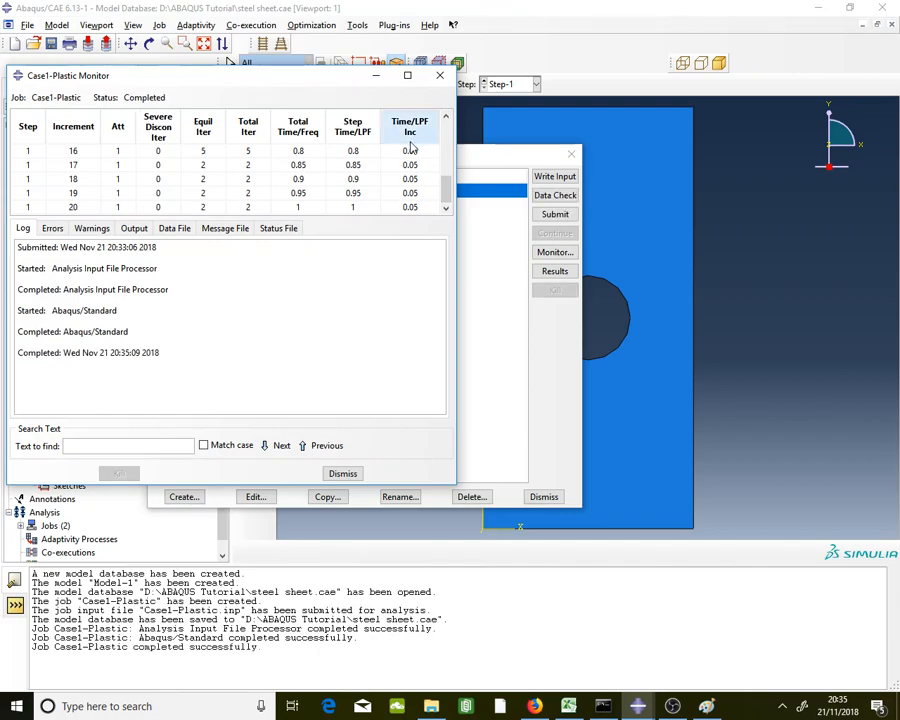
- Review the table of increments and iterations from first to last in the Case1-Plastic monitor, and close the monitor
drag(449, 196, 447, 128)
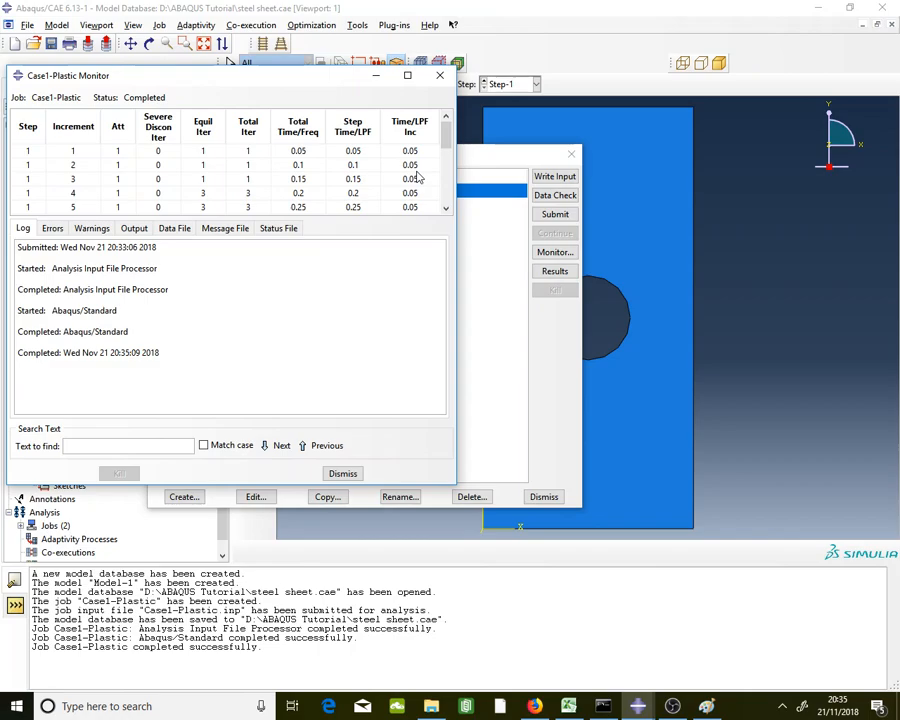
drag(446, 133, 437, 245)
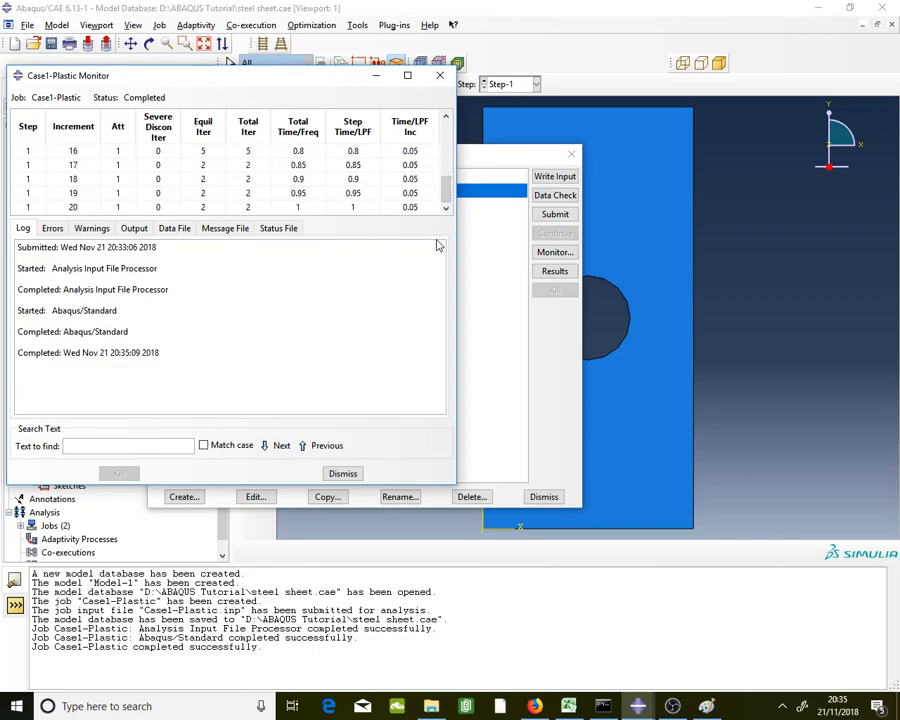
click(343, 474)
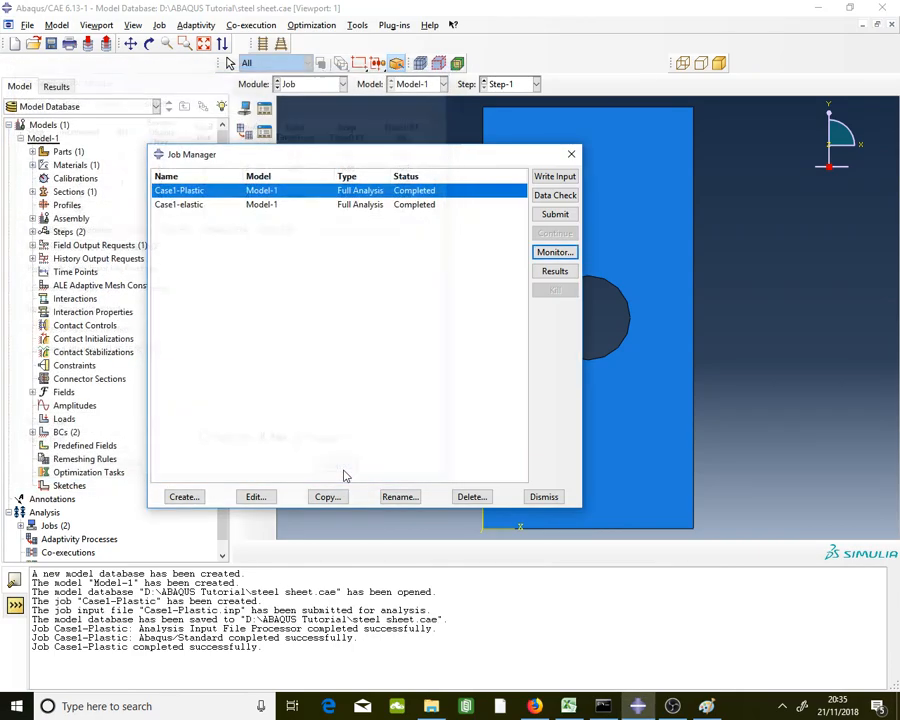
- Open the results of job Case1-Plastic and plot contours on the deformed sheet with PE as the primary variable
click(553, 271)
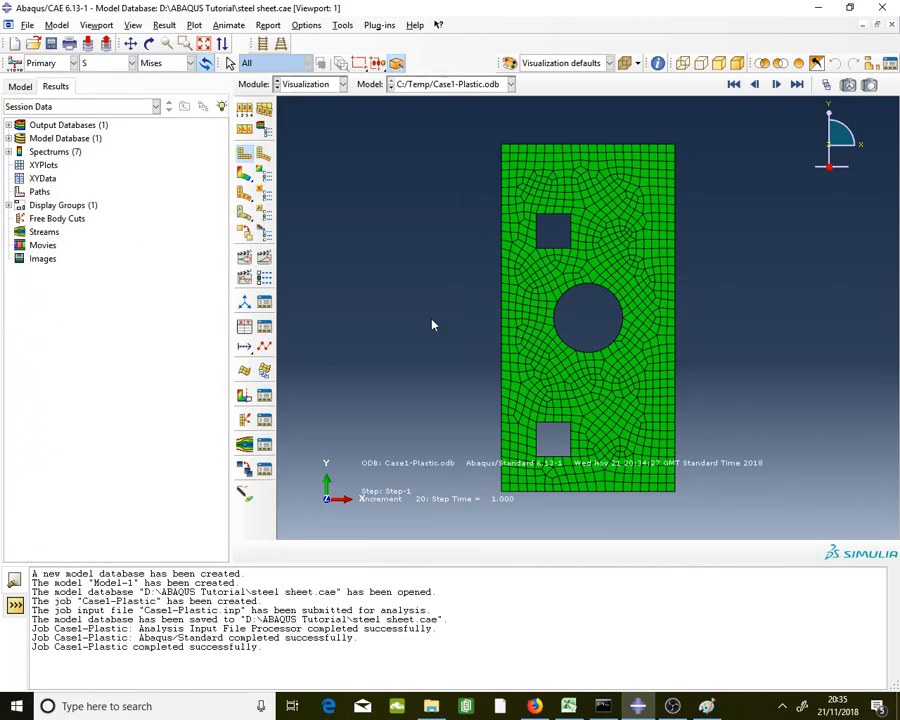
click(244, 176)
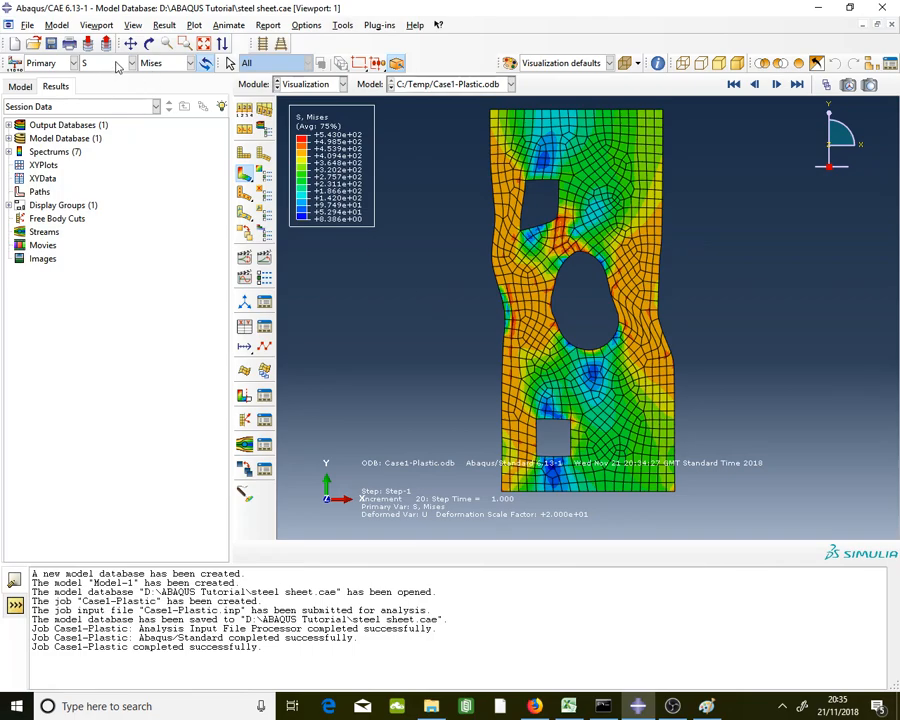
click(118, 65)
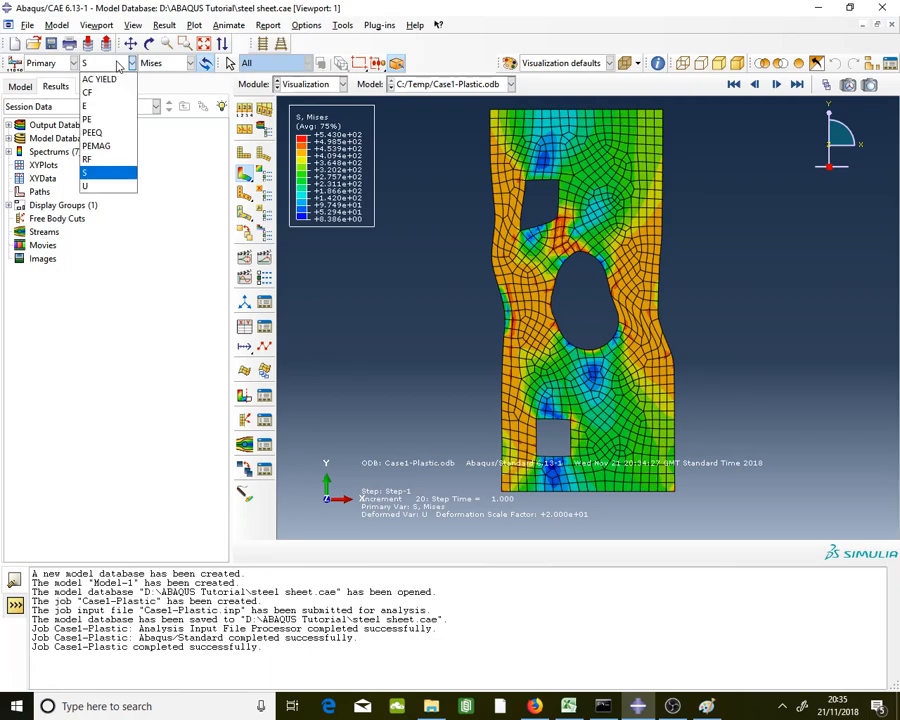
click(93, 120)
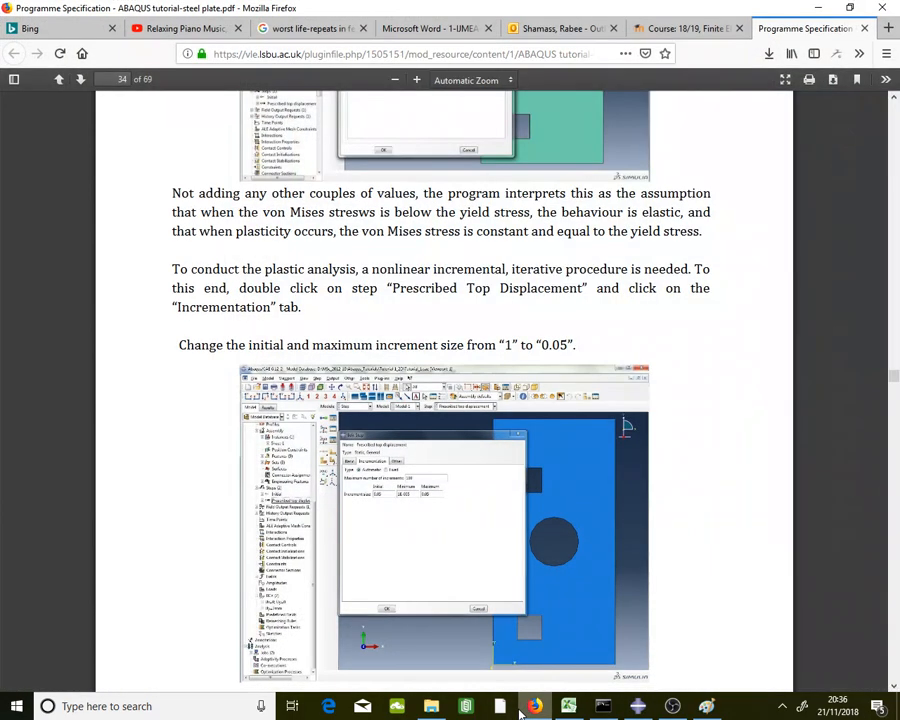
- Switch to the tutorial PDF in Firefox and read the instructions on plotting the equivalent plastic strain PEEQ and animating the time history
scroll(645, 515, down, 9)
scroll(645, 515, down, 10)
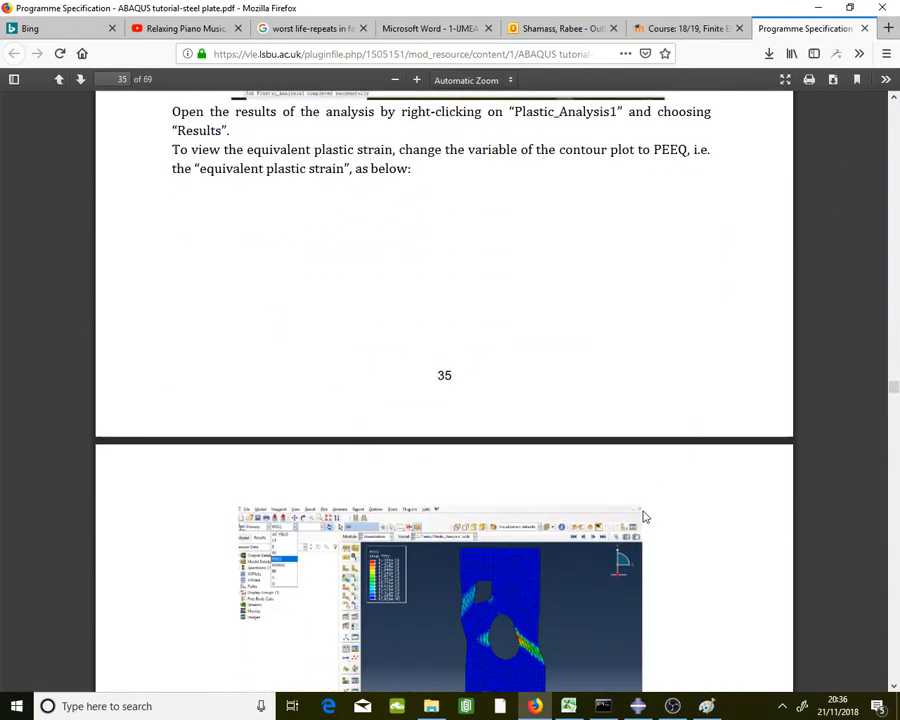
scroll(645, 515, up, 7)
scroll(645, 516, up, 1)
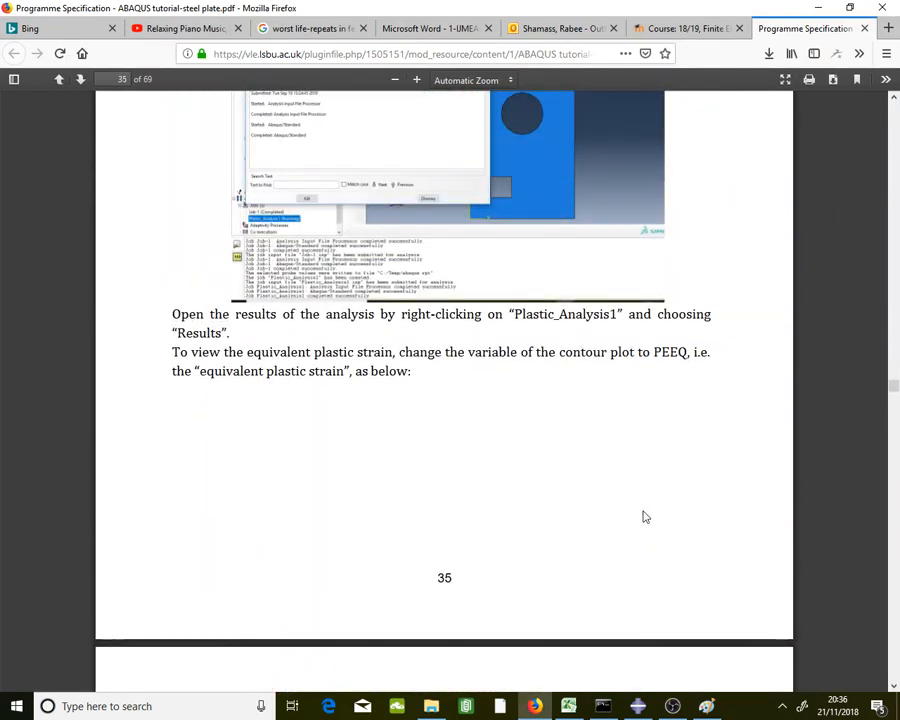
scroll(645, 517, down, 15)
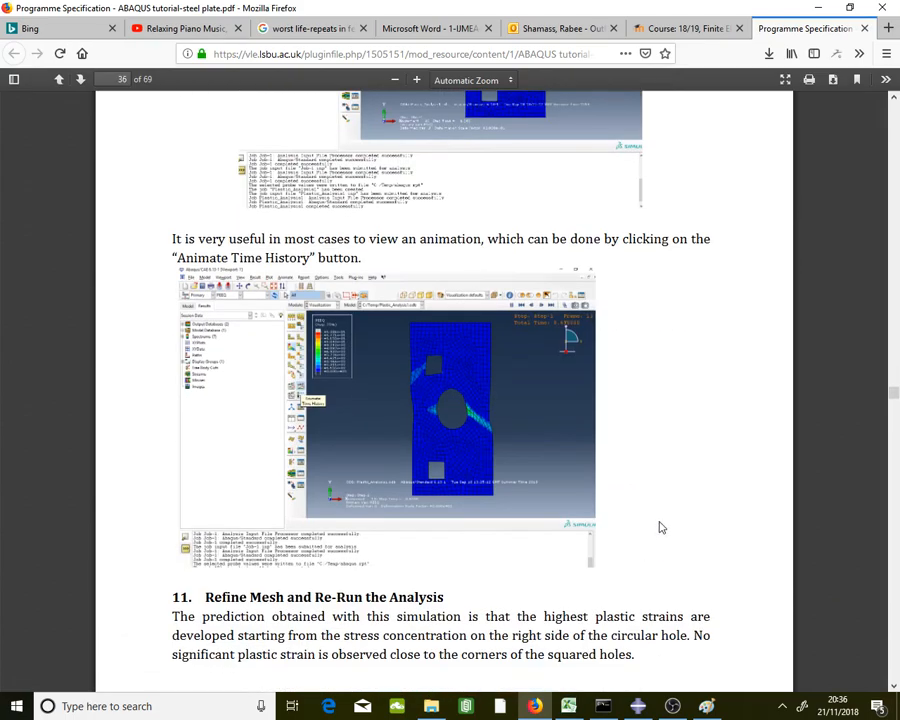
- Look through the result tables for Case 2 and Case 1 near the end of the tutorial PDF
drag(893, 396, 893, 668)
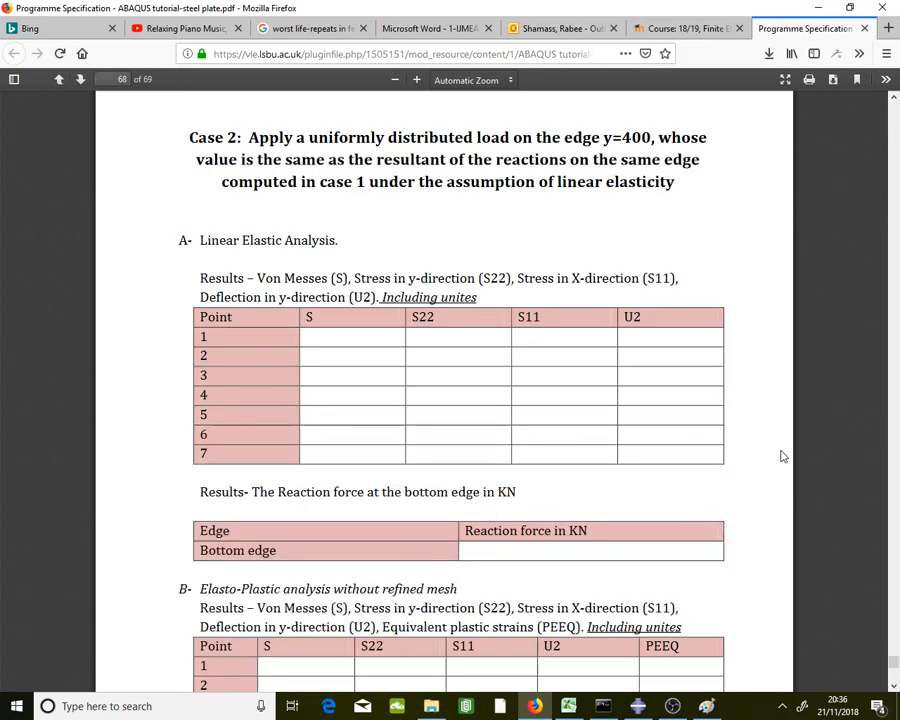
scroll(782, 456, down, 4)
scroll(785, 454, up, 10)
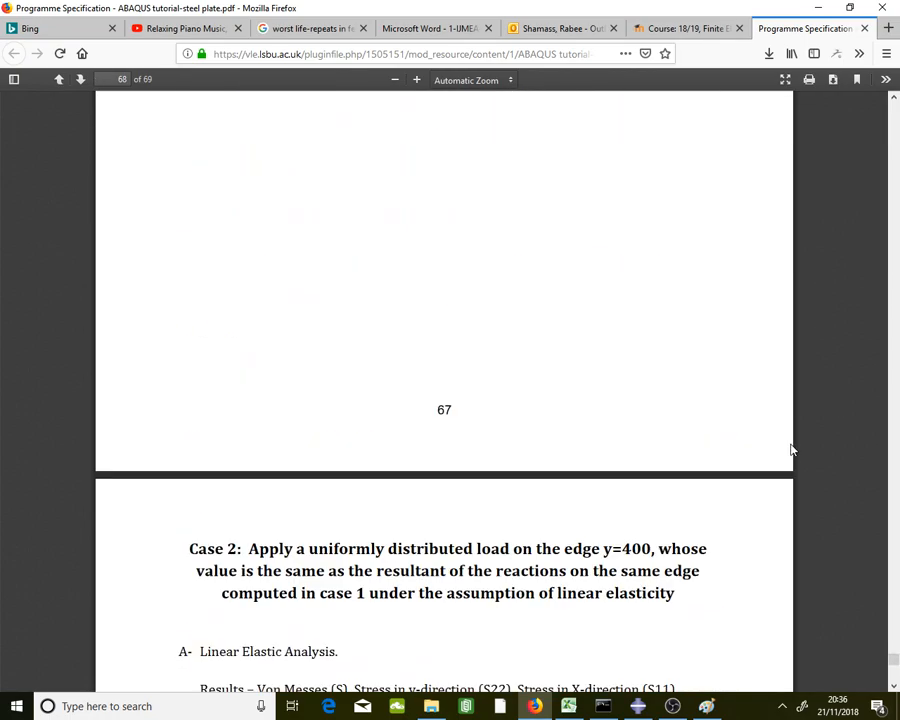
scroll(790, 450, up, 3)
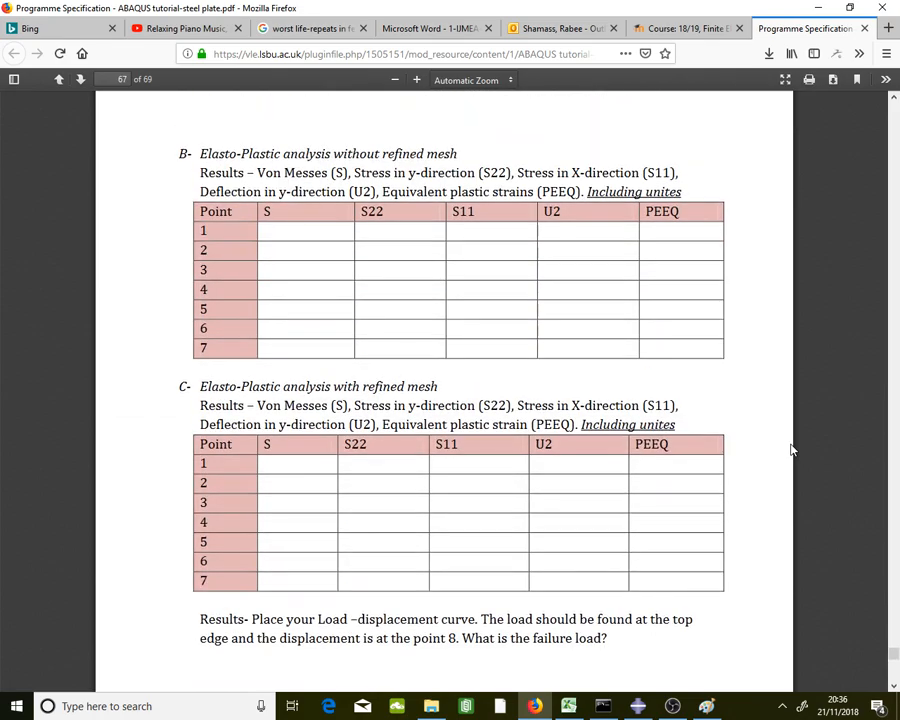
scroll(790, 450, up, 6)
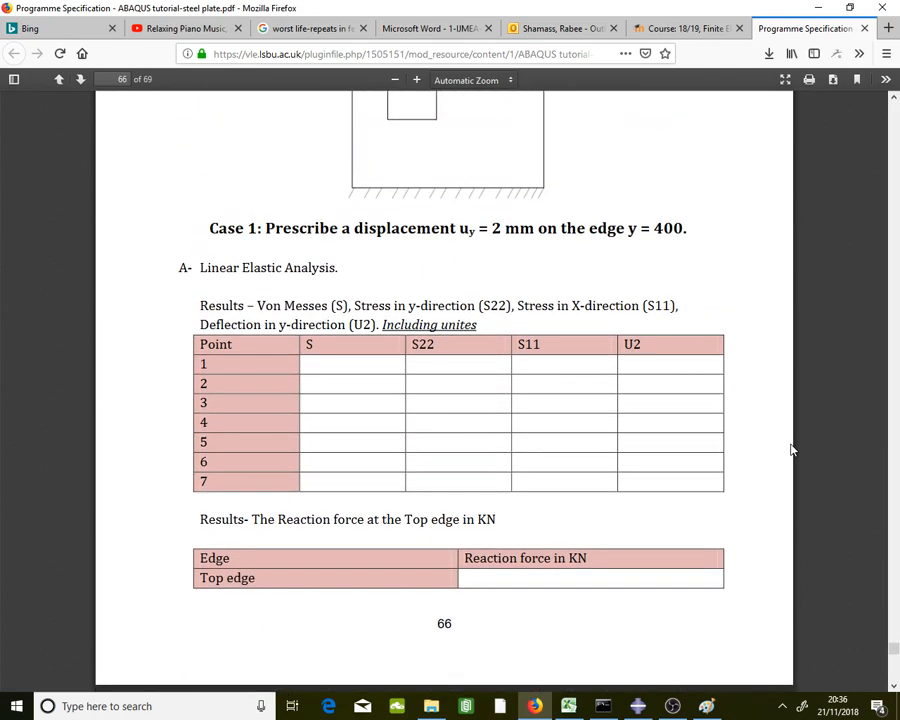
scroll(790, 450, down, 1)
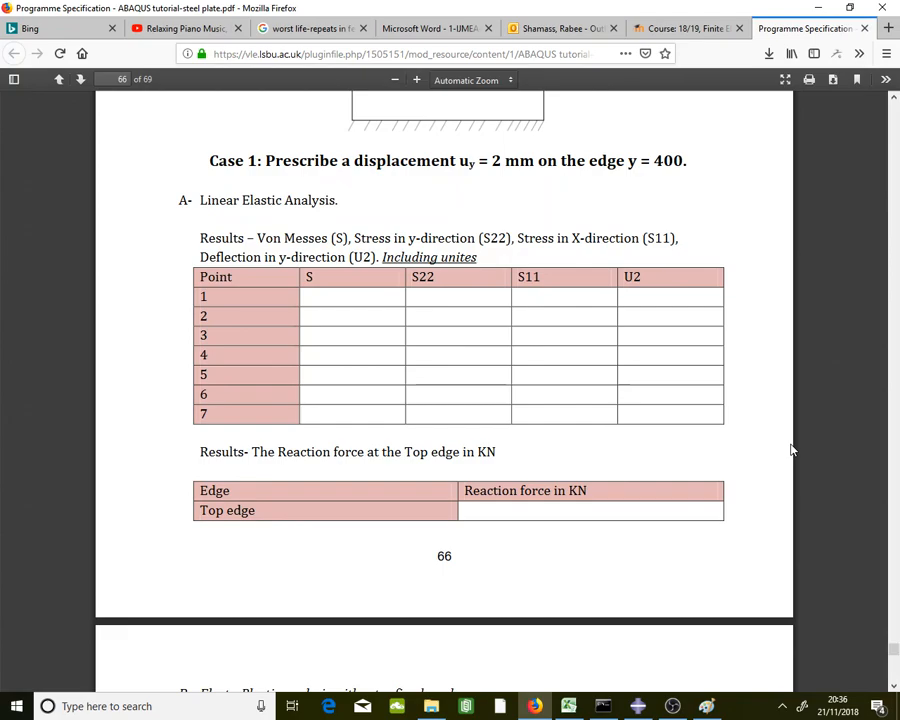
scroll(790, 450, down, 5)
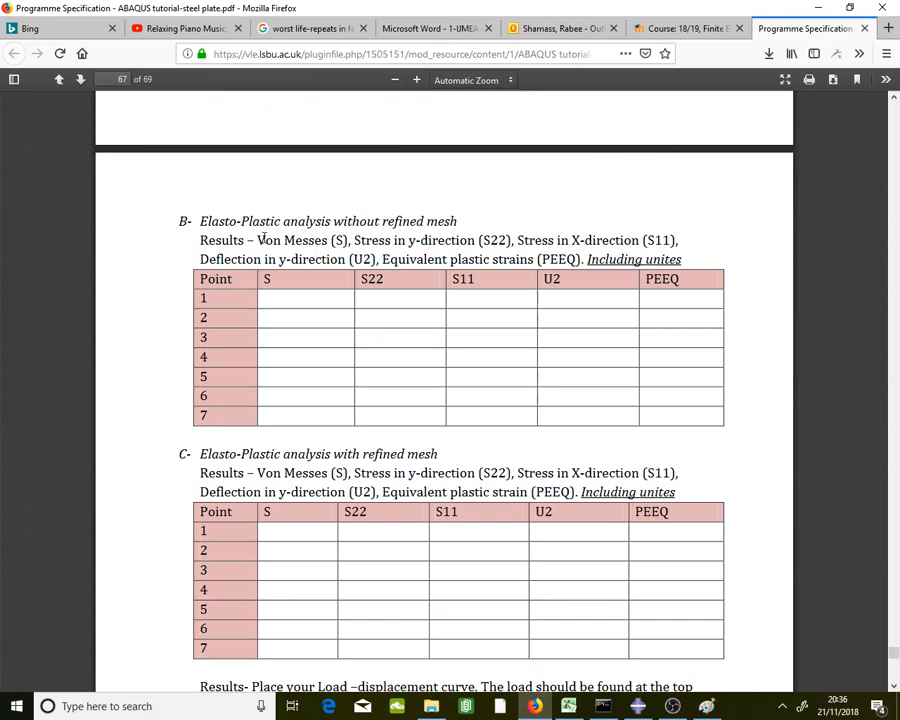
- Check the numbered points 1 to 7 on the sheet drawing above the Case 1 tables
scroll(470, 295, up, 5)
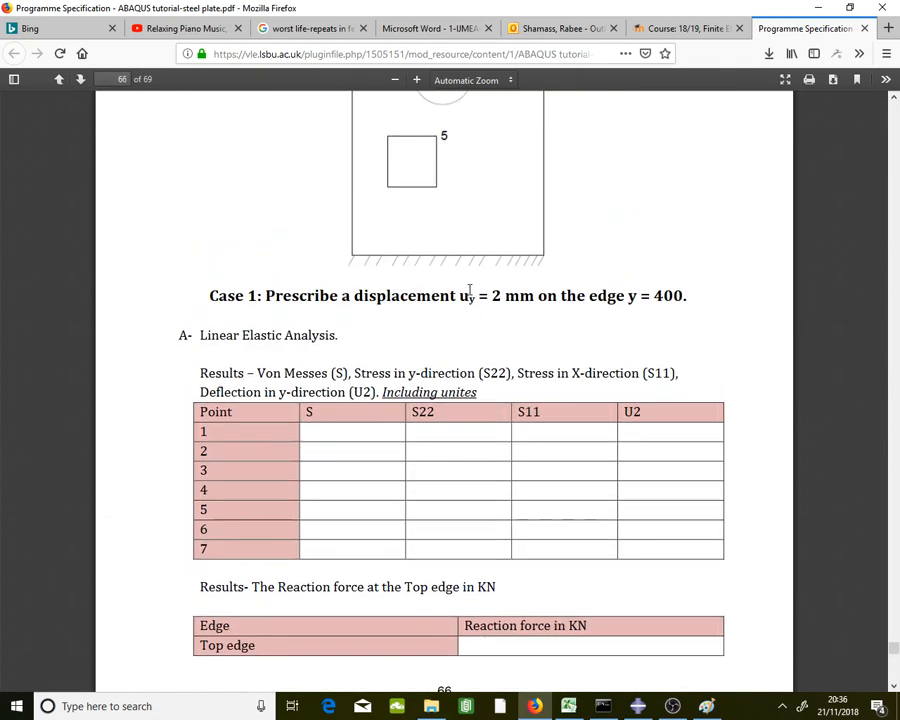
scroll(470, 292, down, 3)
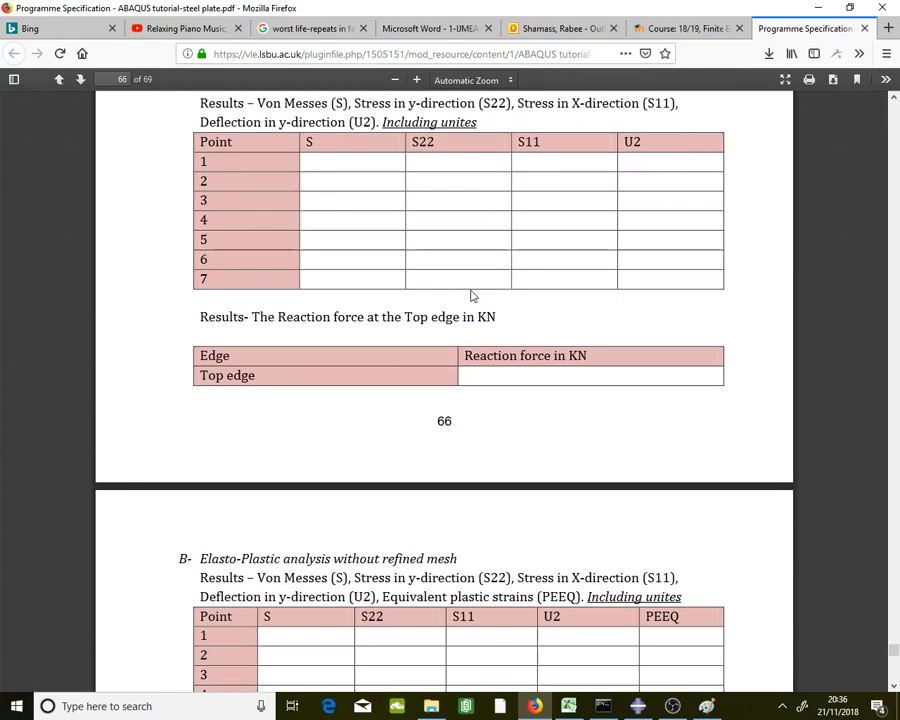
scroll(473, 296, up, 3)
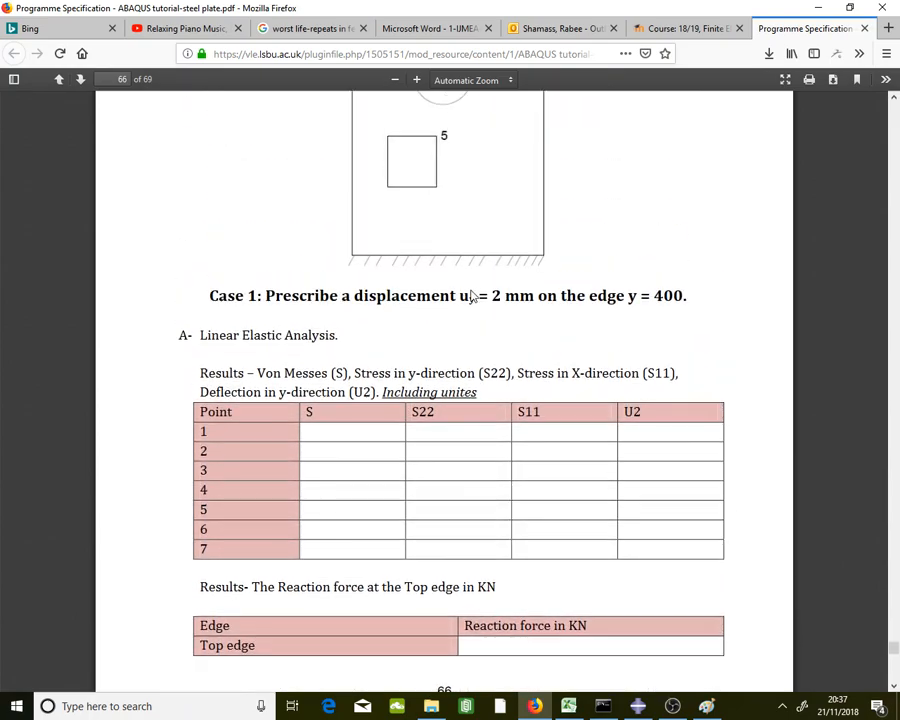
scroll(473, 296, up, 3)
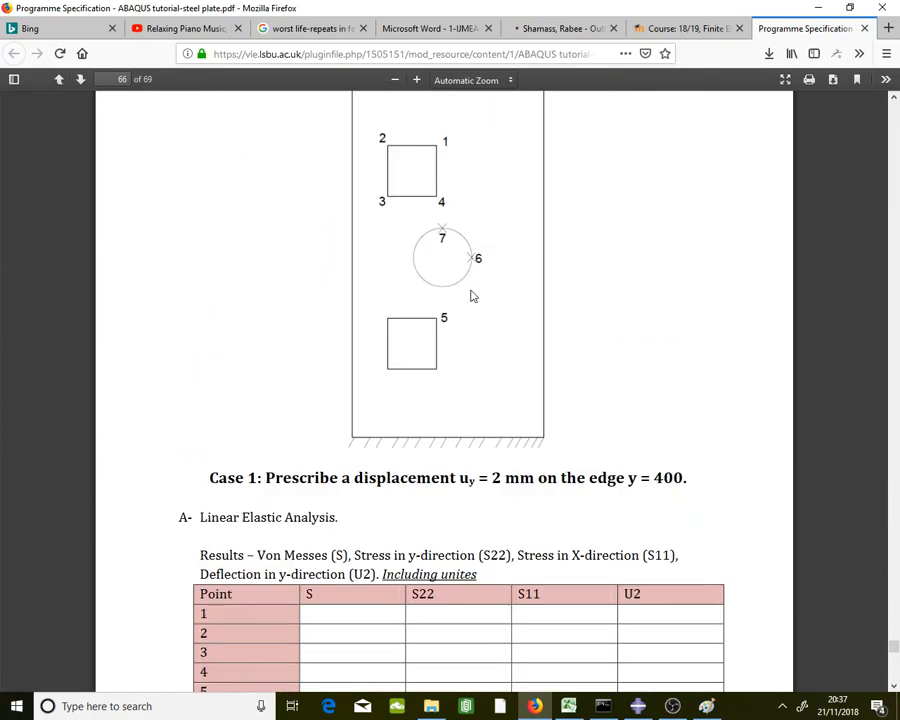
scroll(473, 296, down, 1)
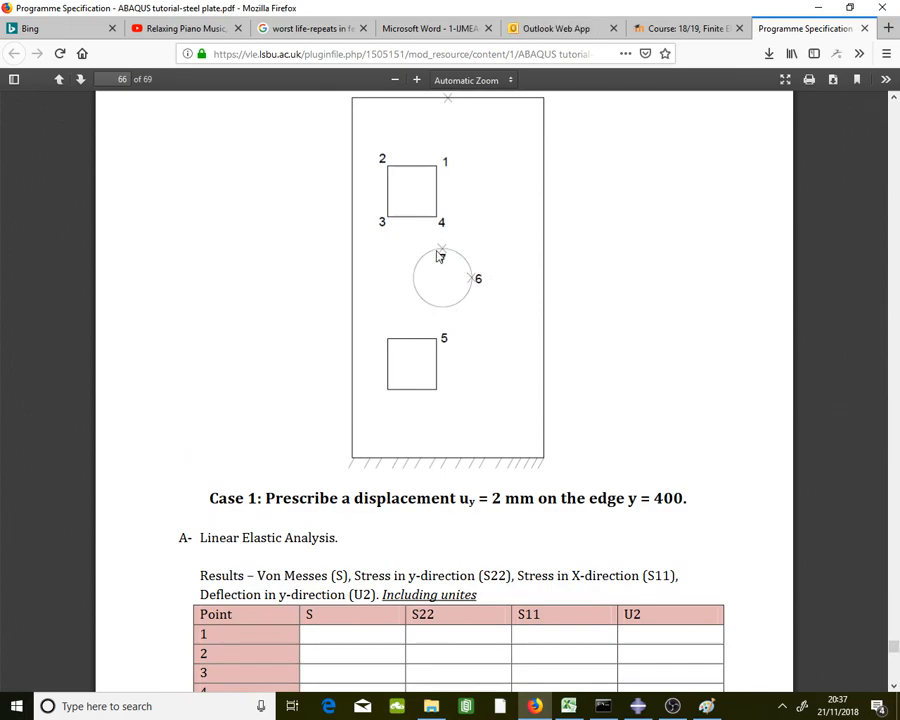
- Compare the columns required in the Case 1 linear elastic table with those in the elasto-plastic tables
scroll(465, 270, down, 10)
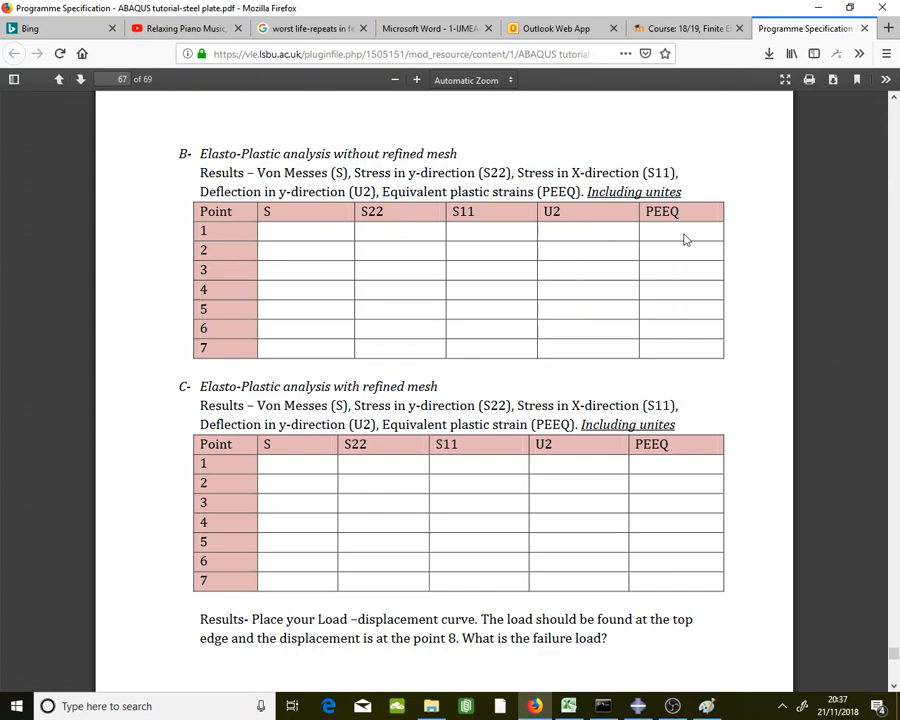
scroll(586, 401, up, 5)
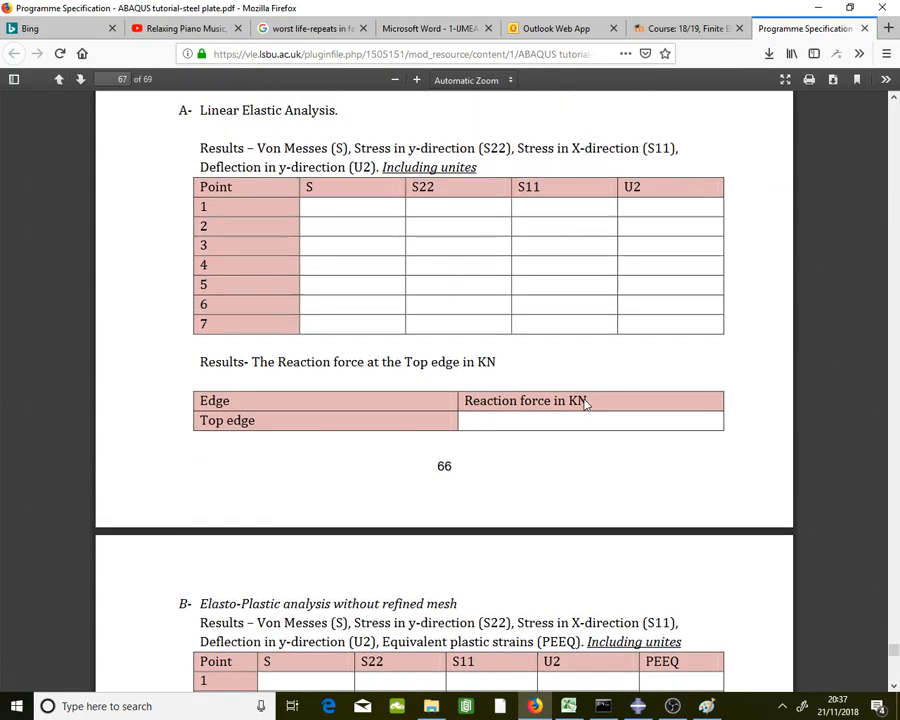
scroll(726, 424, down, 4)
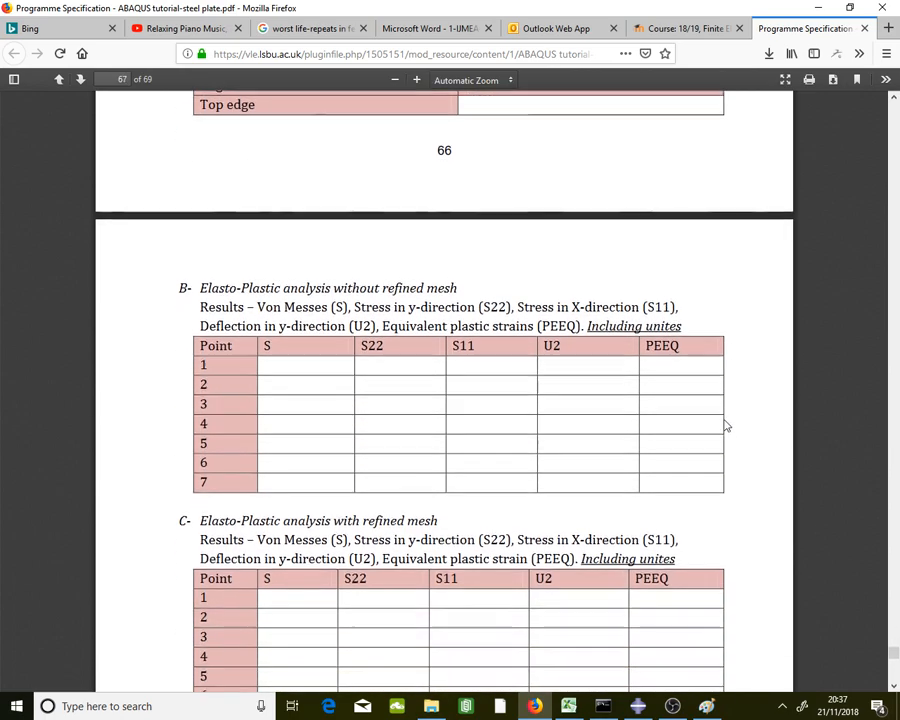
scroll(726, 424, down, 3)
scroll(726, 424, up, 2)
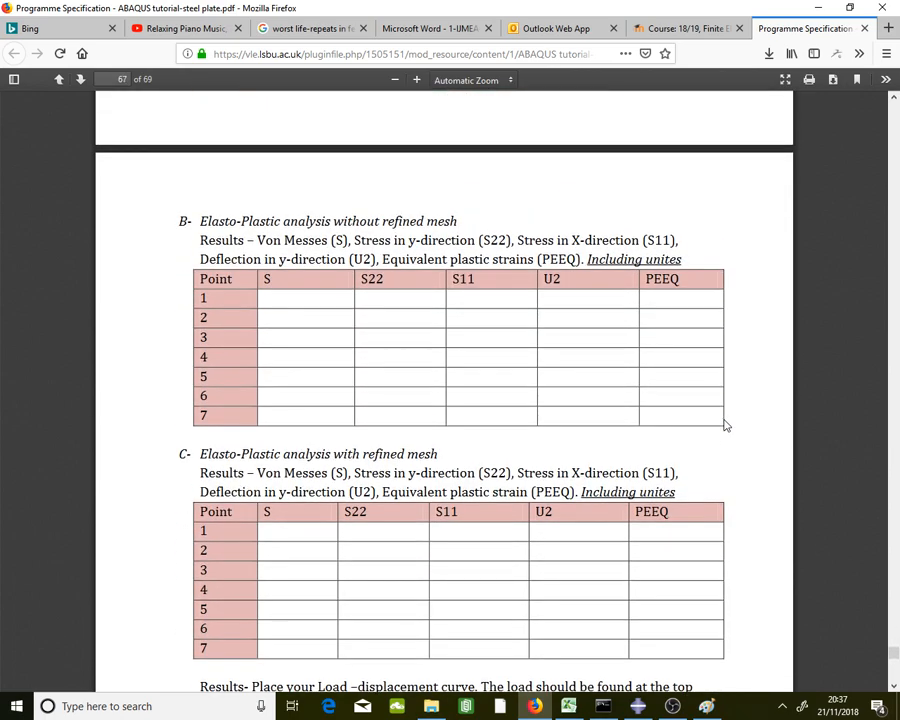
scroll(726, 424, up, 5)
- Return to page 36 of the tutorial PDF and view its PEEQ contour plot
drag(893, 645, 897, 593)
click(129, 80)
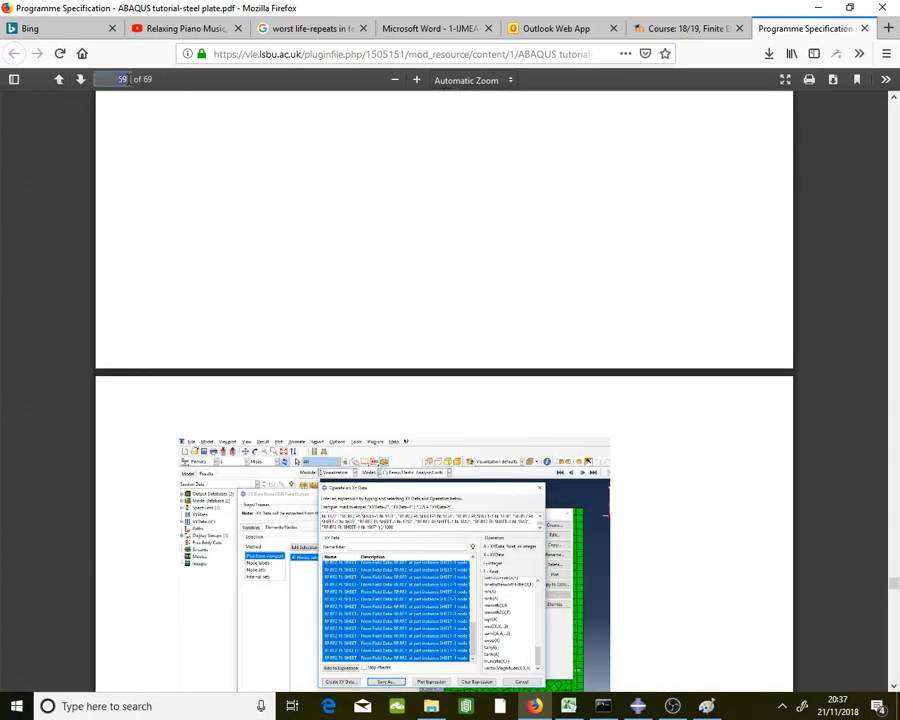
text(38)
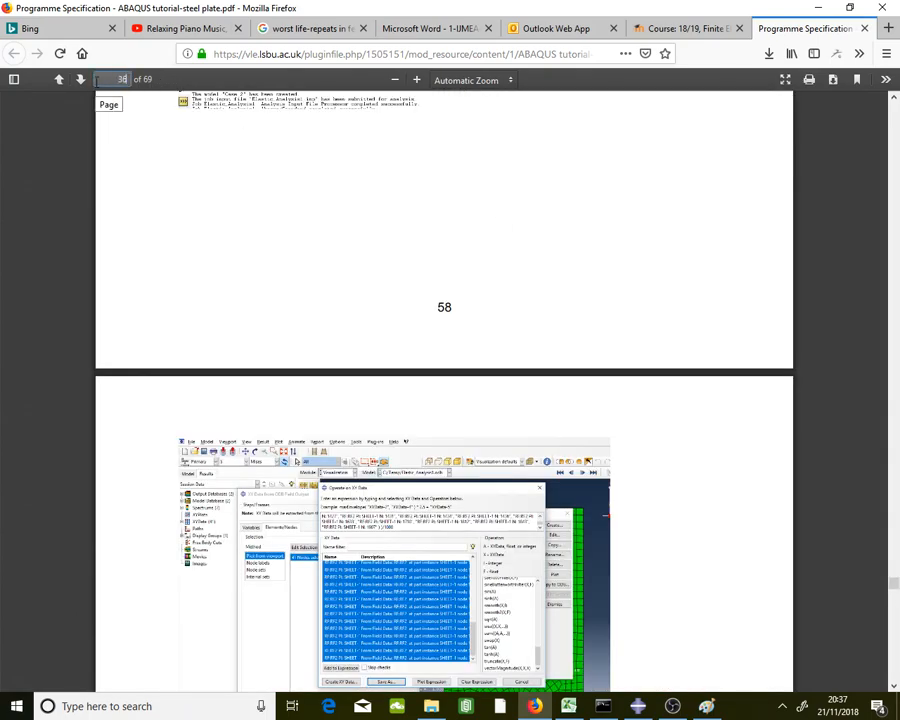
key(Return)
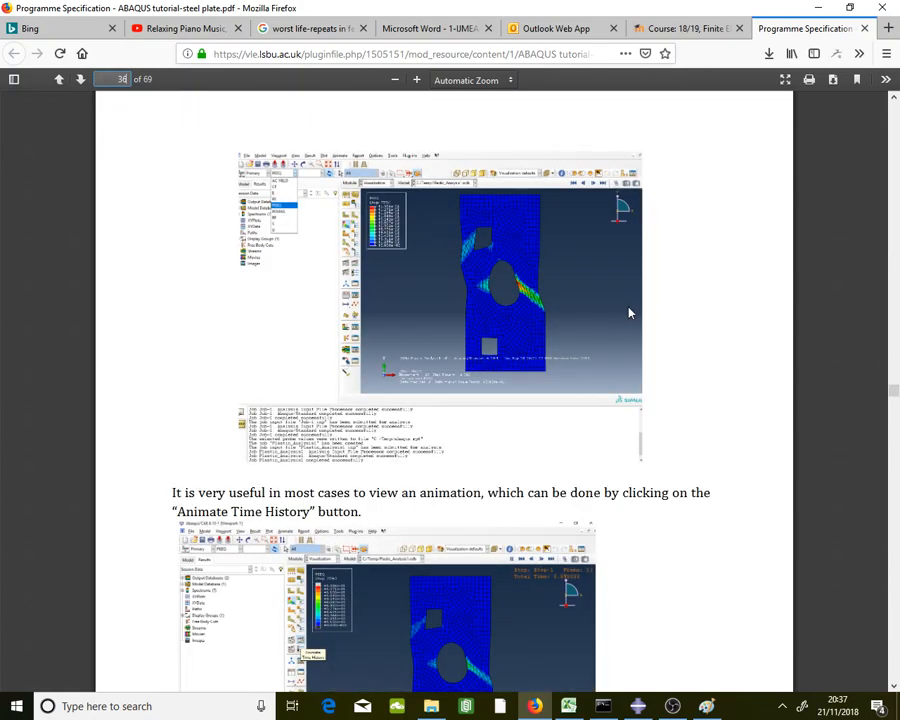
scroll(628, 314, up, 3)
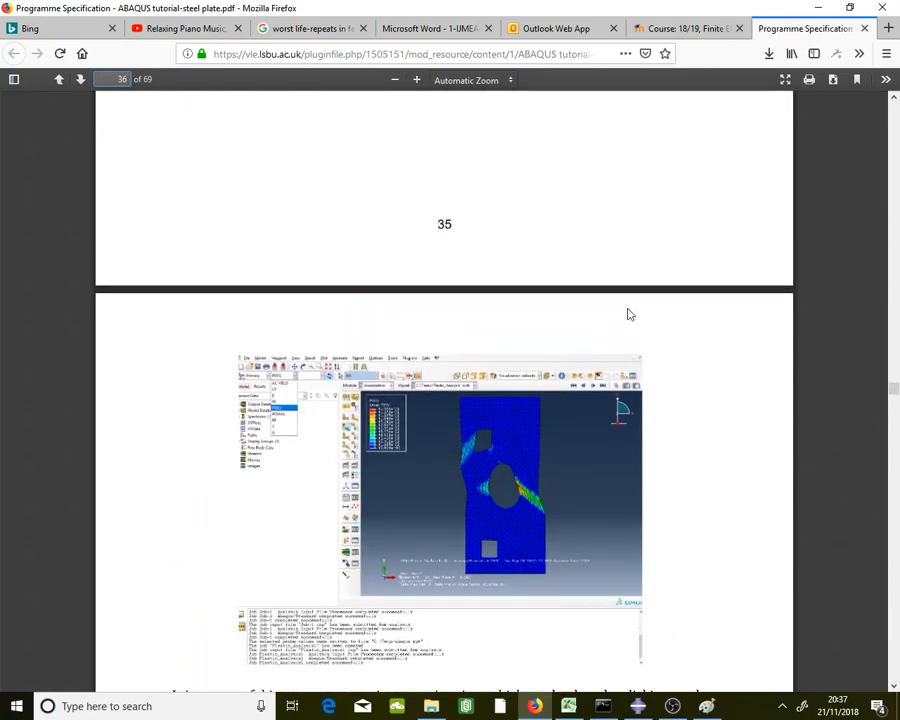
- Switch back to Abaqus/CAE and view the contours of PEEQ, followed by the Mises stress S
click(637, 706)
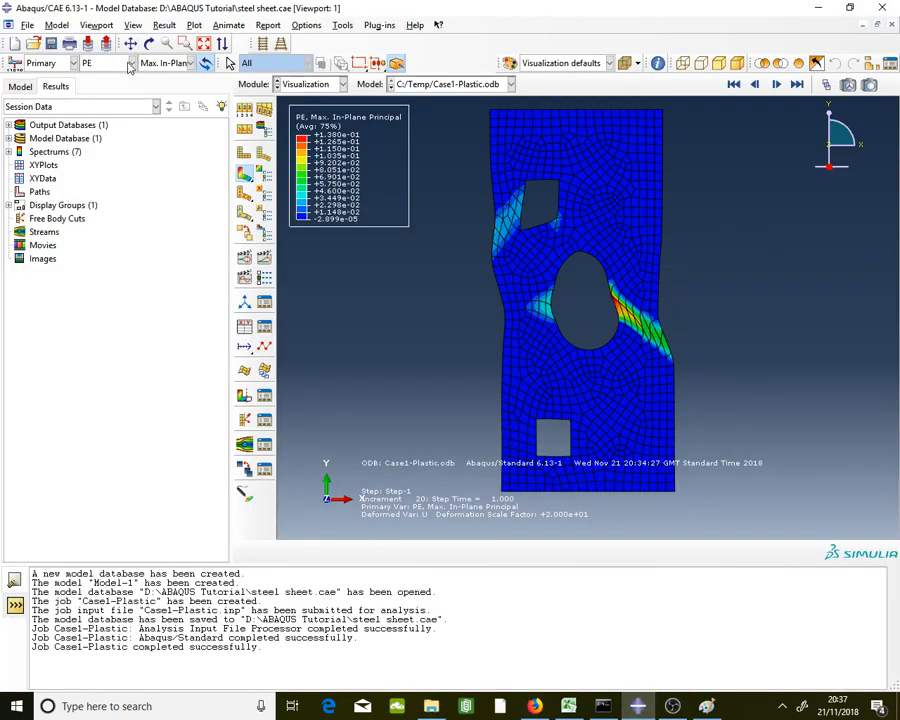
click(108, 64)
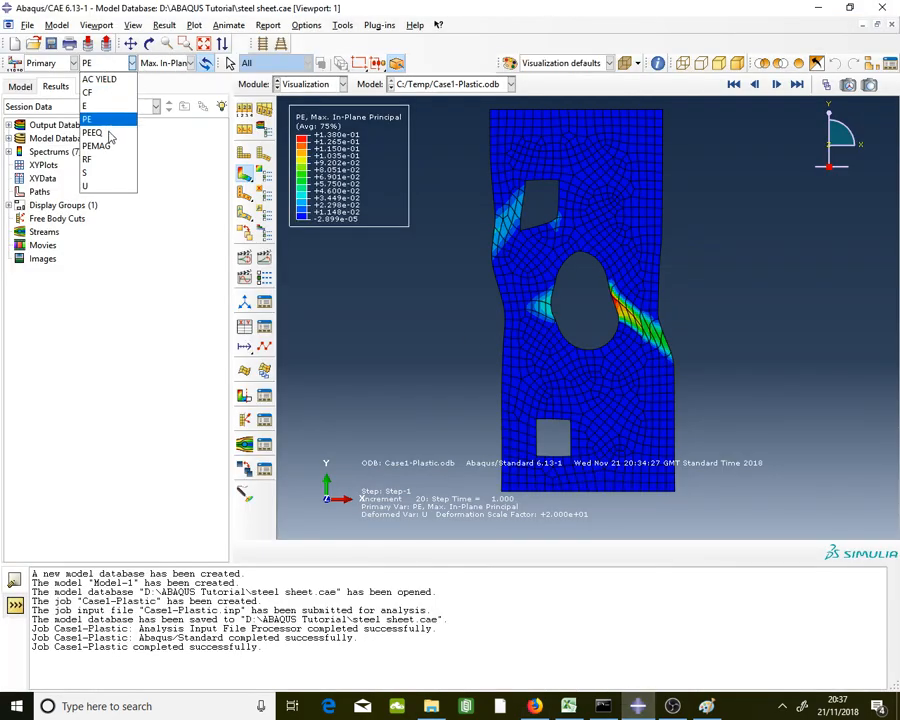
click(110, 135)
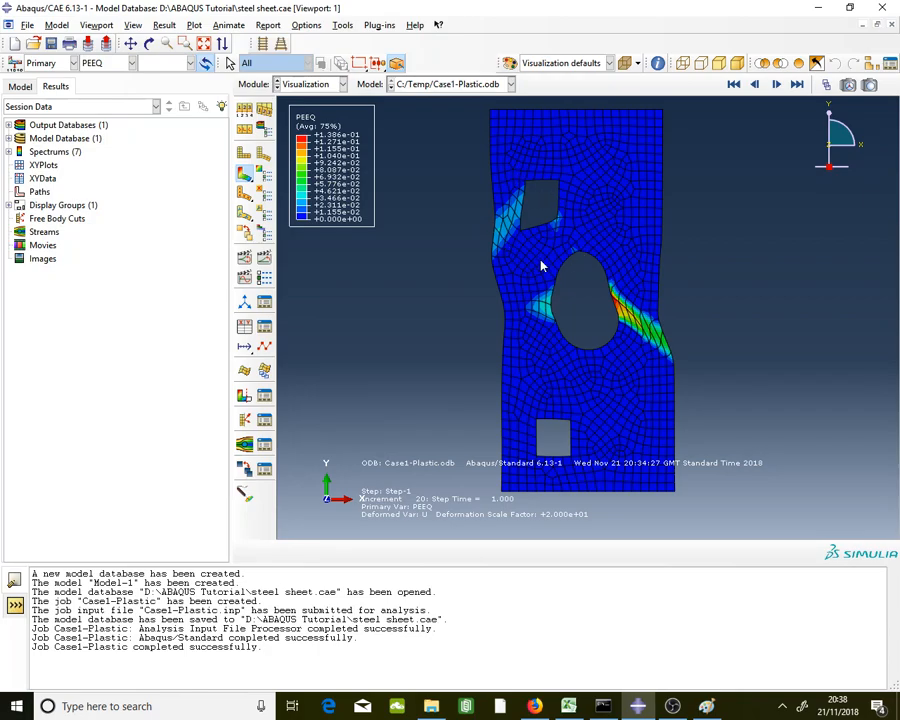
click(113, 62)
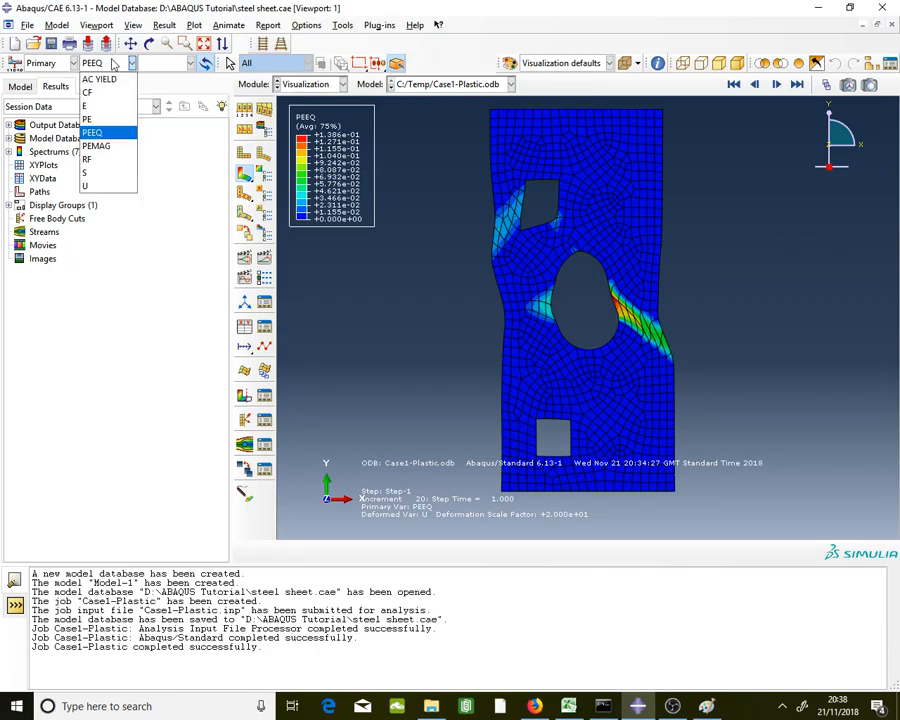
click(92, 172)
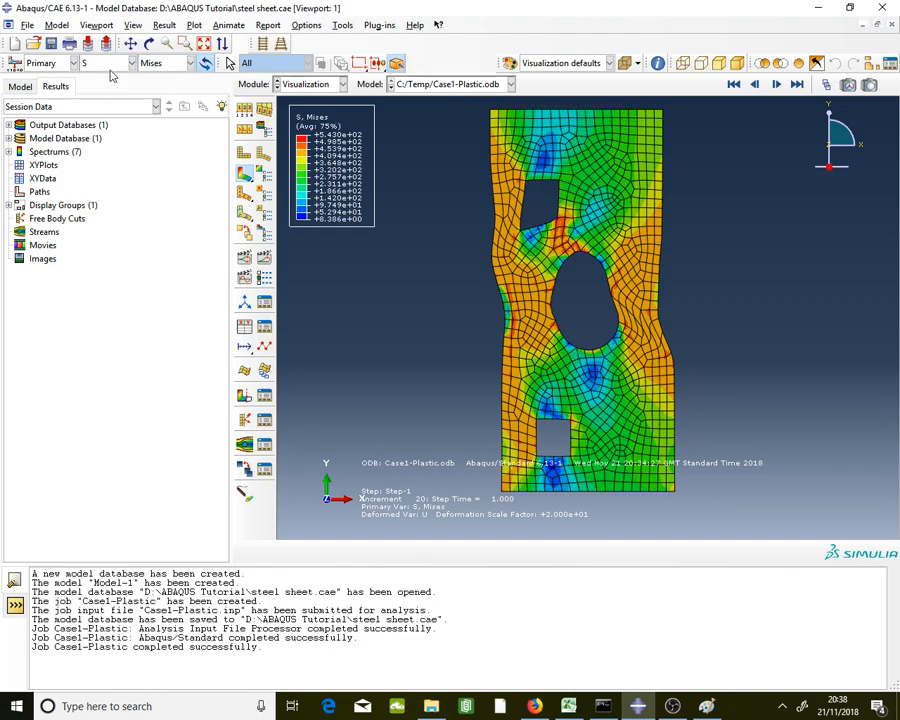
- Show the sheet's undeformed mesh and start a Probe Values query with nodes as the probed entities
click(243, 152)
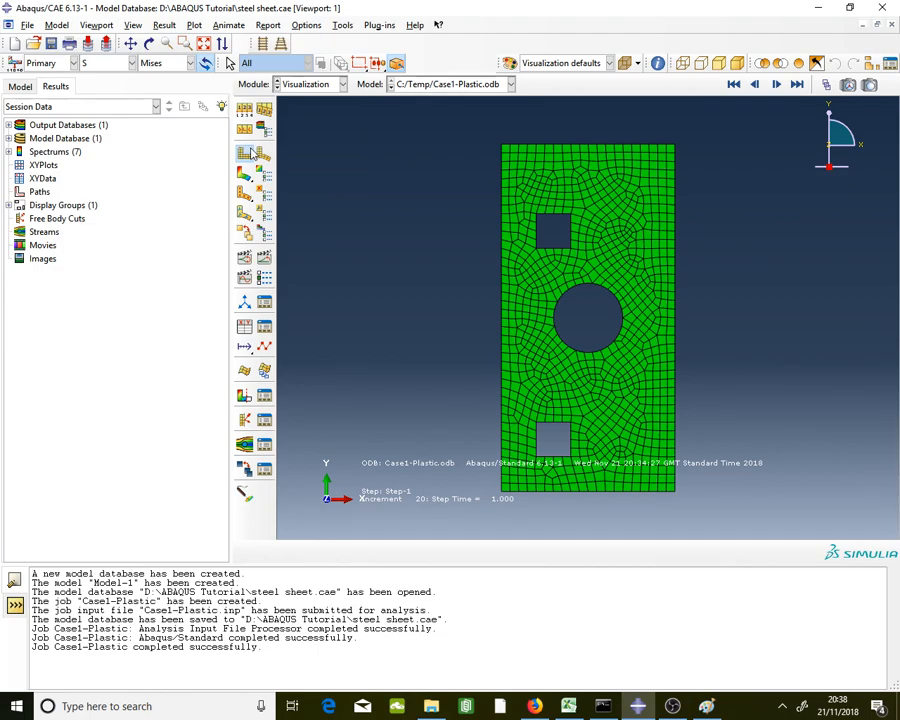
scroll(569, 293, up, 3)
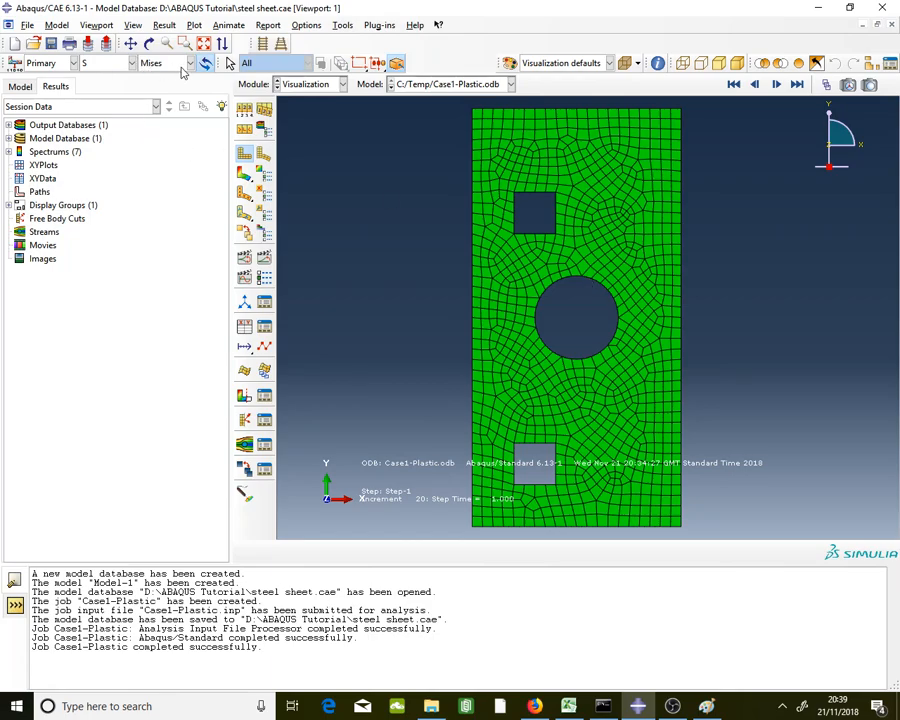
click(658, 64)
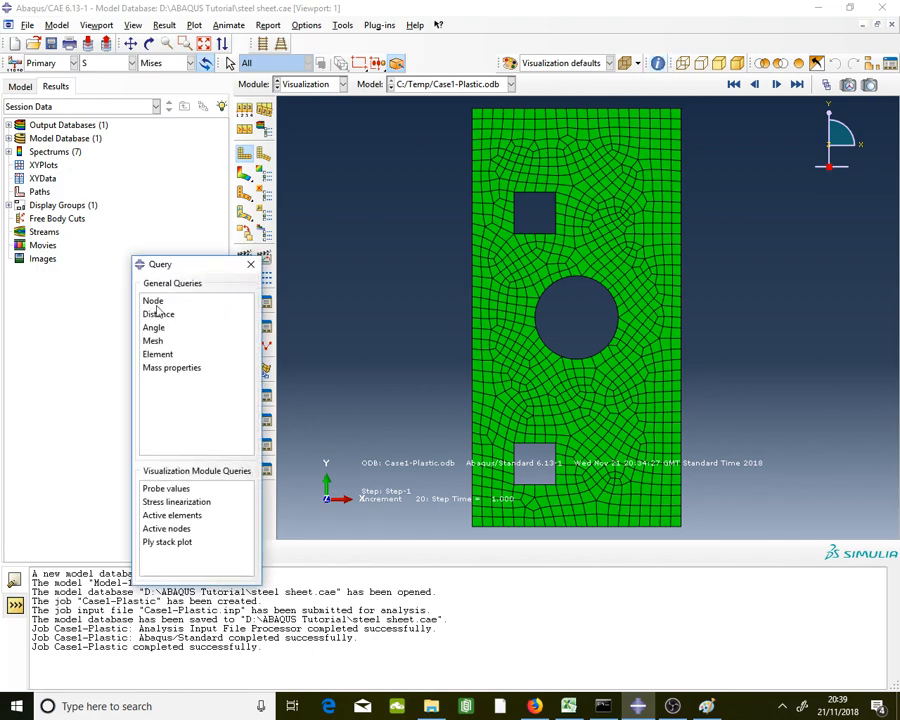
click(152, 302)
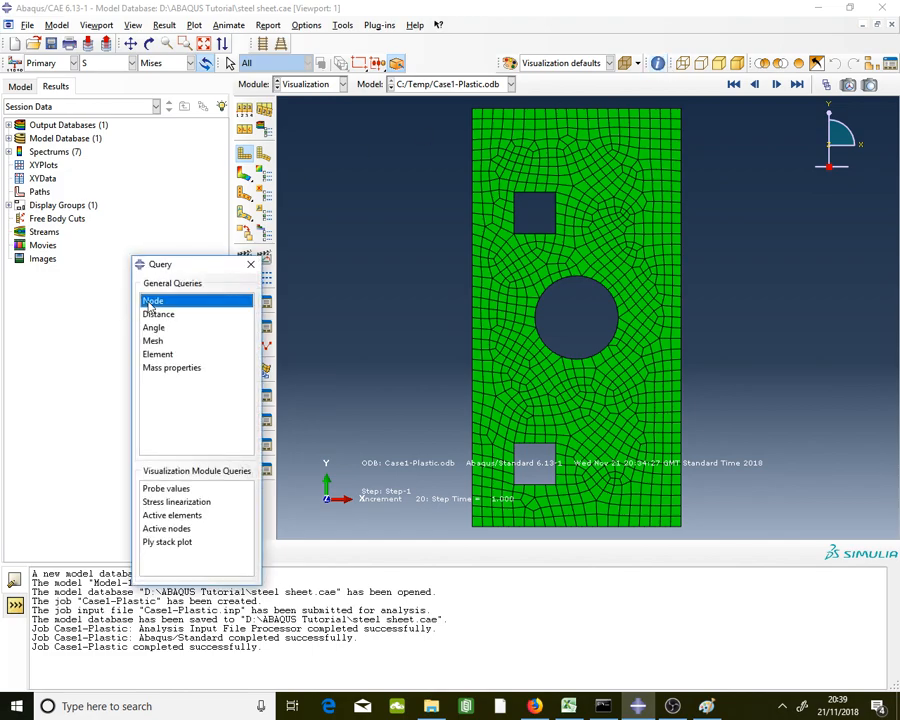
click(166, 489)
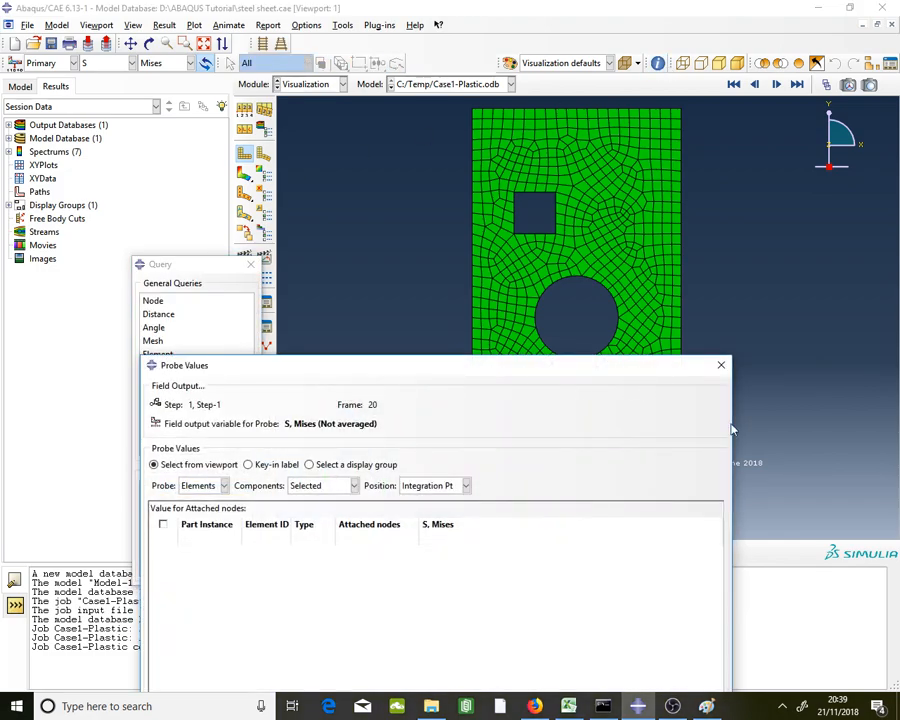
drag(512, 368, 364, 112)
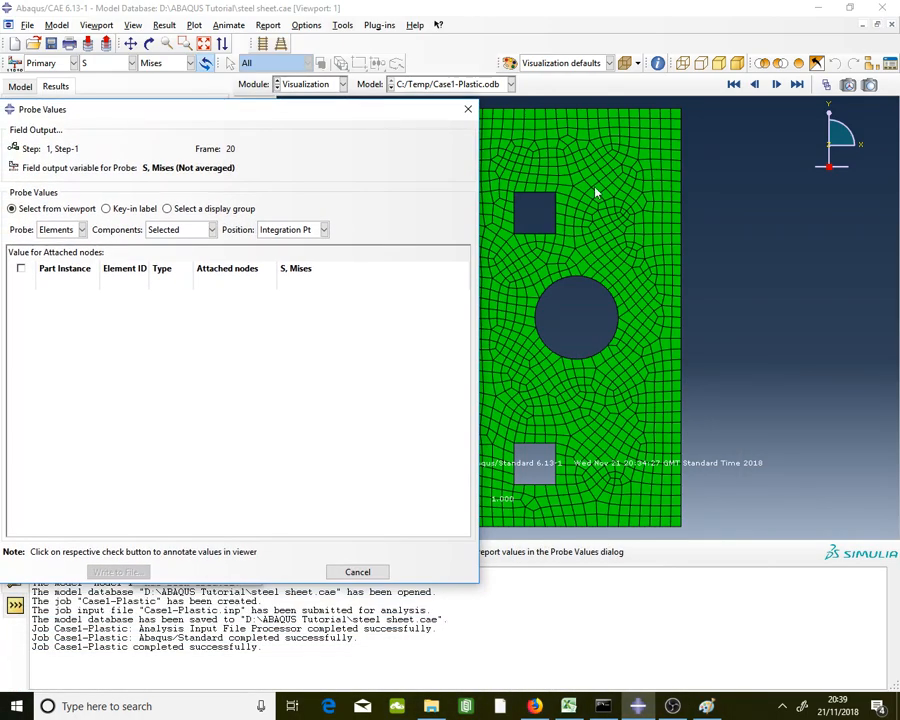
mouse_move(615, 215)
click(60, 229)
click(50, 241)
- Probe the Mises stress at the four corner nodes of the upper square hole
scroll(600, 215, up, 5)
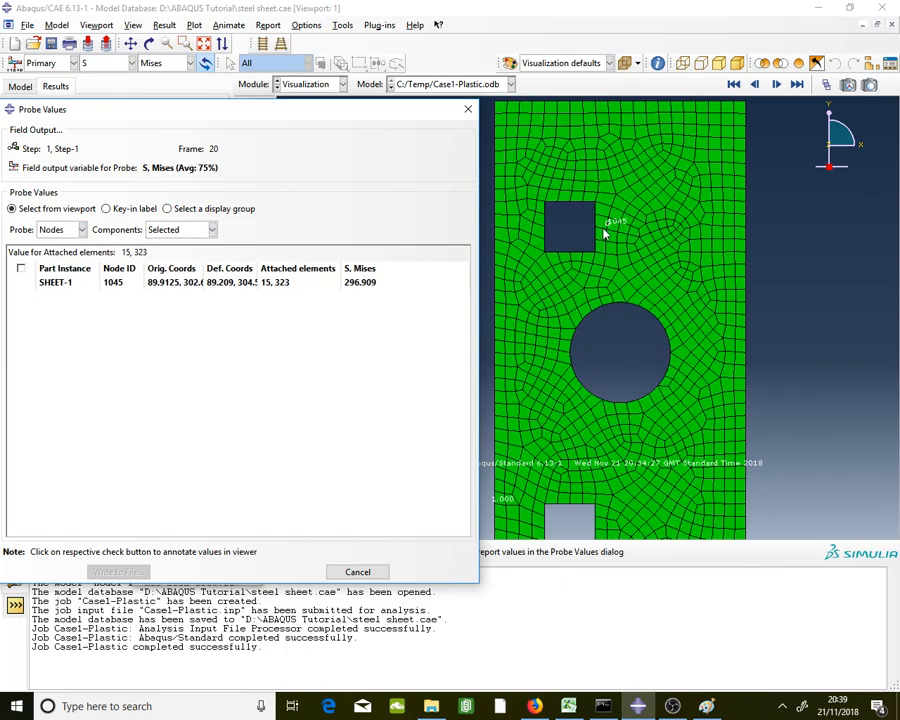
mouse_move(594, 218)
scroll(594, 218, up, 2)
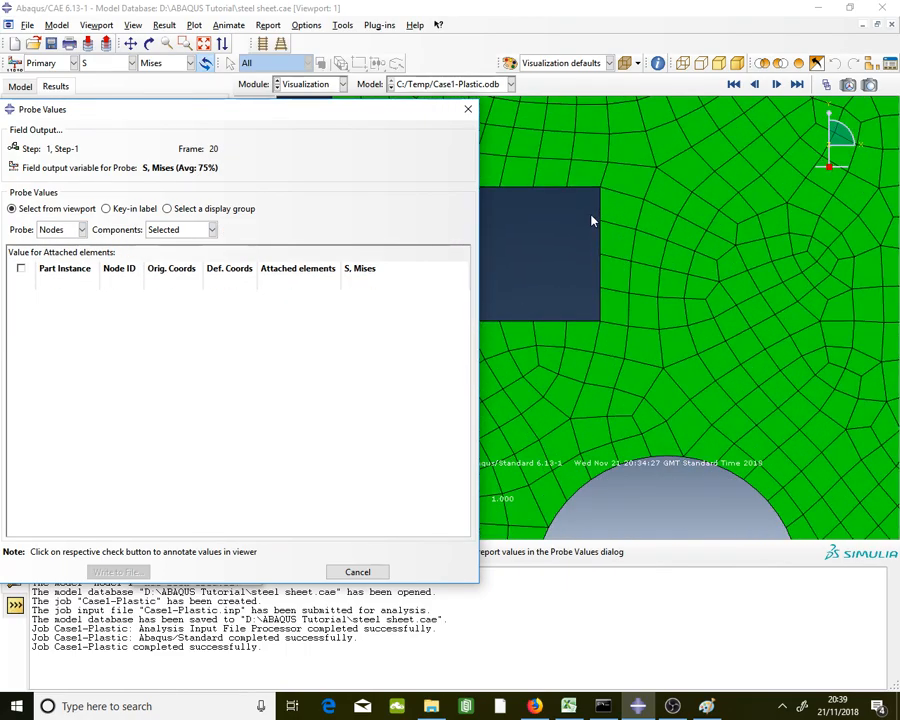
scroll(676, 224, down, 3)
scroll(621, 217, up, 2)
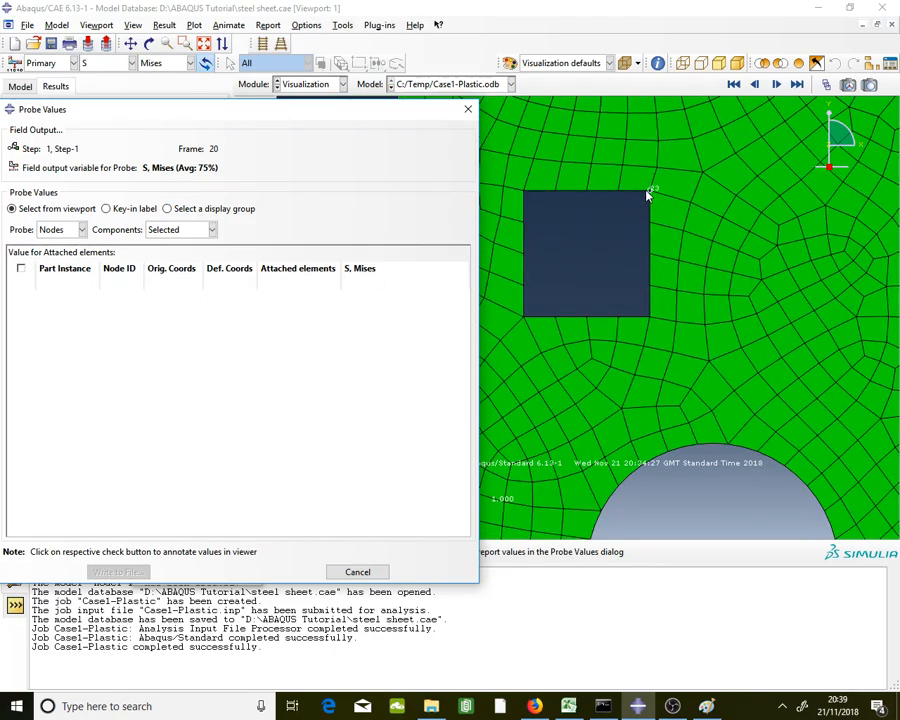
mouse_move(648, 195)
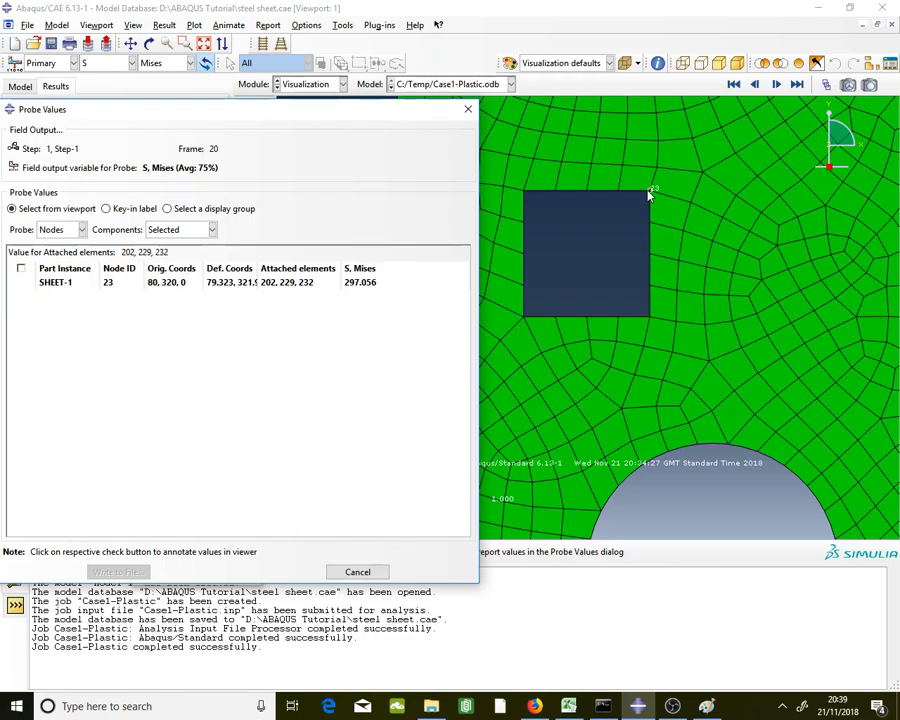
mouse_move(528, 195)
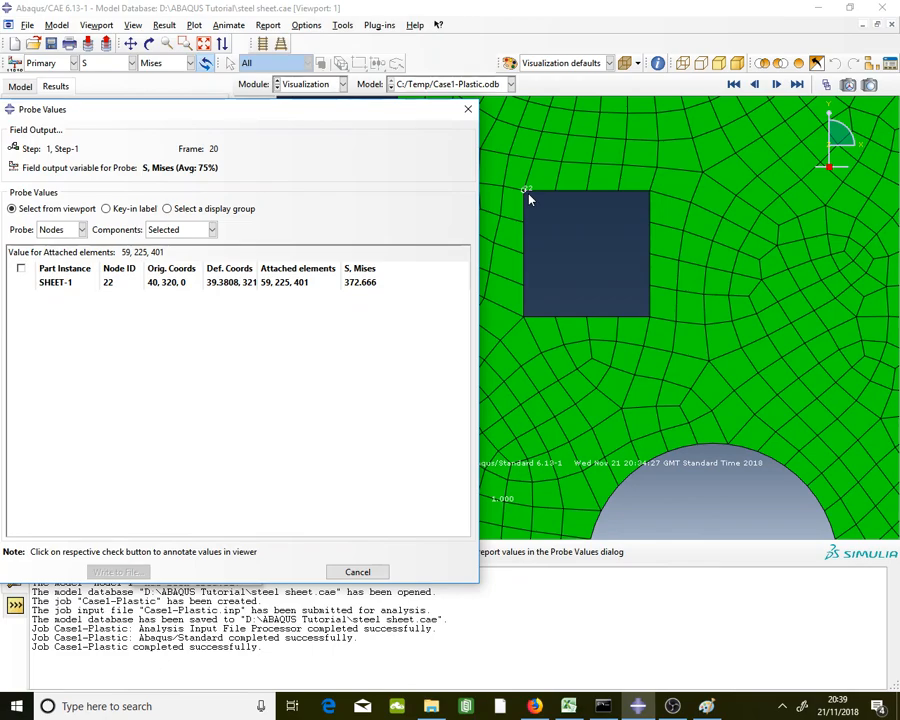
mouse_move(524, 318)
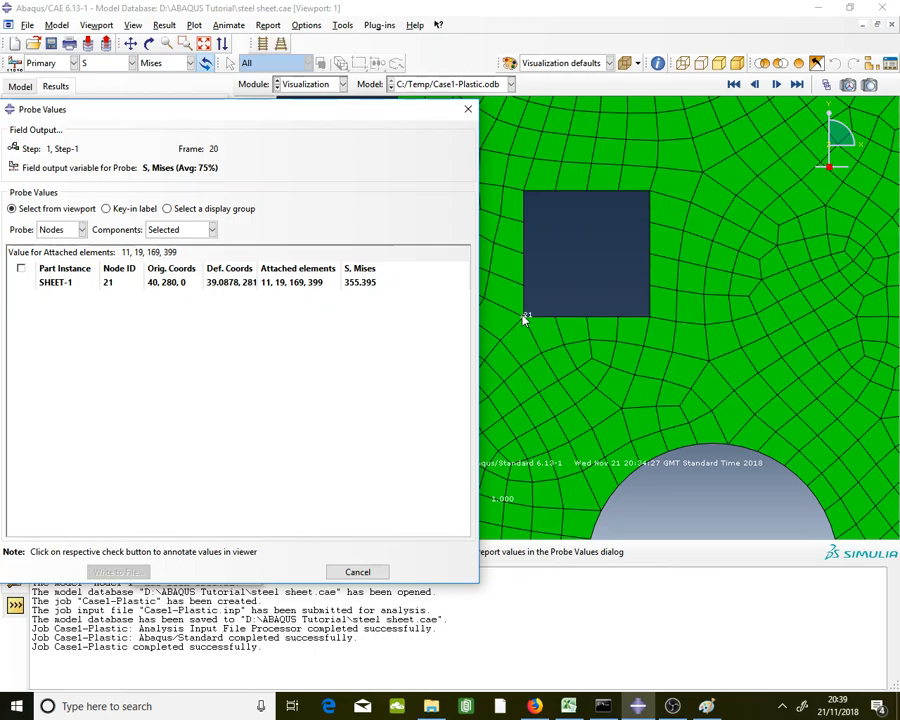
mouse_move(655, 316)
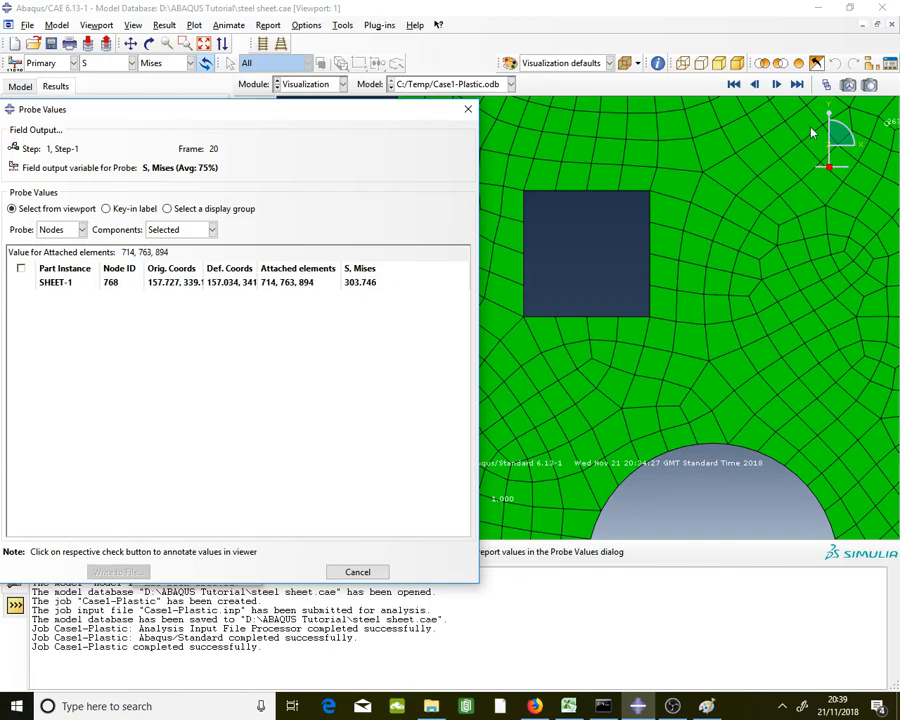
- Change the stress component to S11 and probe it on the undeformed mesh at the upper square hole's corner nodes
click(126, 63)
click(150, 66)
click(151, 67)
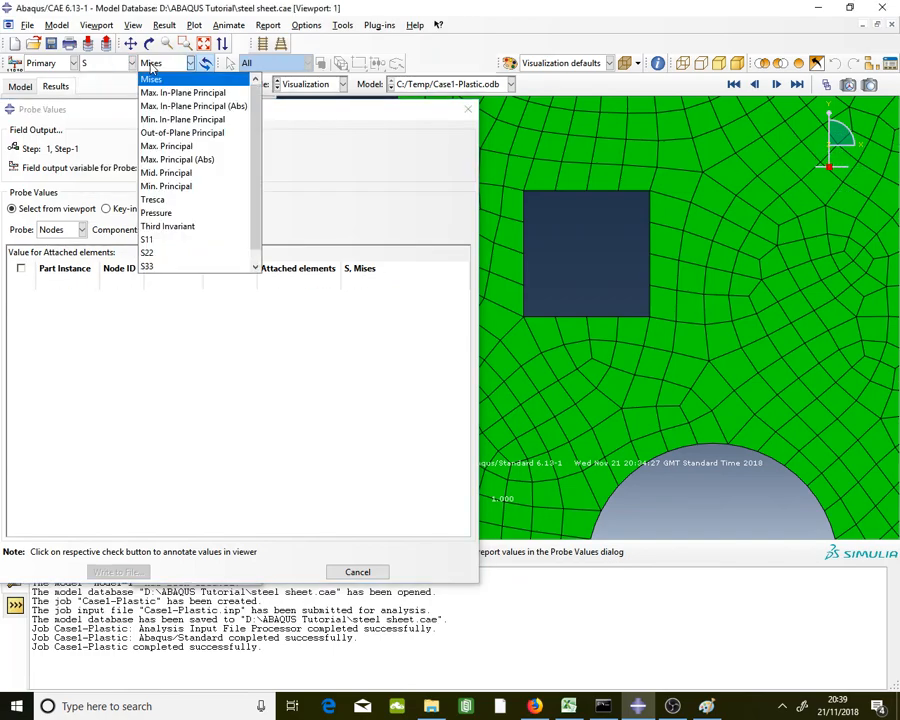
click(175, 241)
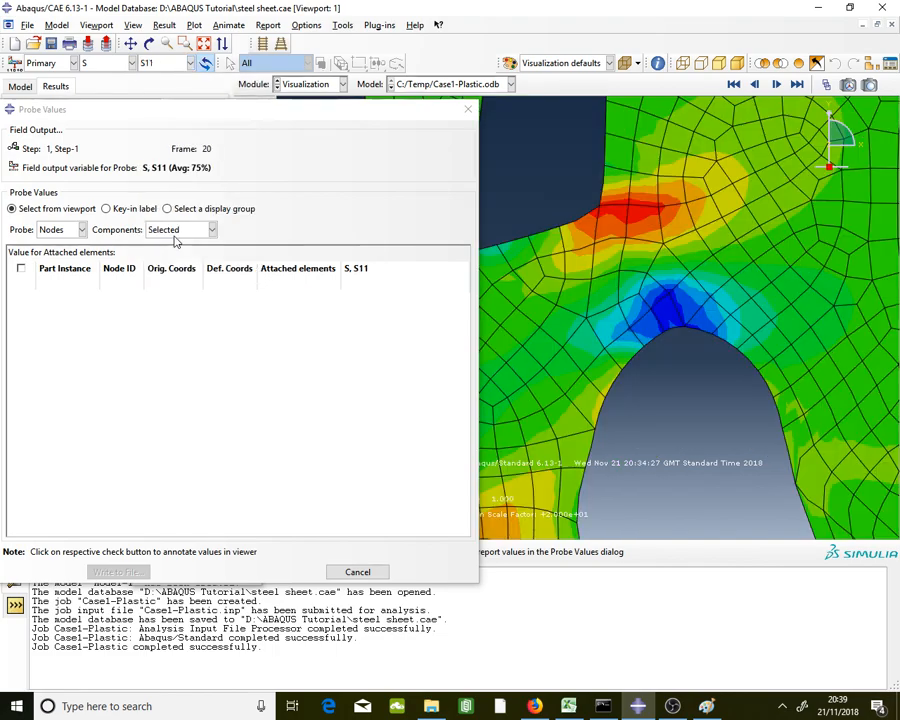
drag(392, 118, 392, 324)
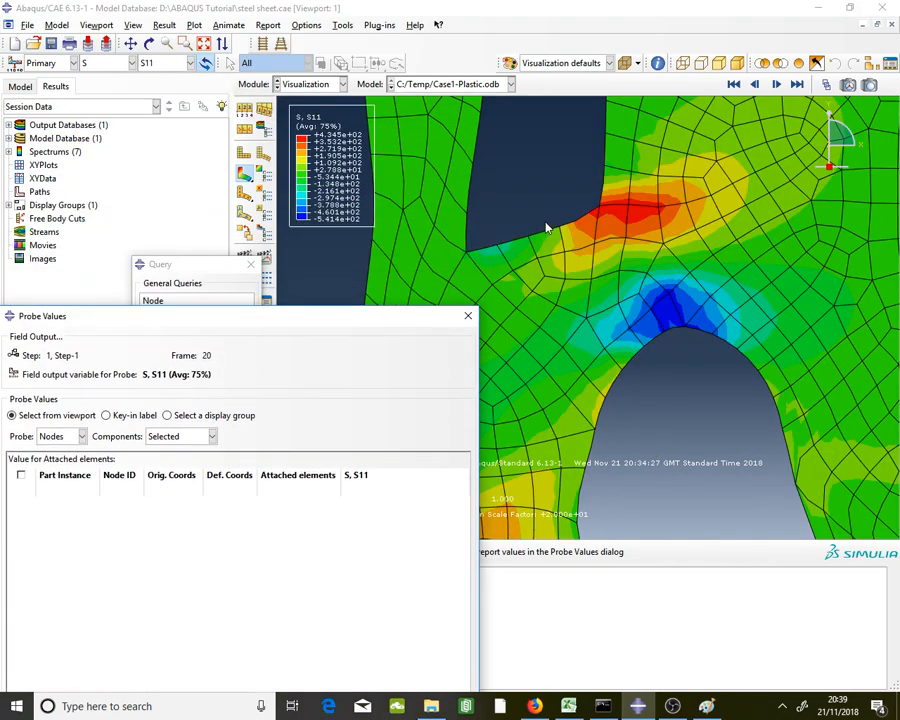
click(243, 153)
mouse_move(646, 192)
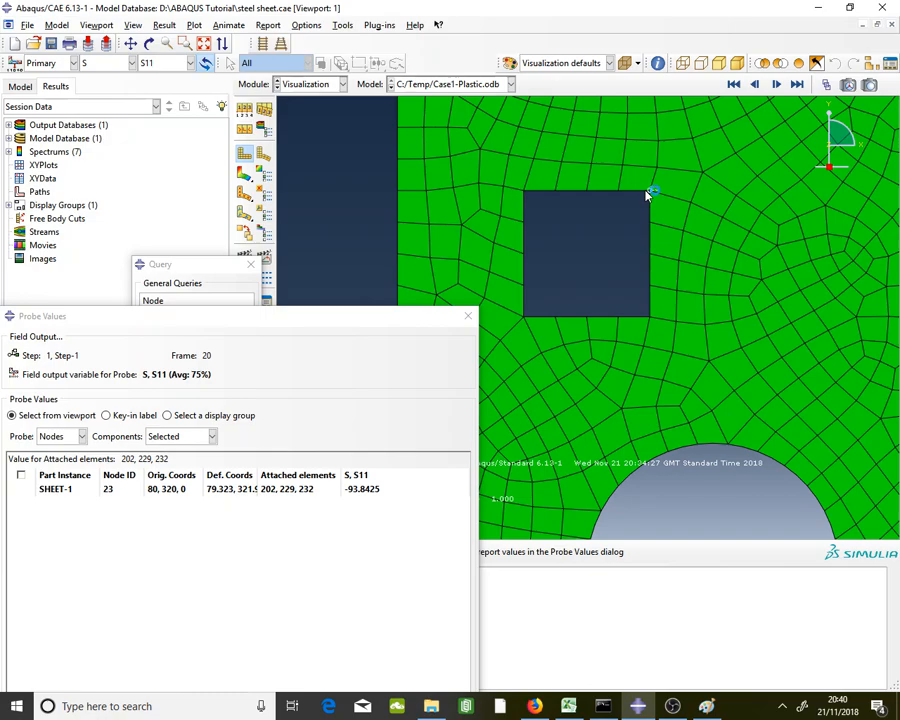
mouse_move(529, 210)
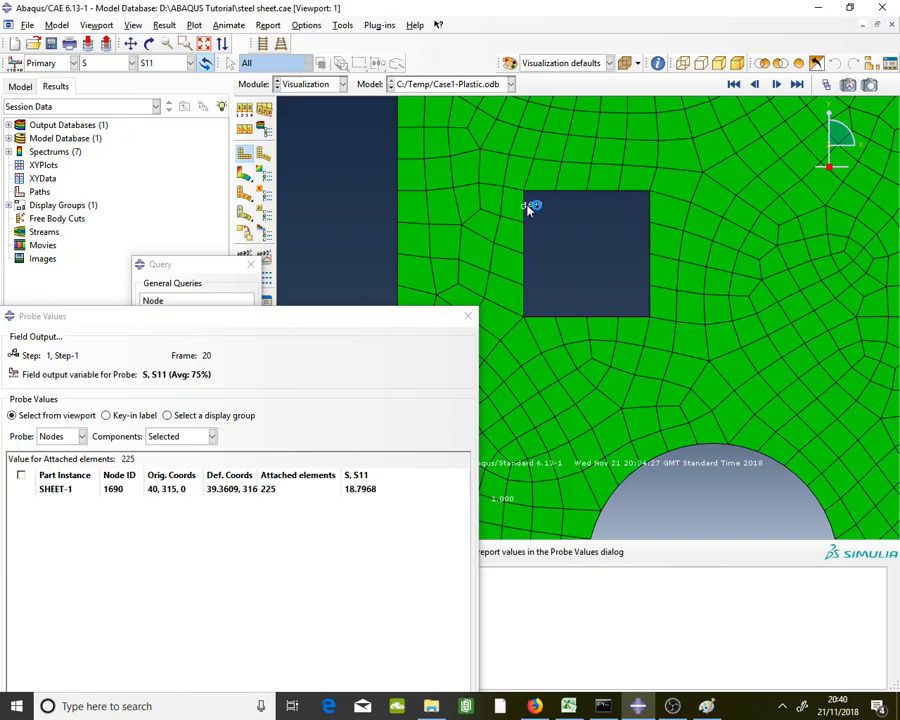
mouse_move(526, 318)
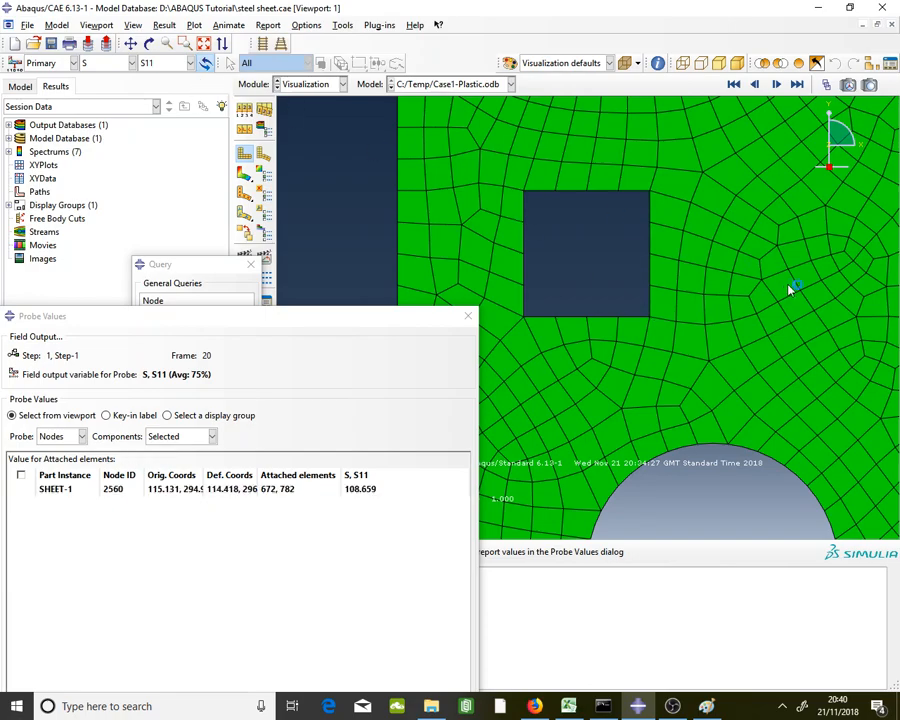
- Switch the stress component to S22 and probe it at the upper square hole's corners on the undeformed mesh
click(168, 63)
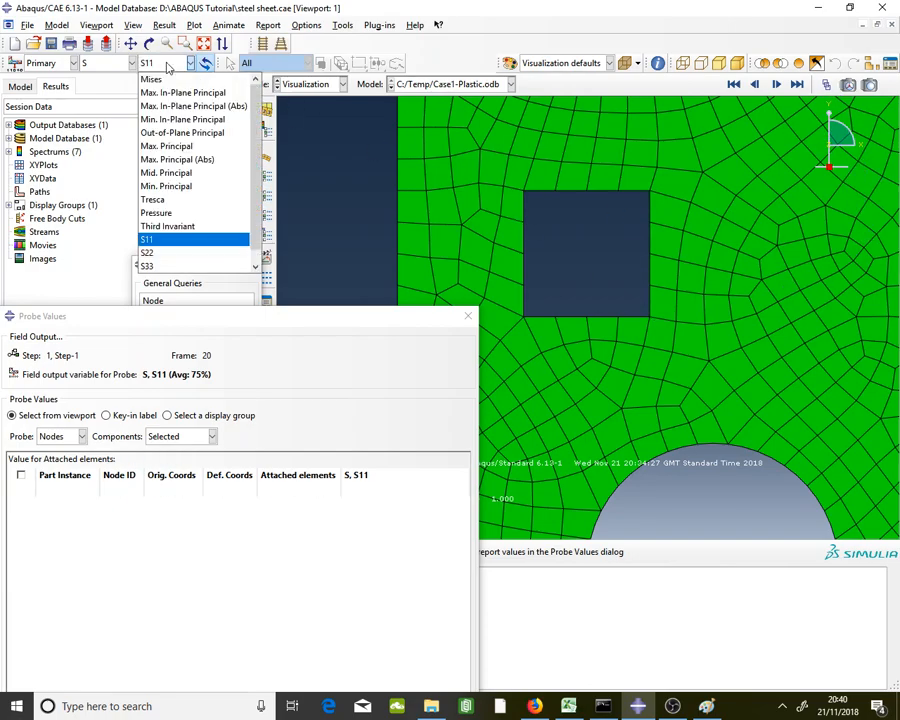
click(173, 254)
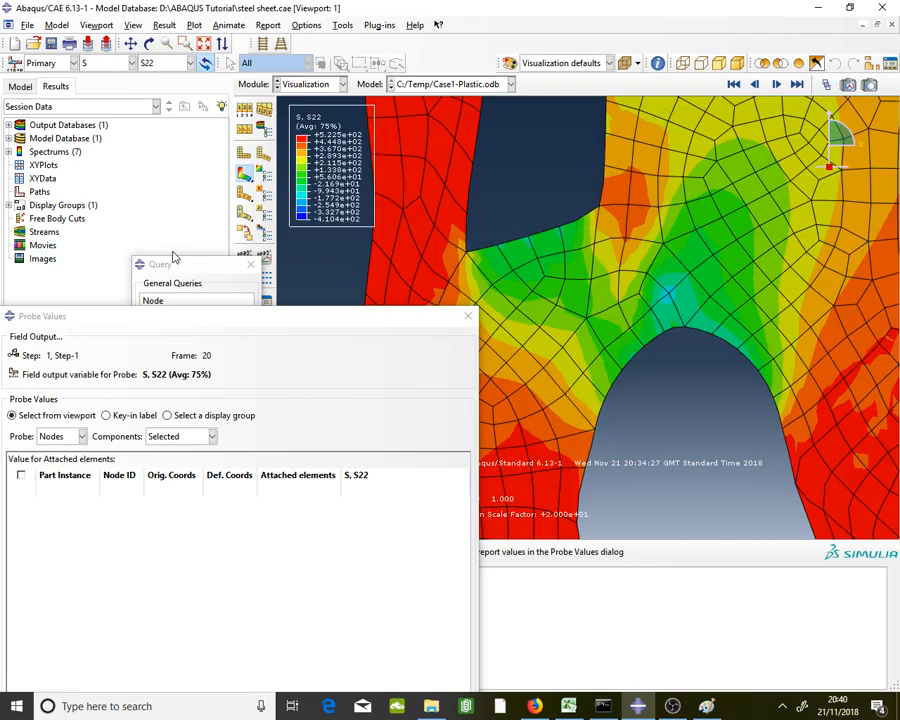
click(240, 158)
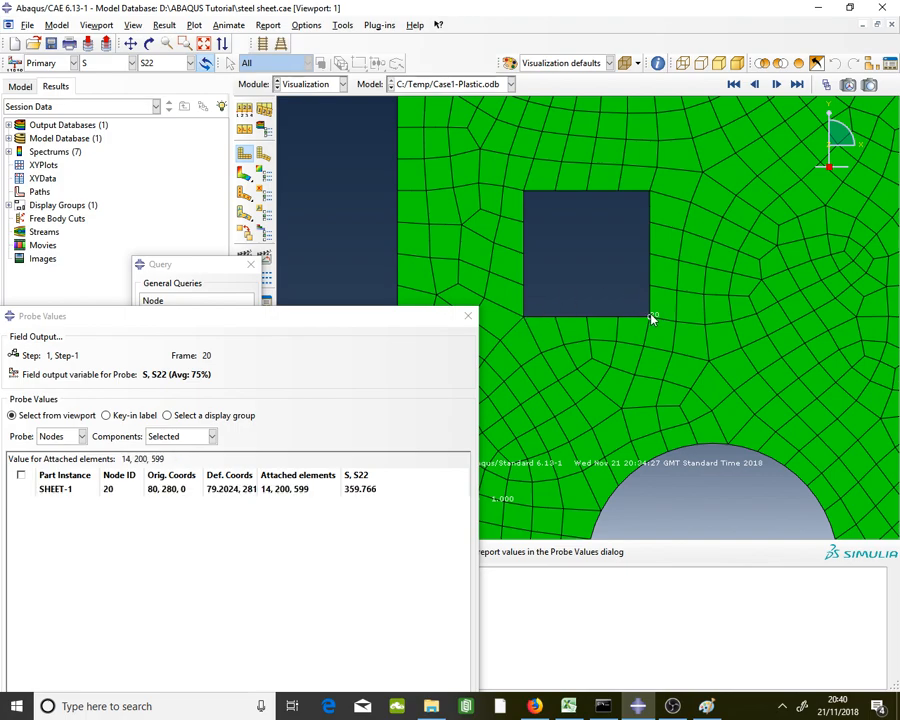
scroll(542, 251, down, 4)
scroll(543, 250, down, 2)
scroll(554, 231, up, 2)
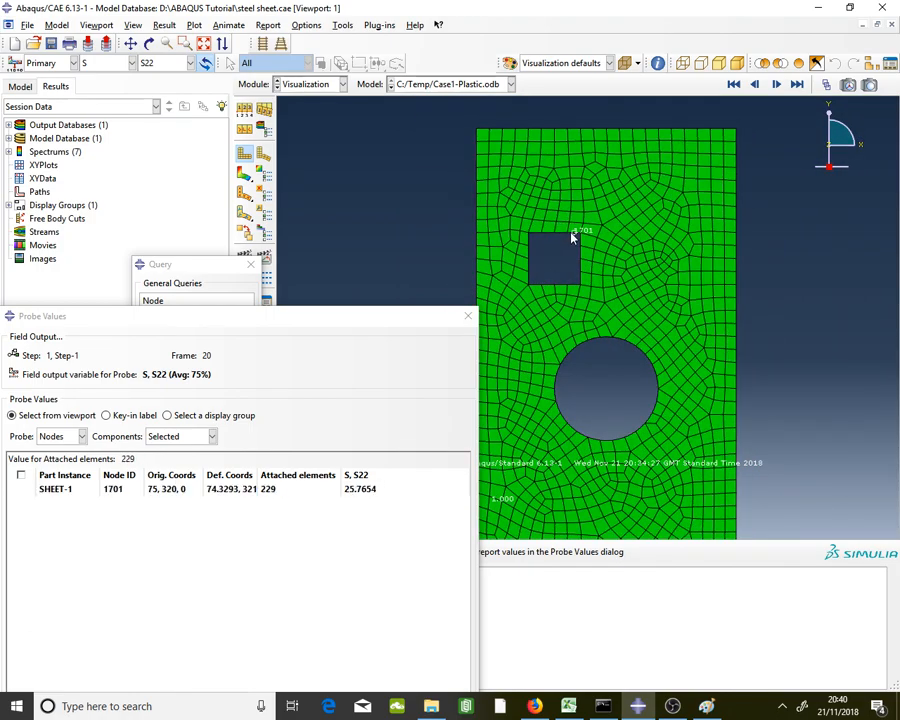
- Set the output variable to displacement U, component U2, and probe it at the upper square hole's corners on the undeformed mesh
click(113, 64)
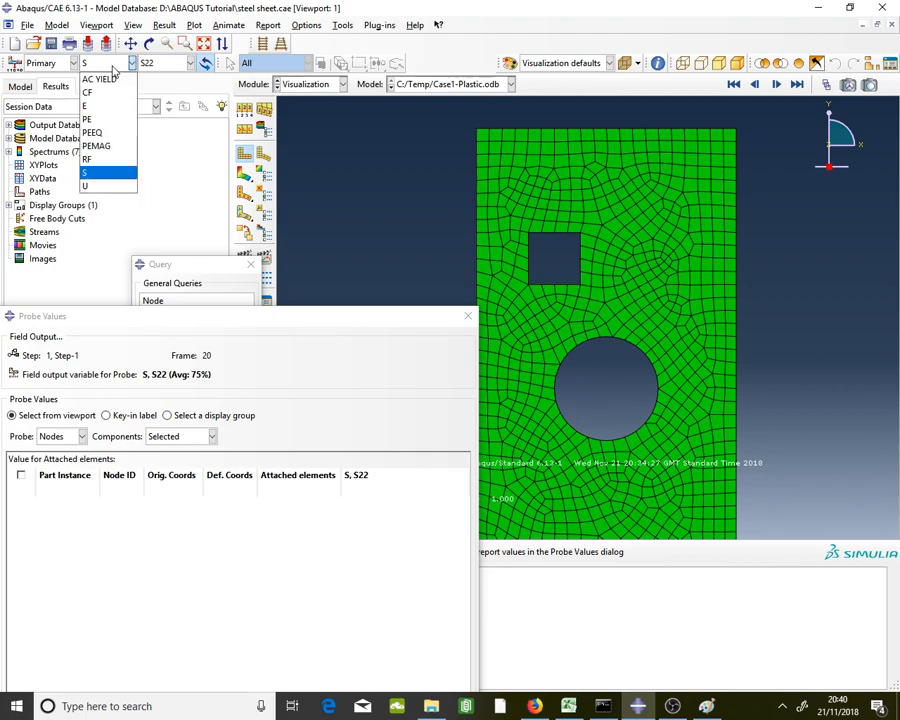
click(112, 186)
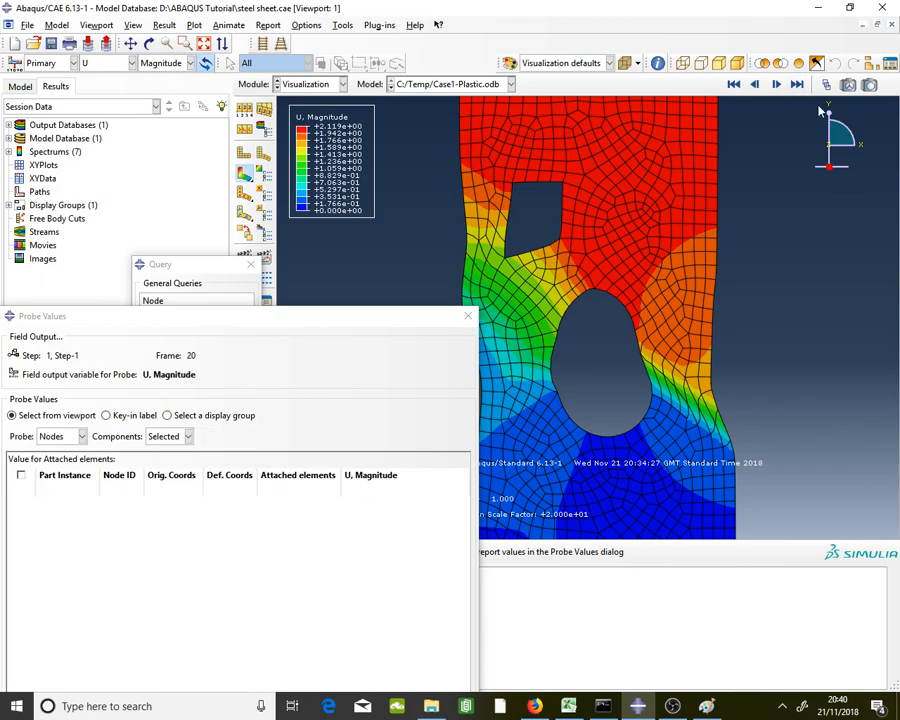
click(170, 63)
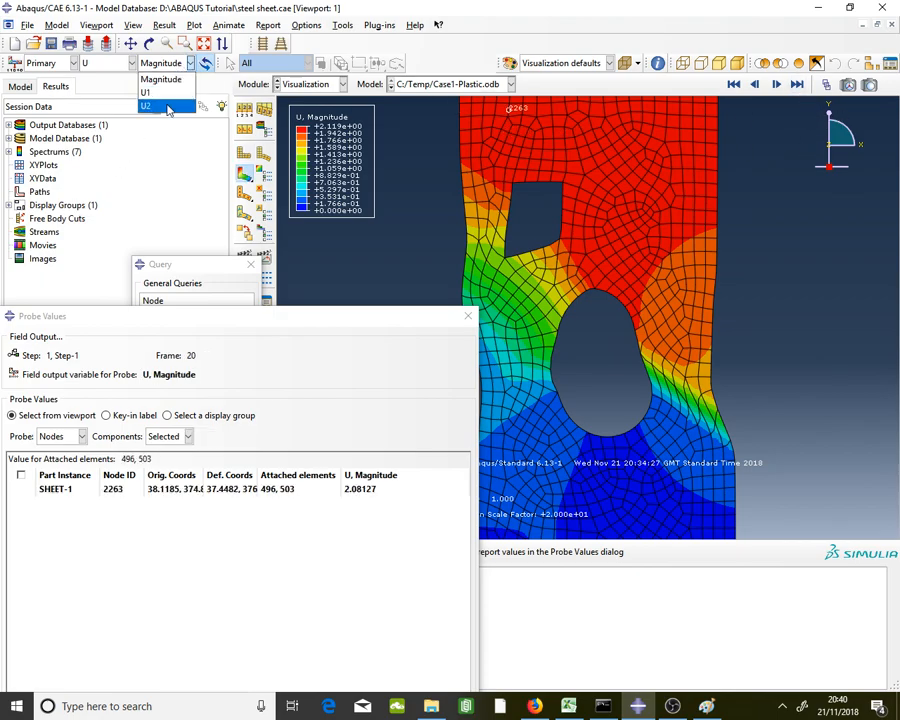
click(168, 107)
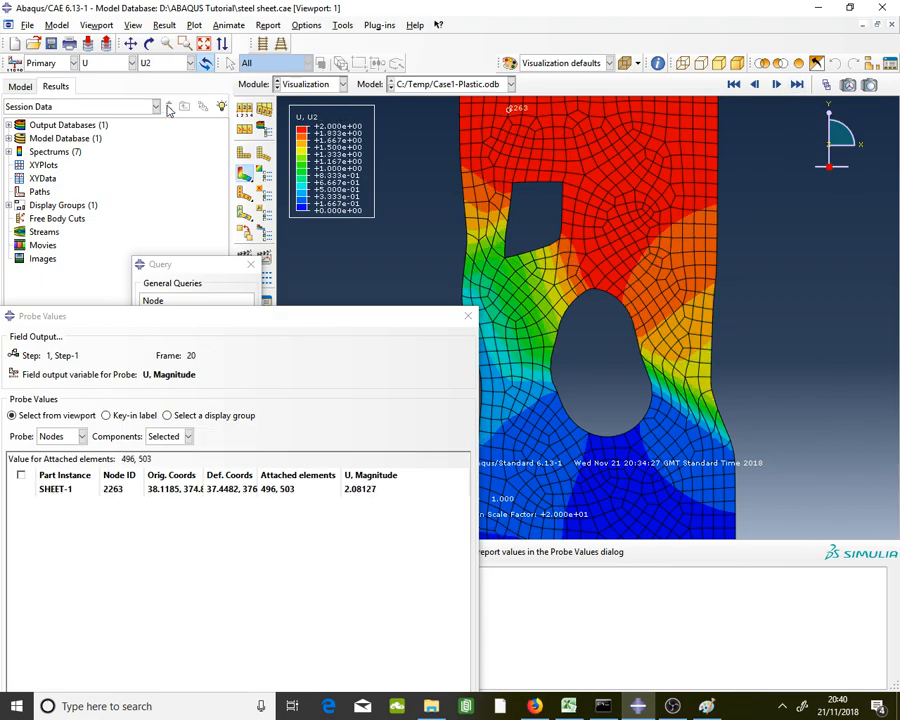
click(243, 158)
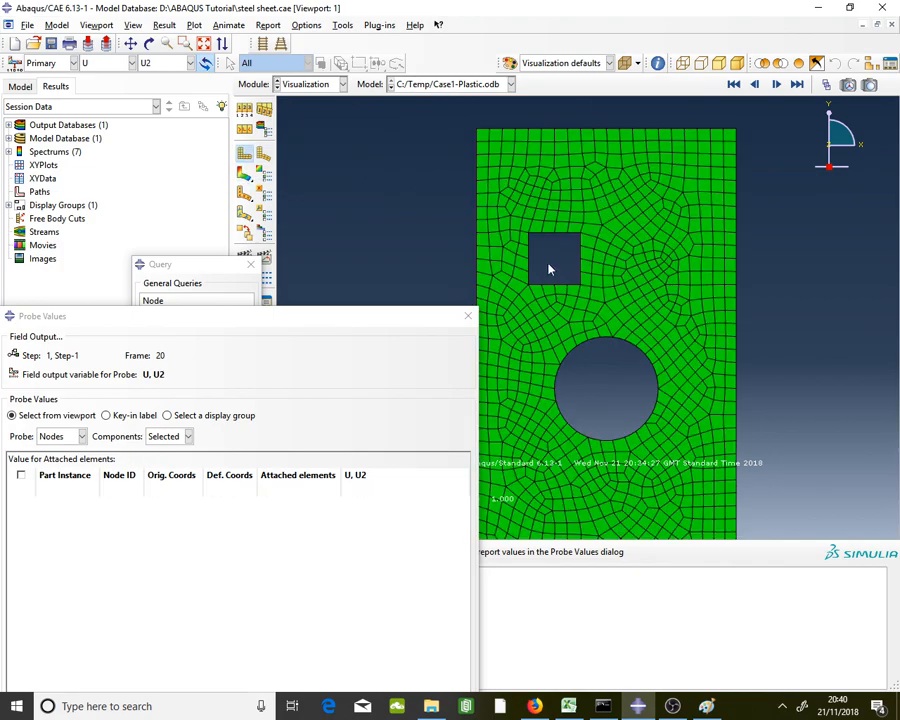
scroll(548, 262, up, 5)
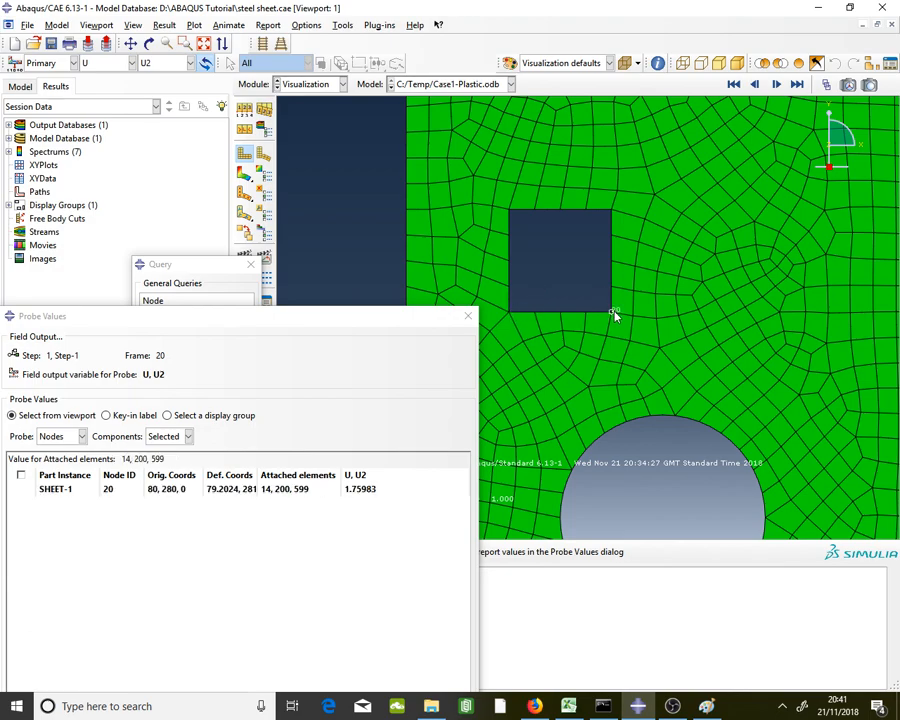
scroll(537, 257, down, 2)
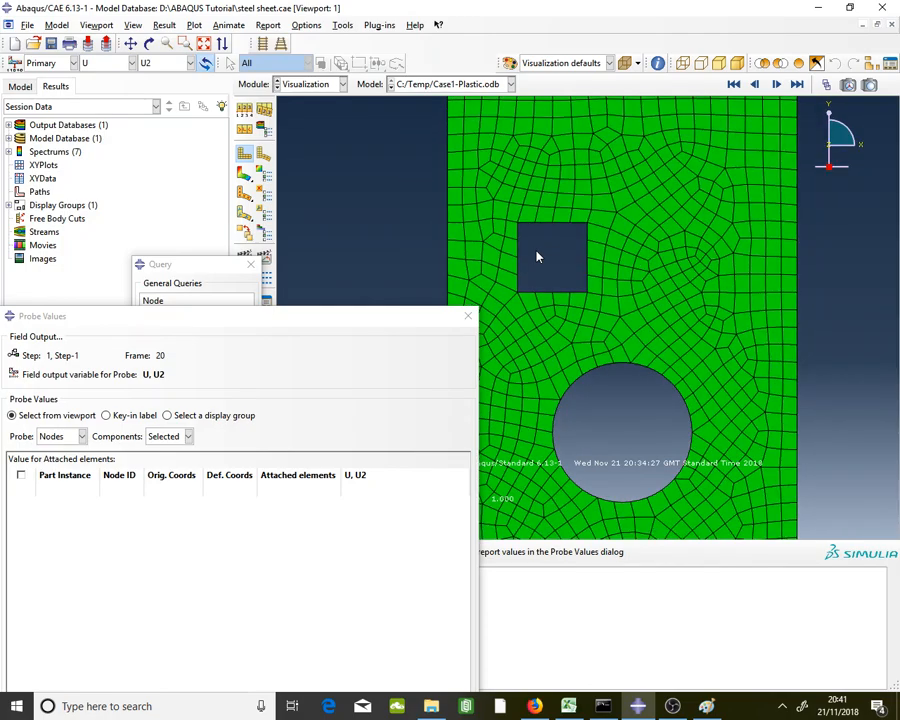
- Set the output variable to PEEQ and probe it at the upper square hole's corner nodes on the undeformed mesh
click(131, 62)
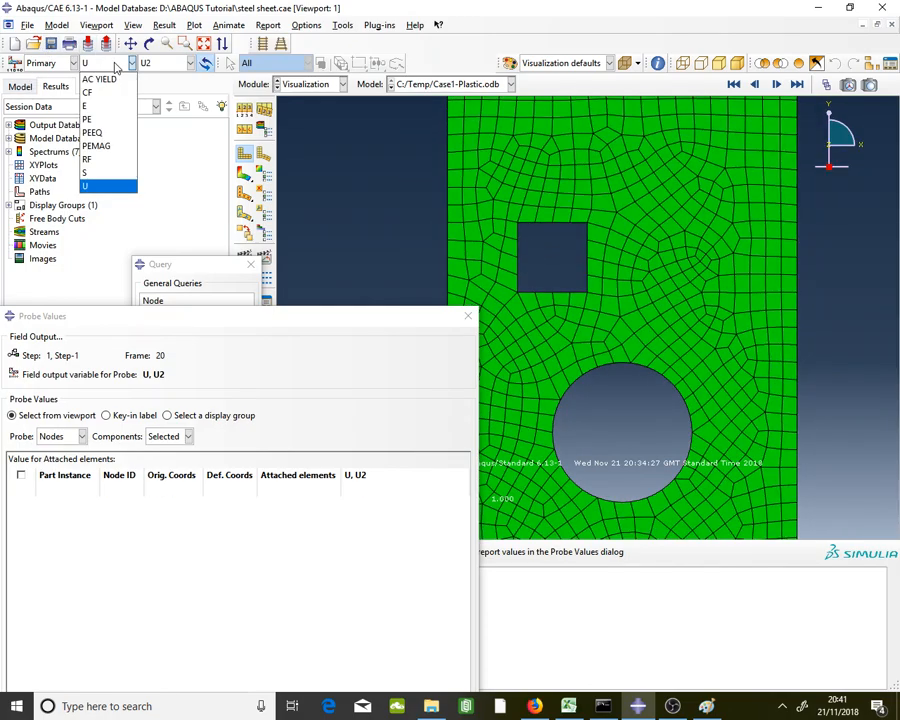
click(127, 137)
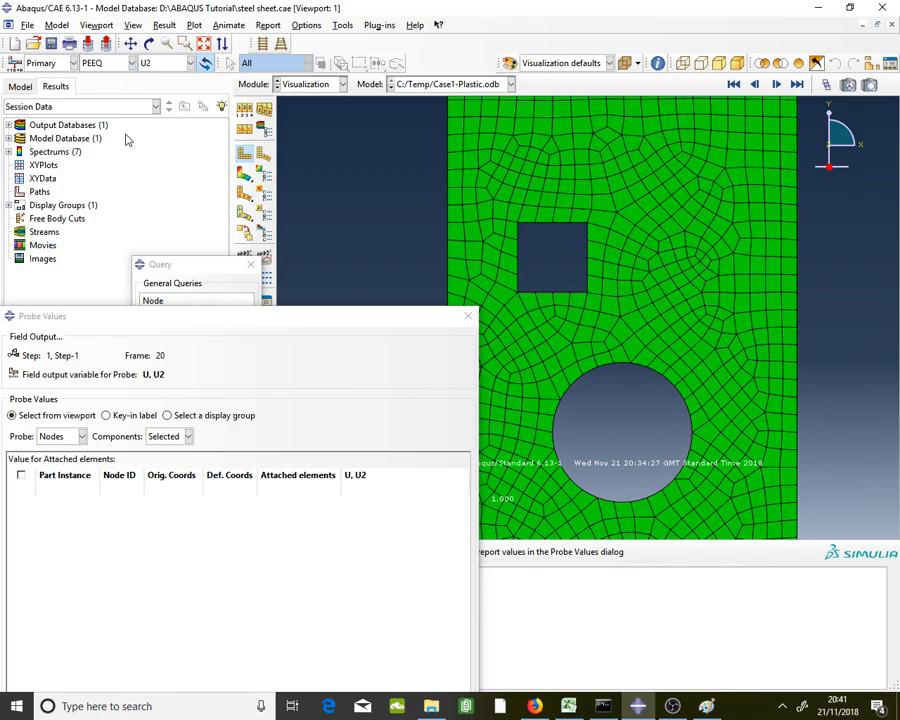
click(250, 157)
scroll(586, 229, up, 3)
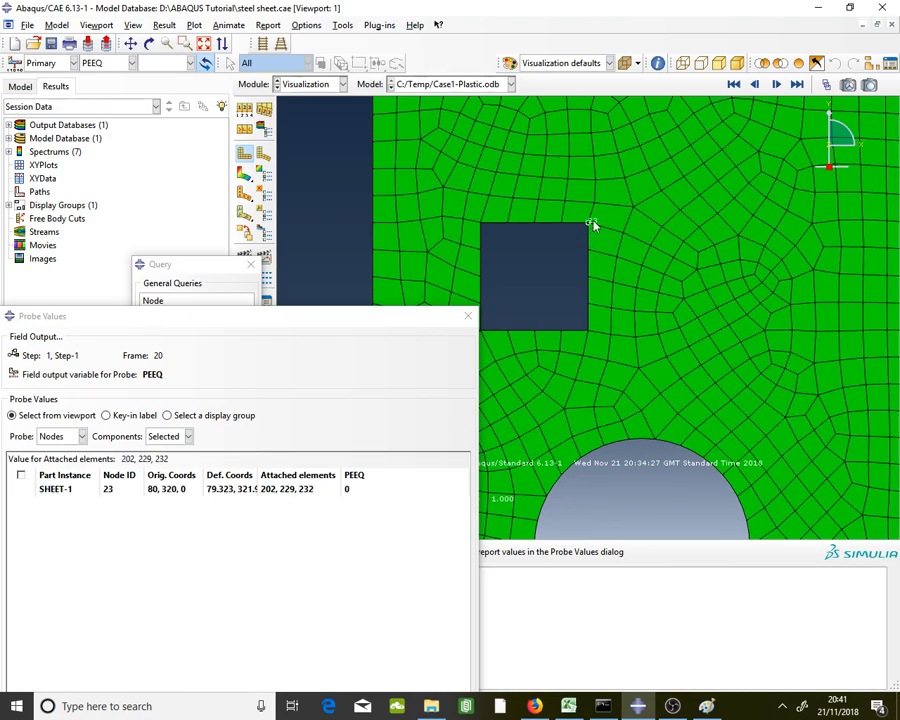
mouse_move(481, 225)
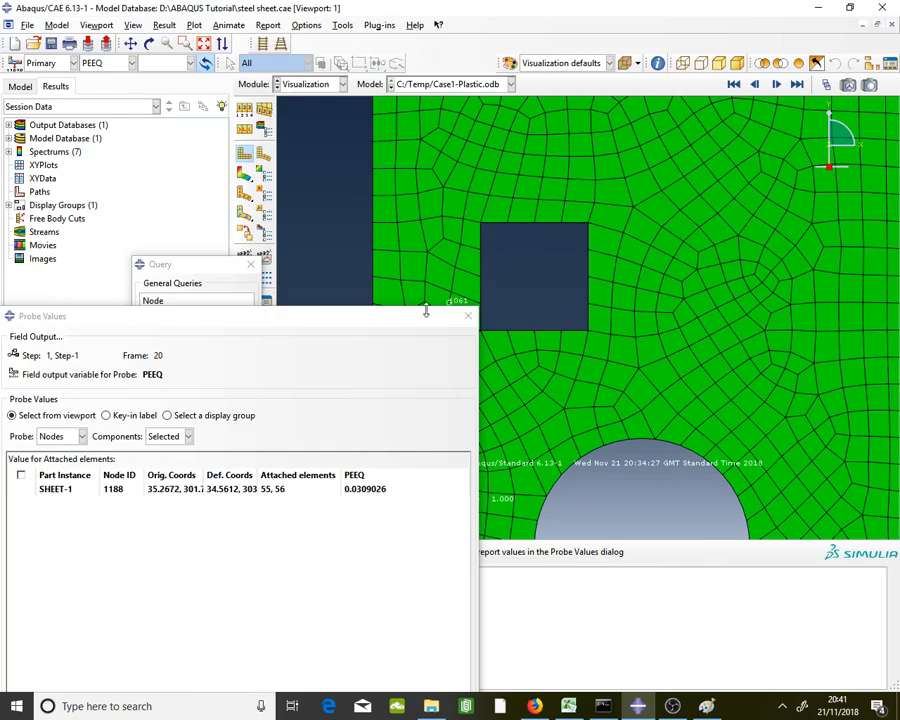
drag(432, 313, 362, 317)
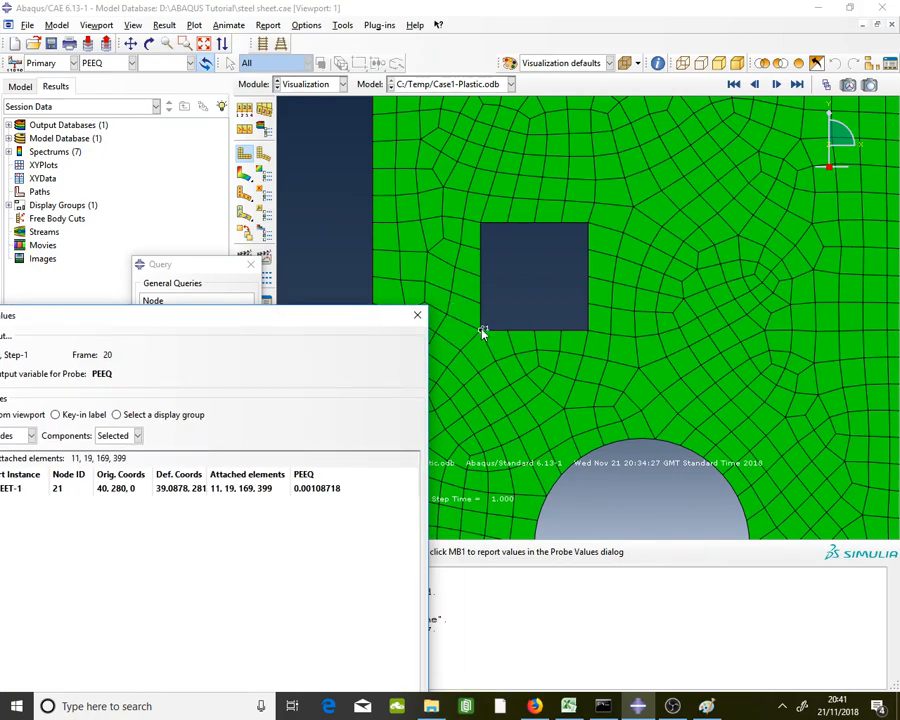
mouse_move(592, 340)
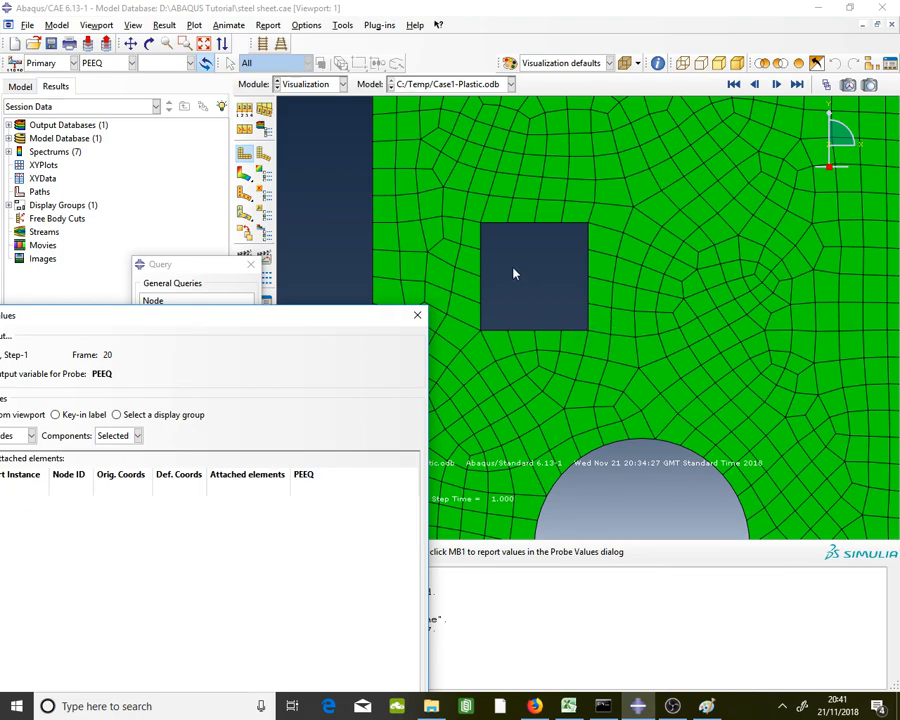
- Probe PEEQ at the circular hole's right-hand edge node and at the lower square hole's corner nodes
scroll(500, 266, down, 2)
scroll(625, 482, up, 2)
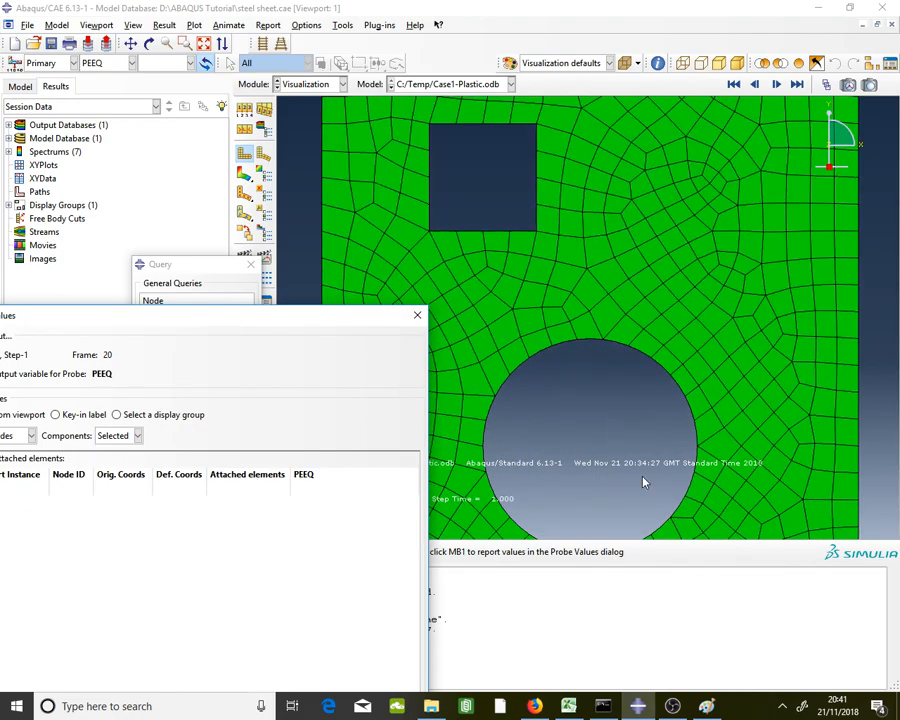
mouse_move(699, 452)
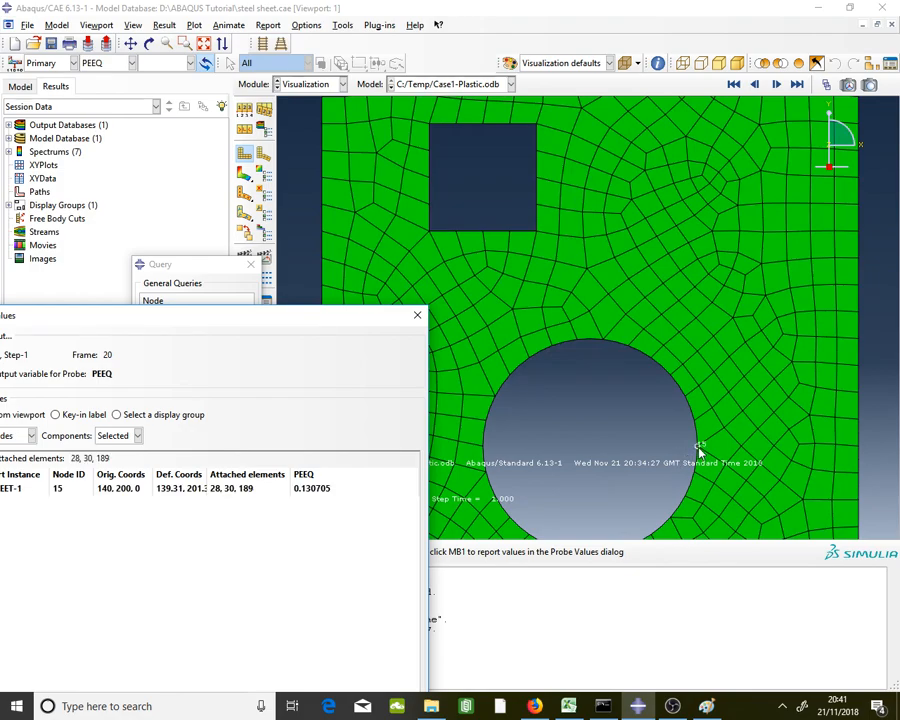
scroll(669, 313, down, 3)
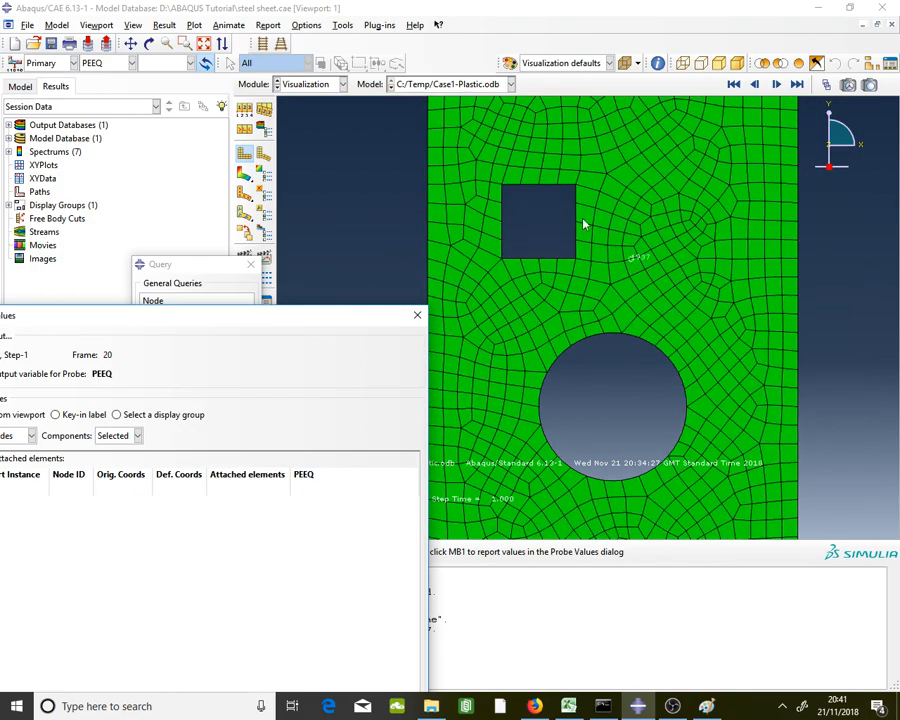
scroll(580, 255, down, 2)
scroll(585, 466, up, 1)
scroll(585, 466, up, 2)
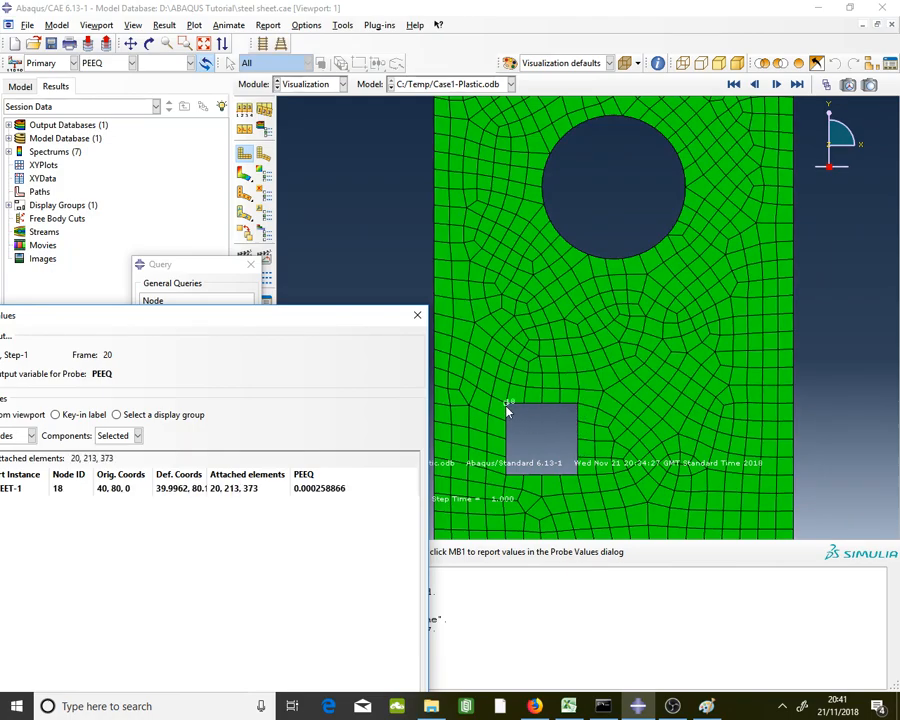
mouse_move(505, 475)
mouse_move(577, 478)
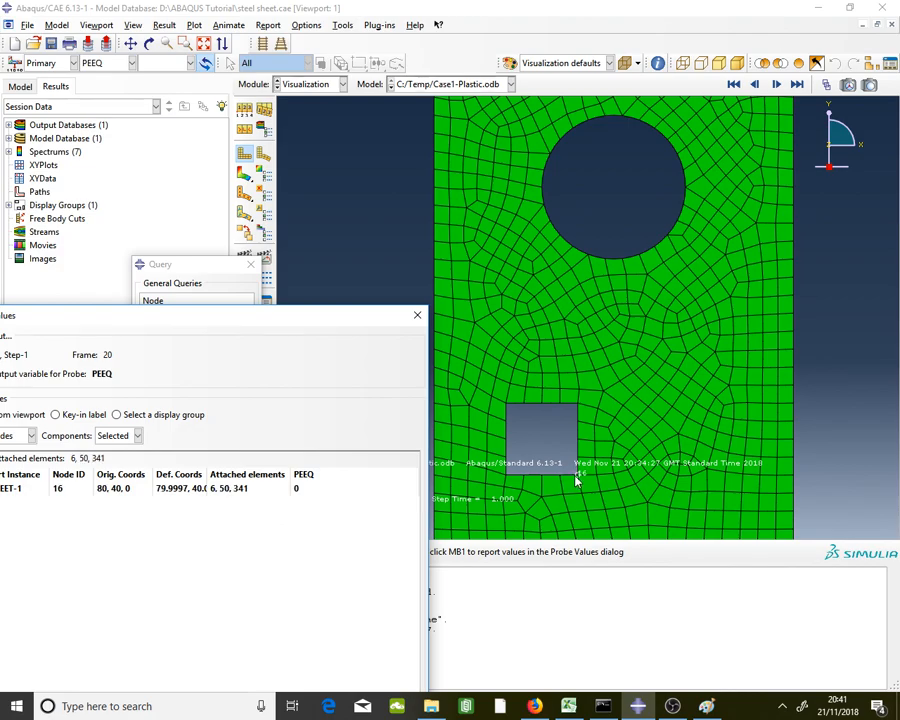
- Probe PEEQ once more at the upper-right corner of the upper square hole
scroll(577, 476, down, 2)
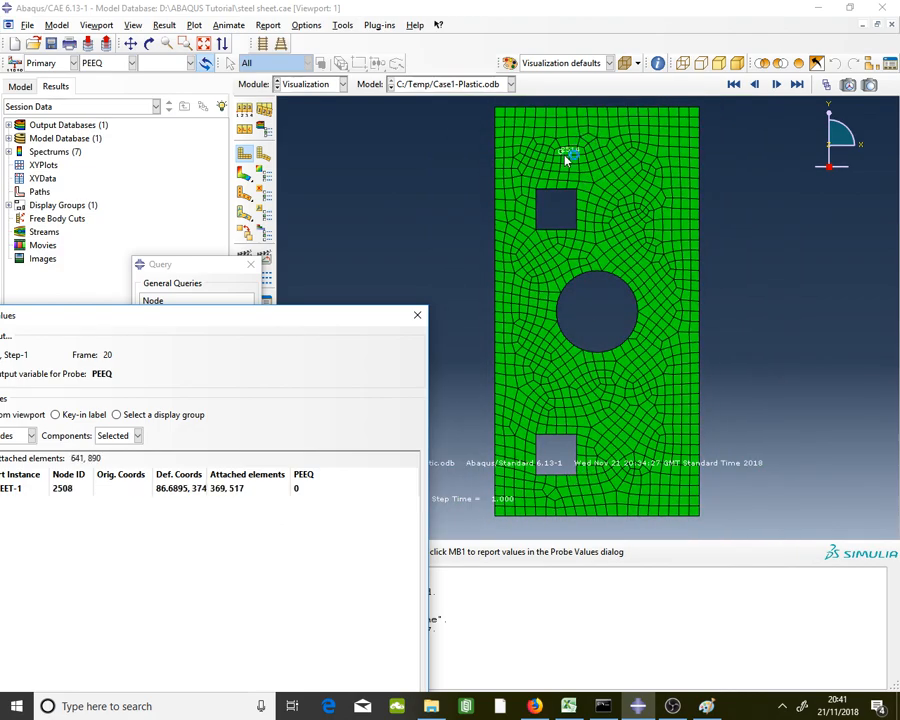
scroll(570, 170, up, 2)
scroll(574, 196, up, 1)
mouse_move(592, 217)
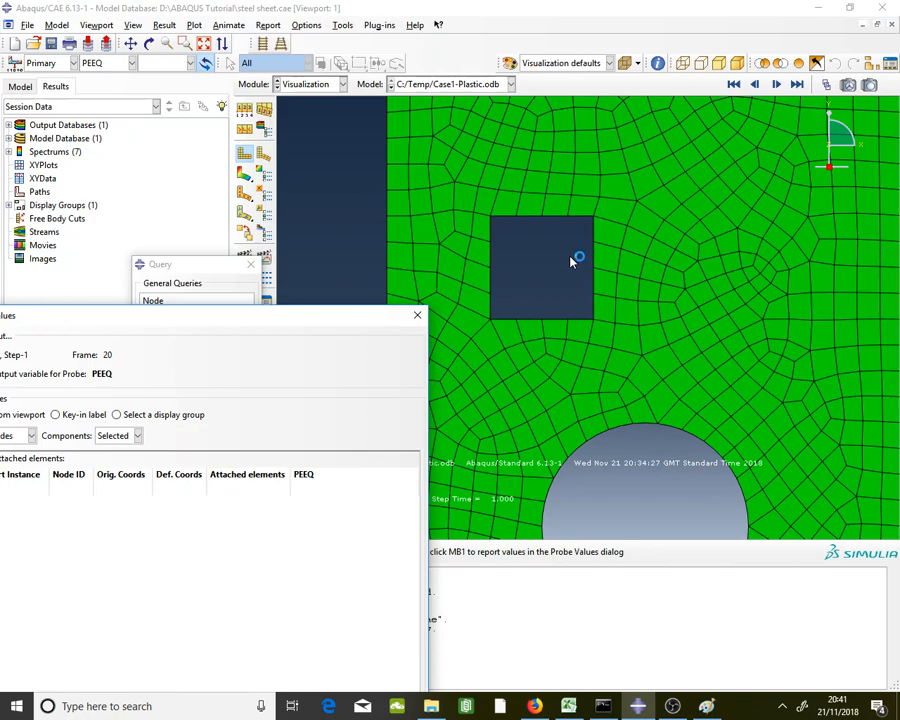
- Switch to the Mesh module and close the Query dialog
click(291, 85)
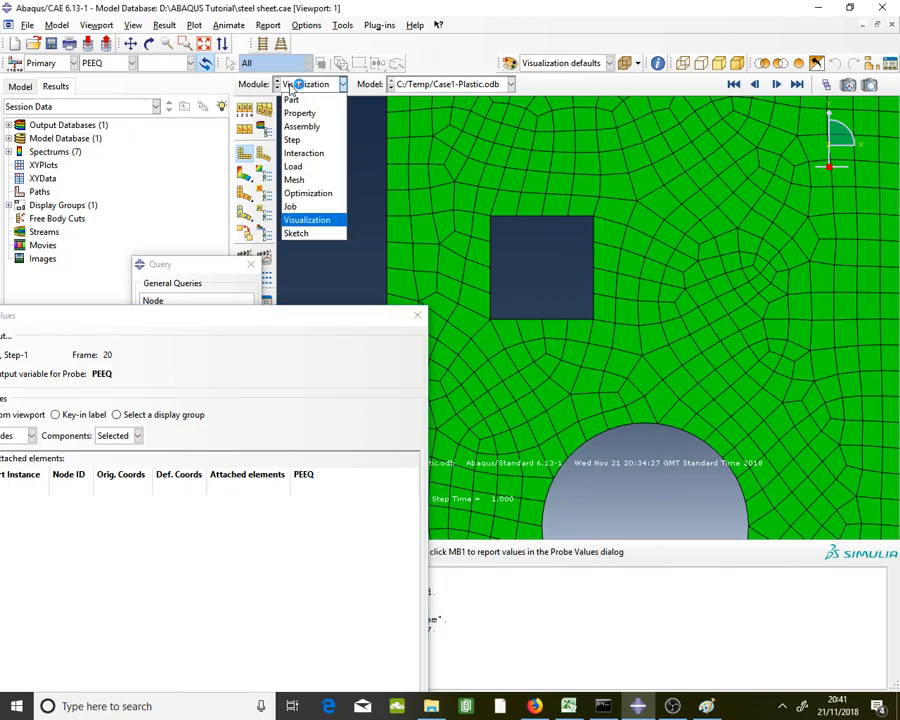
click(313, 185)
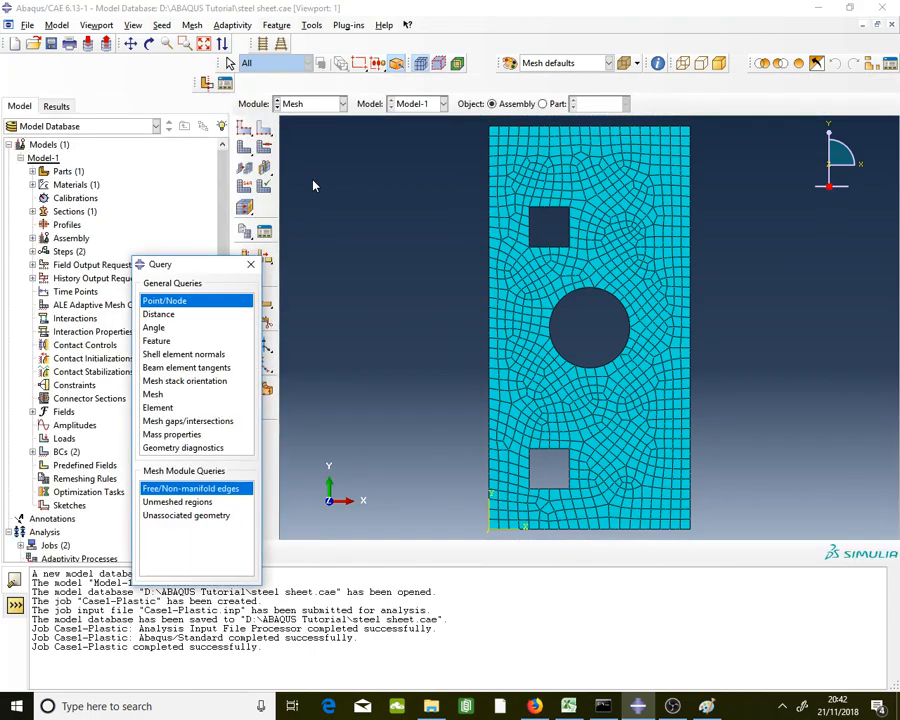
click(251, 265)
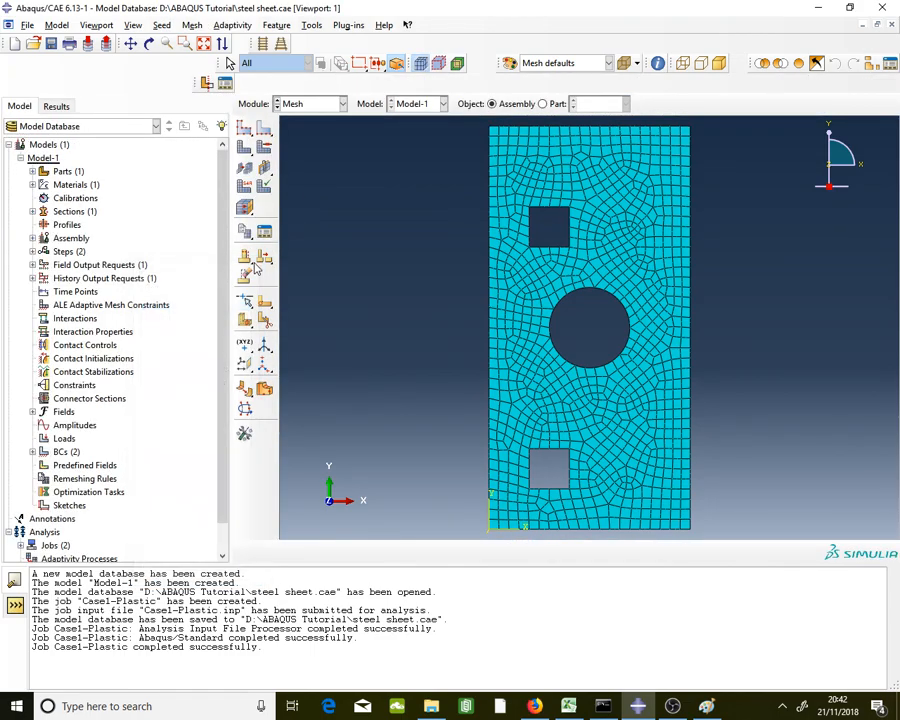
click(265, 130)
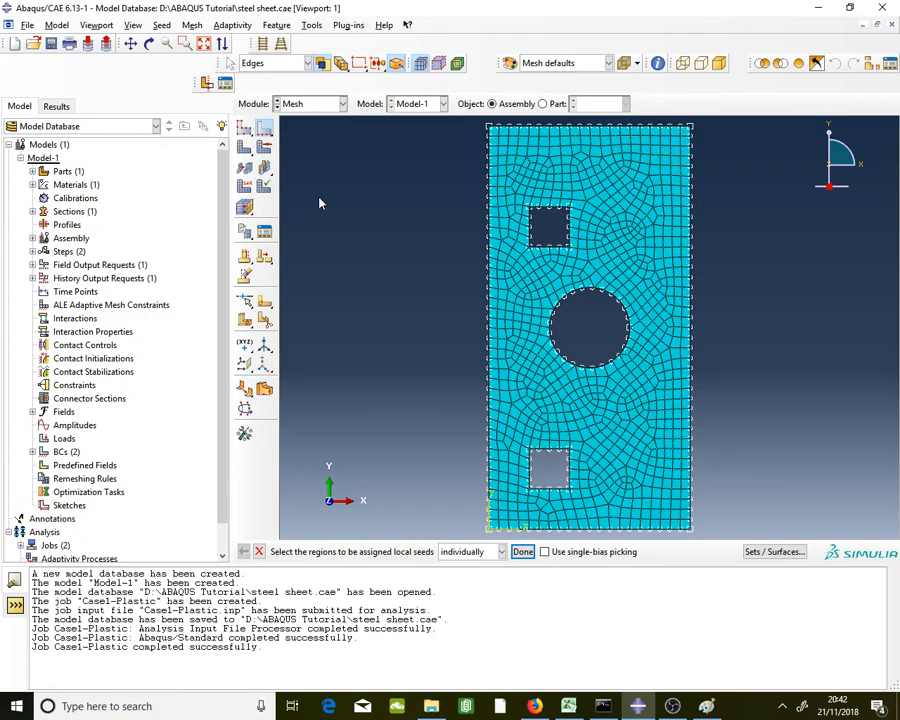
click(570, 232)
shift+click(531, 236)
shift+click(566, 472)
shift+click(554, 489)
shift+click(531, 481)
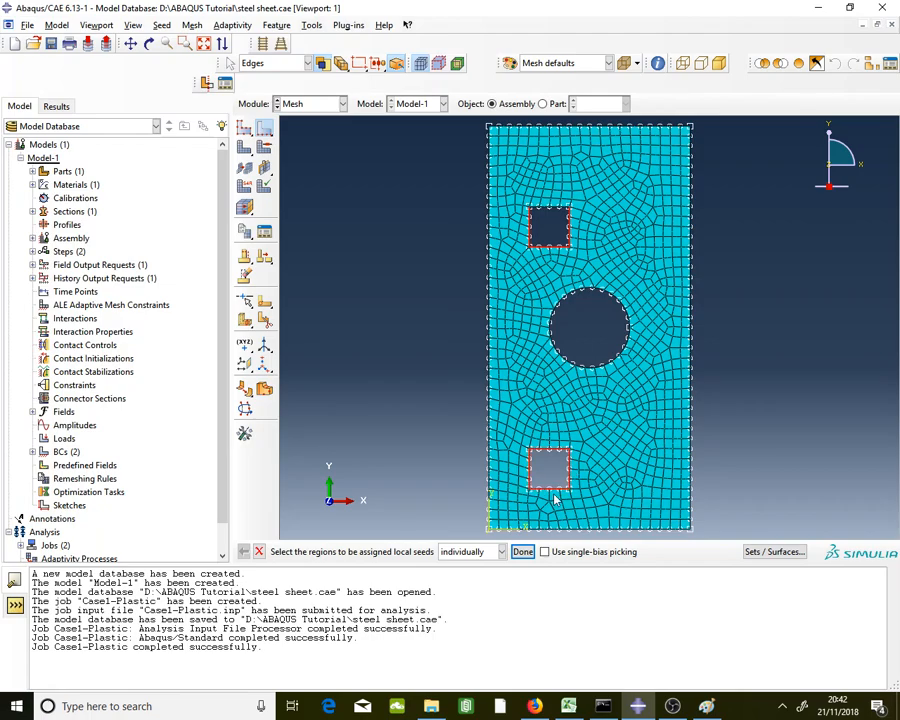
click(523, 551)
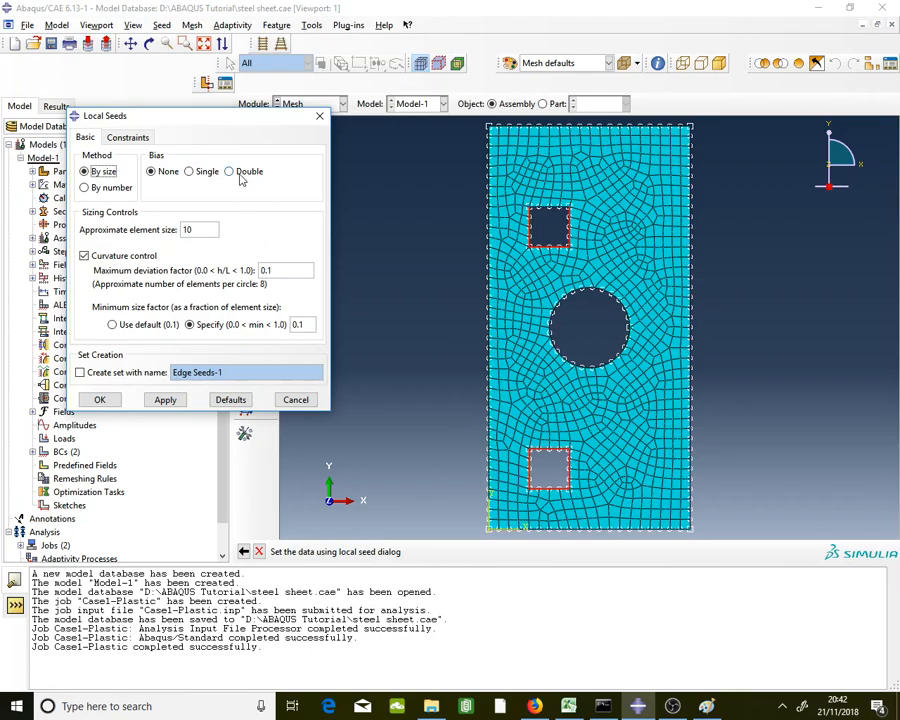
click(85, 187)
click(246, 176)
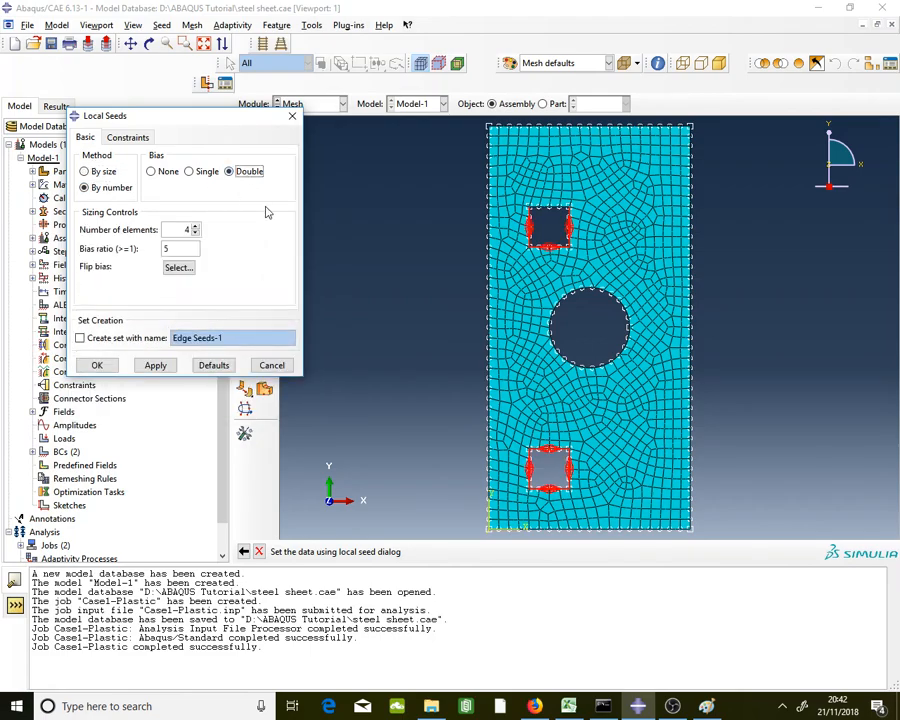
drag(168, 229, 212, 230)
text(40)
drag(175, 246, 143, 247)
text(8)
scroll(550, 220, up, 3)
scroll(550, 220, down, 12)
scroll(550, 220, up, 4)
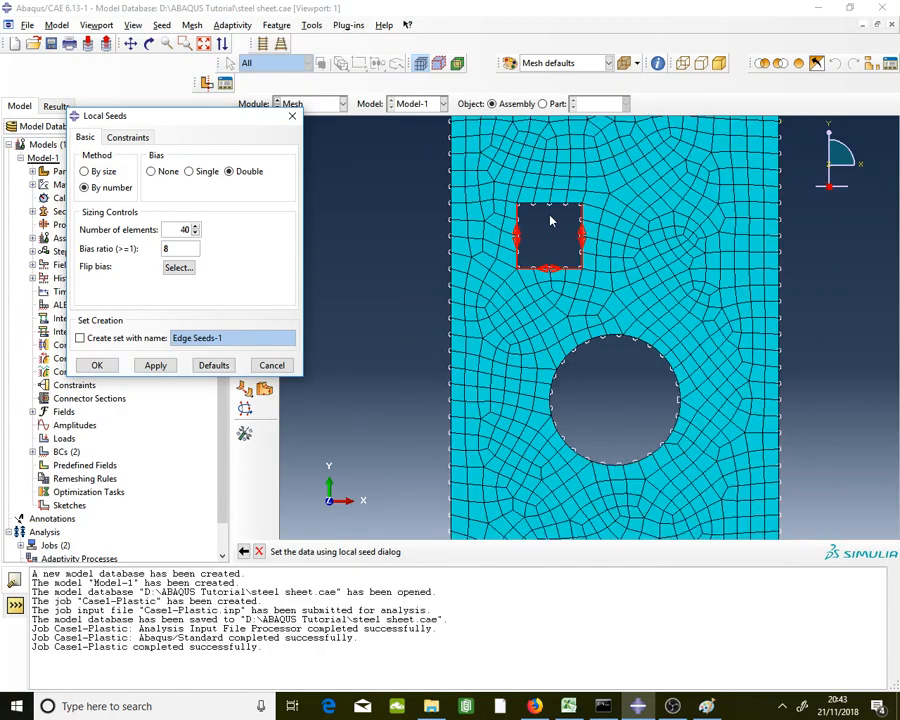
scroll(550, 220, up, 3)
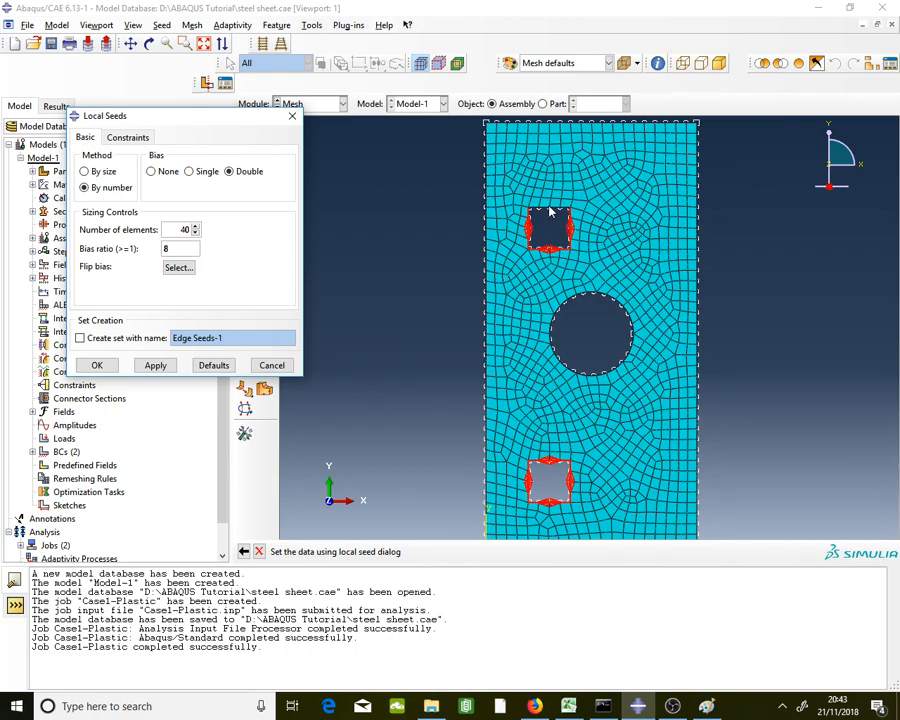
click(273, 365)
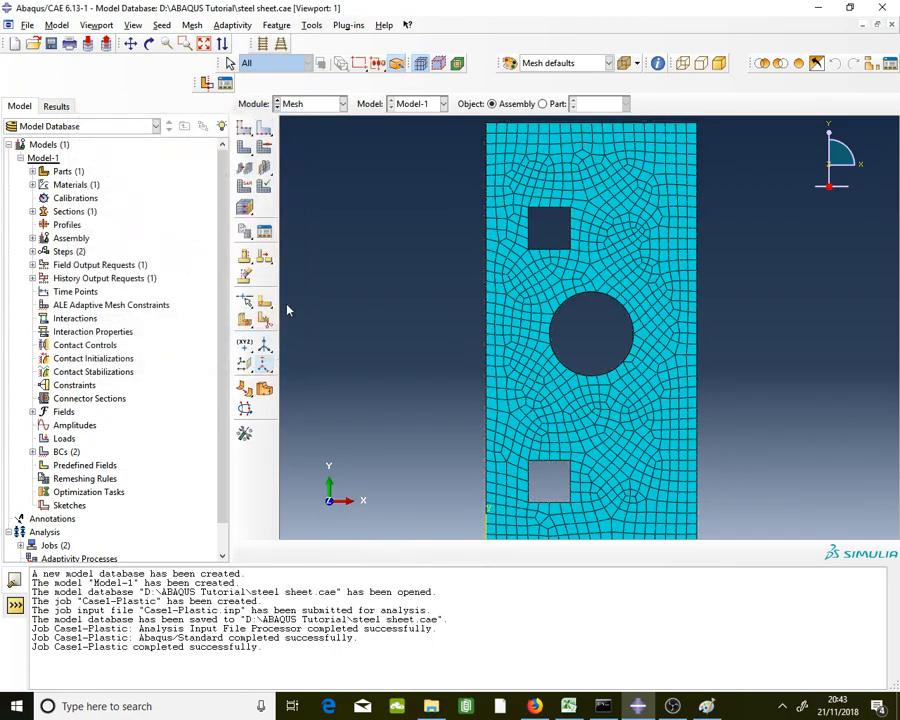
- Select all four edges of both square holes as the regions for local edge seeds
click(265, 130)
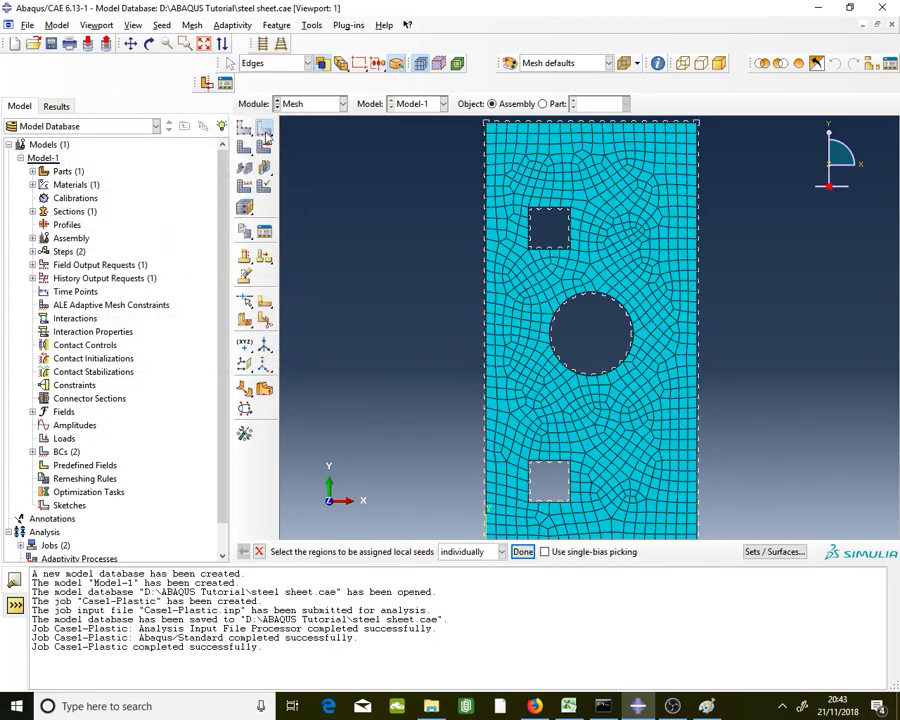
click(548, 209)
shift+click(529, 231)
shift+click(570, 234)
shift+click(553, 462)
shift+click(571, 481)
shift+click(560, 504)
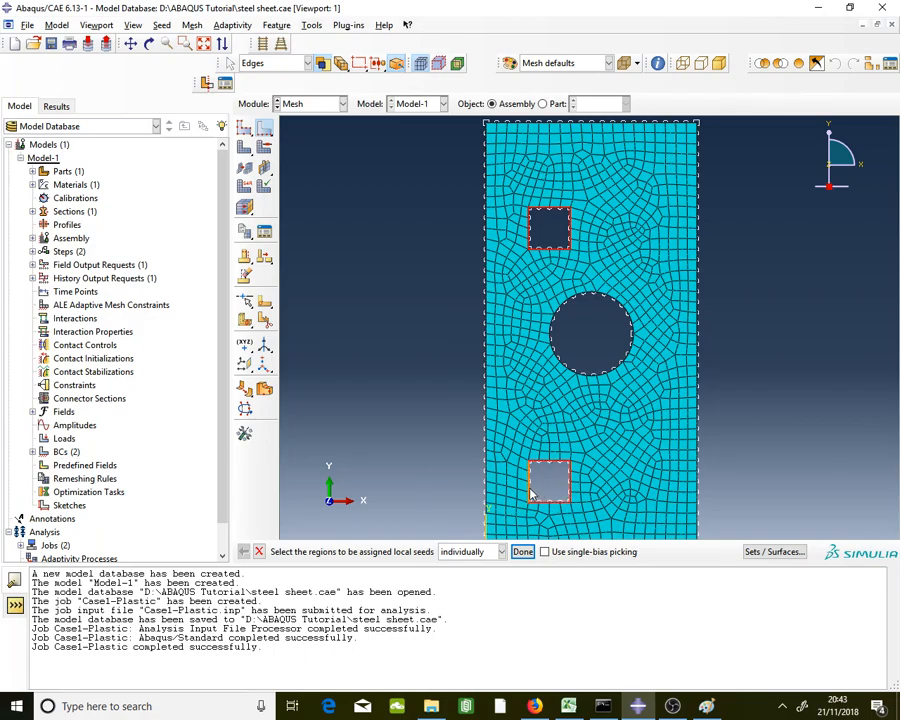
click(522, 551)
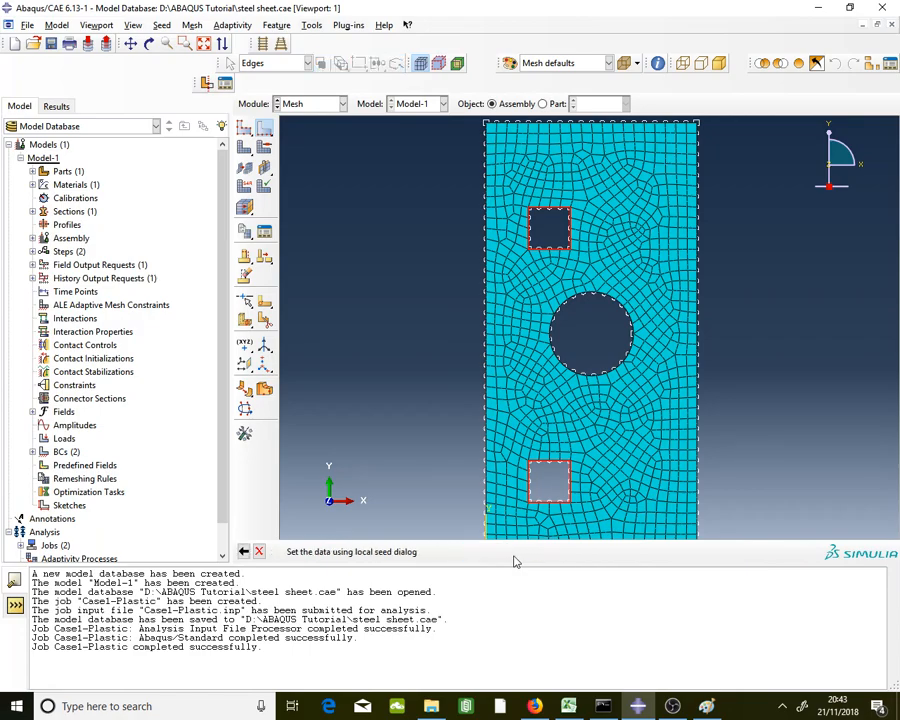
- Seed the square hole edges by number with double bias, 40 elements and bias ratio 8, deleting the invalidated mesh
click(229, 171)
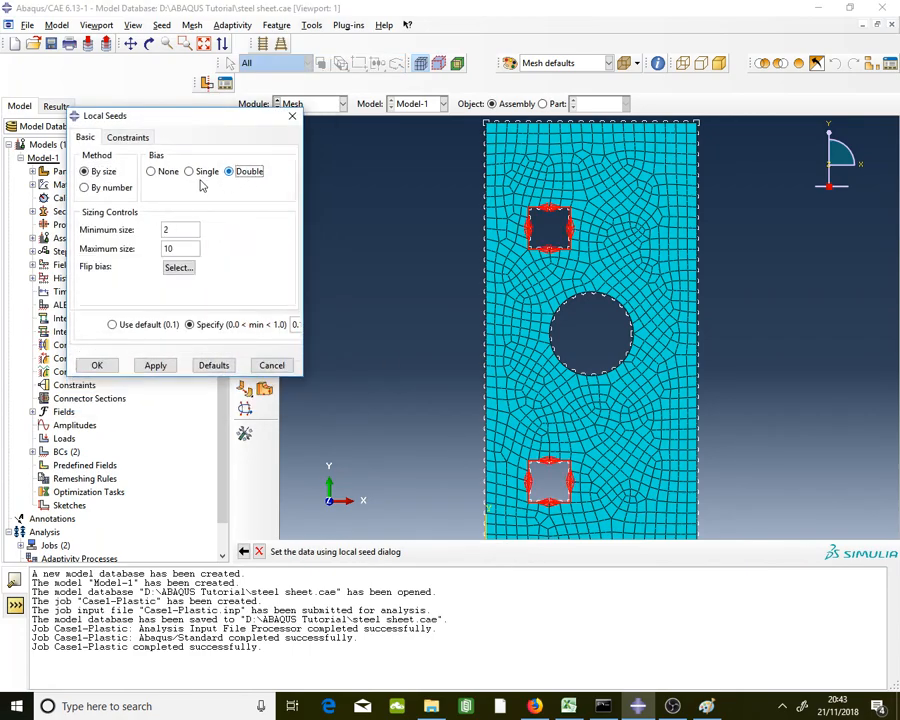
click(86, 188)
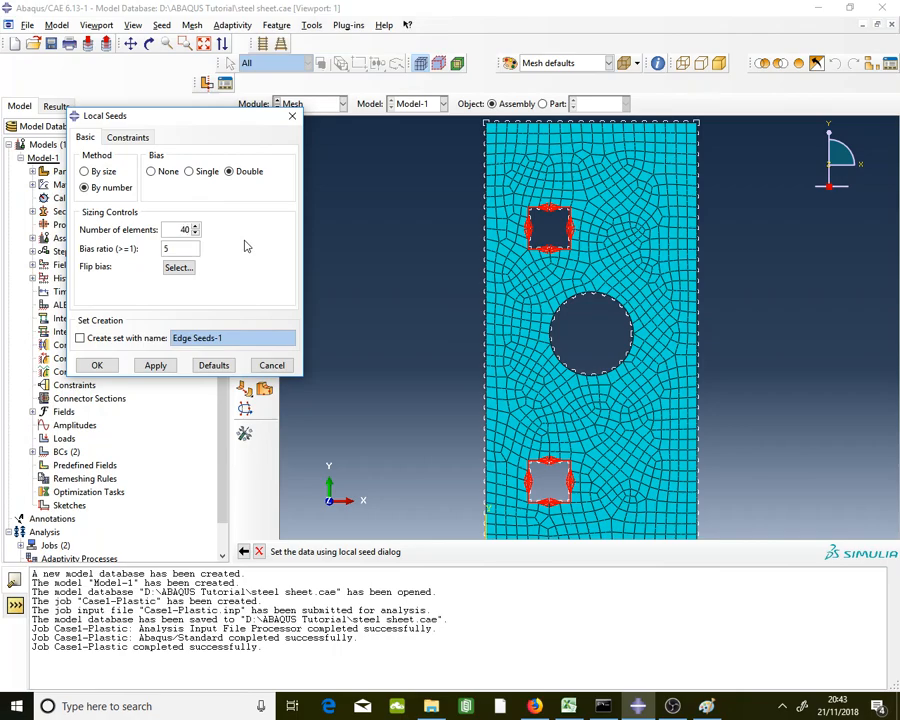
drag(185, 249, 113, 249)
click(342, 298)
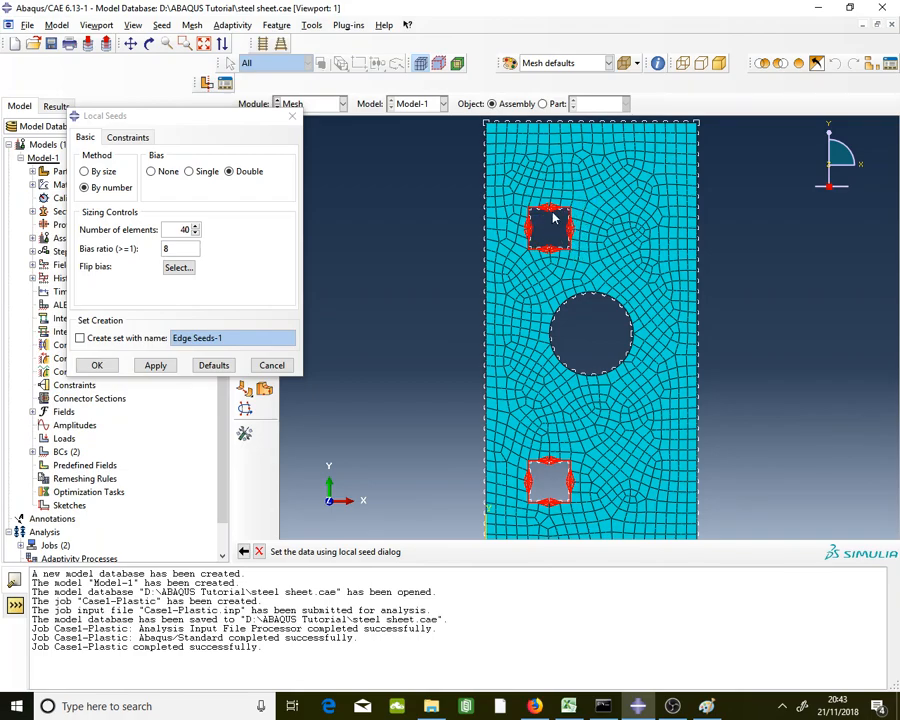
scroll(553, 213, up, 6)
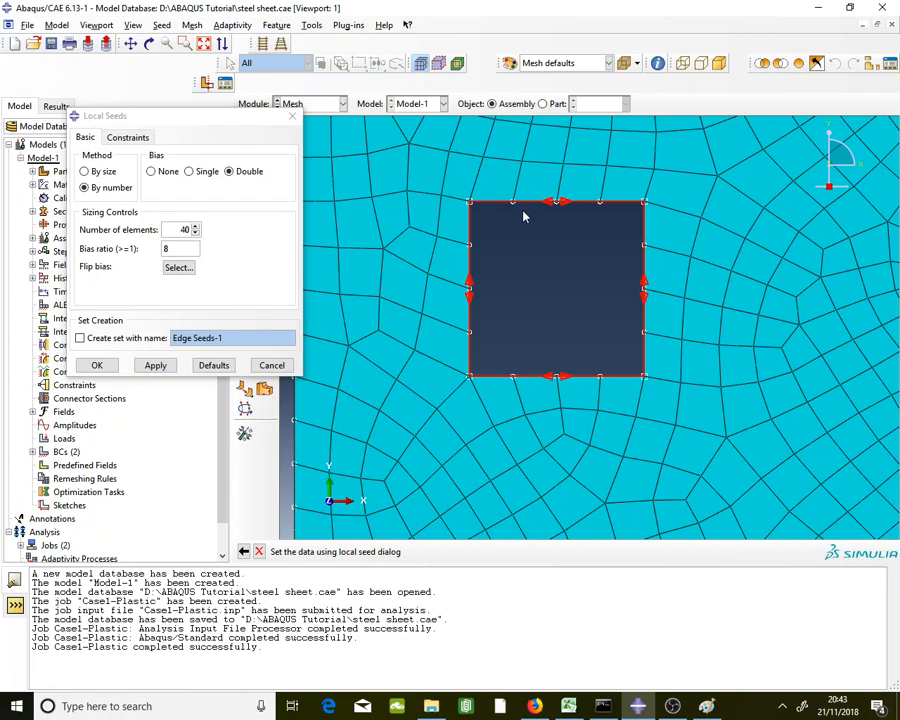
scroll(524, 215, down, 4)
scroll(525, 215, down, 1)
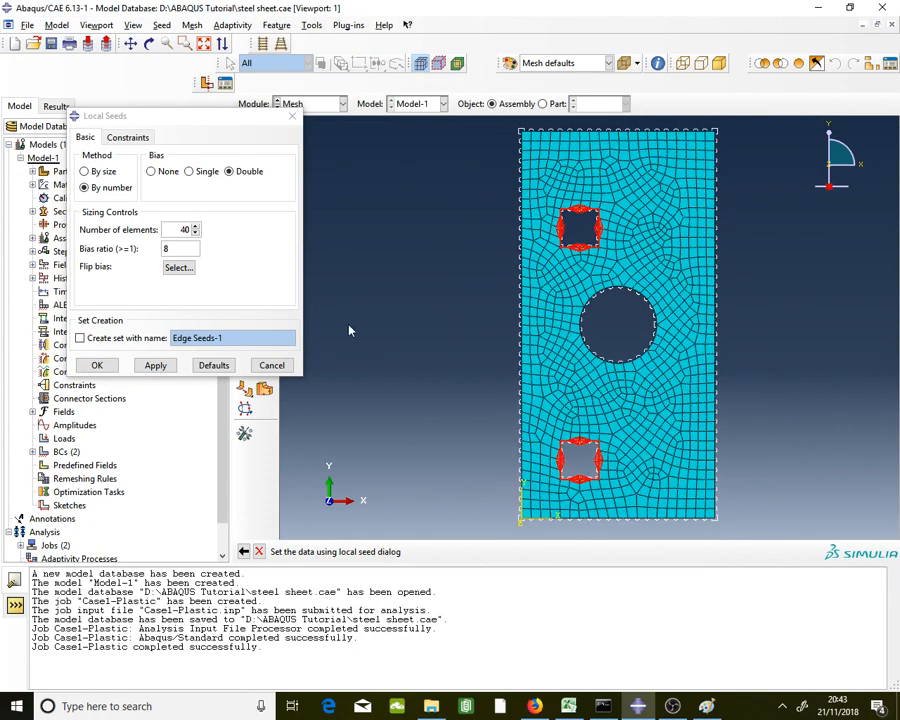
click(98, 366)
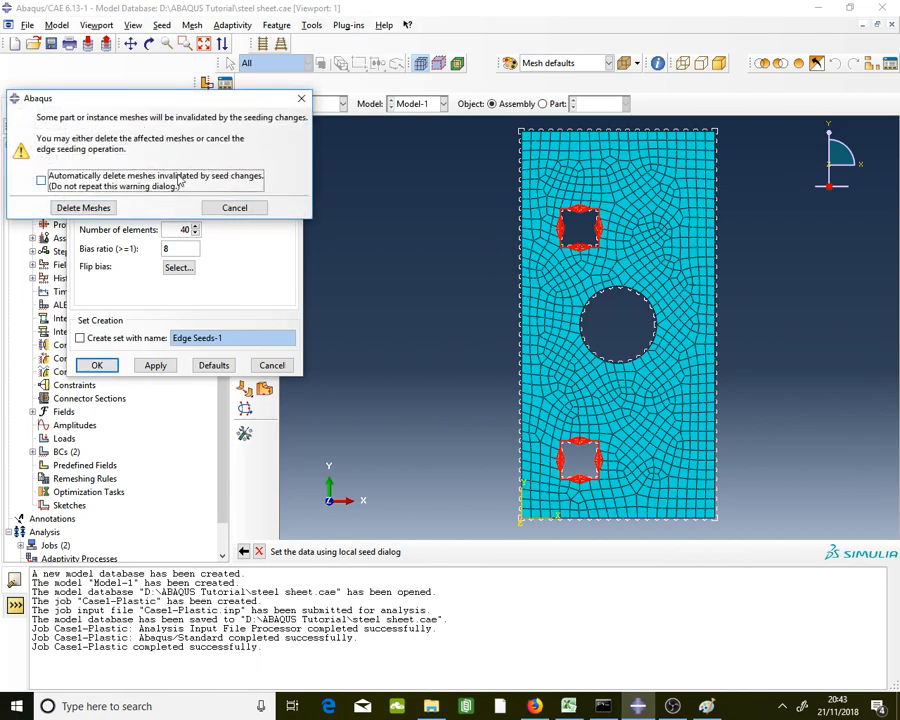
click(108, 208)
scroll(580, 215, up, 8)
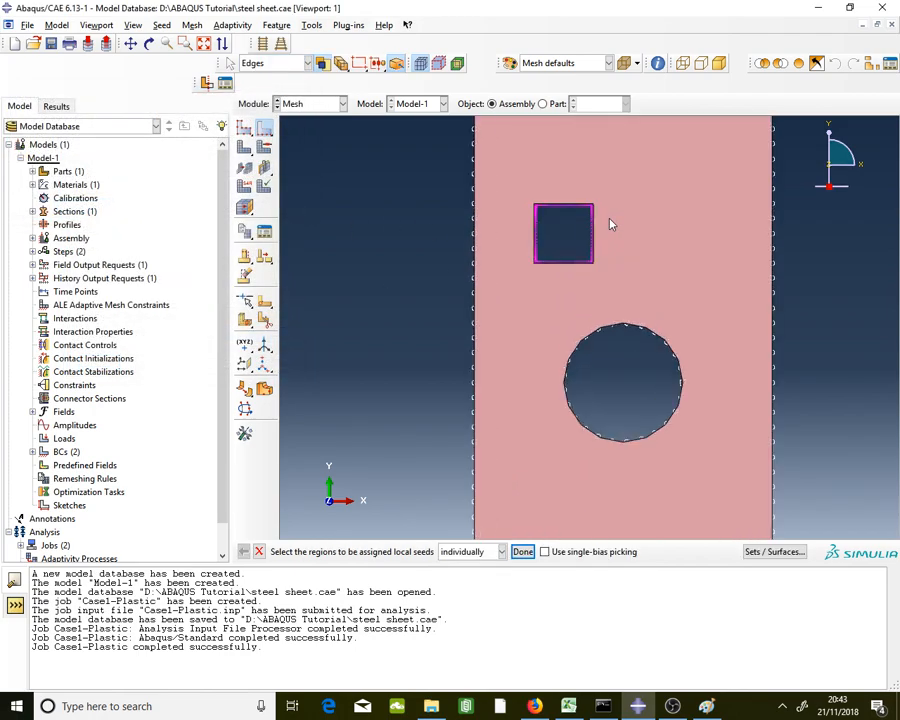
scroll(483, 213, up, 3)
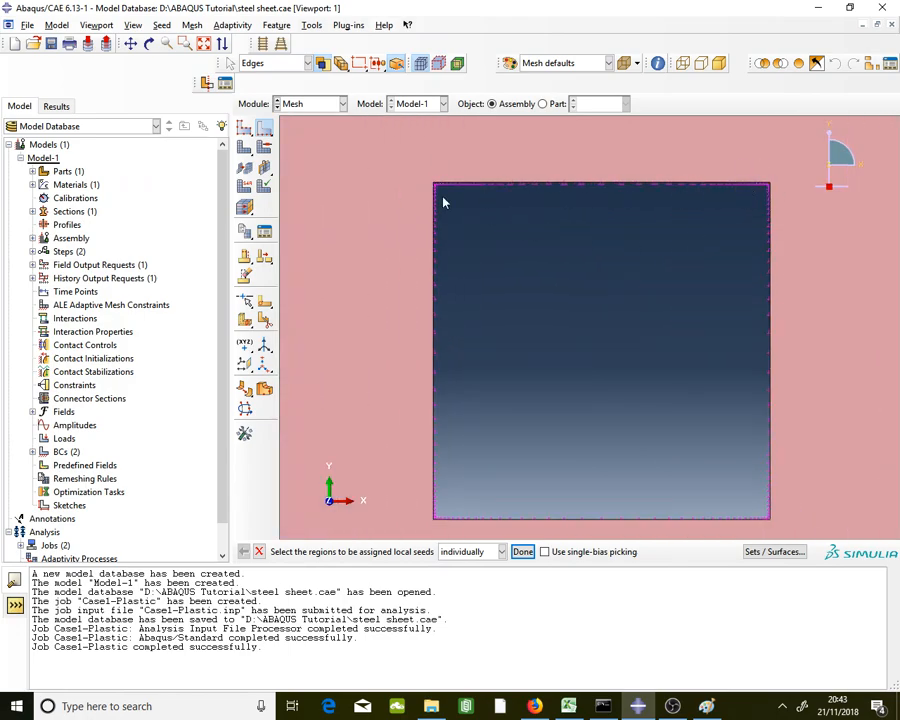
click(434, 197)
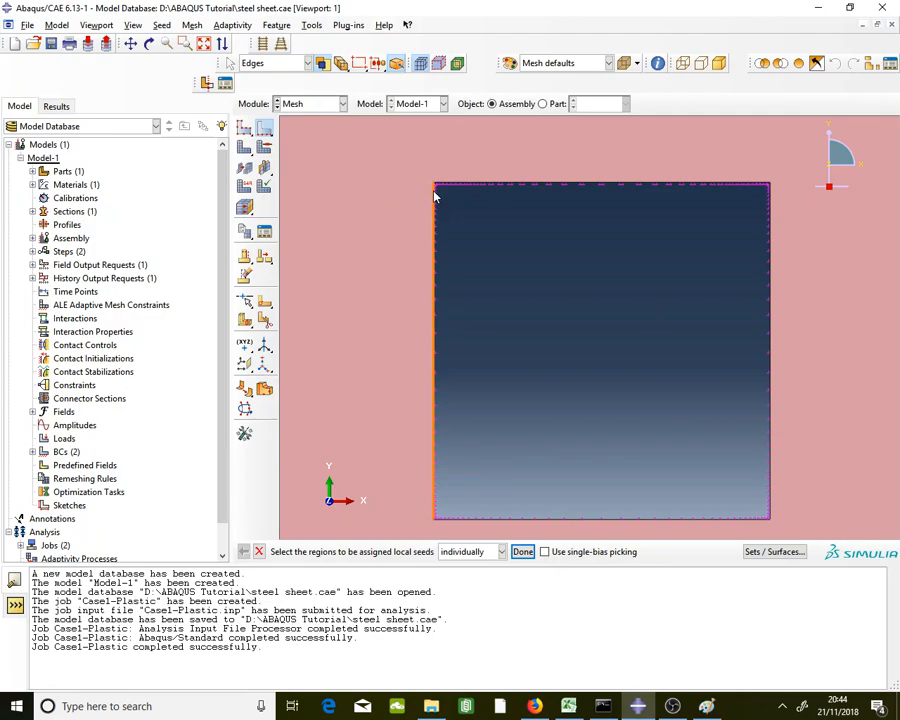
- Select only the circular hole's edge as the region for local seeds
scroll(605, 183, down, 8)
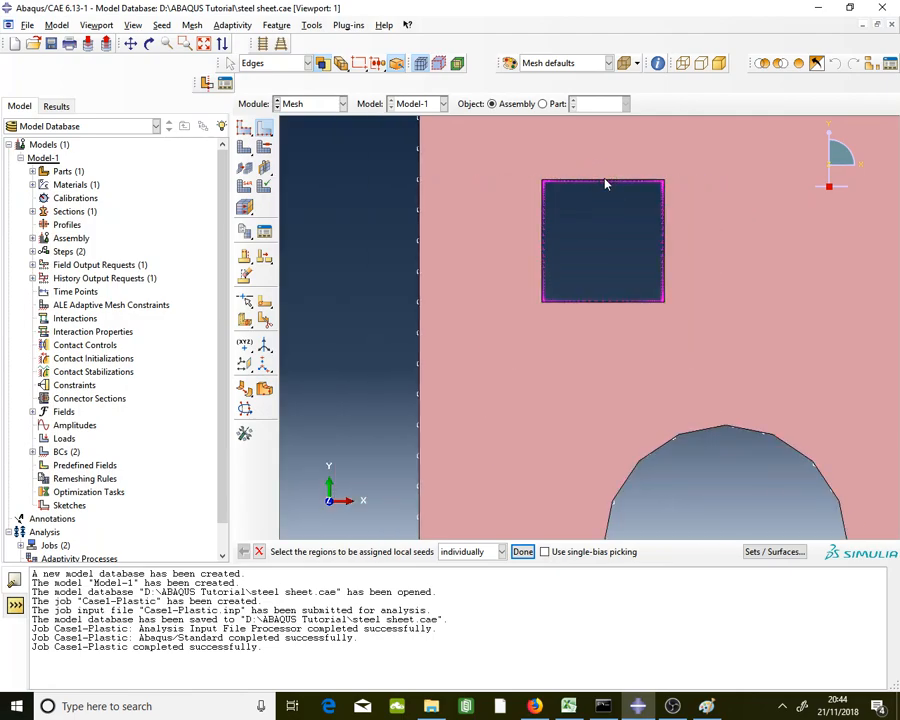
scroll(478, 247, down, 2)
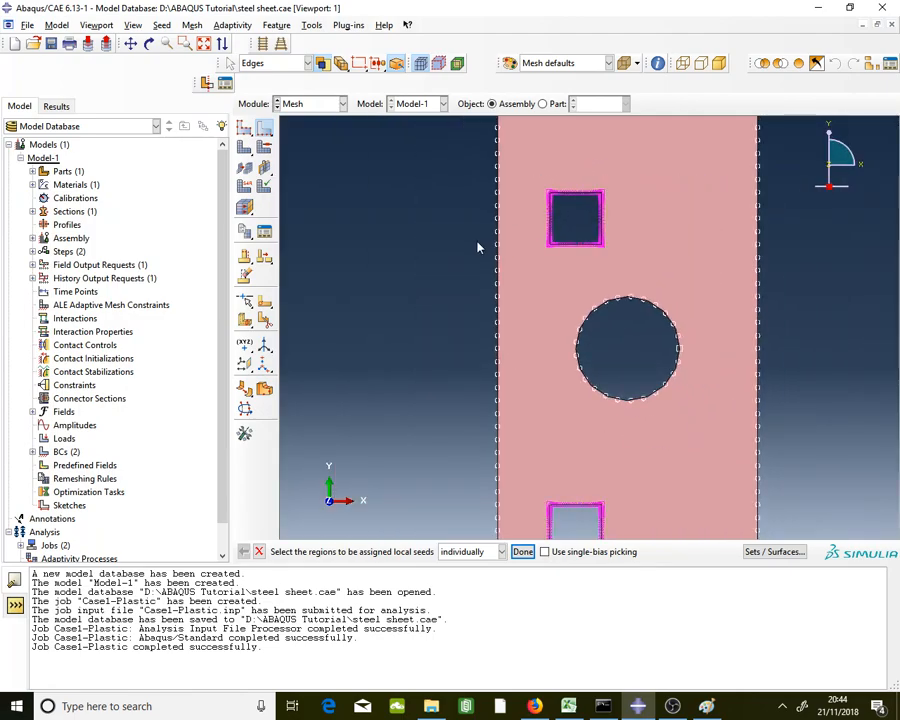
scroll(497, 175, down, 1)
click(497, 175)
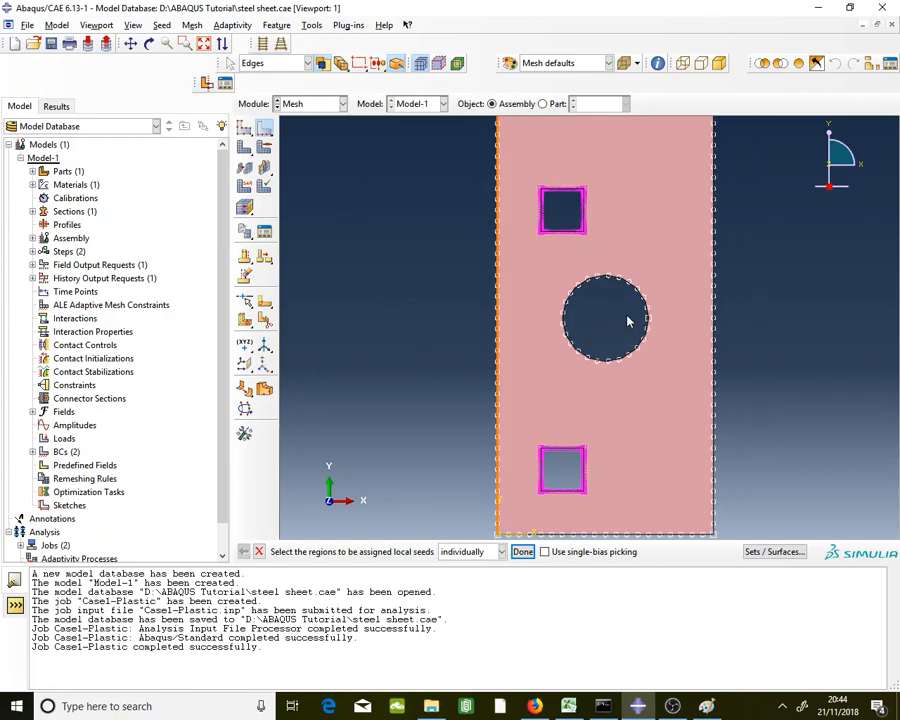
click(615, 281)
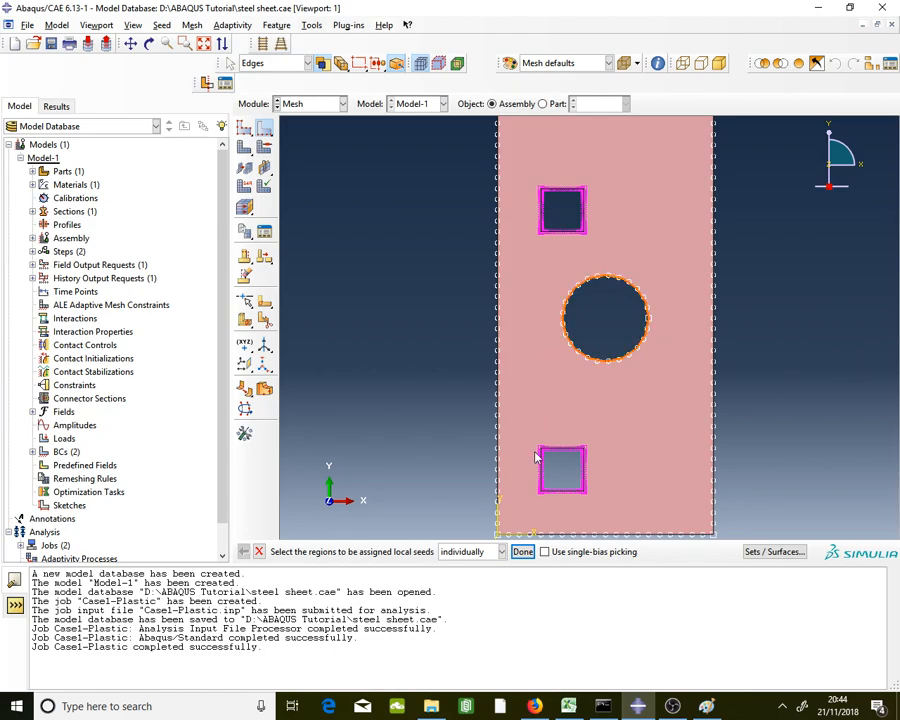
click(523, 551)
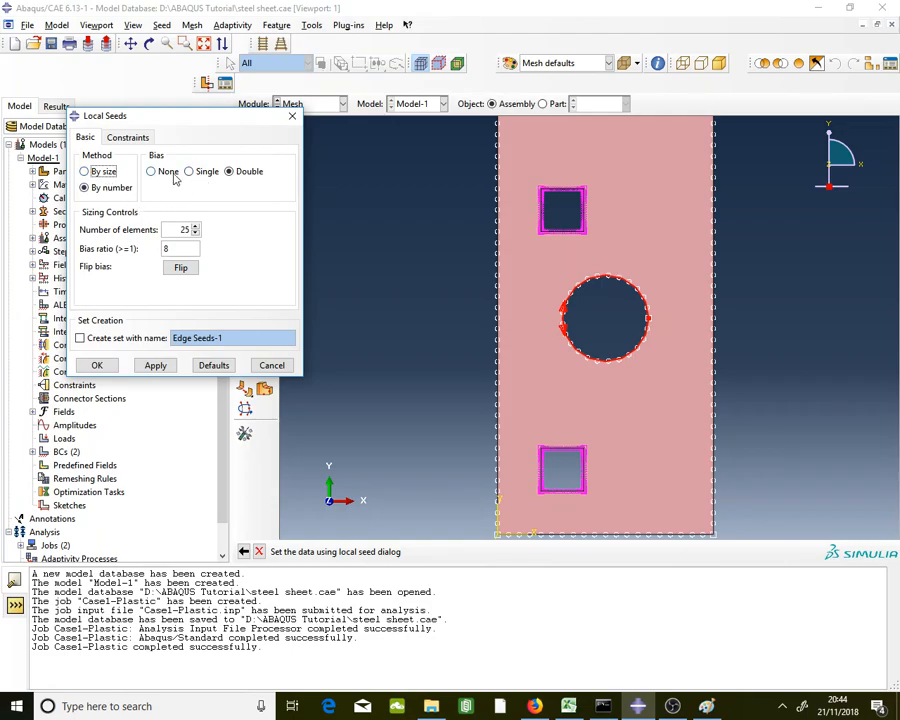
- Seed the circular hole's edge by number with no bias and 40 elements, and finish the edge seeding
click(166, 172)
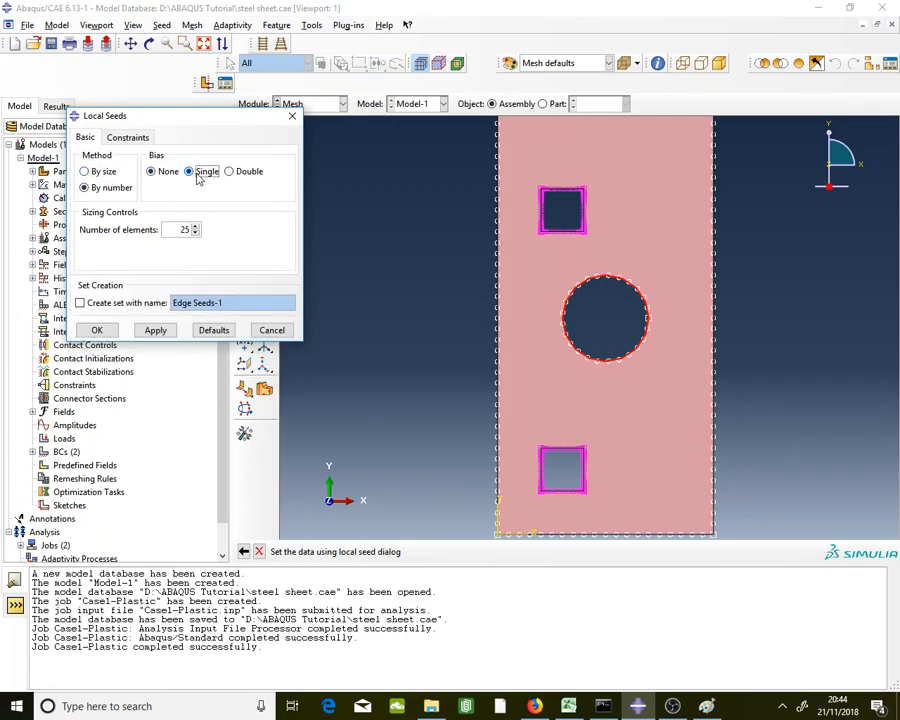
click(199, 172)
click(166, 172)
key(Tab)
text(40)
click(96, 330)
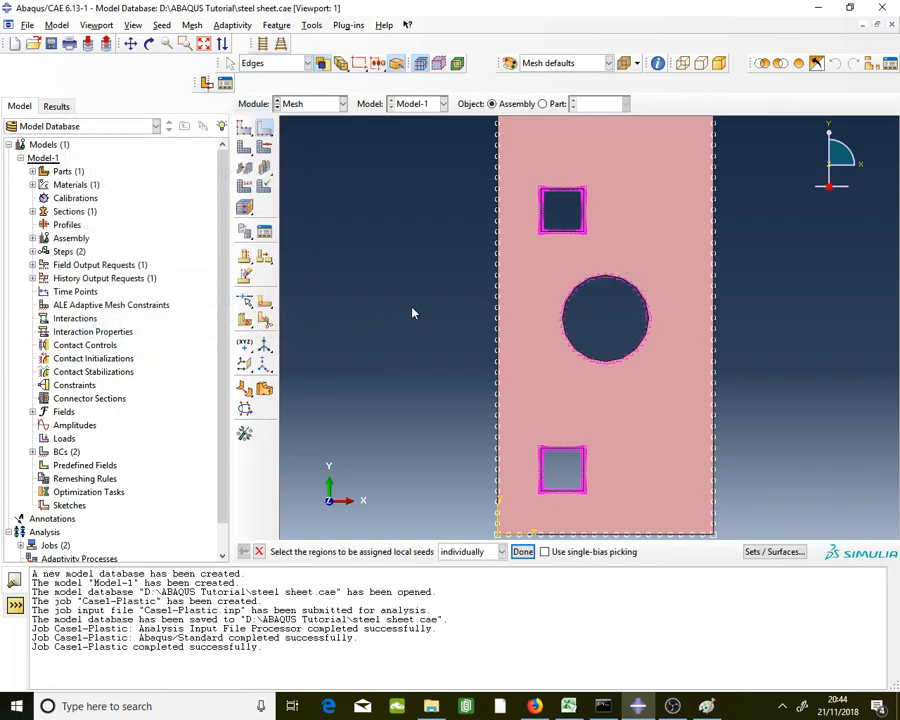
middle_click(410, 317)
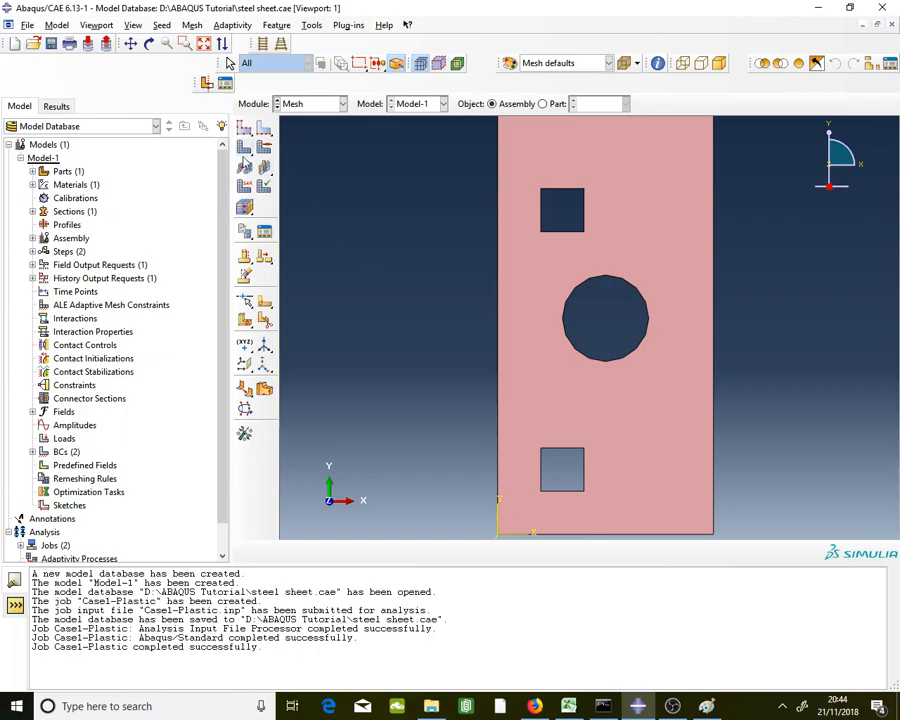
- Mesh the sheet instance with the new seeds and inspect the refined mesh around the upper square hole
click(245, 166)
click(395, 551)
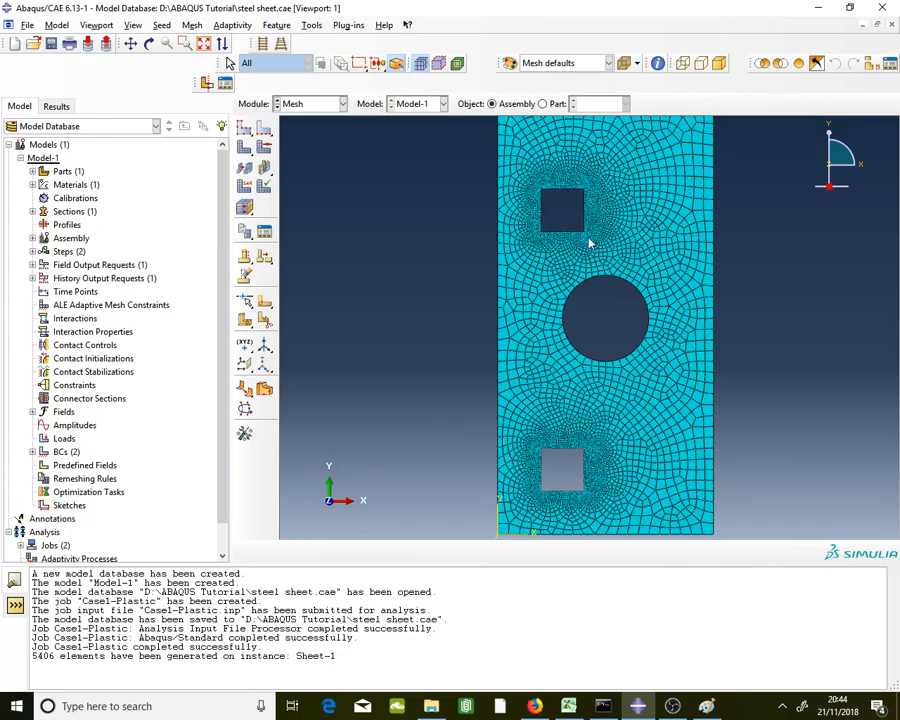
scroll(586, 256, down, 5)
scroll(513, 208, up, 6)
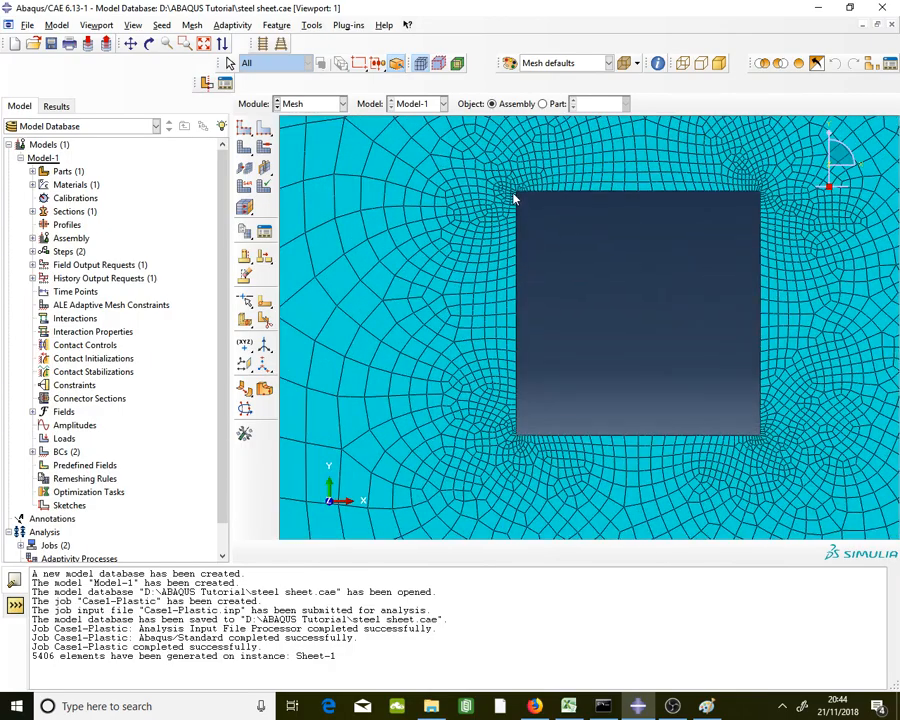
scroll(568, 205, up, 1)
scroll(421, 237, up, 1)
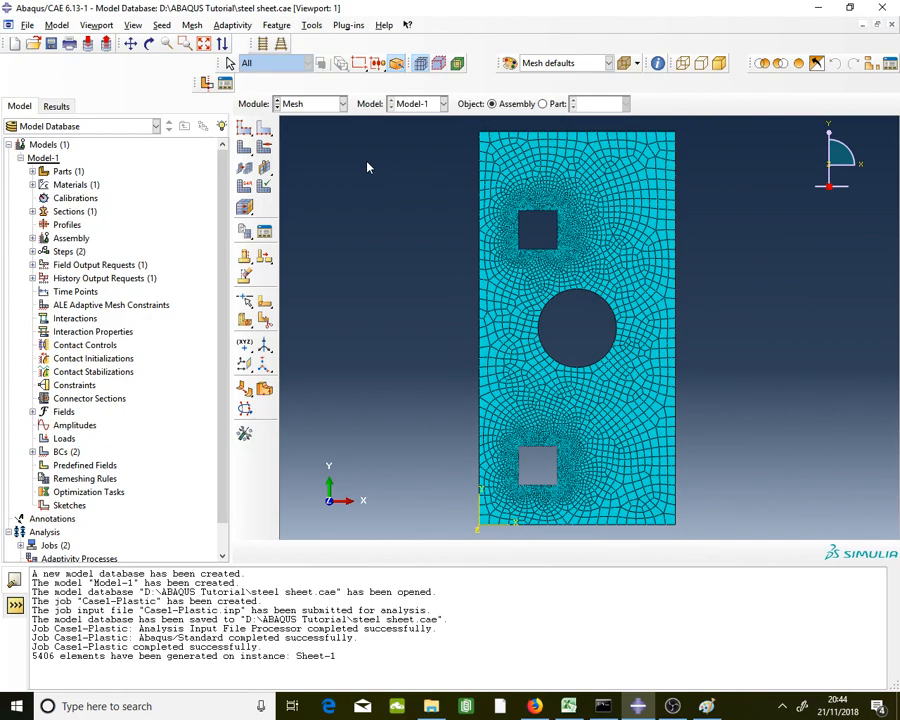
- Switch to the Job module and save the model database
click(301, 104)
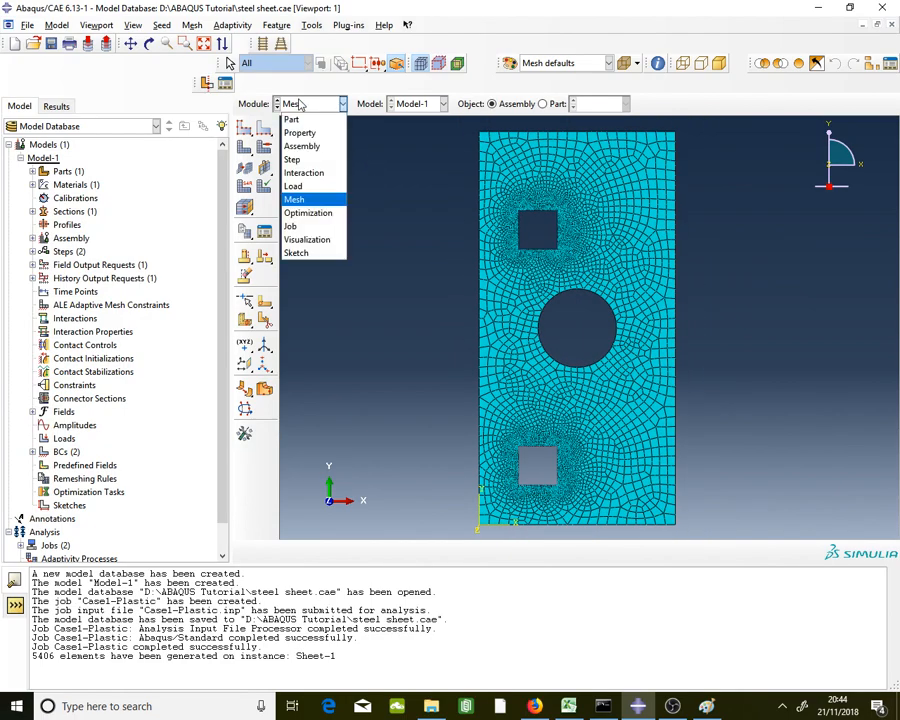
click(323, 232)
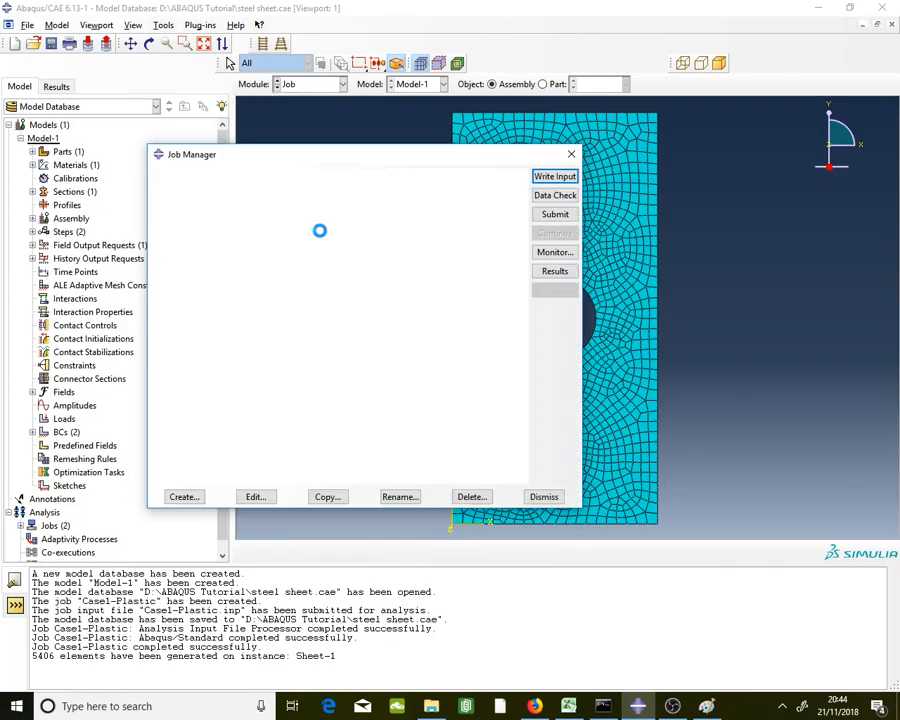
click(51, 45)
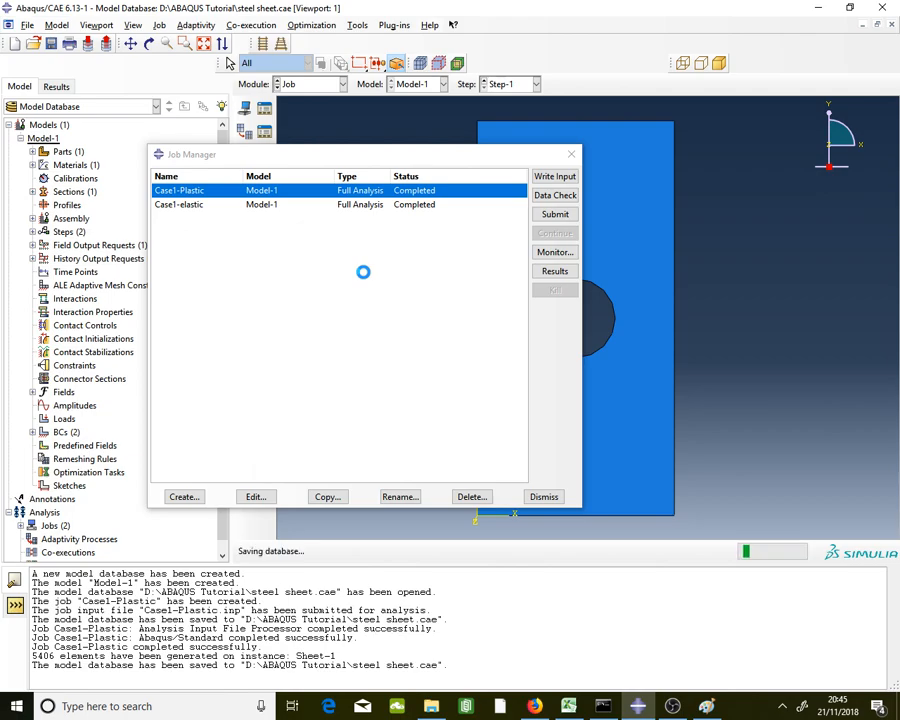
click(228, 206)
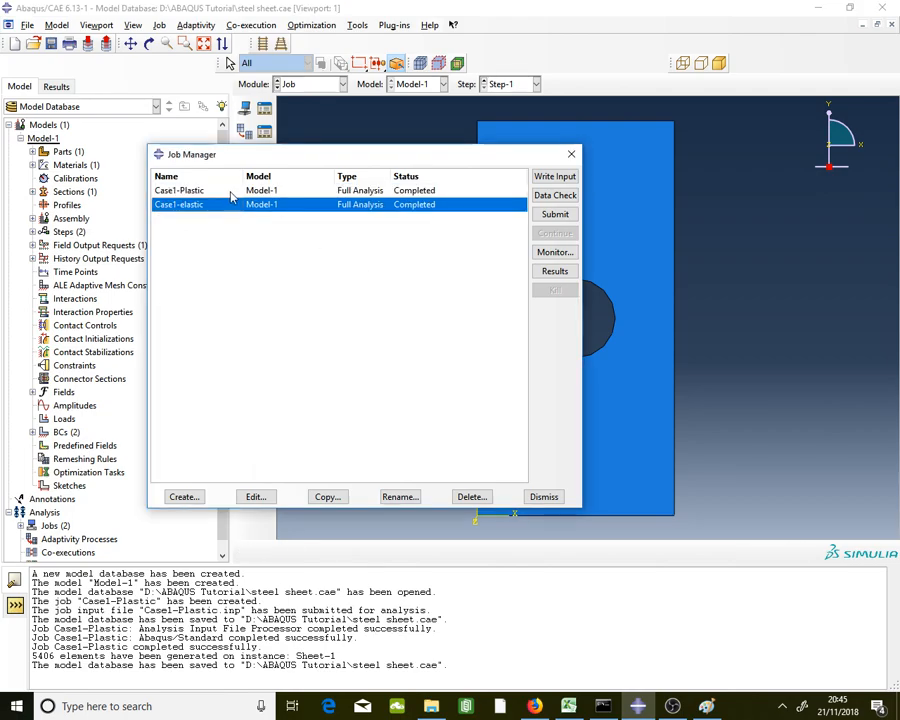
click(225, 191)
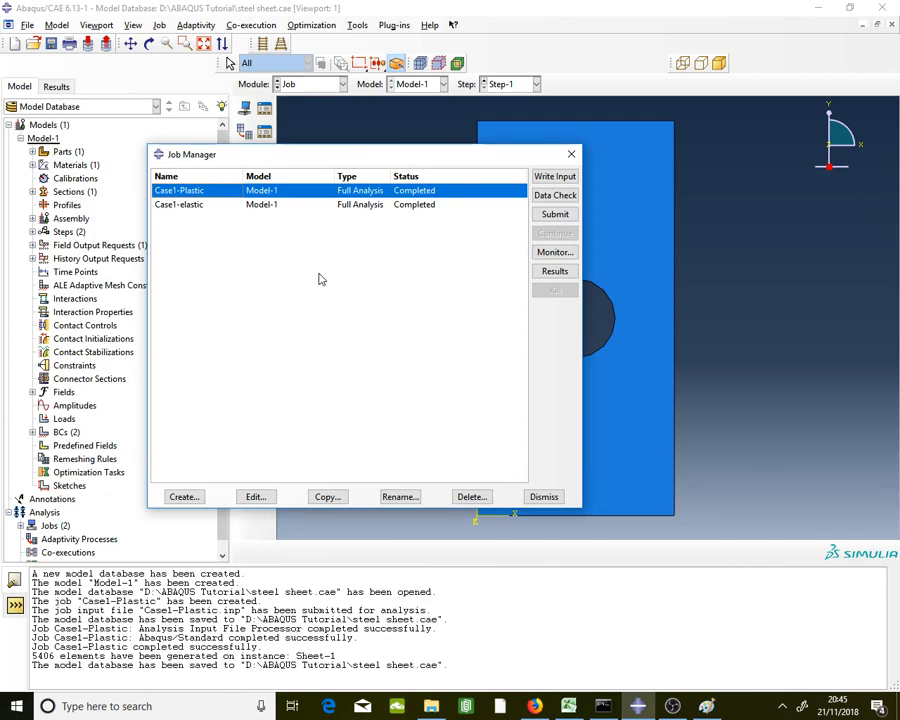
- Create a new job named Case1-Plastic-RefineMesh with Model-1 as its source
click(186, 496)
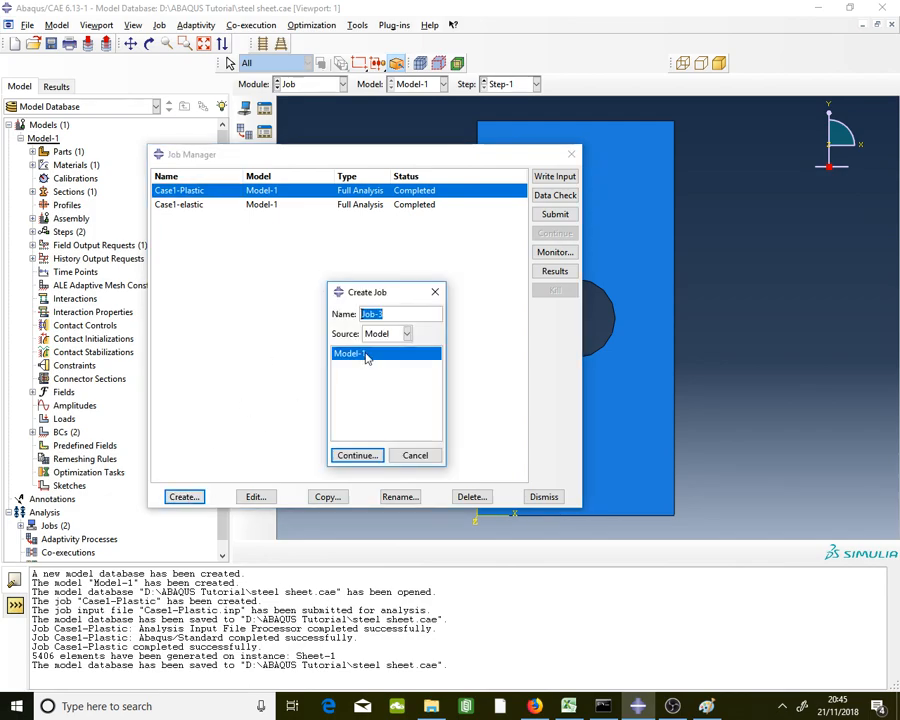
text(Cas)
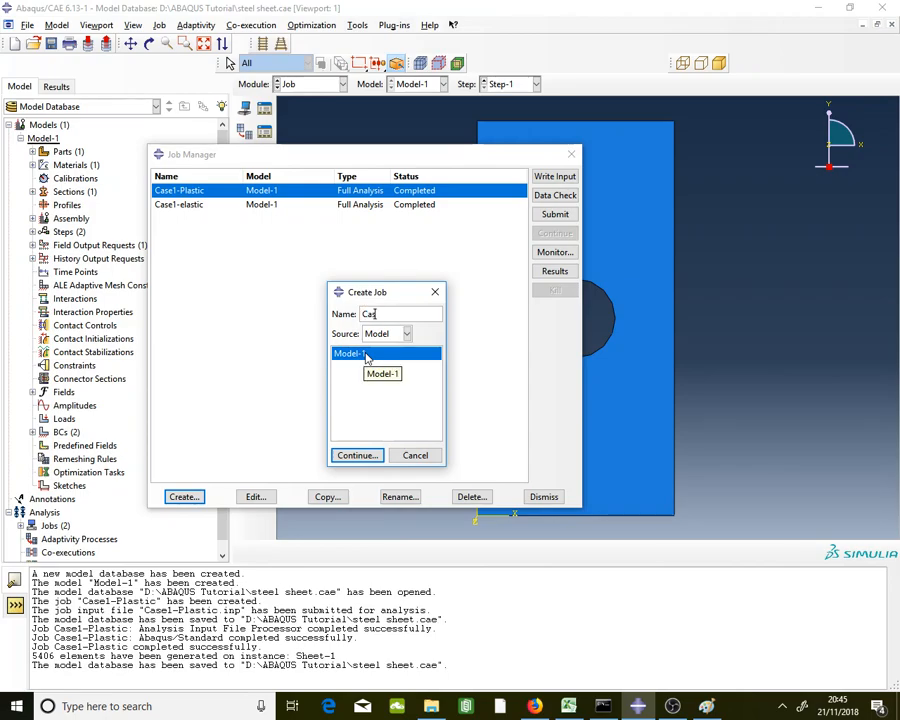
text(e1-pl)
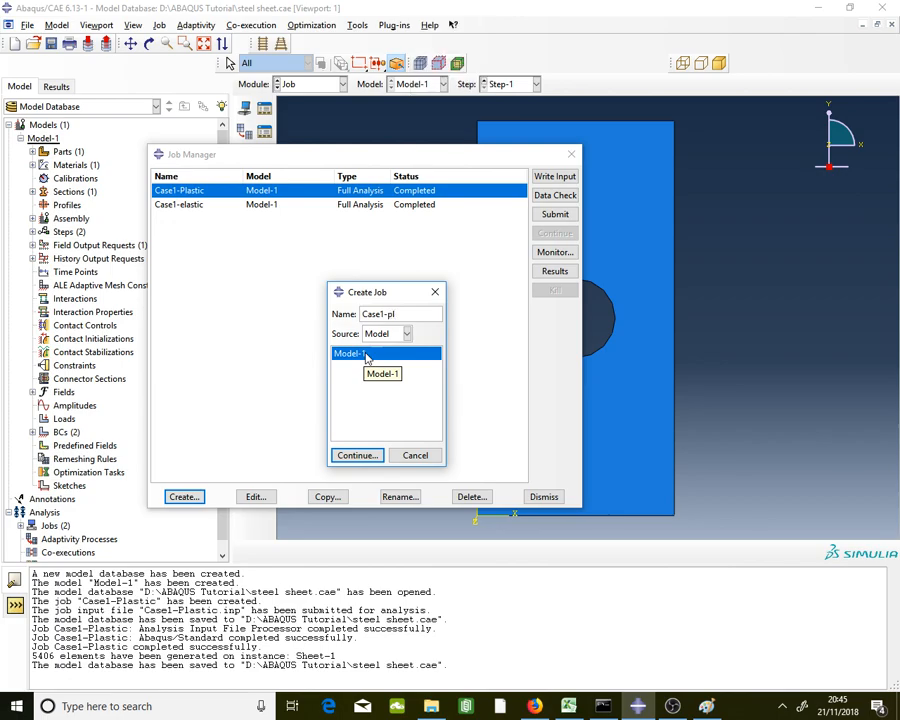
key(BackSpace)
key(BackSpace)
key(Caps_Lock)
text(P)
key(Caps_Lock)
text(la)
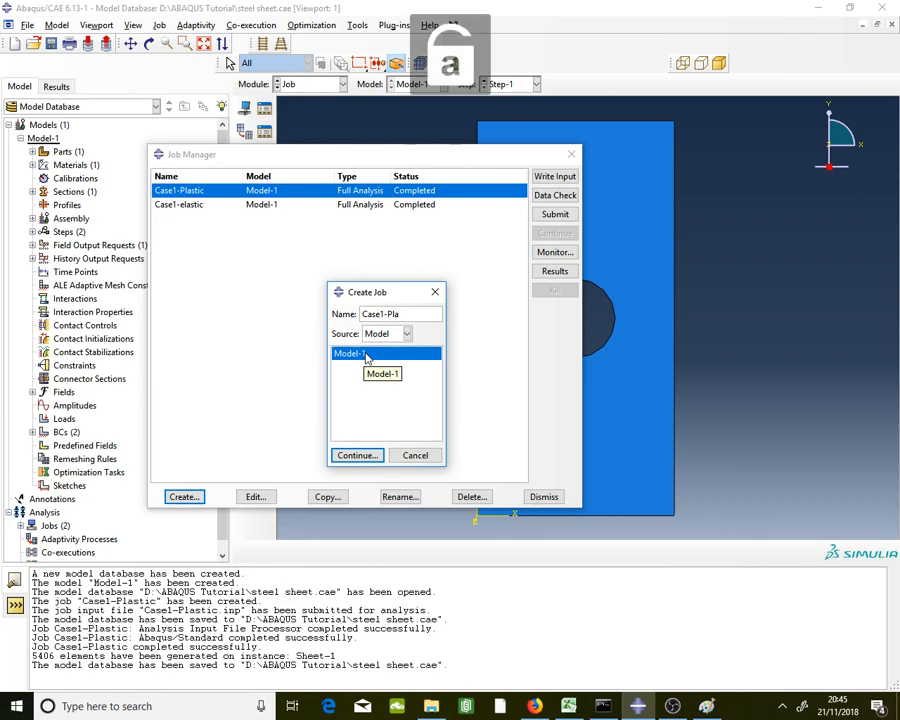
text(stic)
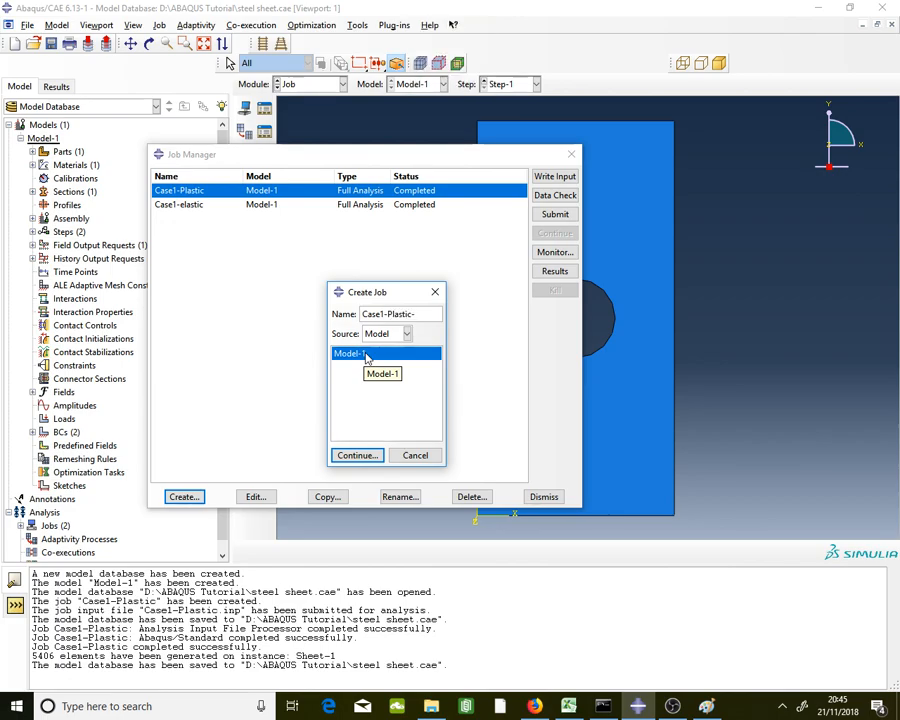
text(-)
key(Caps_Lock)
text(R)
key(Caps_Lock)
text(efine)
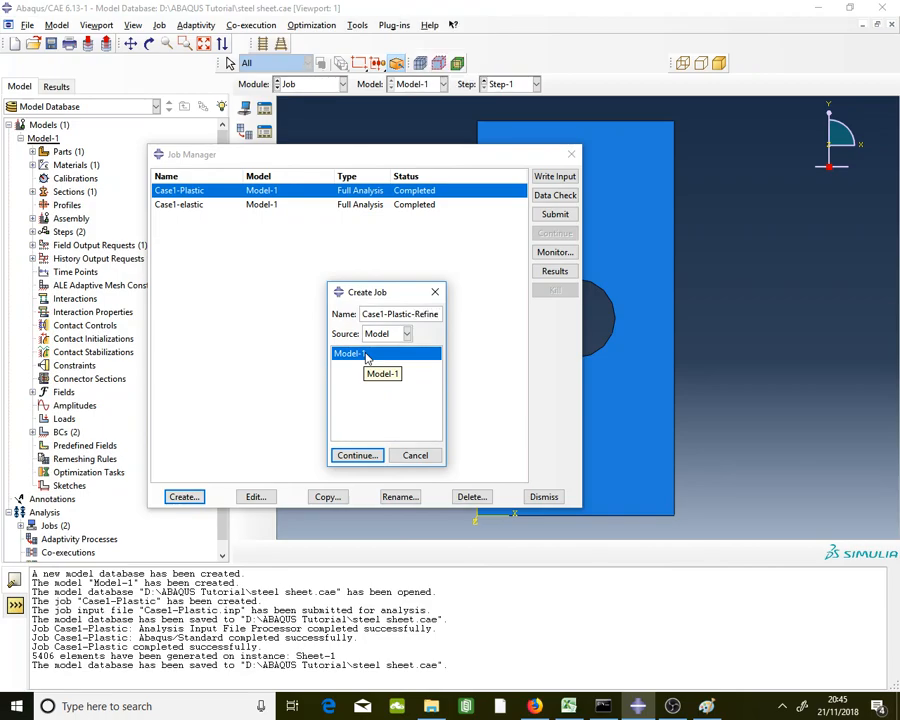
key(Caps_Lock)
text(M)
key(Caps_Lock)
text(esh)
click(380, 455)
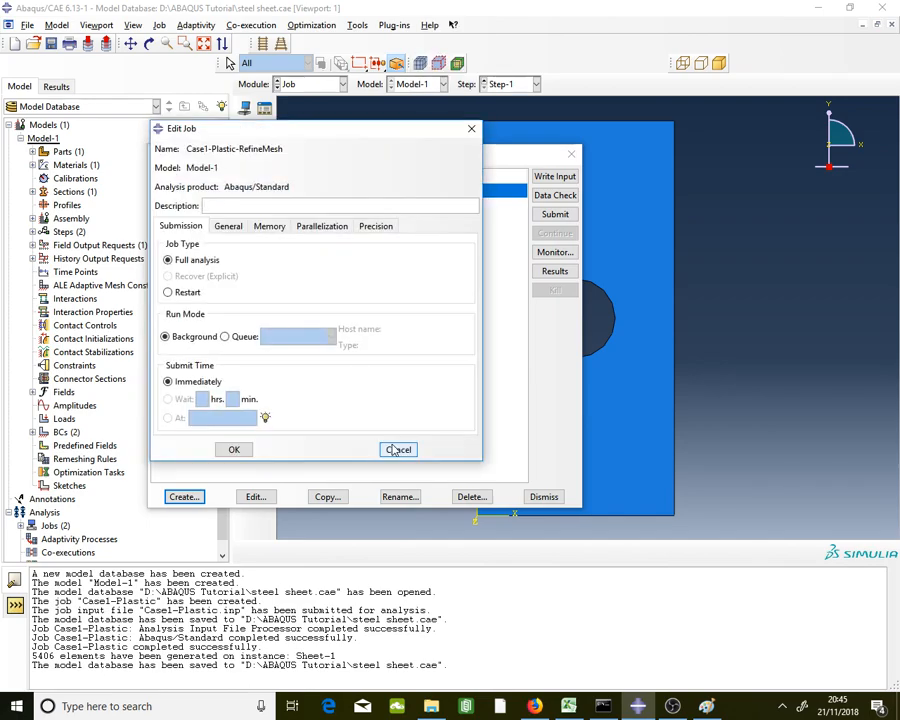
- Accept the default full-analysis settings for Case1-Plastic-RefineMesh, widen the job list's name column, and submit the job
click(232, 449)
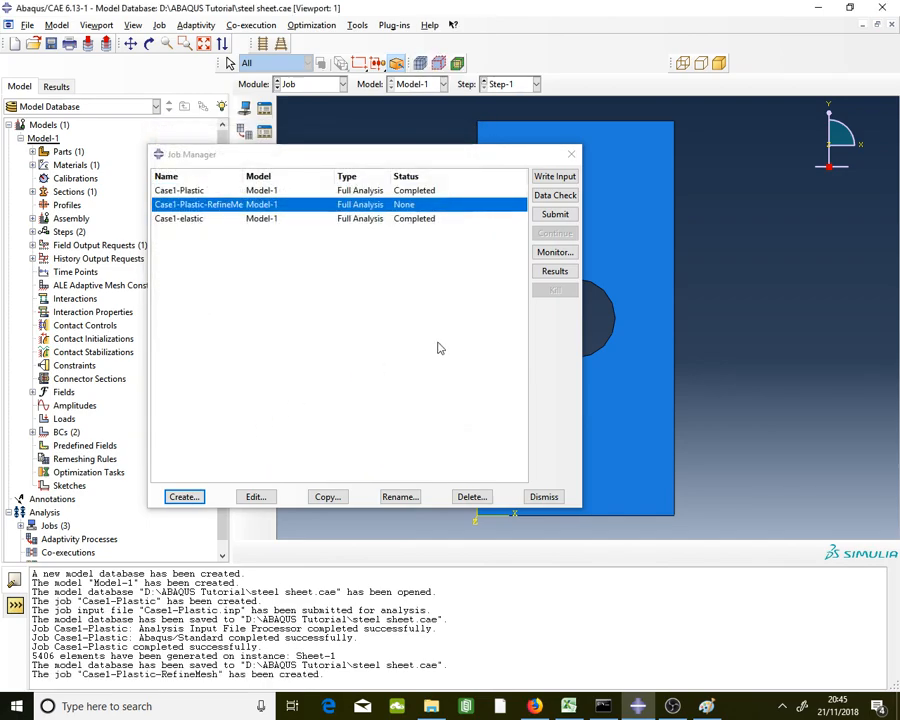
drag(243, 176, 257, 172)
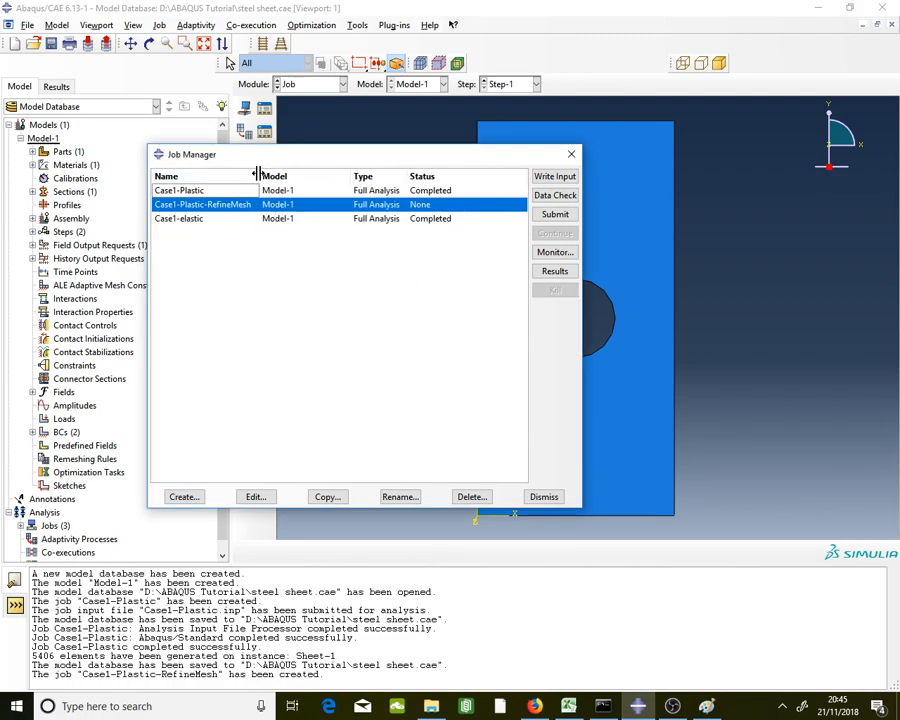
click(566, 214)
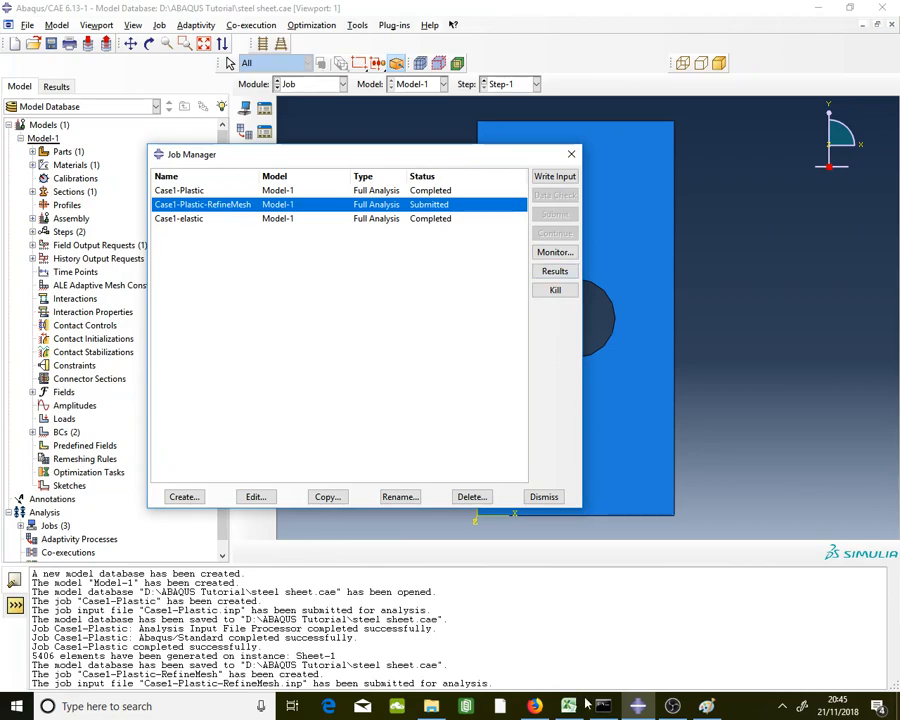
- Switch to the tutorial PDF in Firefox and look through pages 36 to 46 for the remeshing and XY data extraction instructions
click(549, 713)
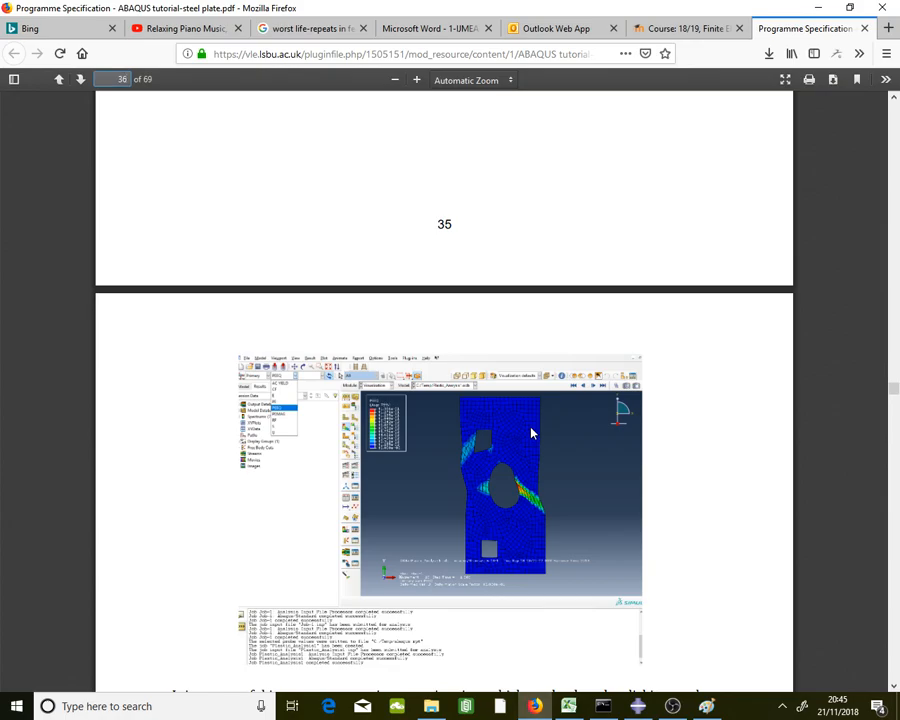
scroll(536, 432, down, 10)
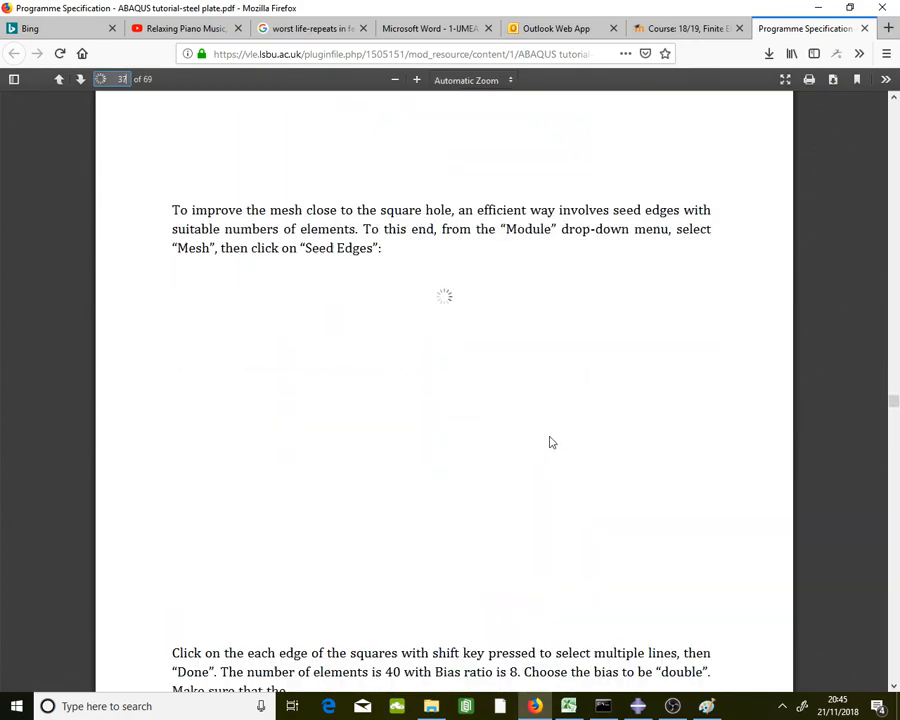
scroll(549, 442, down, 5)
scroll(549, 442, down, 10)
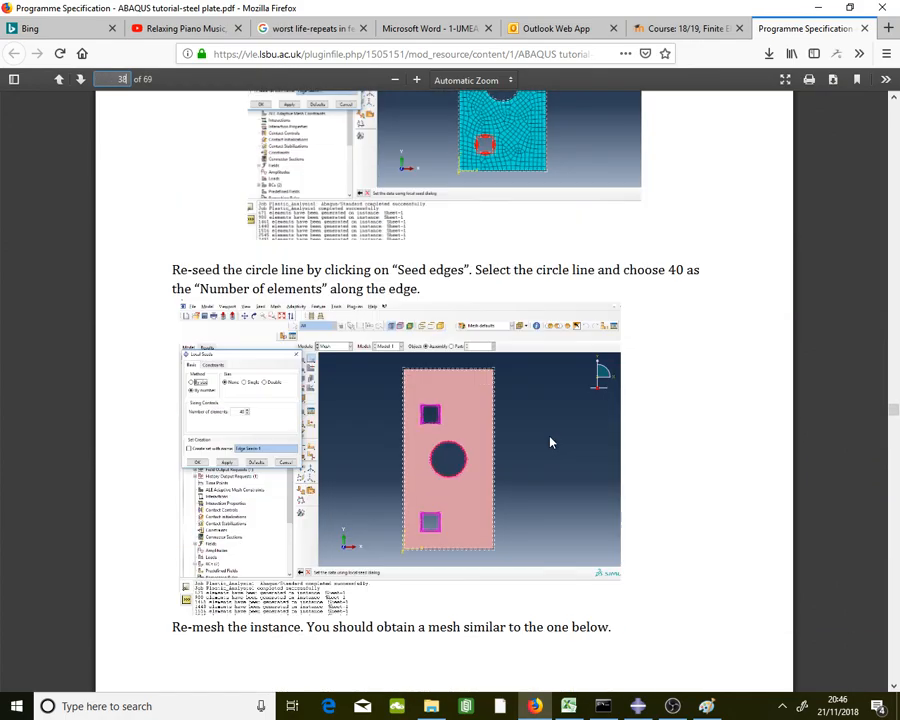
scroll(549, 442, down, 10)
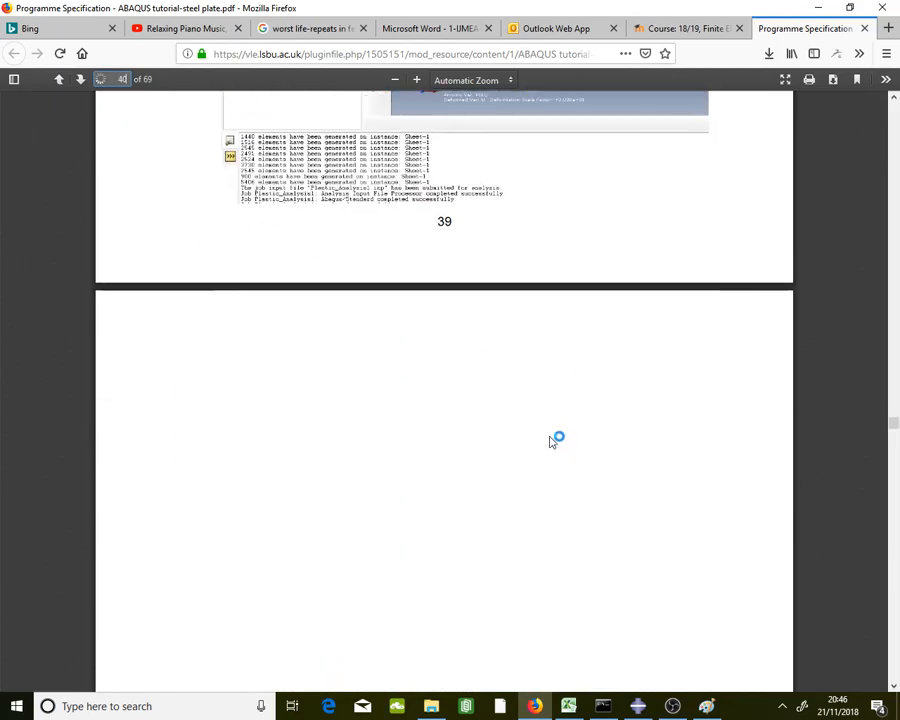
scroll(549, 442, down, 15)
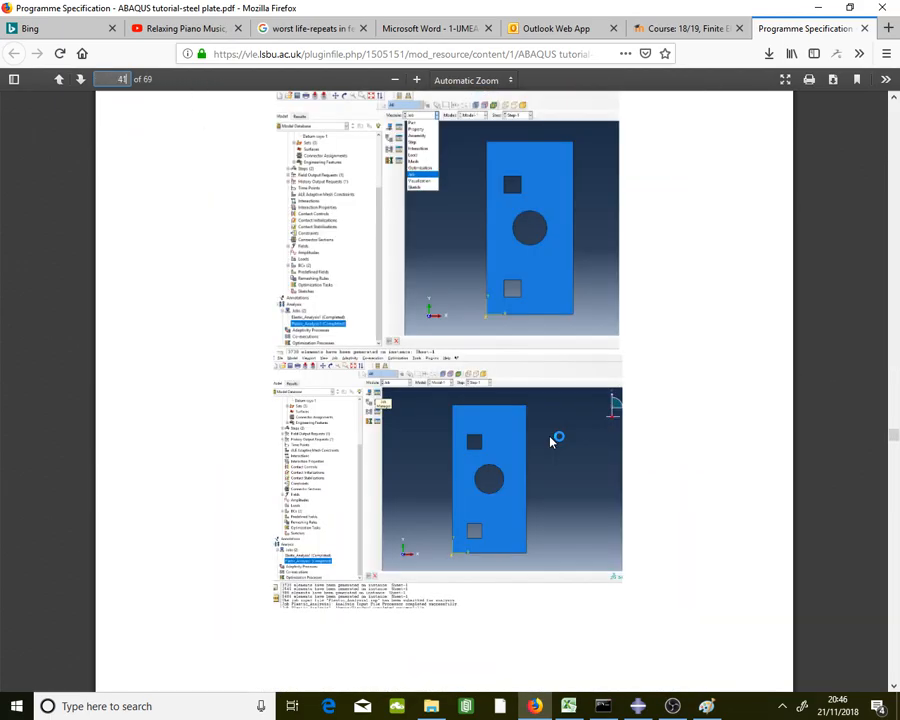
scroll(549, 442, down, 15)
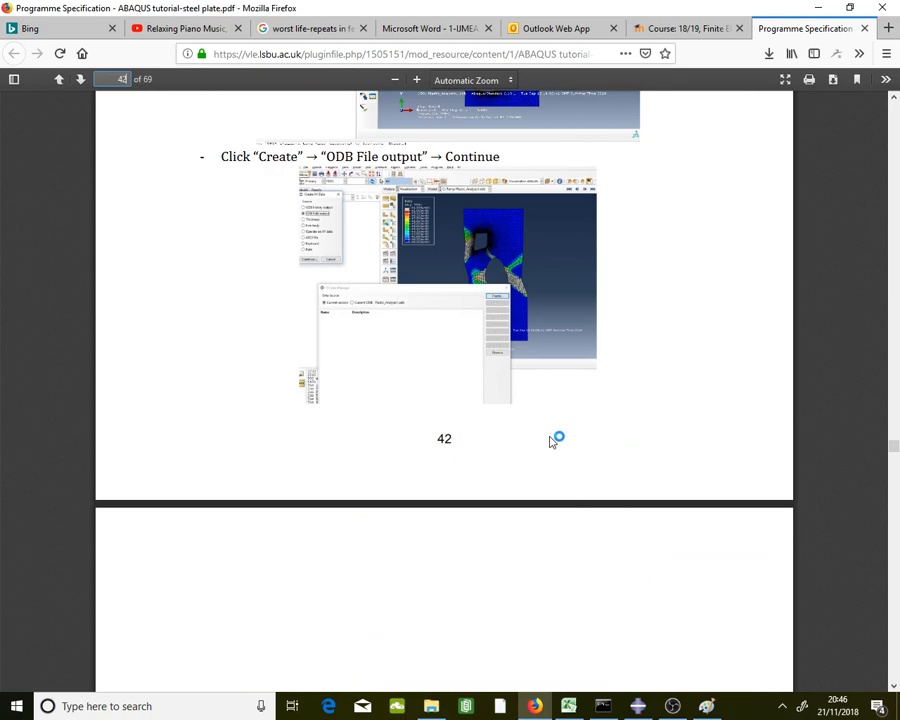
scroll(549, 442, down, 15)
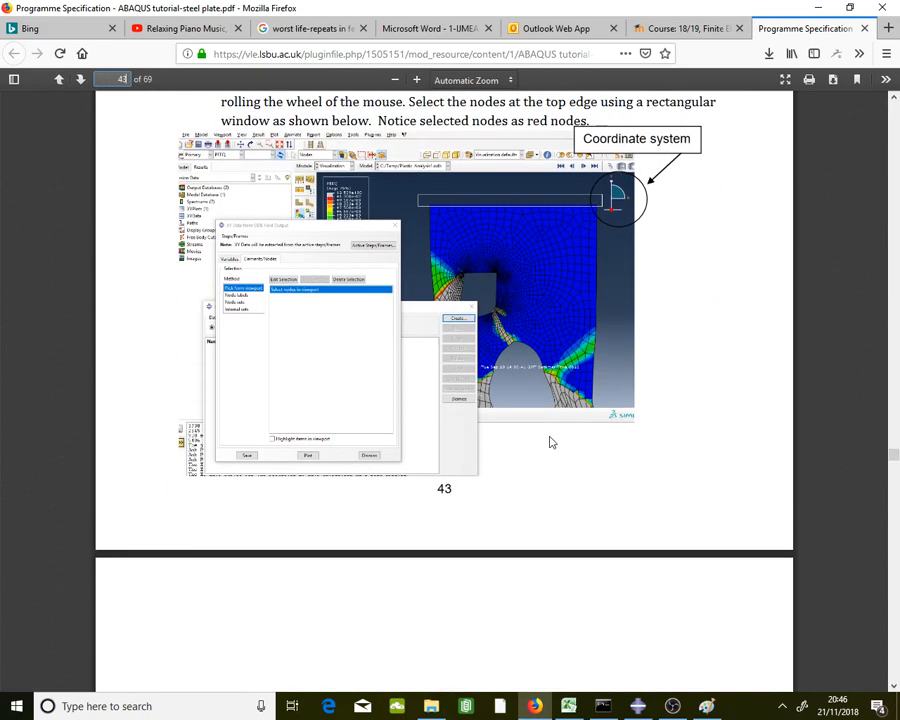
scroll(549, 442, down, 15)
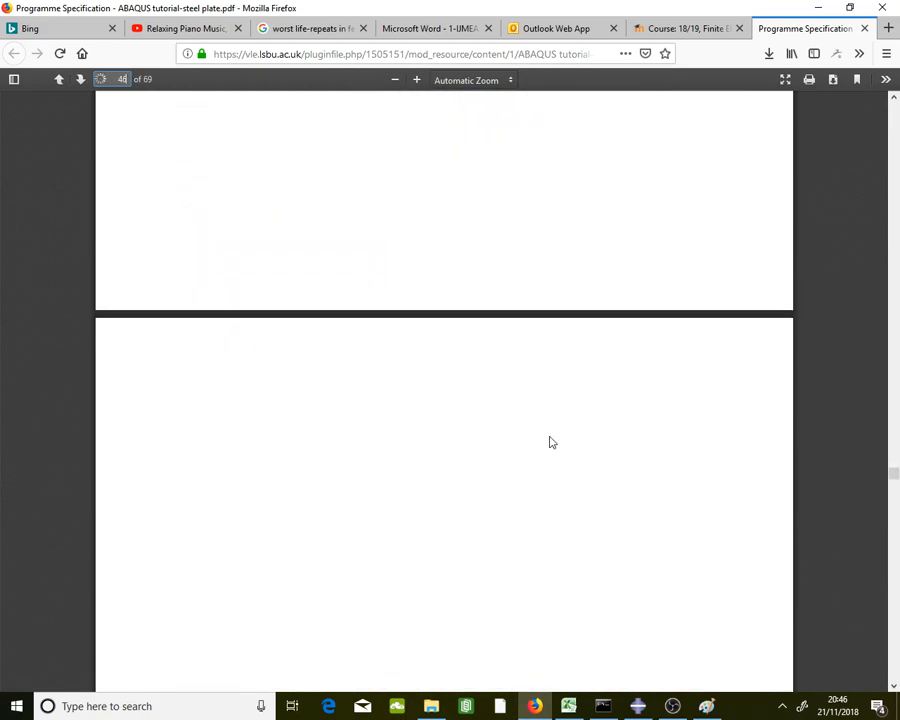
scroll(549, 442, down, 15)
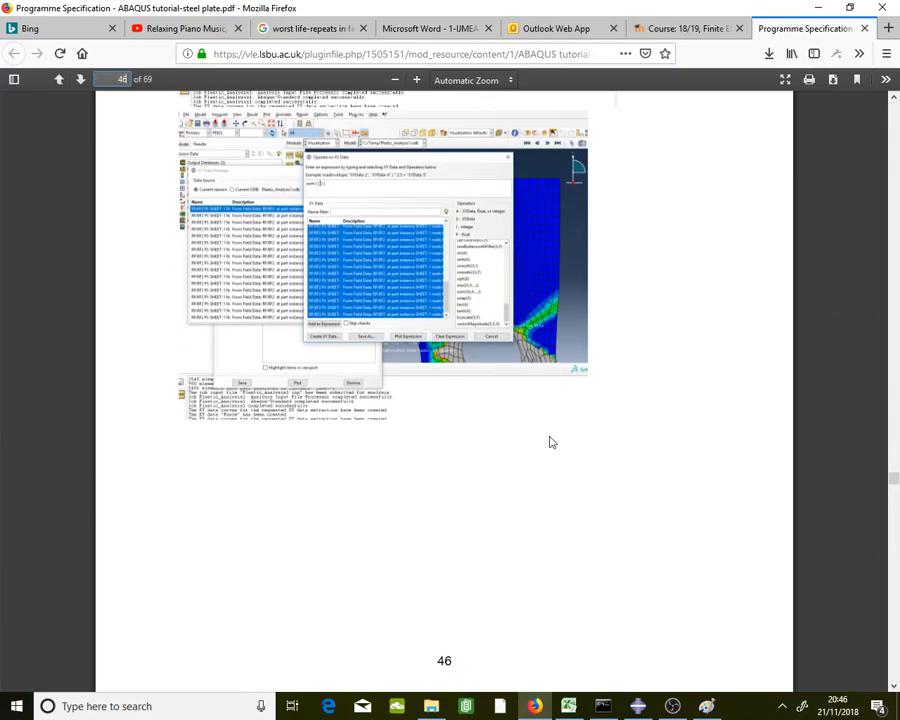
- Look through pages 46 to 60 of the tutorial PDF for the force and displacement extraction and the Case 2 distributed-load instructions
scroll(549, 442, down, 15)
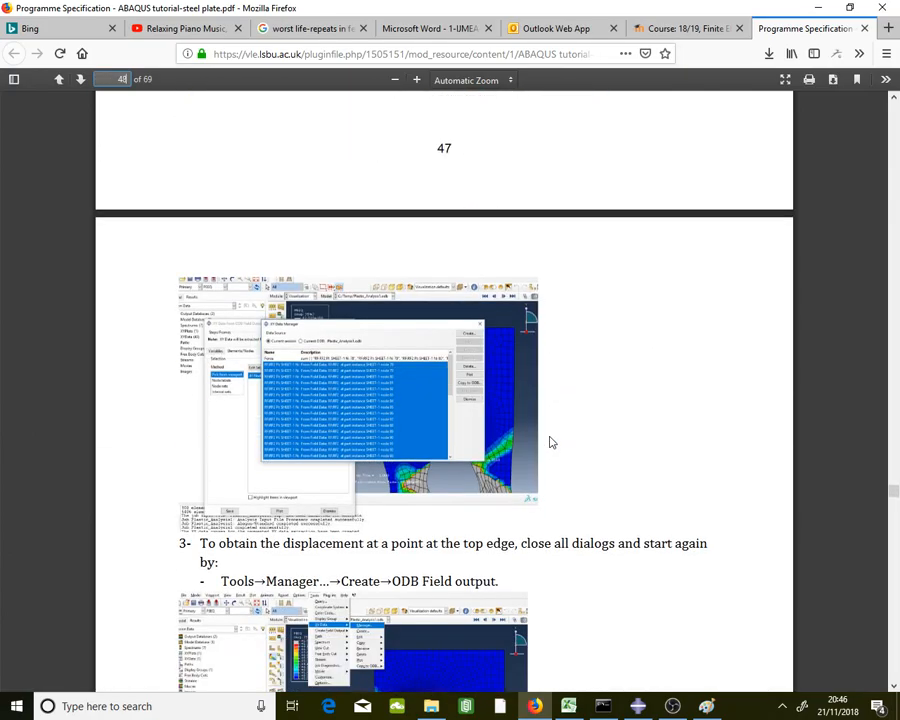
scroll(549, 442, down, 15)
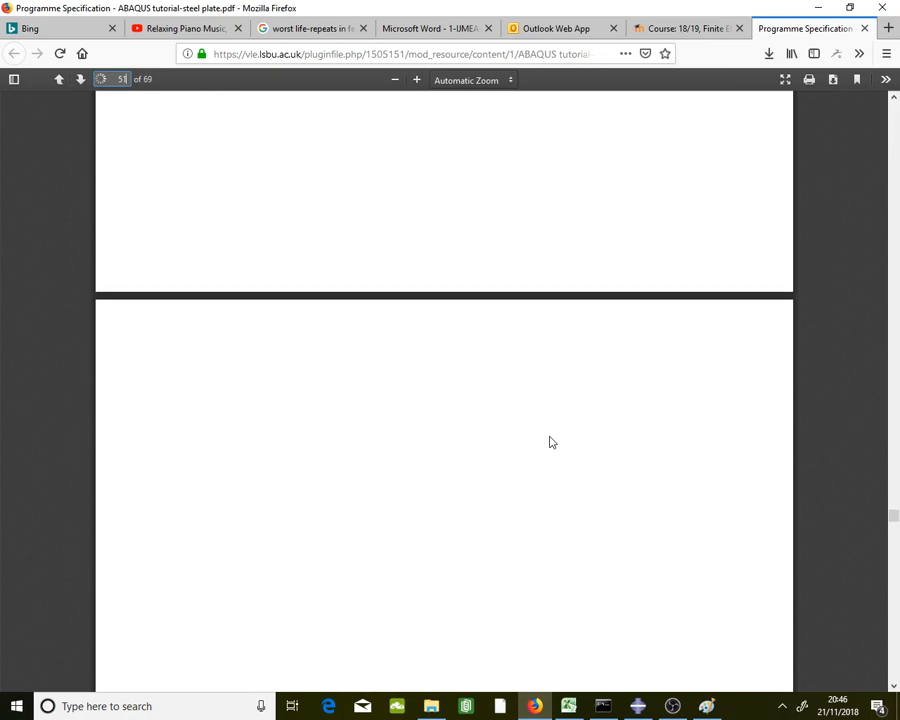
scroll(549, 442, down, 14)
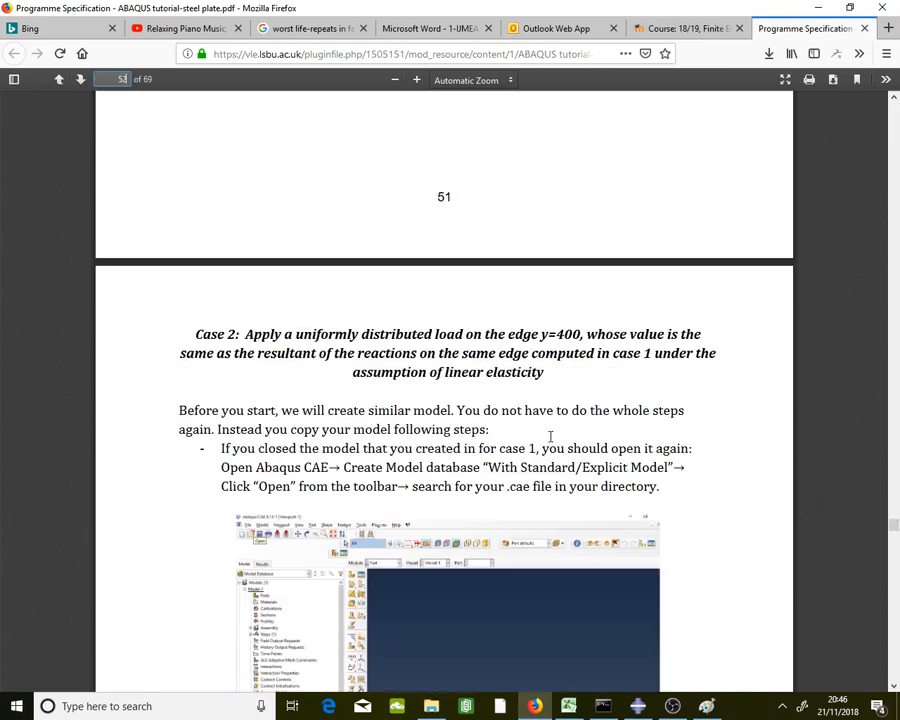
scroll(549, 442, down, 14)
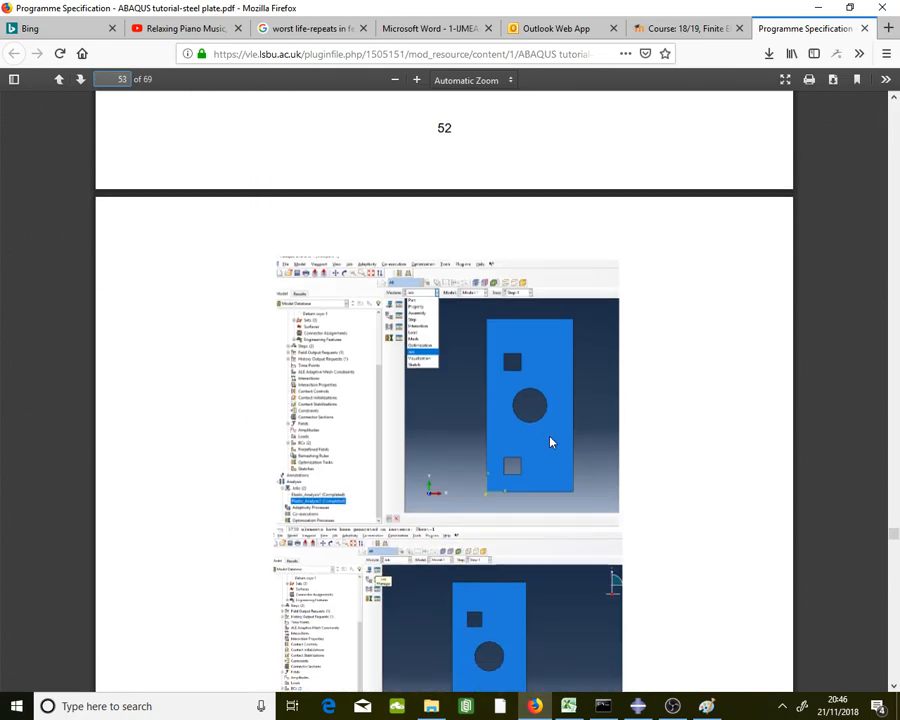
scroll(549, 442, down, 12)
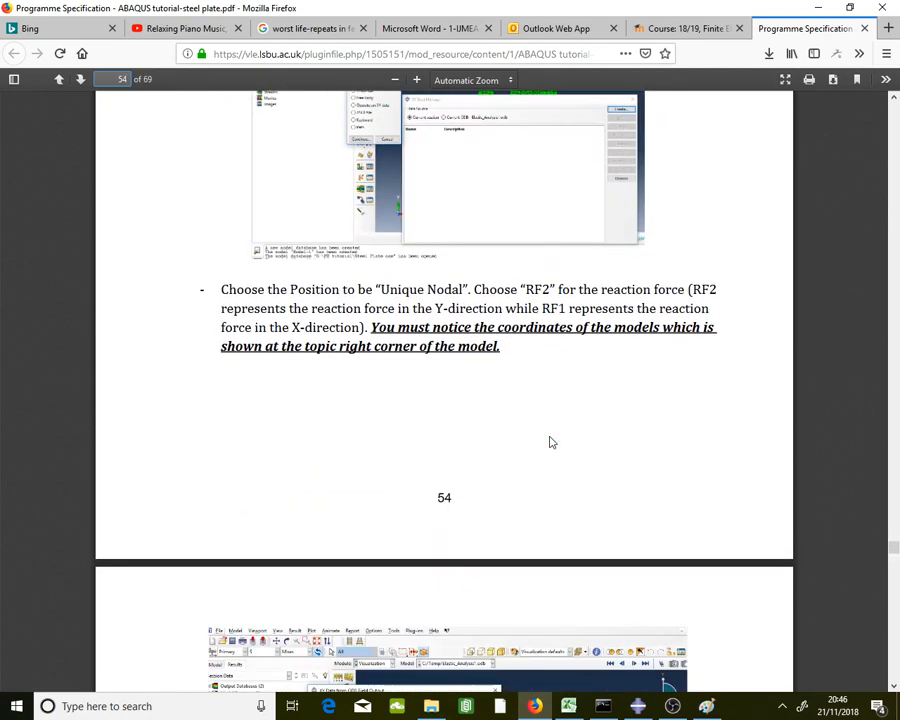
scroll(549, 442, down, 10)
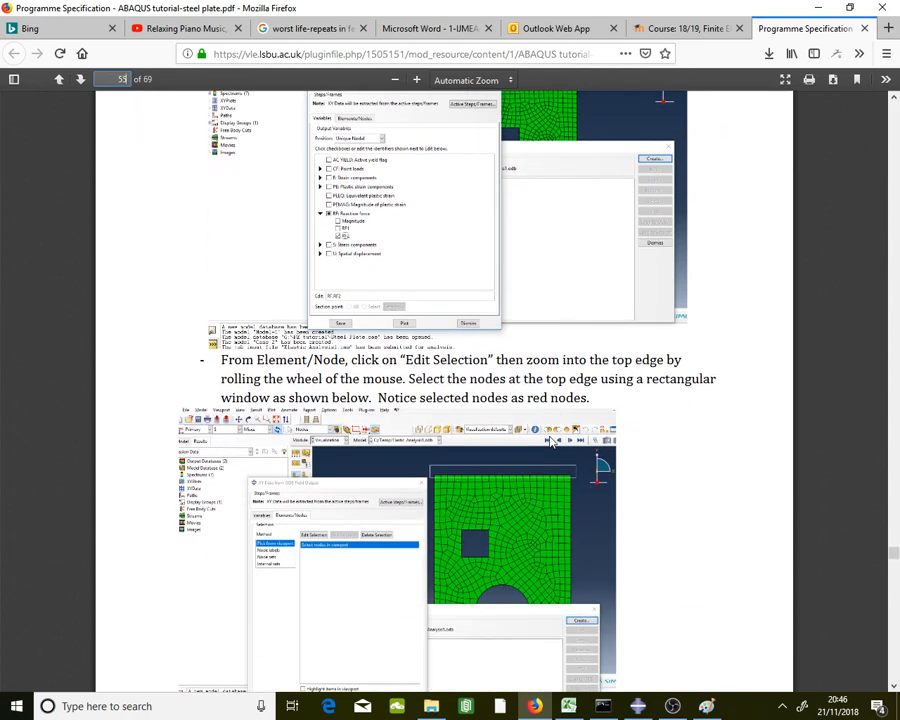
scroll(549, 442, up, 5)
scroll(549, 442, down, 10)
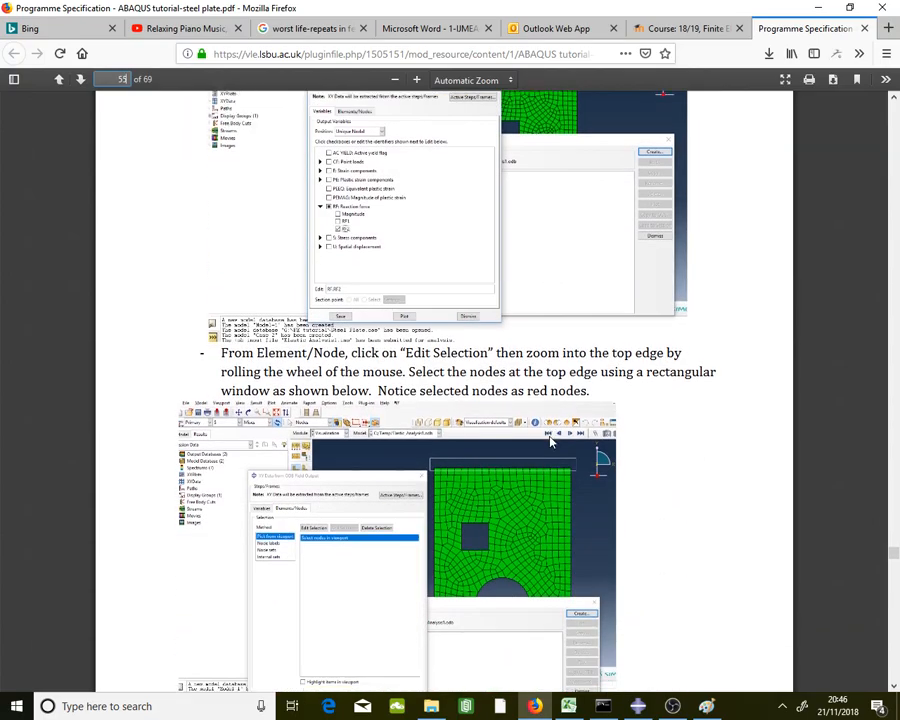
scroll(549, 442, down, 10)
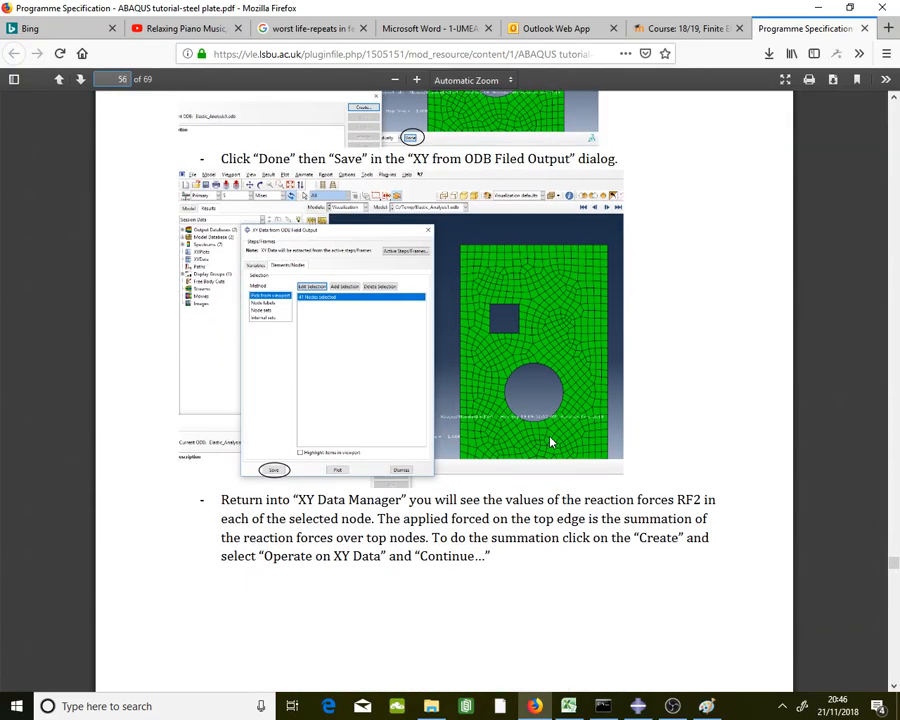
scroll(549, 442, down, 10)
scroll(549, 442, down, 10)
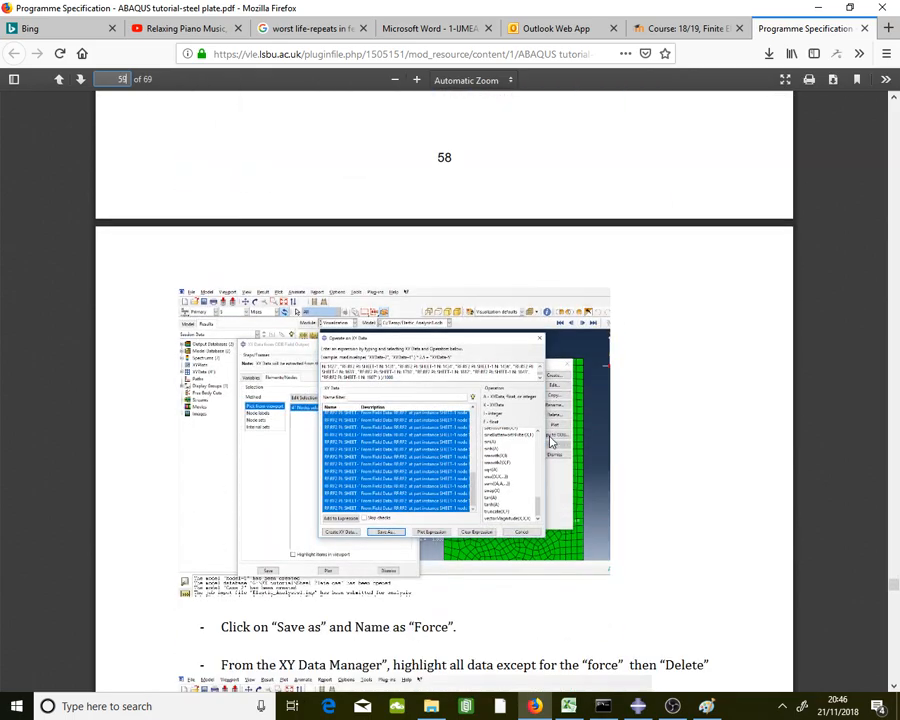
scroll(549, 442, down, 8)
scroll(549, 442, down, 10)
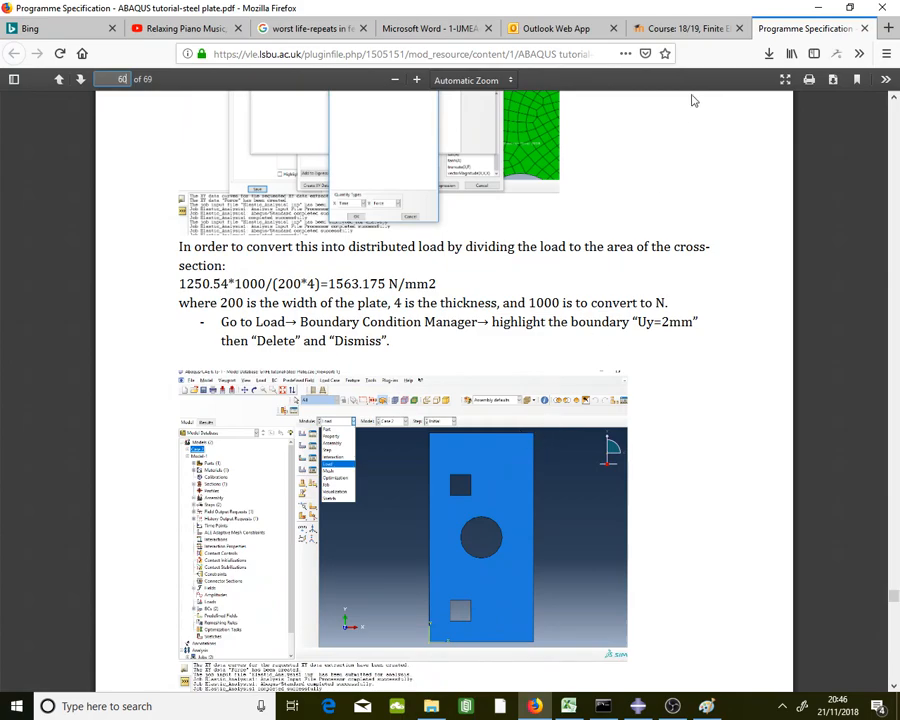
- Return to Abaqus/CAE and open the job monitor for Case1-Plastic-RefineMesh
click(812, 7)
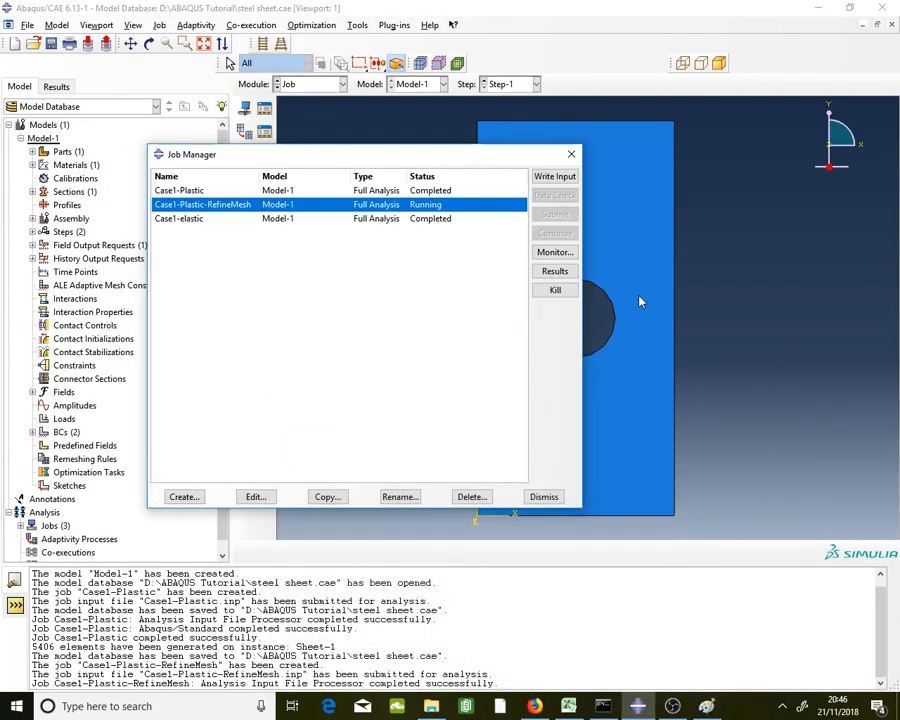
click(552, 252)
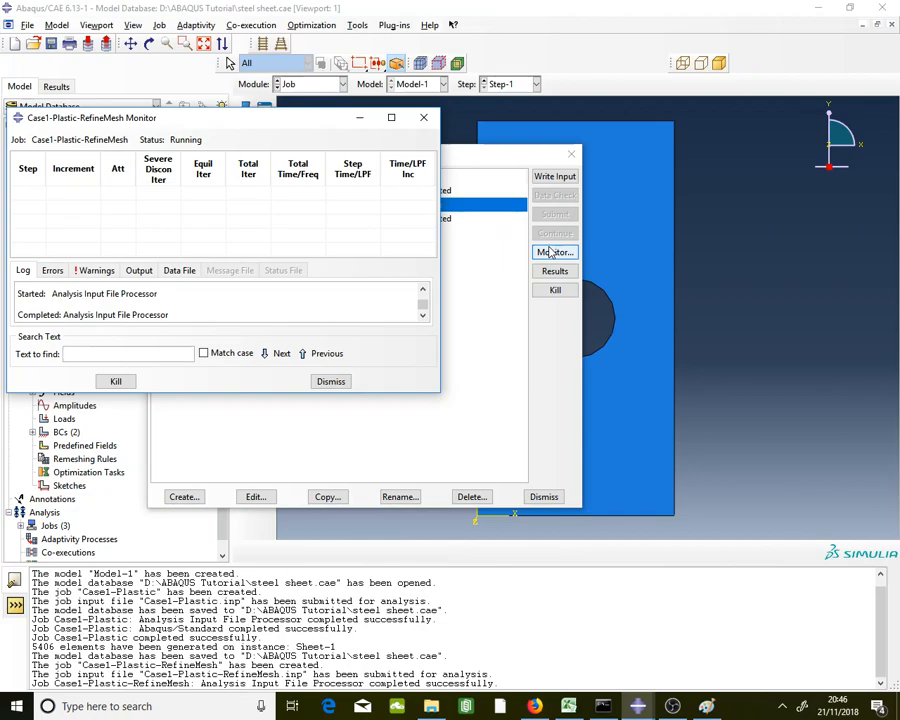
click(673, 706)
click(673, 706)
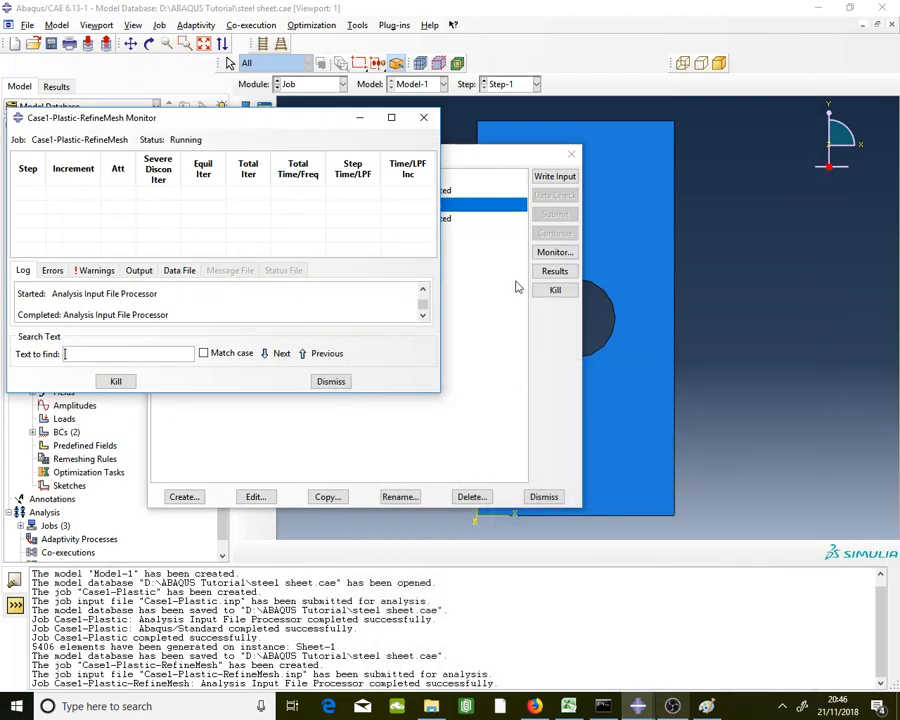
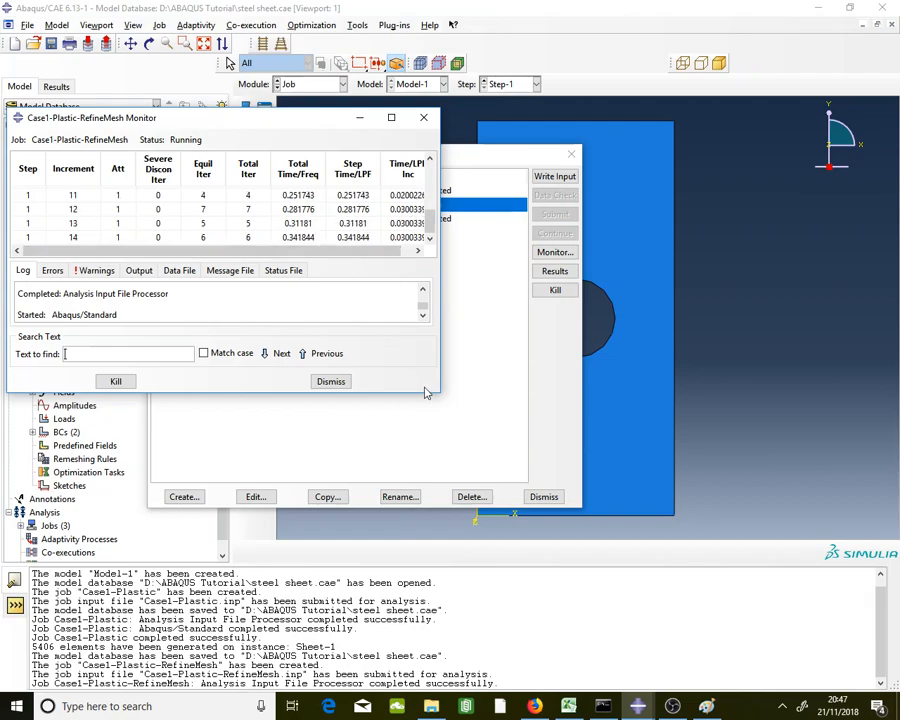
- Enlarge the Case1-Plastic-RefineMesh monitor, follow its increments and attempts until the analysis ends, and close the monitor
drag(437, 393, 500, 481)
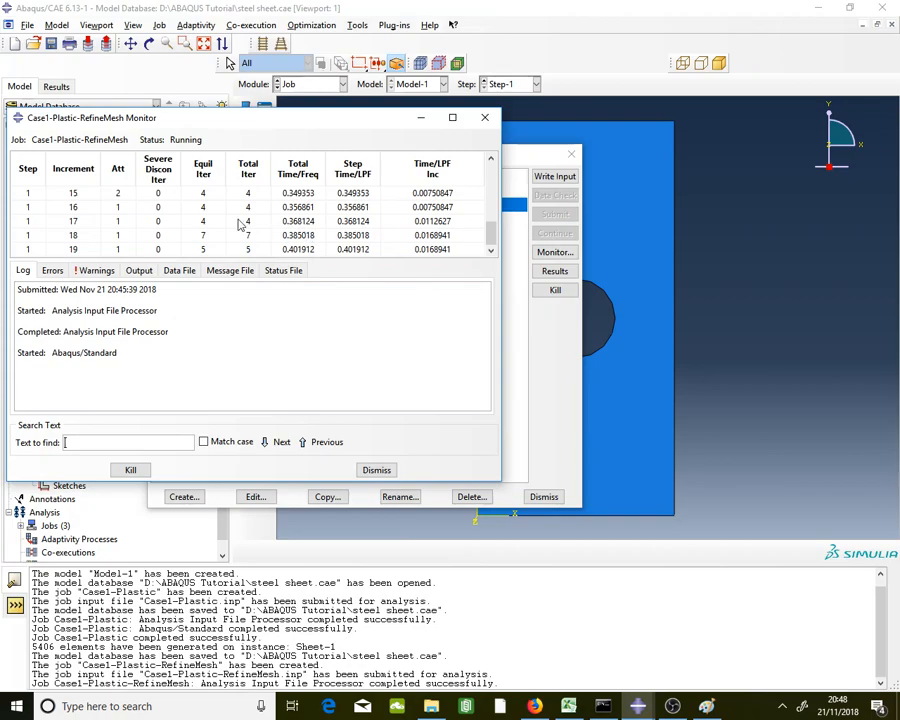
scroll(166, 213, up, 1)
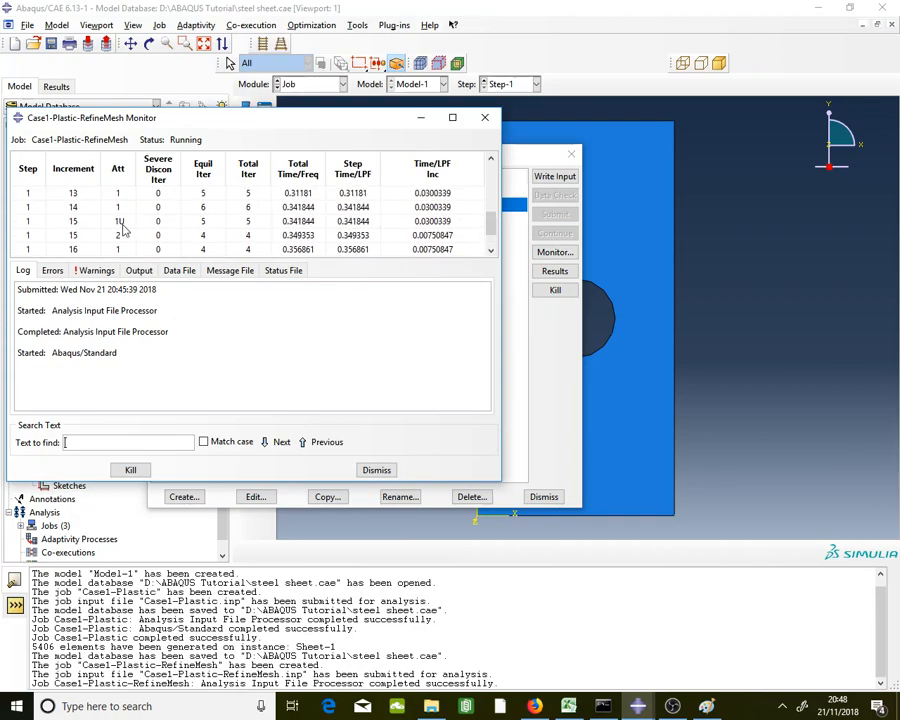
scroll(120, 232, up, 2)
scroll(117, 240, down, 1)
scroll(117, 240, down, 1)
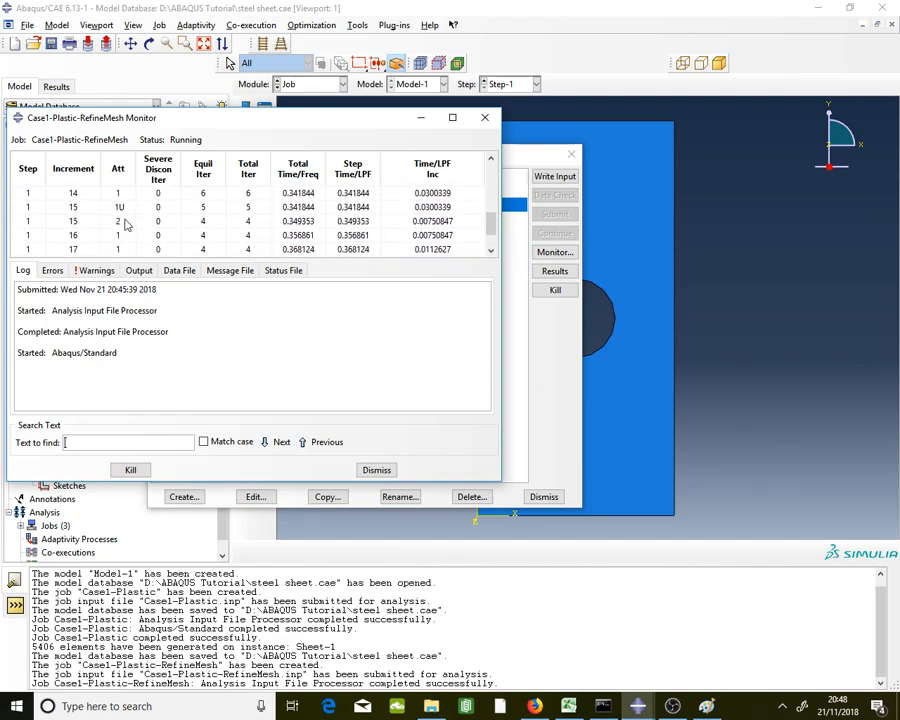
click(75, 222)
click(85, 207)
click(85, 221)
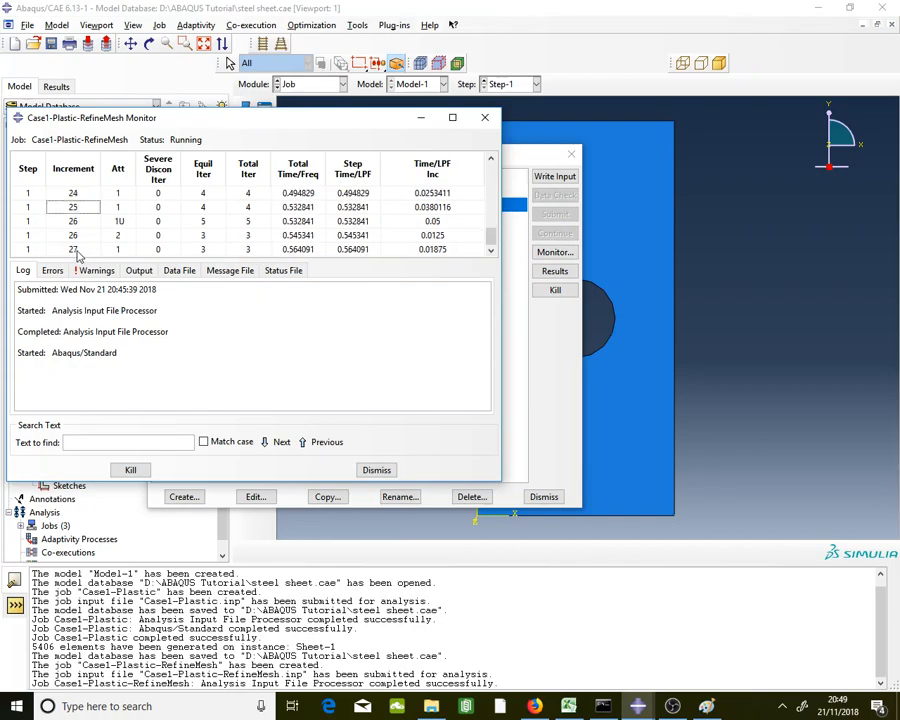
click(74, 222)
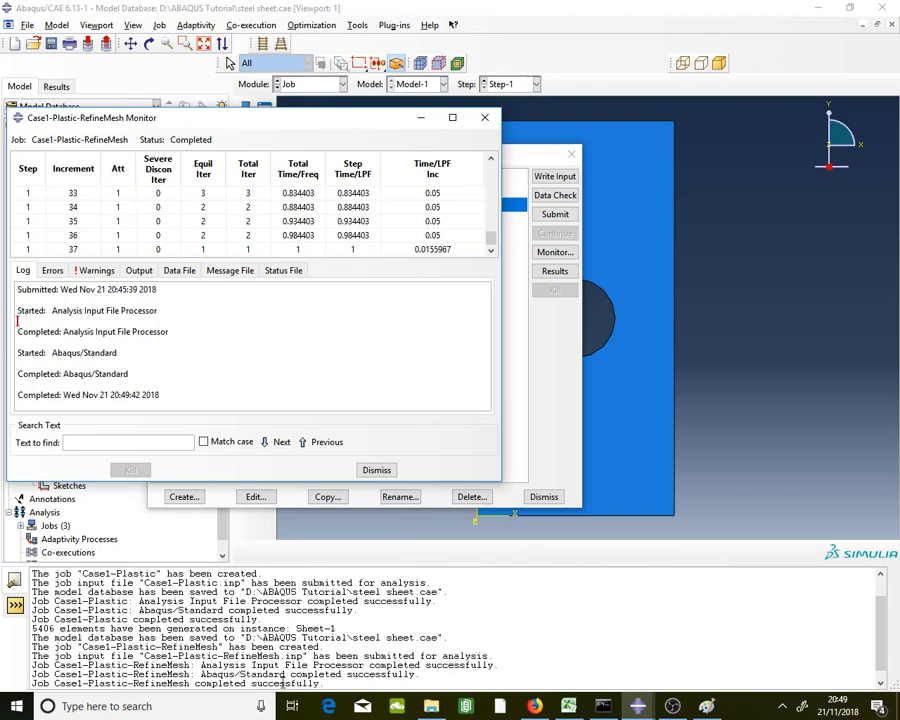
click(377, 470)
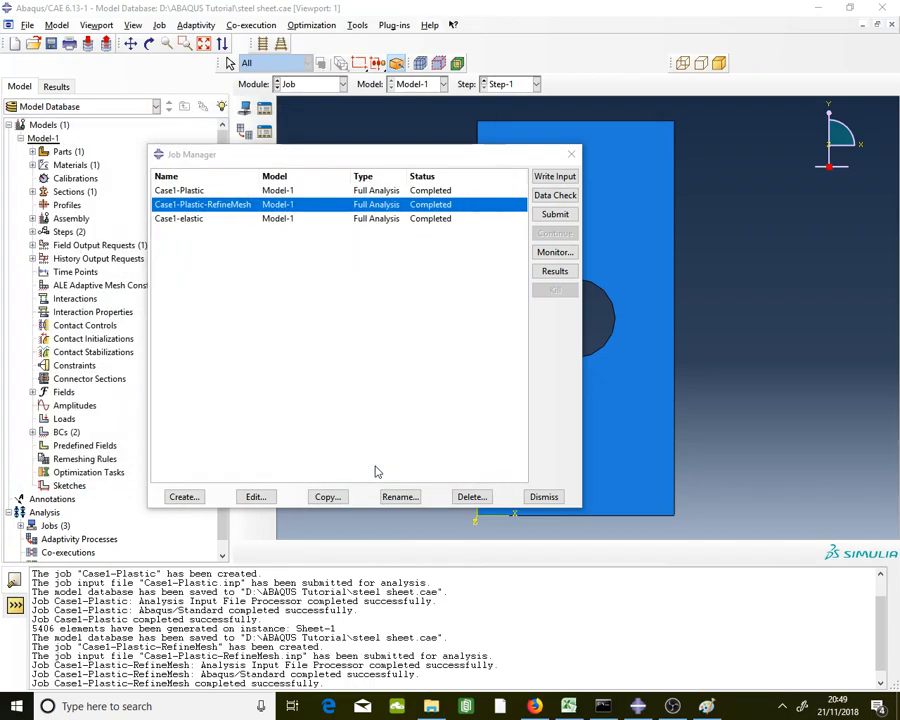
- Open the Case1-Plastic-RefineMesh results, plot Mises stress contours on the deformed shape, and inspect the area around the upper square hole
click(555, 271)
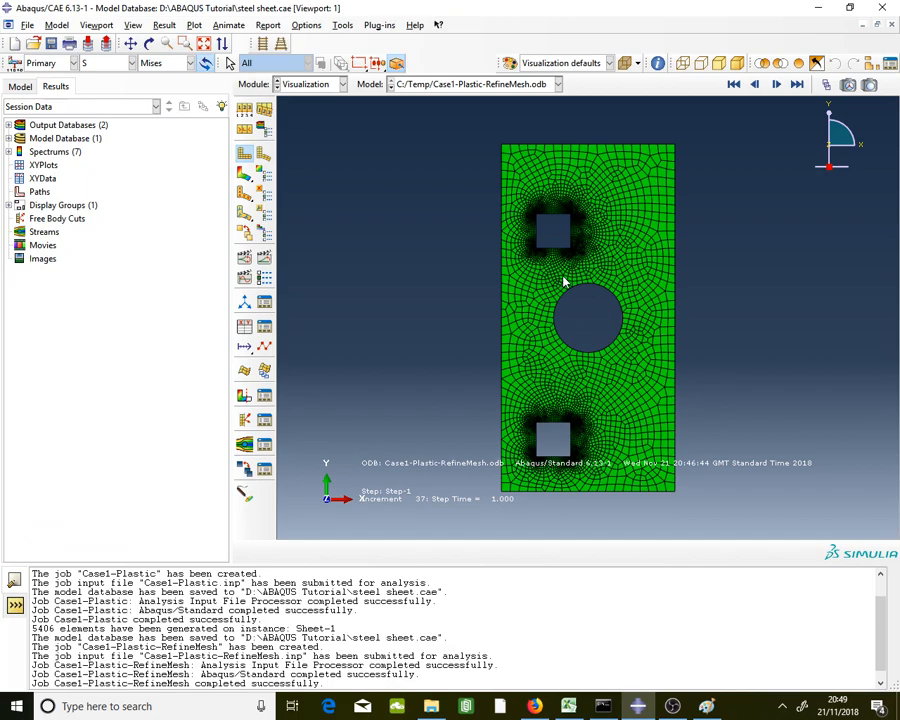
click(244, 175)
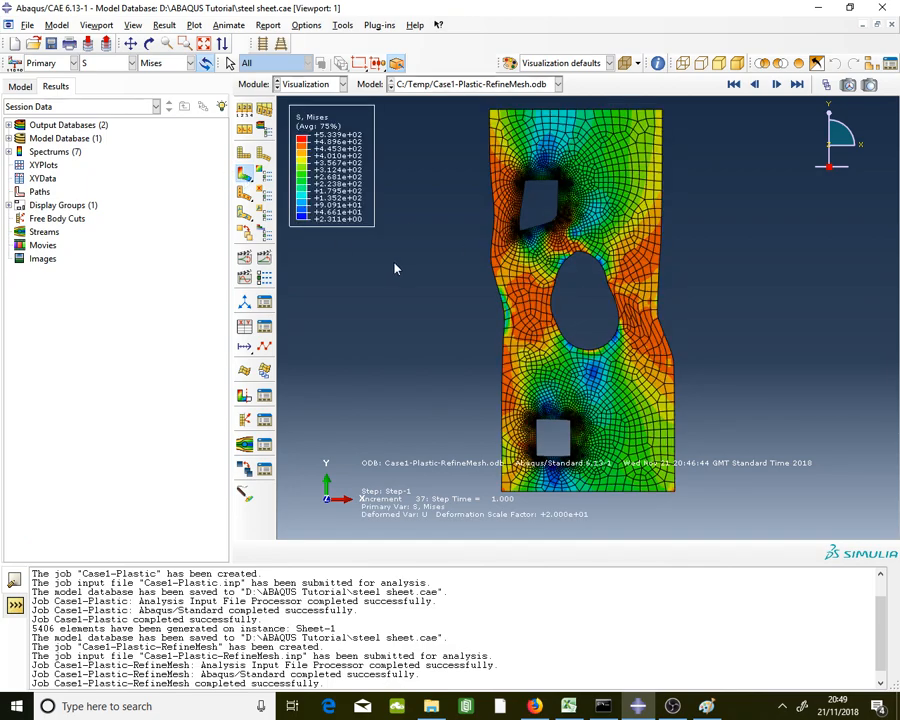
scroll(540, 240, down, 5)
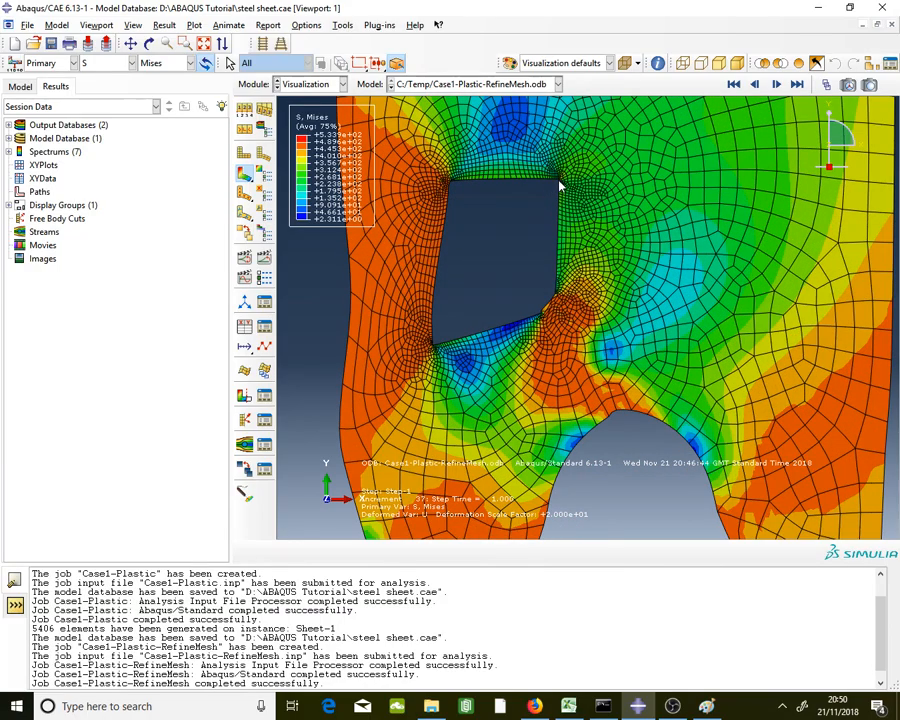
scroll(540, 195, up, 5)
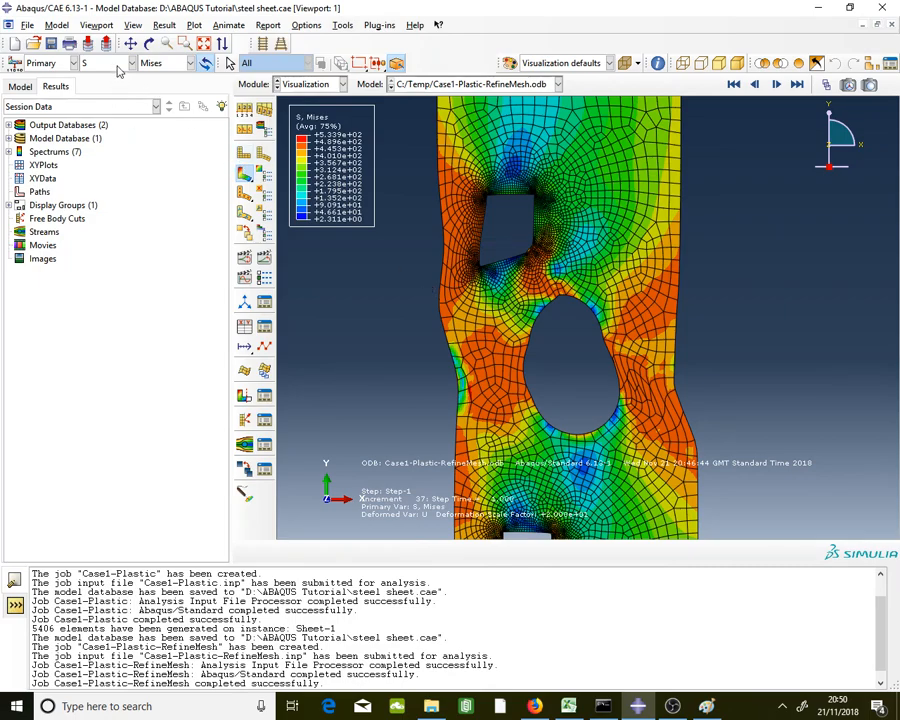
- Change the contoured primary variable to PEEQ, the equivalent plastic strain
click(132, 63)
click(92, 133)
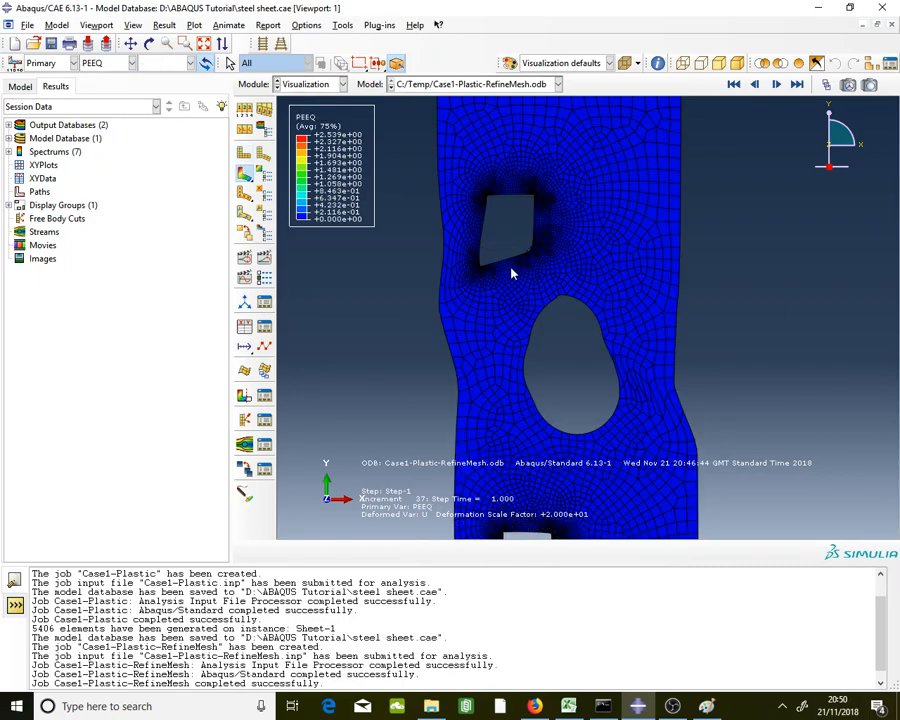
scroll(573, 220, down, 1)
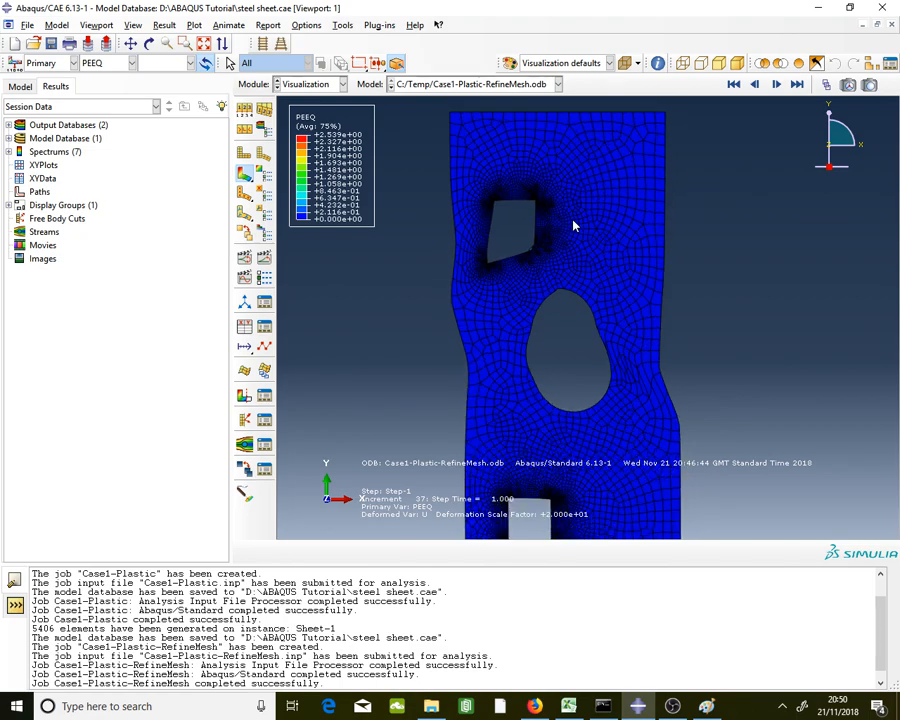
- Set the maximum contour limit for PEEQ to 0.01 and examine the plastic strain bands around the upper square and circular holes
click(265, 180)
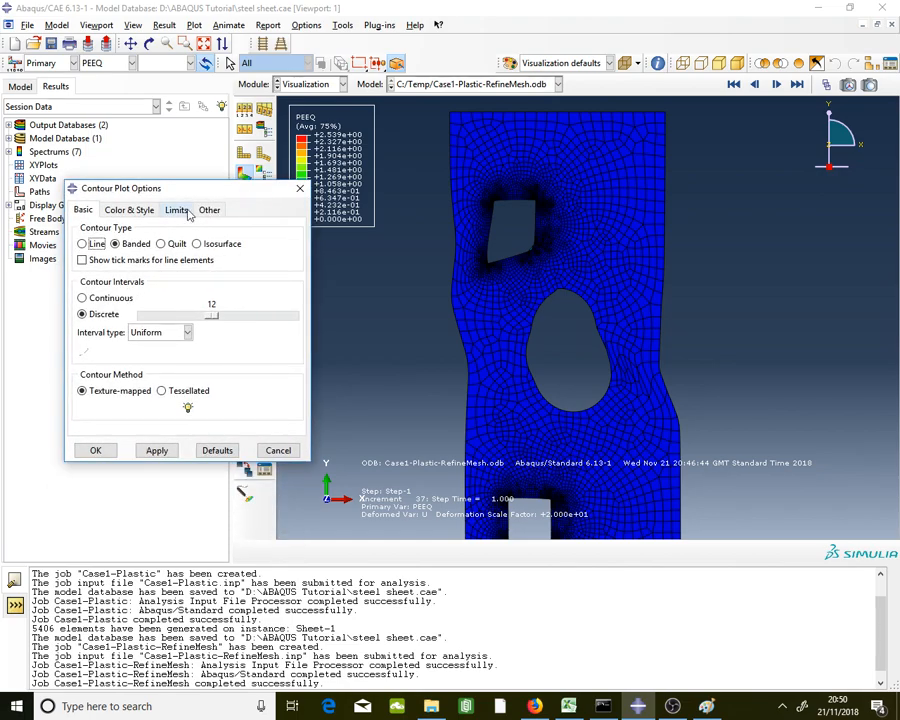
click(189, 214)
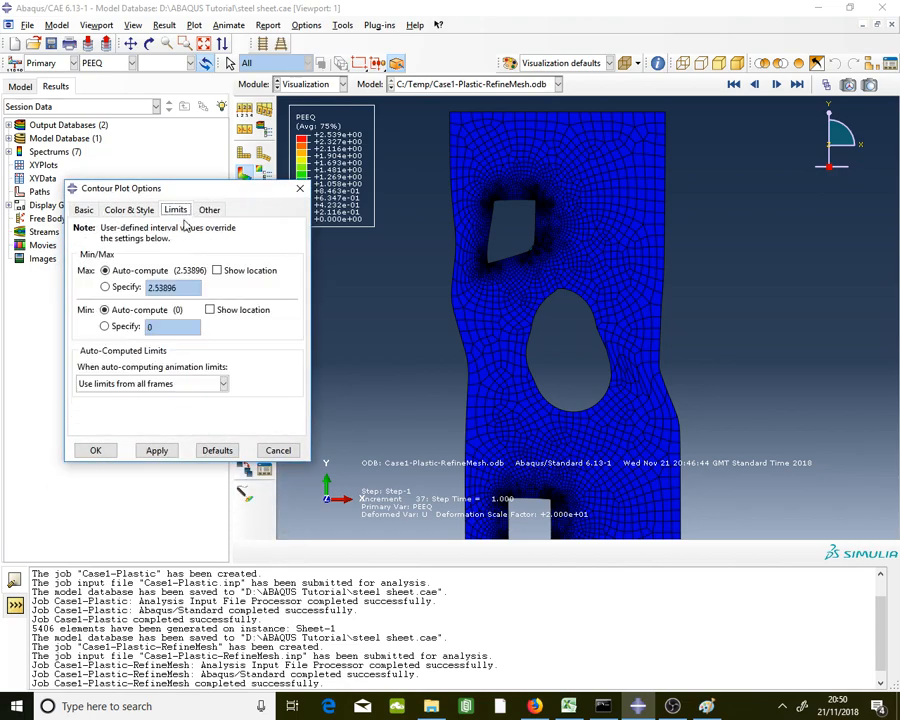
click(130, 287)
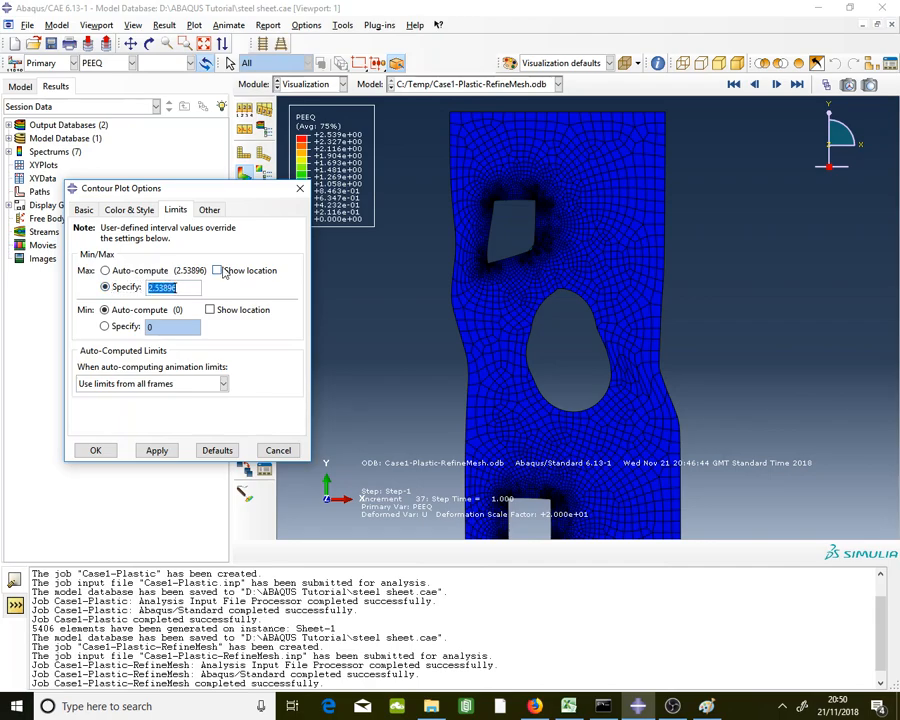
text(0.01)
click(95, 451)
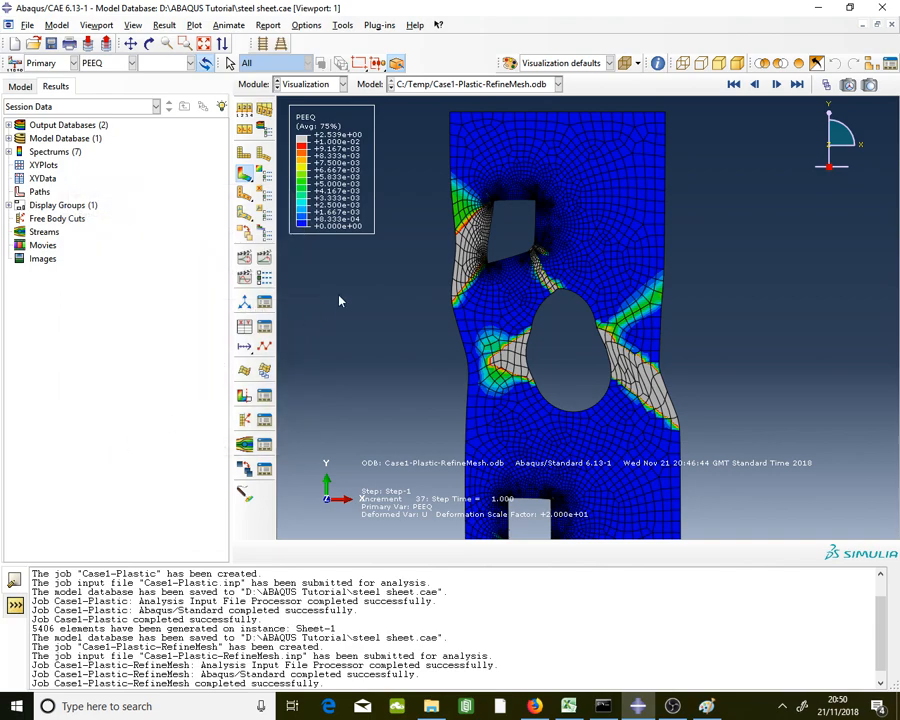
scroll(318, 260, up, 1)
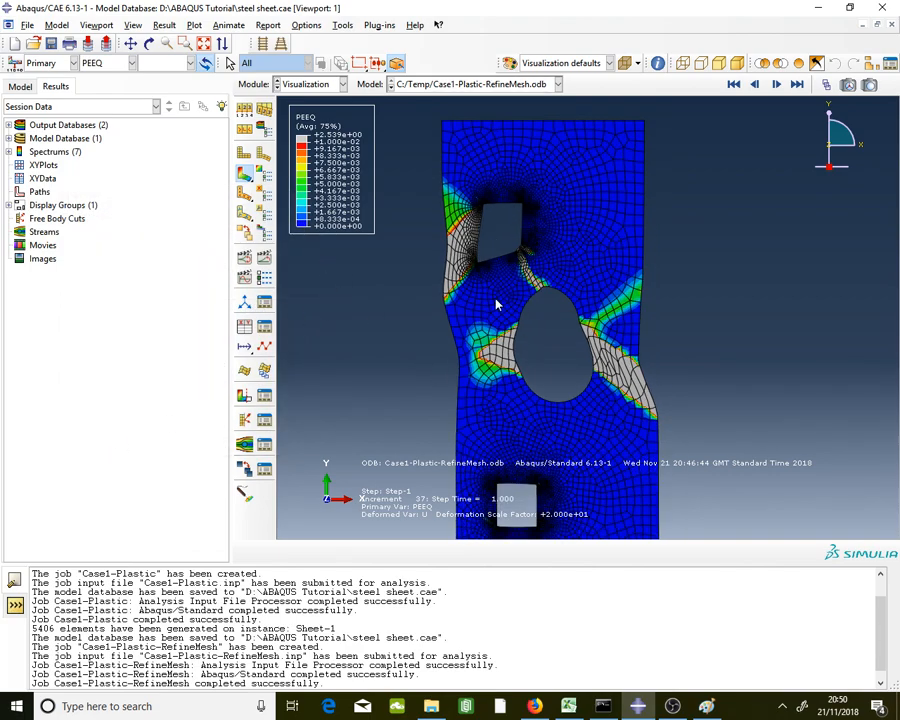
scroll(450, 258, up, 2)
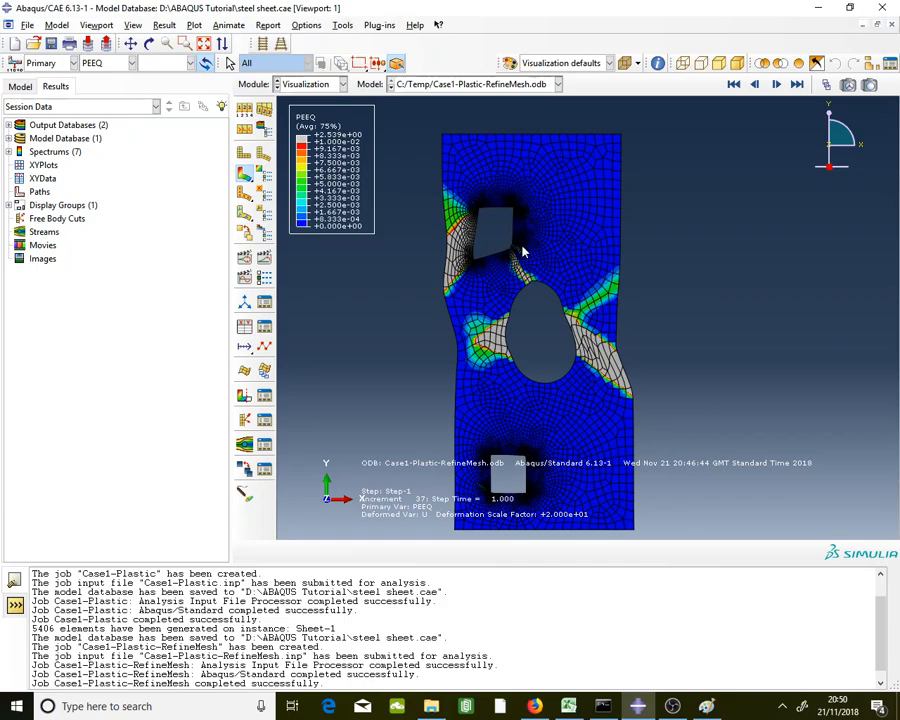
scroll(508, 243, down, 10)
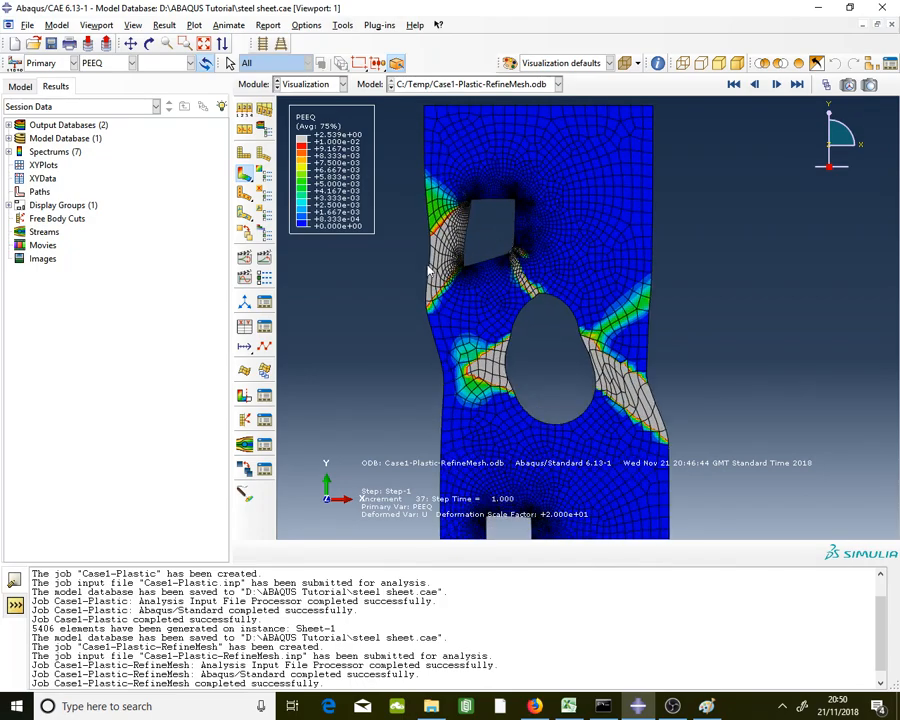
scroll(472, 280, up, 2)
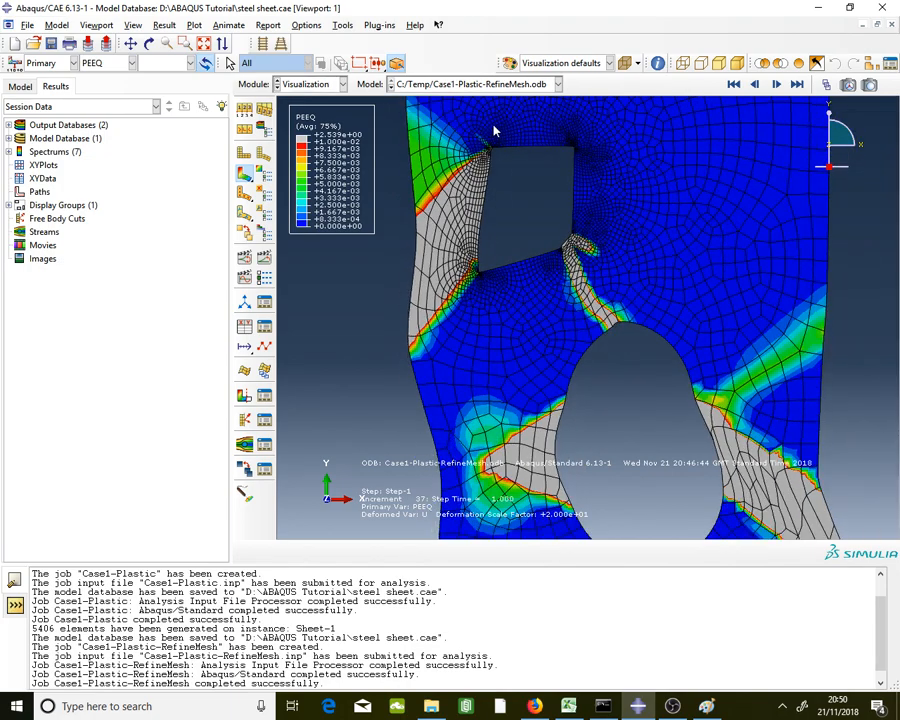
scroll(444, 230, up, 1)
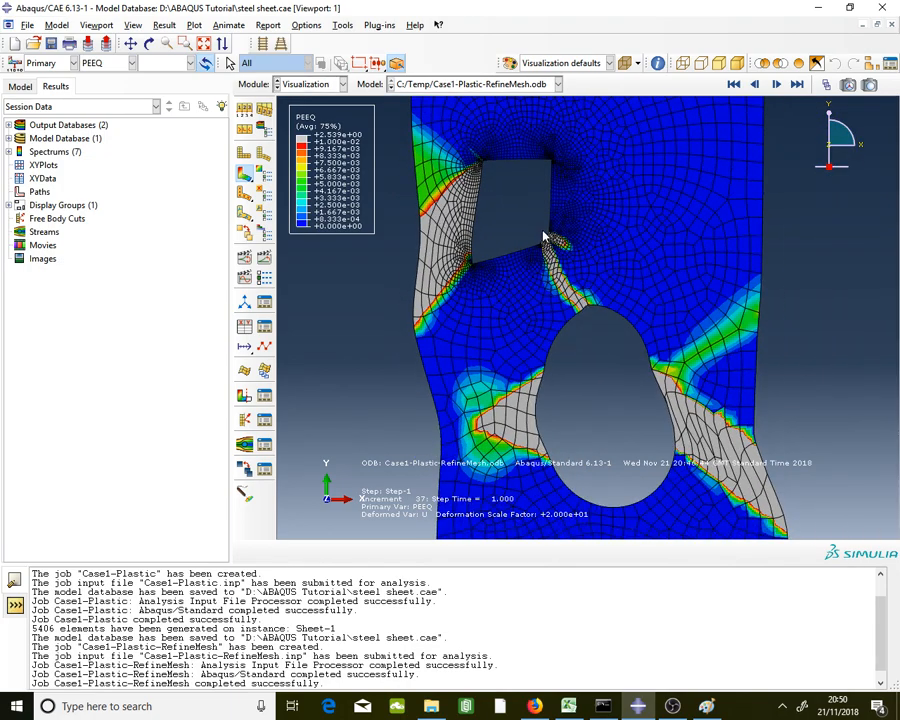
- Change the primary field output variable to S, Mises and plot the sheet on its undeformed shape
scroll(591, 311, up, 1)
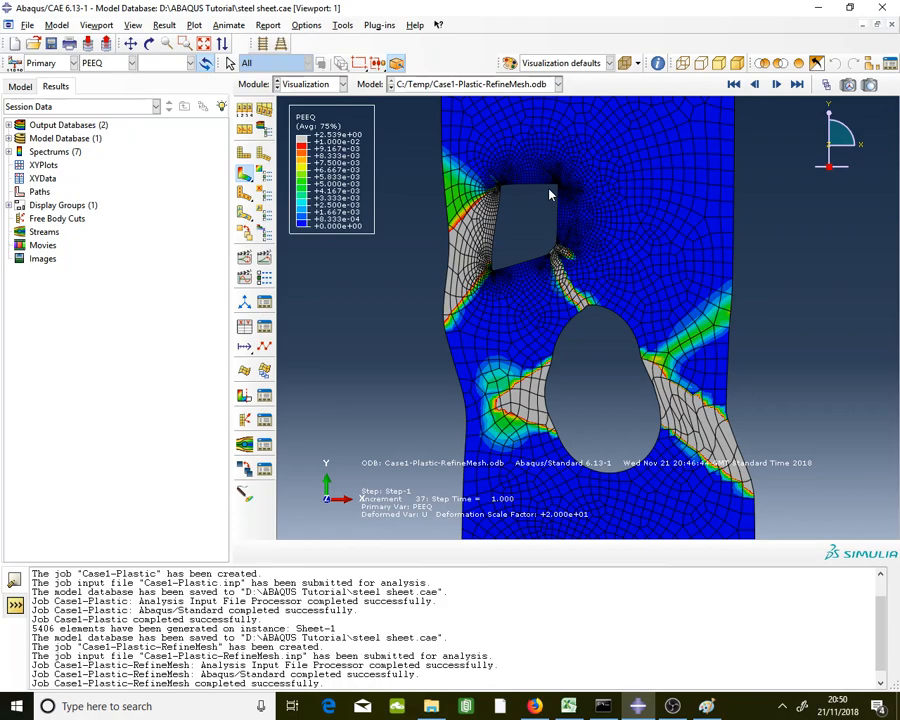
scroll(568, 197, down, 2)
scroll(568, 196, up, 1)
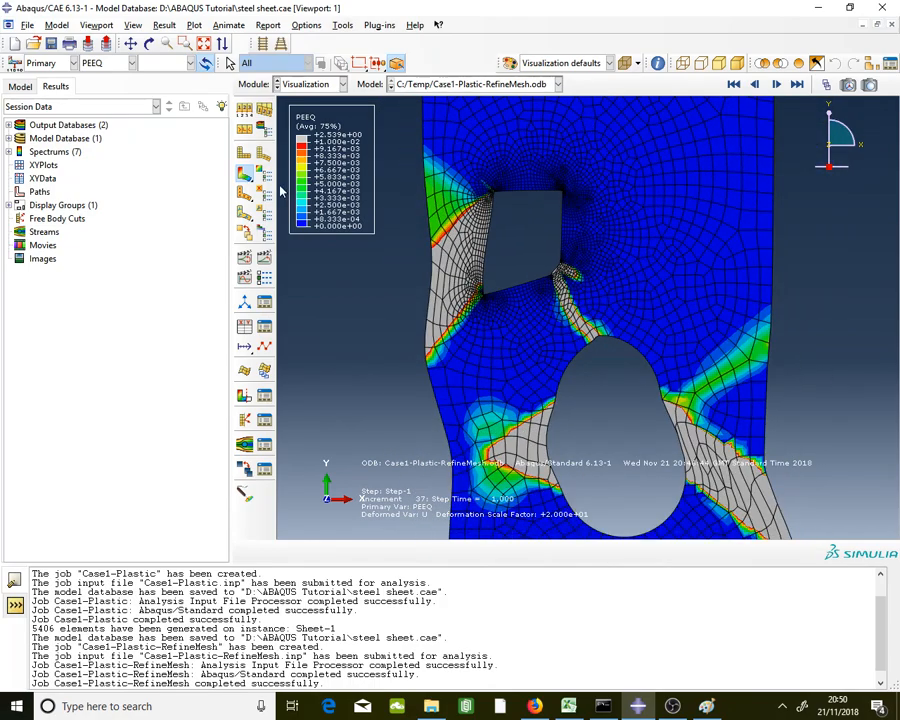
click(116, 65)
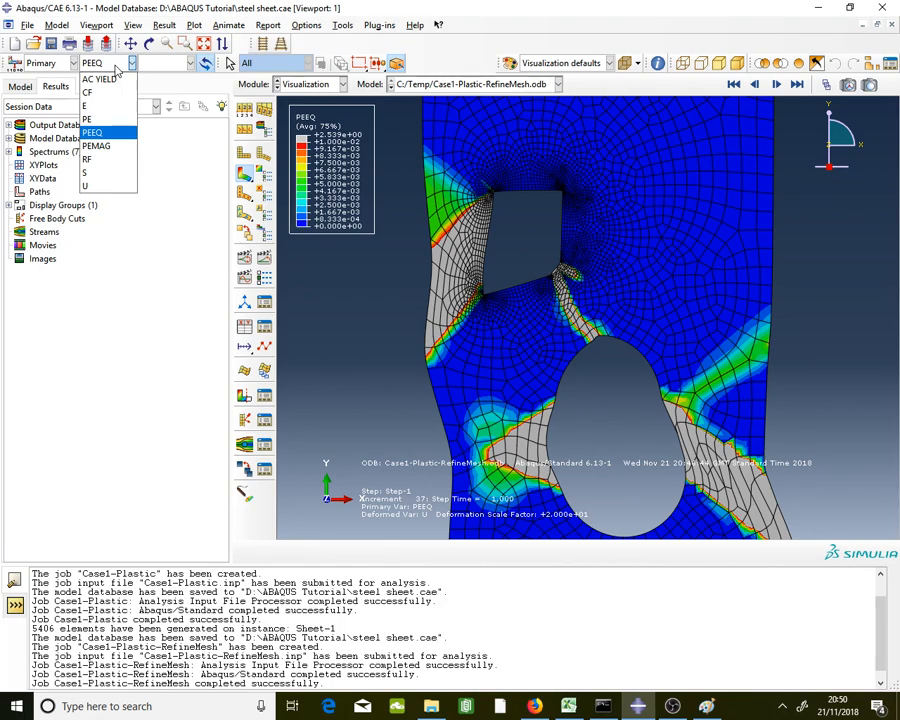
click(108, 173)
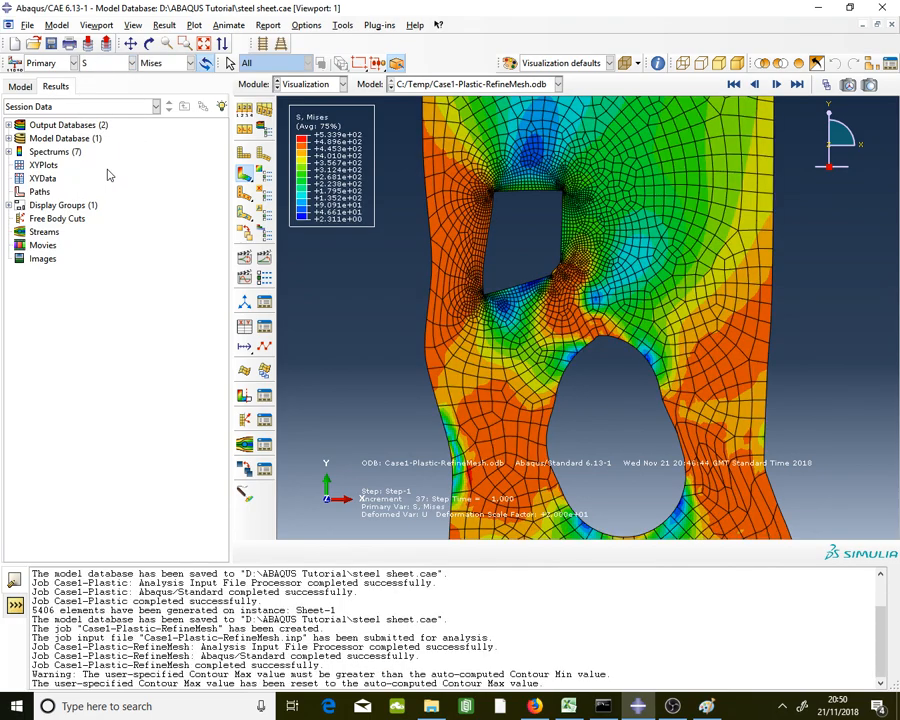
click(247, 157)
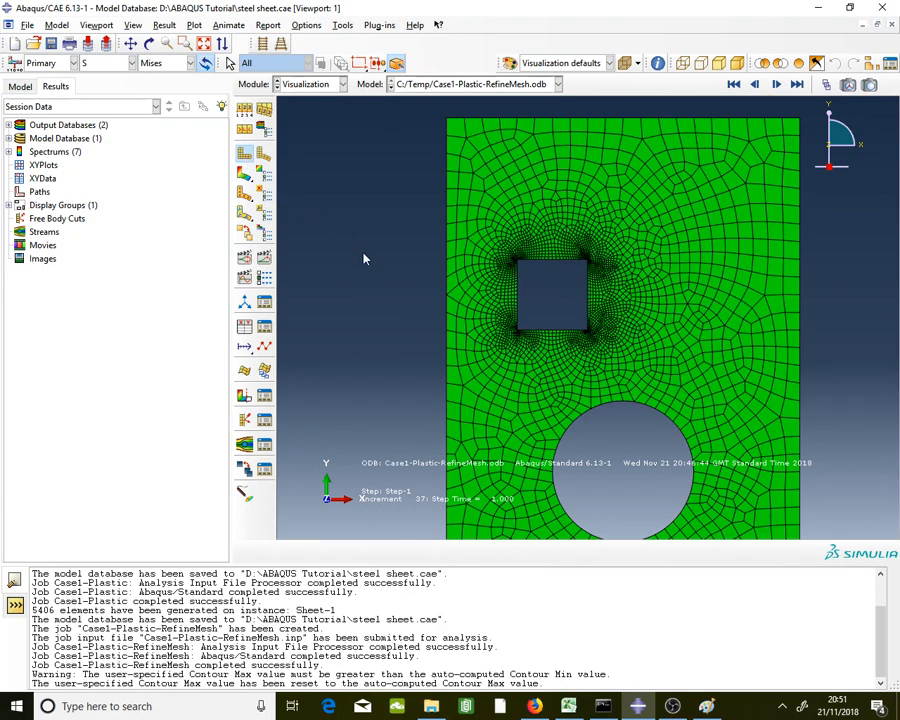
- Start a Probe Values query and set it to probe nodes
click(658, 63)
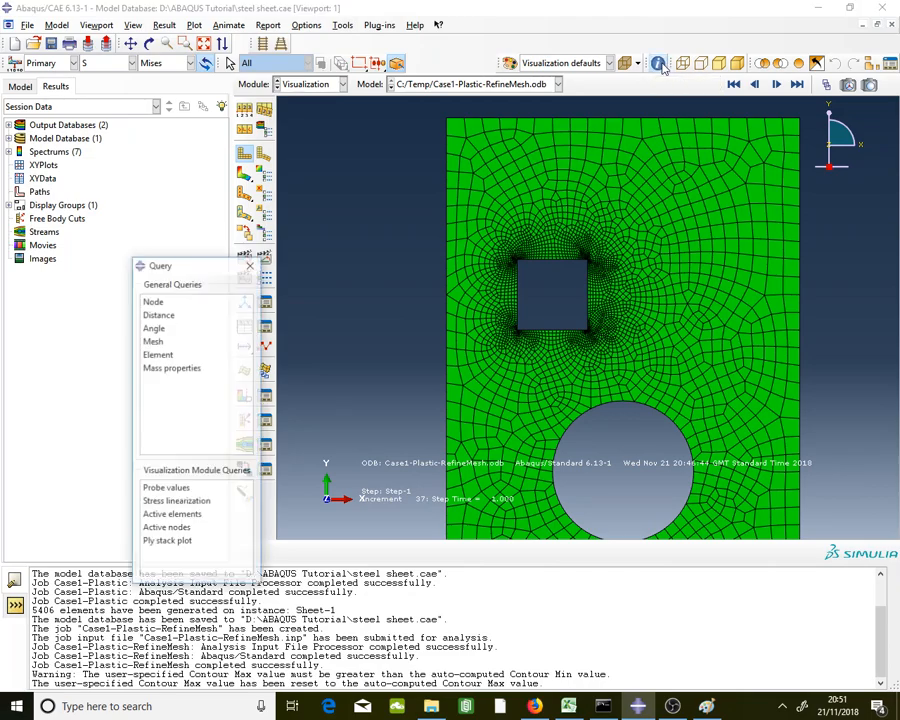
click(176, 301)
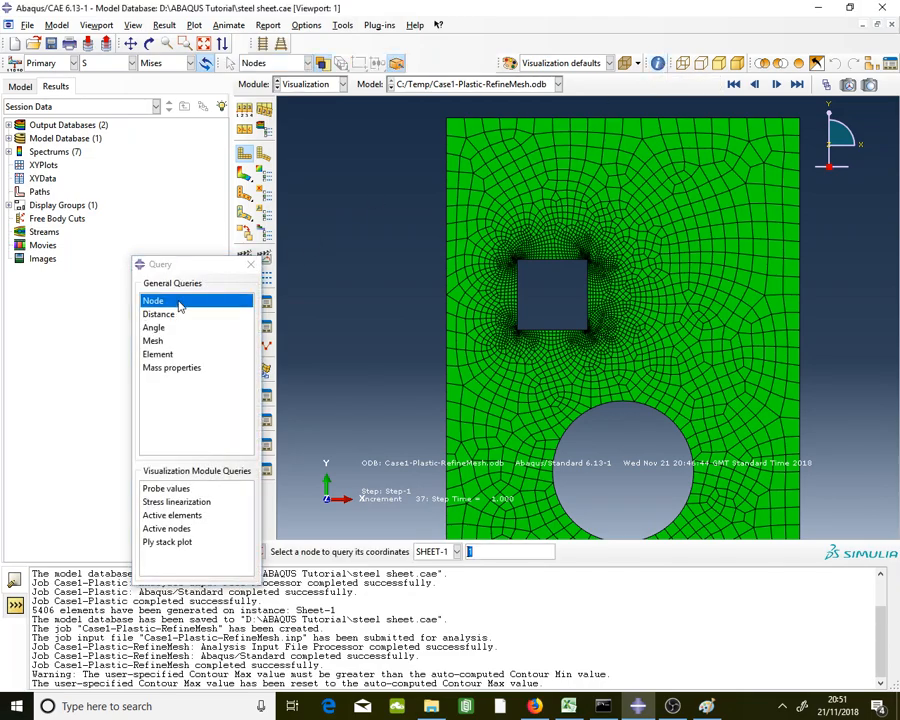
click(182, 488)
drag(116, 326, 239, 166)
click(225, 357)
click(212, 367)
- Probe the Mises stress at the upper-right corner node of the upper square hole
mouse_move(745, 234)
scroll(745, 234, up, 3)
scroll(610, 256, down, 10)
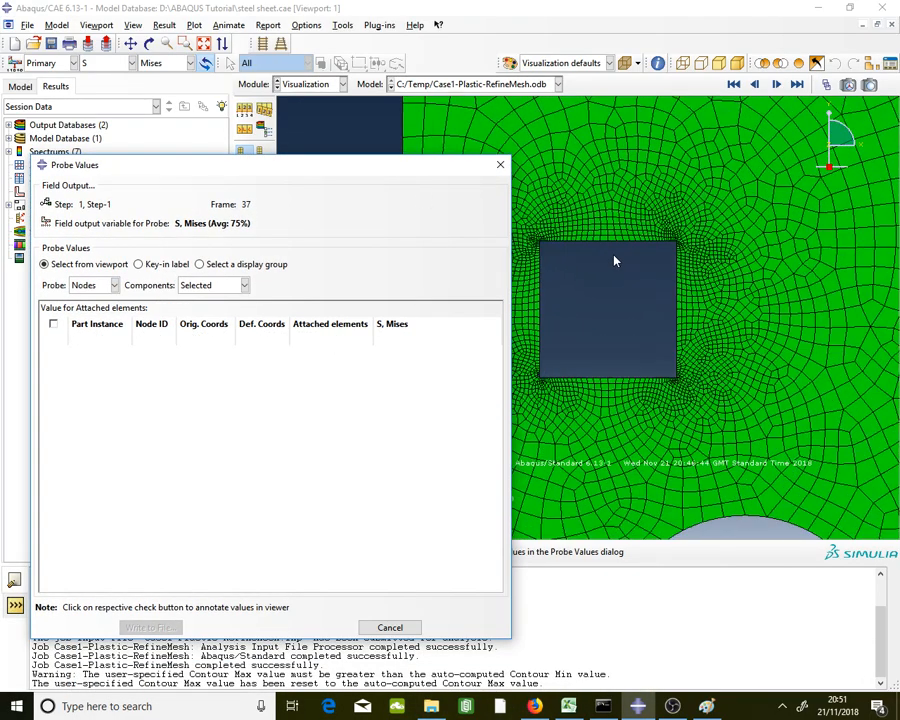
scroll(713, 241, down, 5)
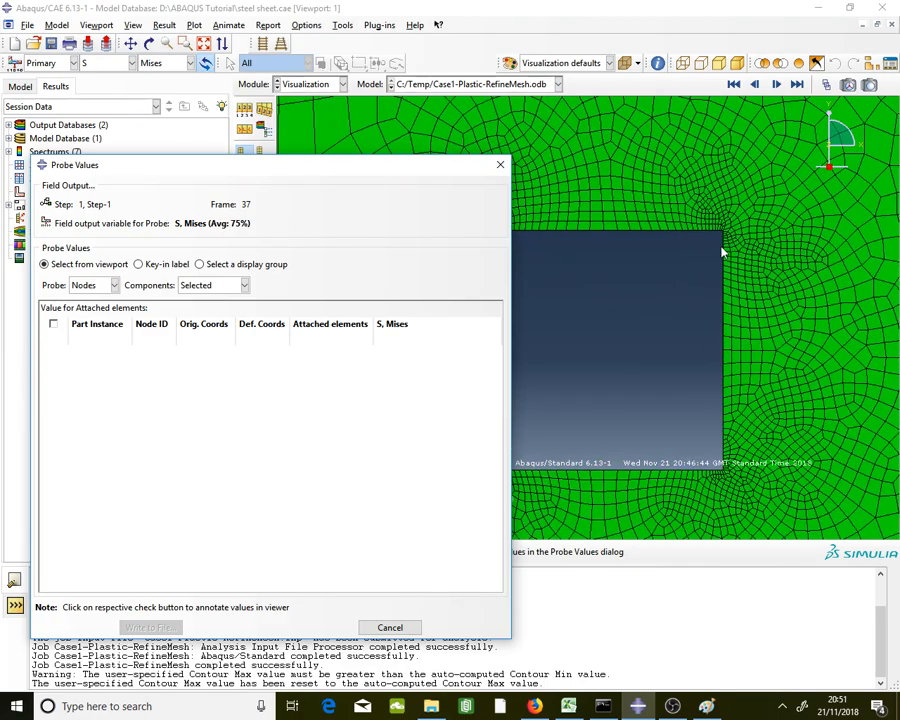
mouse_move(775, 195)
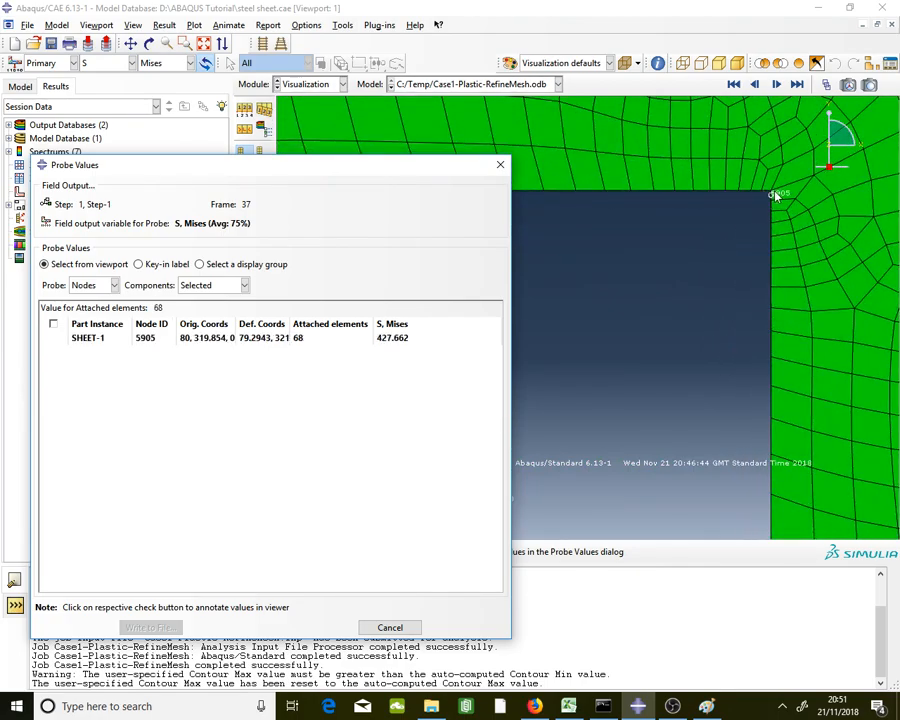
scroll(775, 195, down, 5)
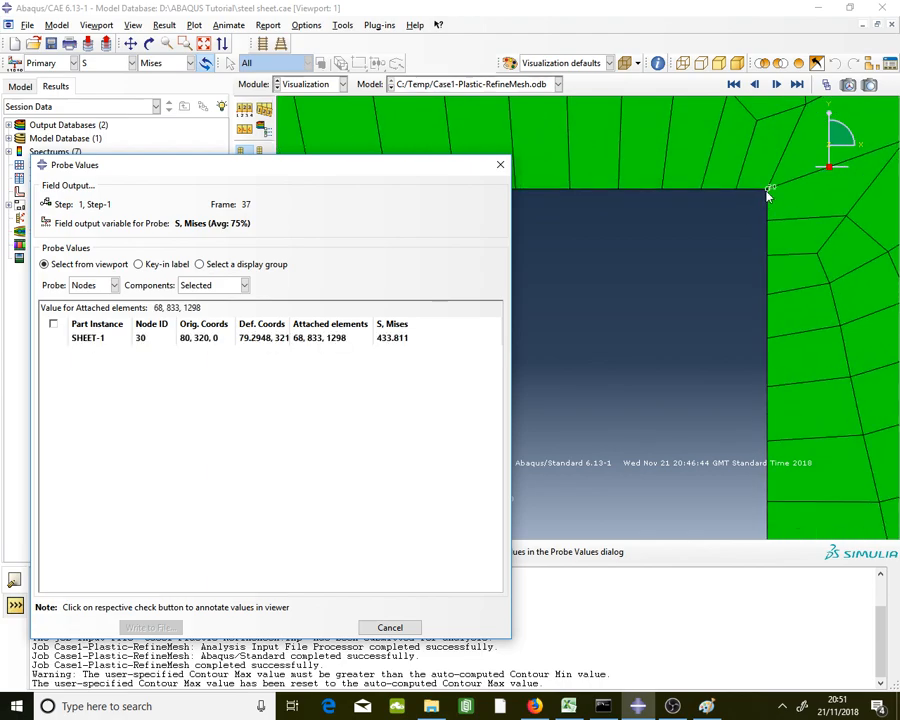
scroll(768, 195, up, 4)
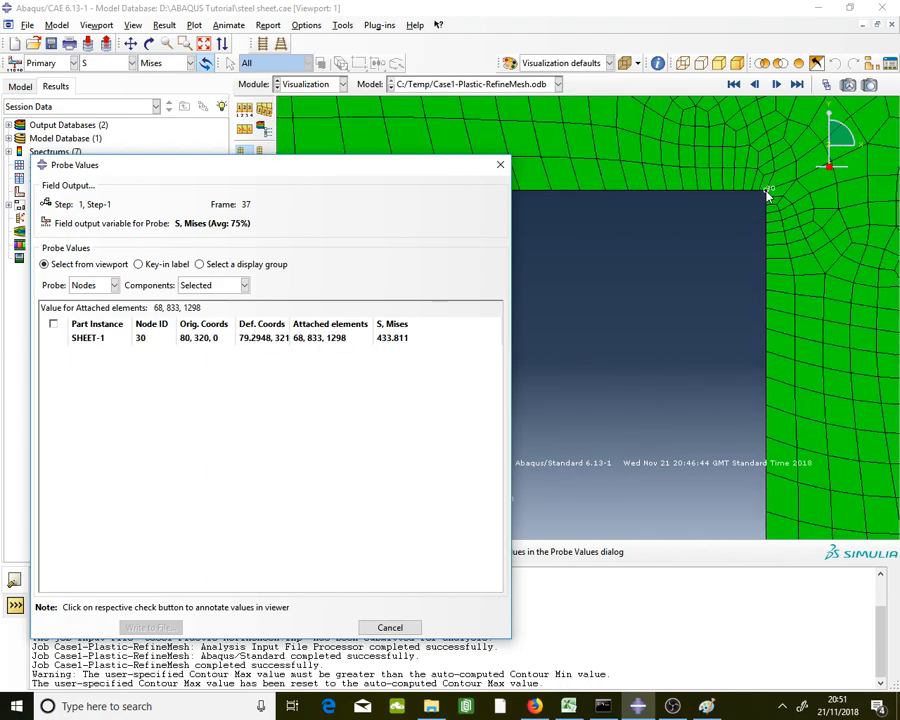
scroll(768, 195, up, 4)
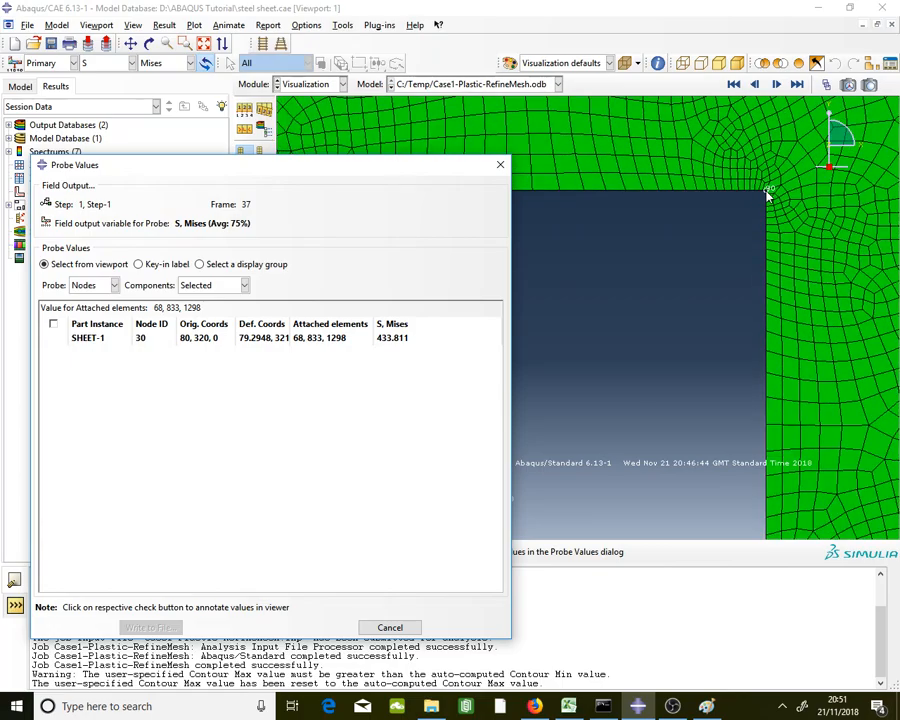
scroll(768, 195, up, 6)
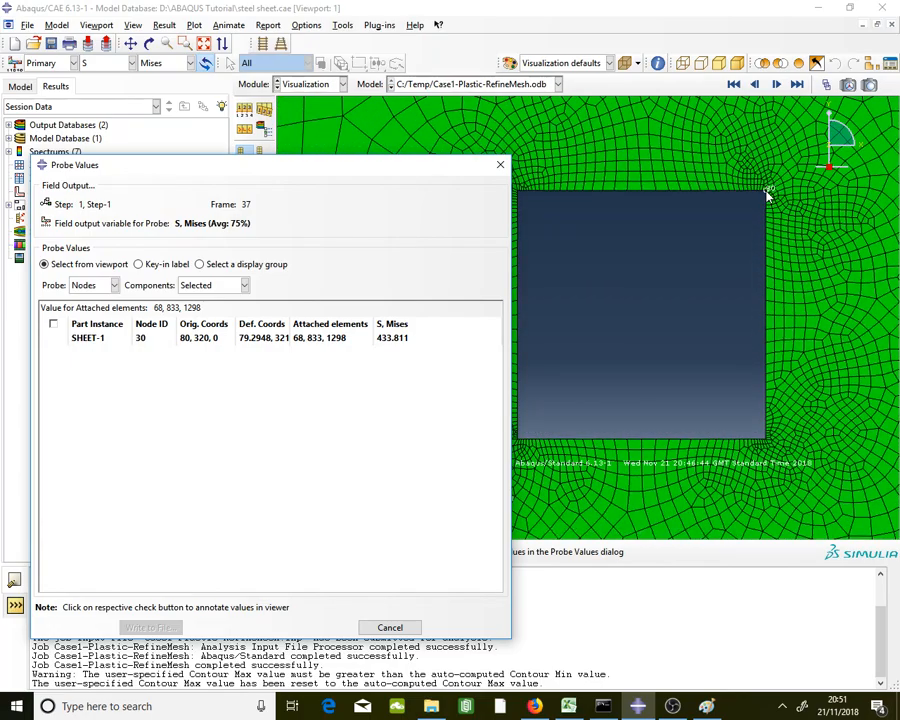
scroll(704, 203, up, 5)
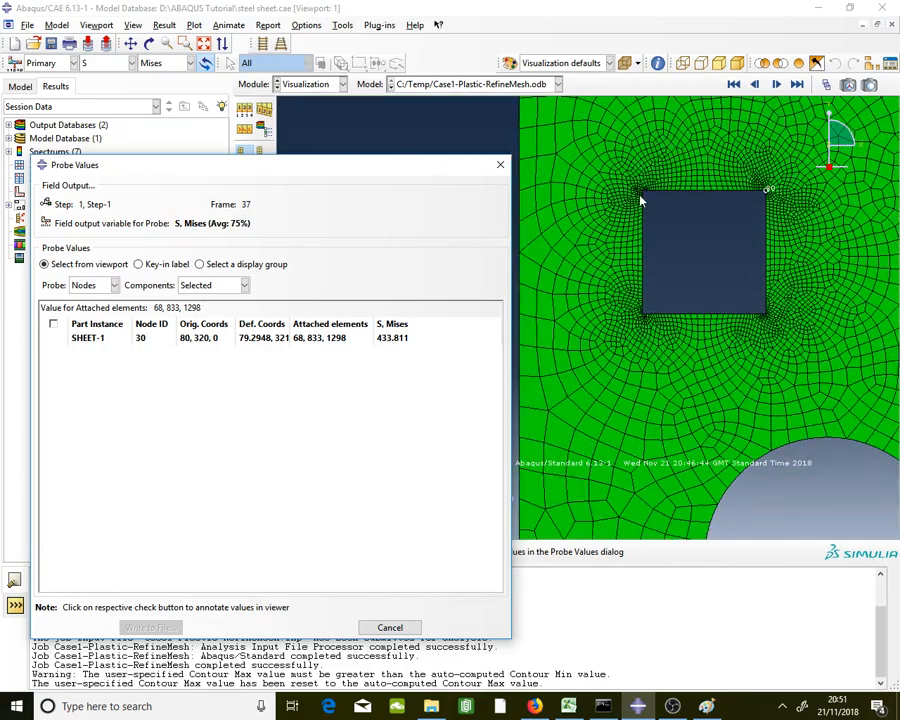
scroll(645, 201, up, 8)
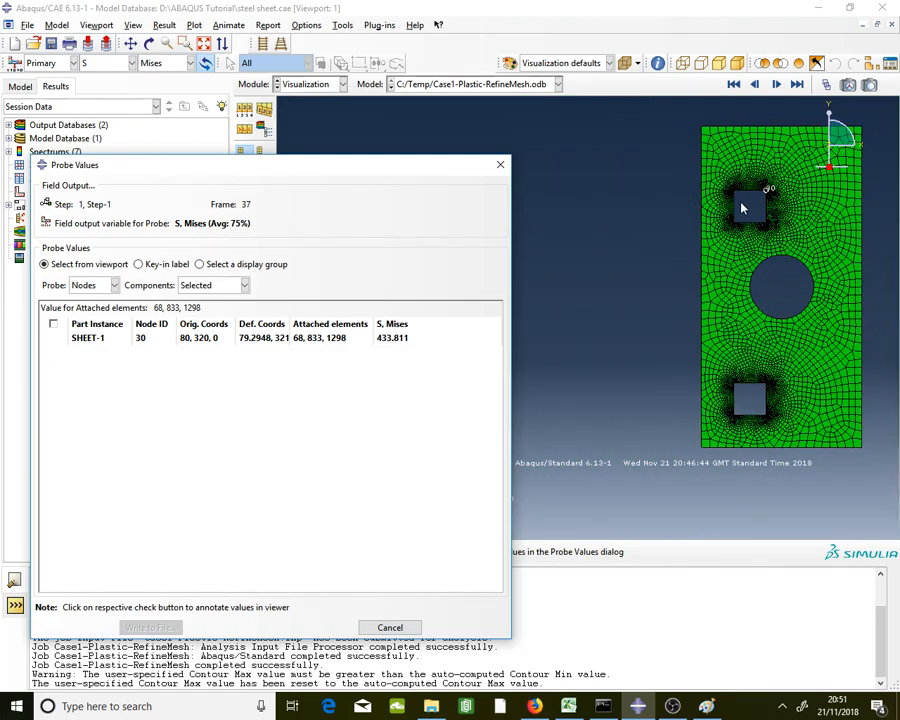
- Probe the Mises stress at nodes around the upper square hole and between it and the circular hole
scroll(742, 207, up, 6)
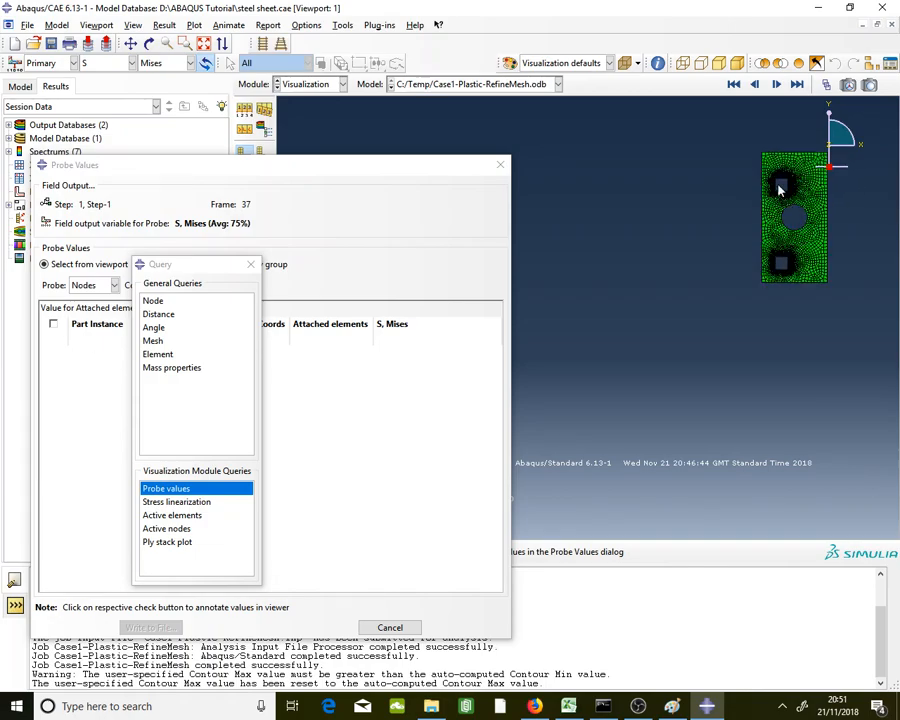
scroll(777, 165, up, 5)
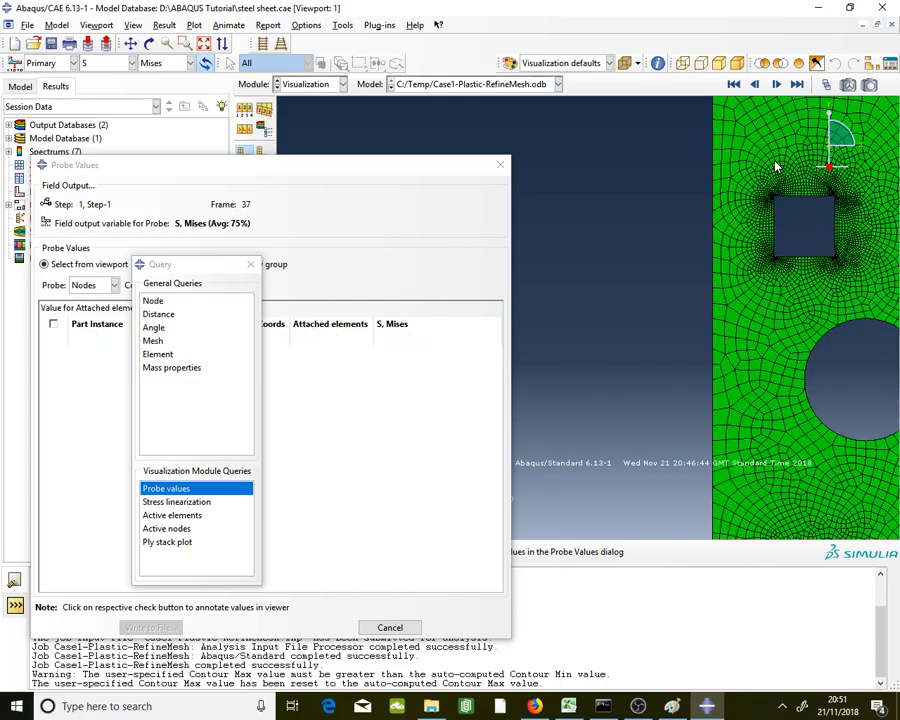
scroll(772, 212, up, 3)
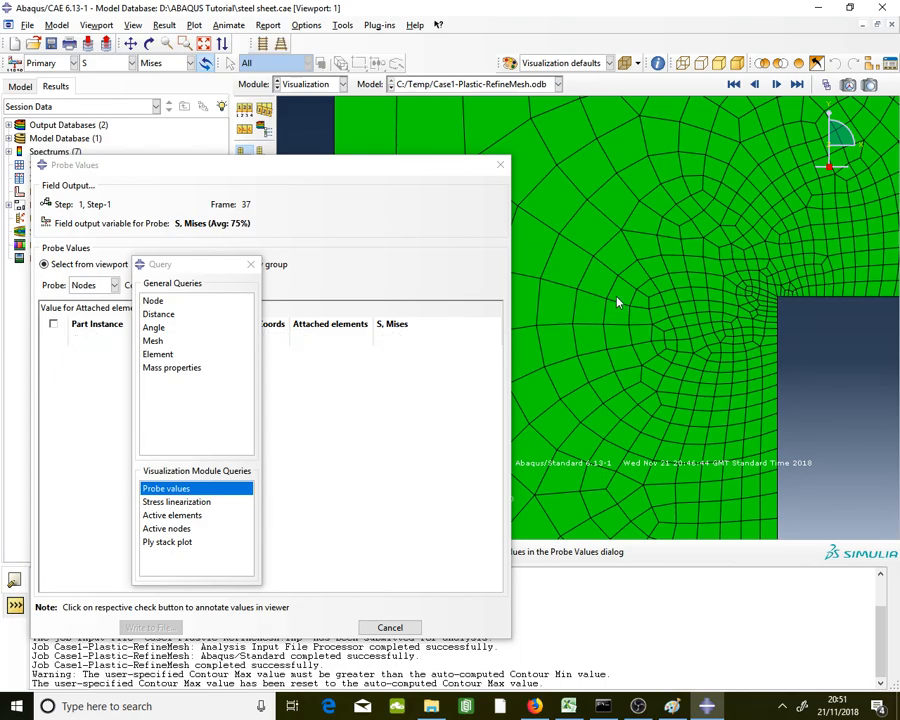
scroll(662, 255, down, 4)
scroll(655, 248, down, 2)
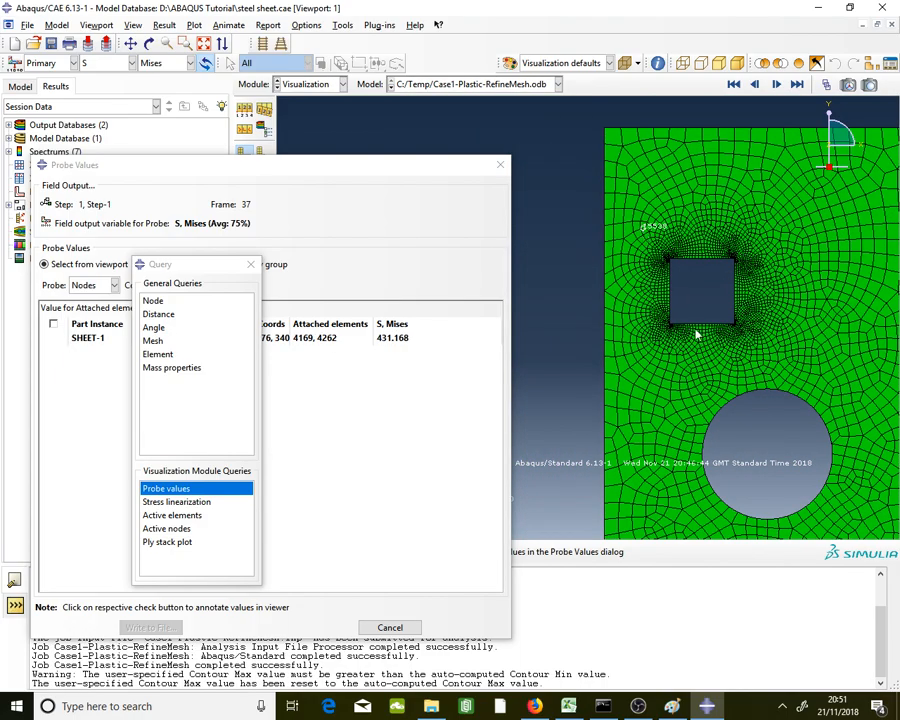
scroll(816, 470, up, 5)
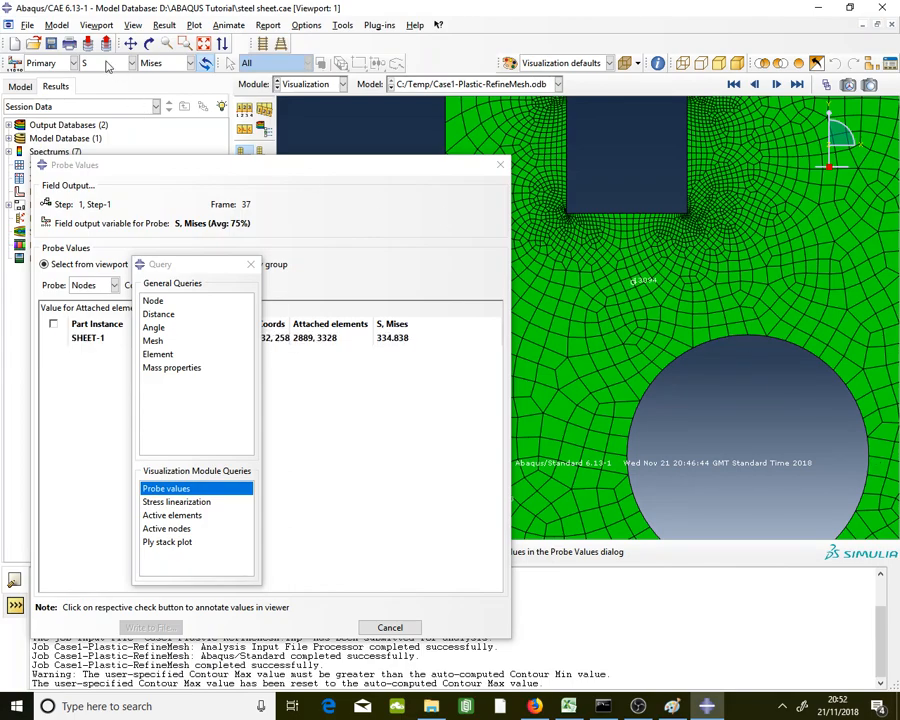
- Change the probed stress component to S11 and return to the undeformed shape
click(145, 66)
click(176, 245)
drag(287, 171, 287, 271)
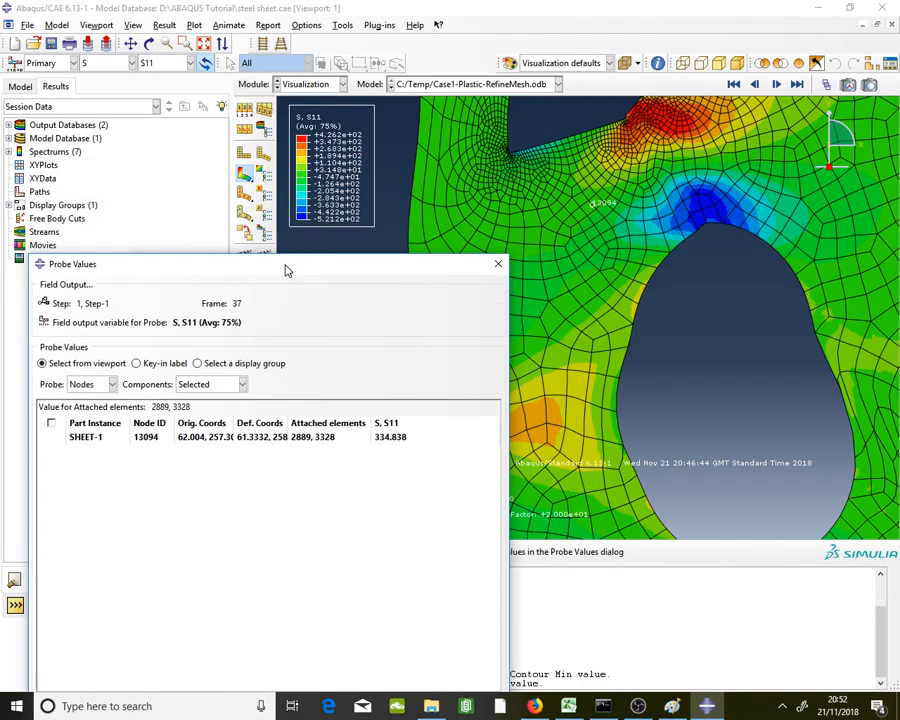
click(244, 155)
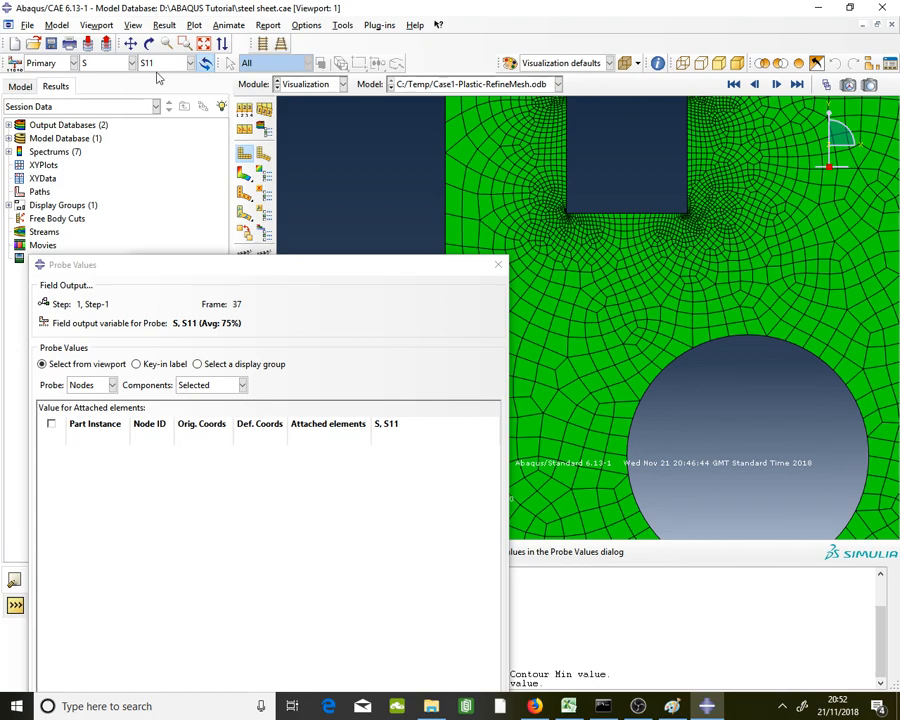
- Change the probed stress component to S22 and return to the undeformed shape
click(162, 62)
click(190, 249)
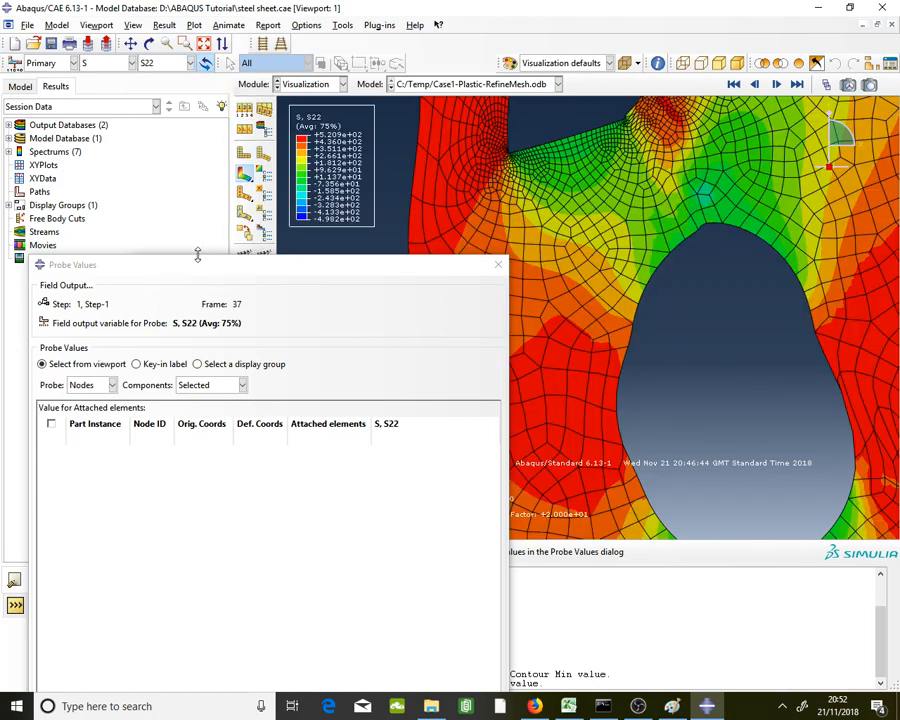
click(240, 156)
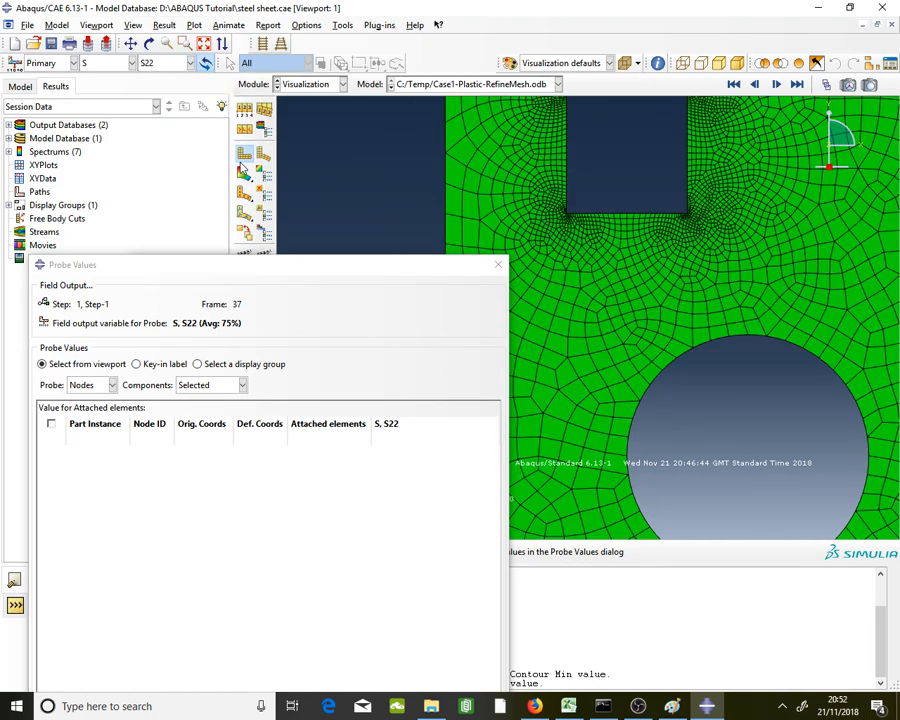
- Set PEEQ as the probed field output variable and return to the undeformed shape
click(97, 62)
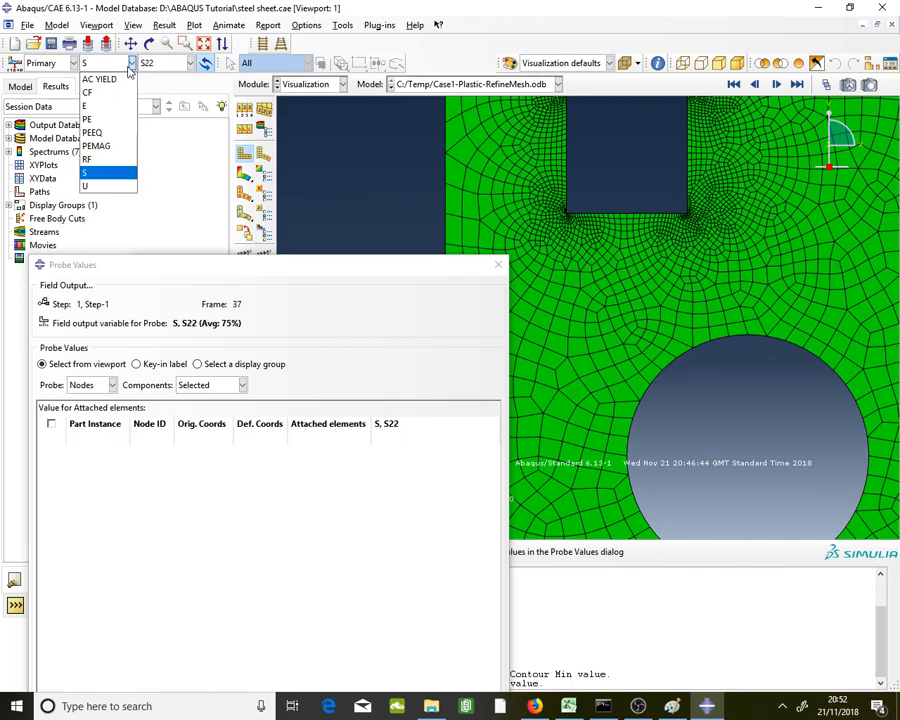
click(100, 131)
click(245, 171)
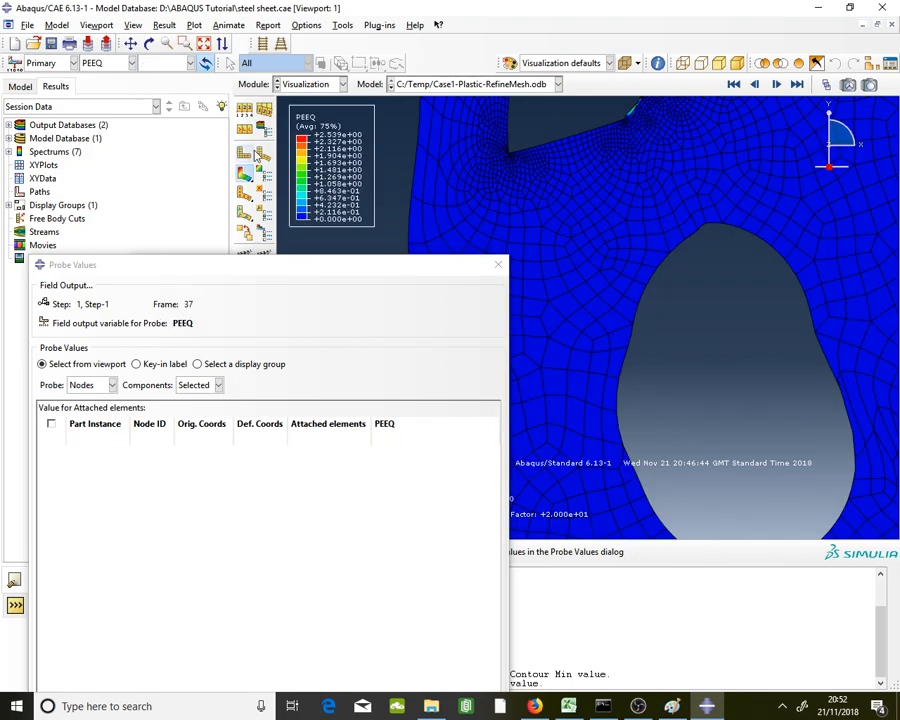
click(244, 153)
- Probe the equivalent plastic strain at the upper-right corner node of the upper square hole
scroll(660, 200, up, 5)
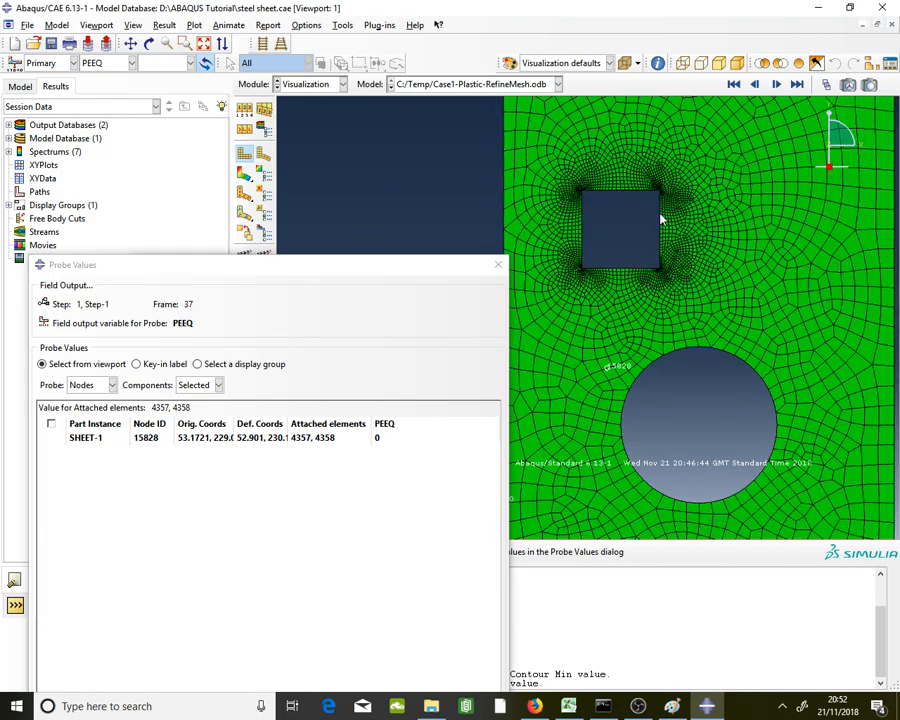
scroll(658, 172, up, 3)
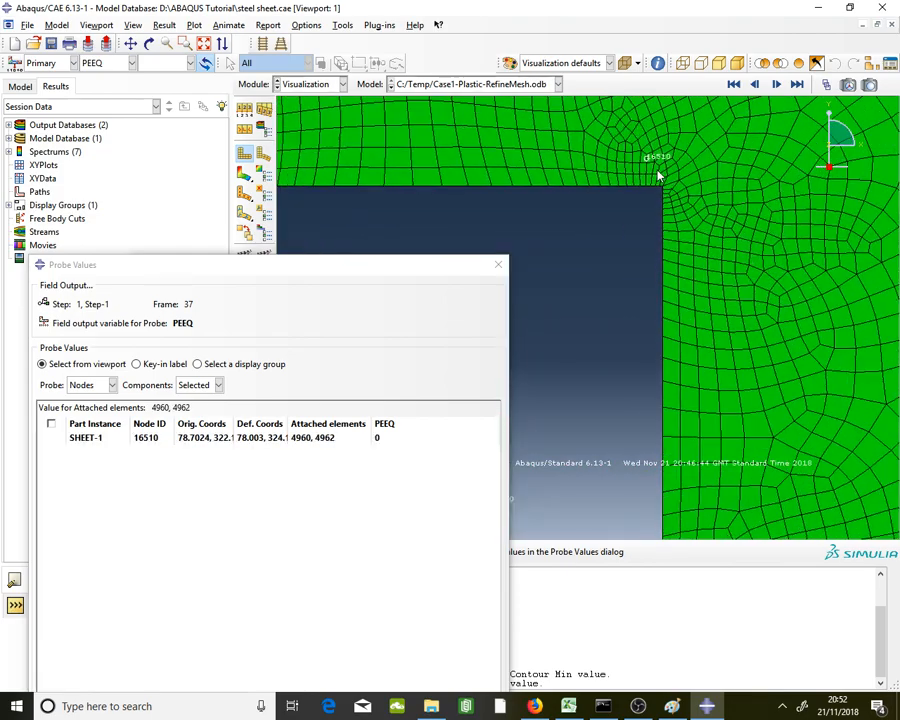
mouse_move(680, 231)
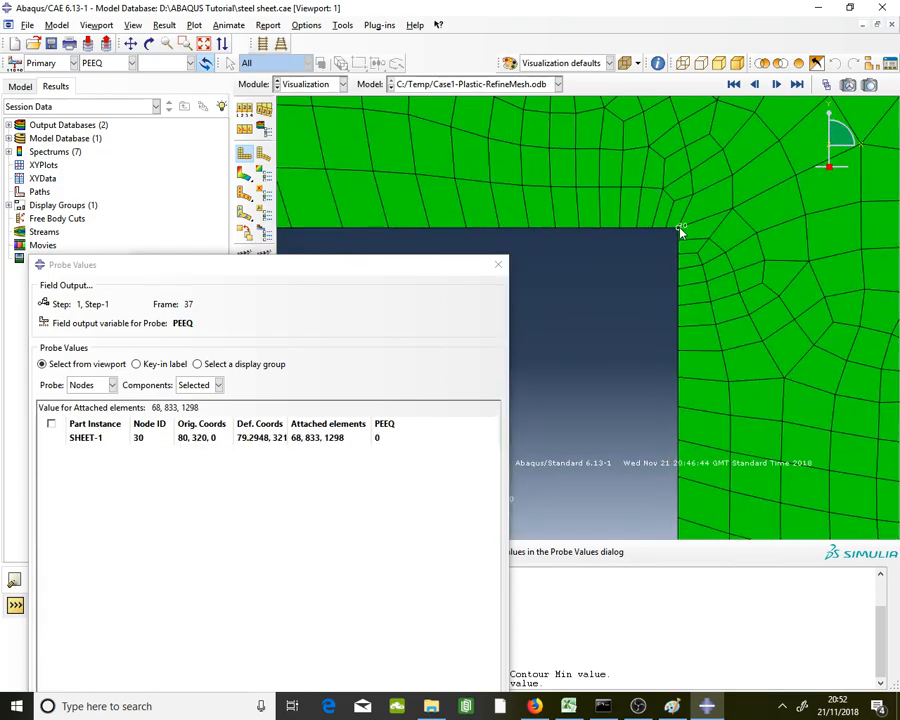
scroll(680, 231, down, 5)
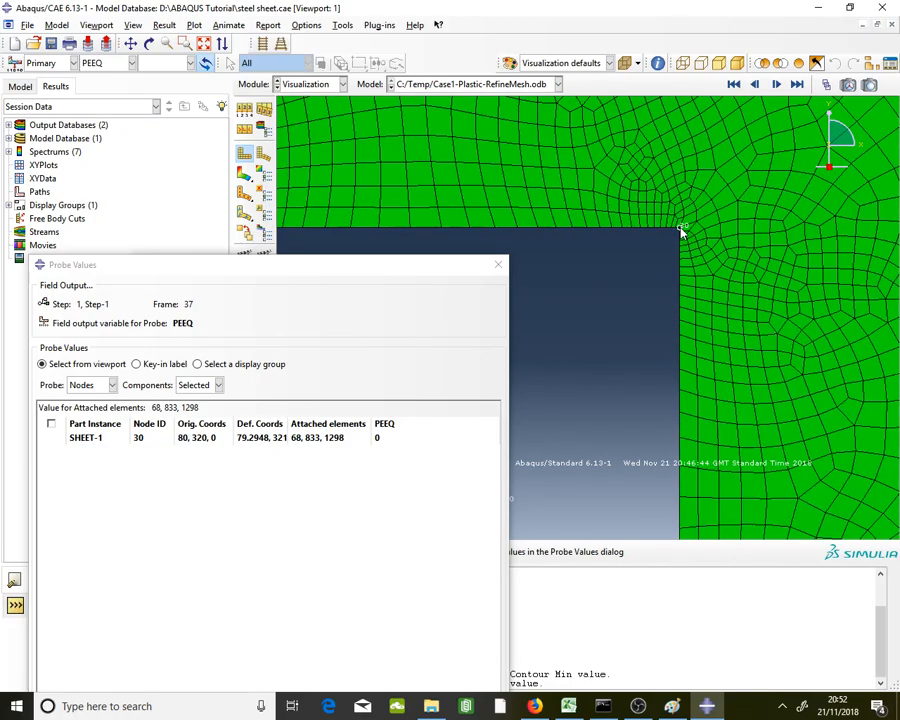
- Probe the equivalent plastic strain at the nodes around the upper-left corner of the upper square hole
scroll(516, 236, up, 4)
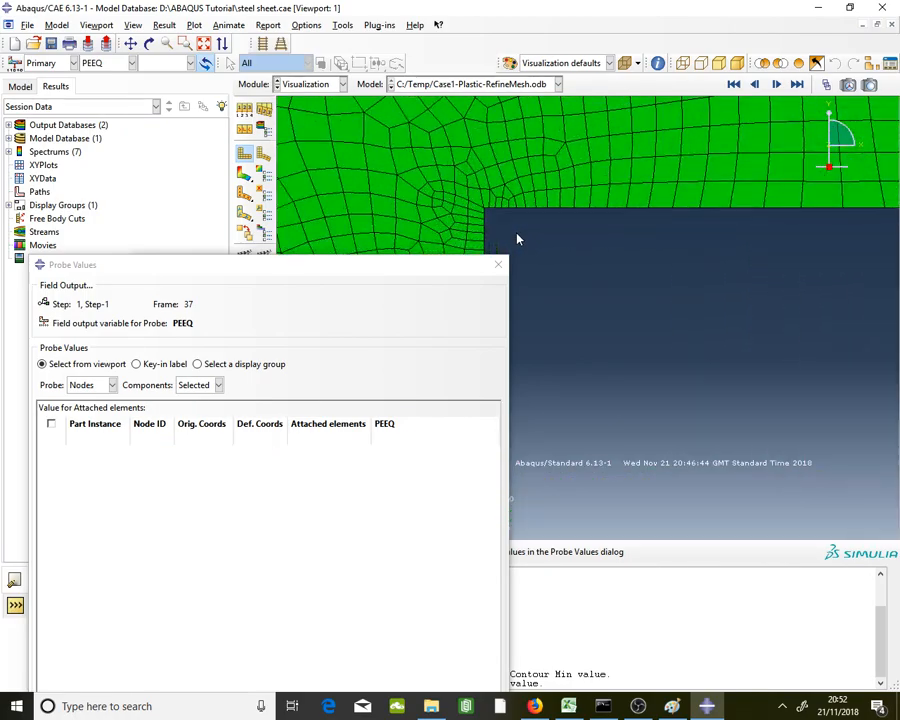
mouse_move(482, 217)
scroll(482, 220, down, 1)
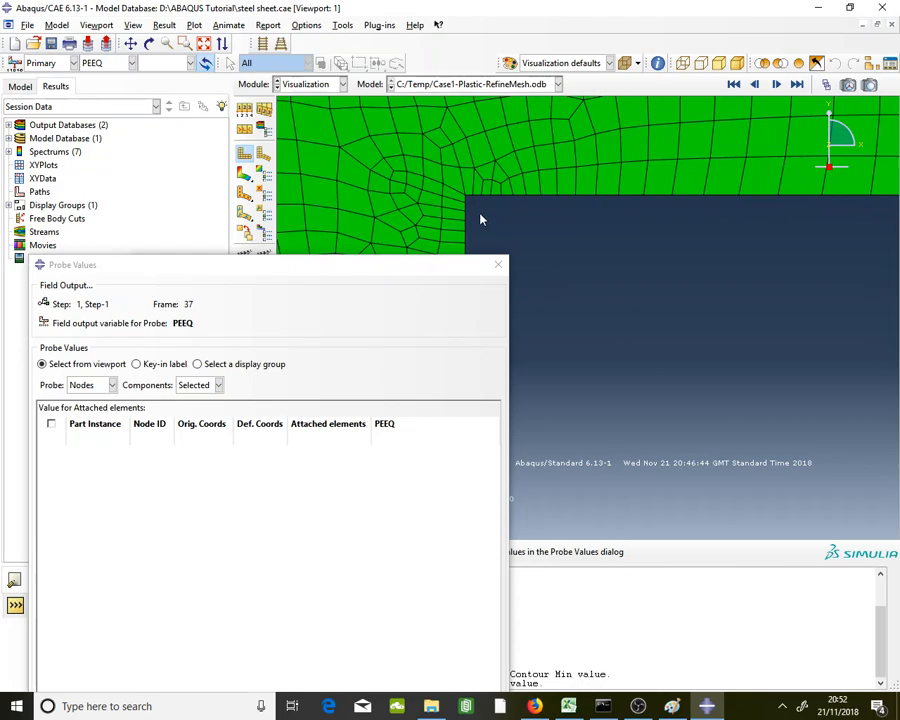
mouse_move(465, 200)
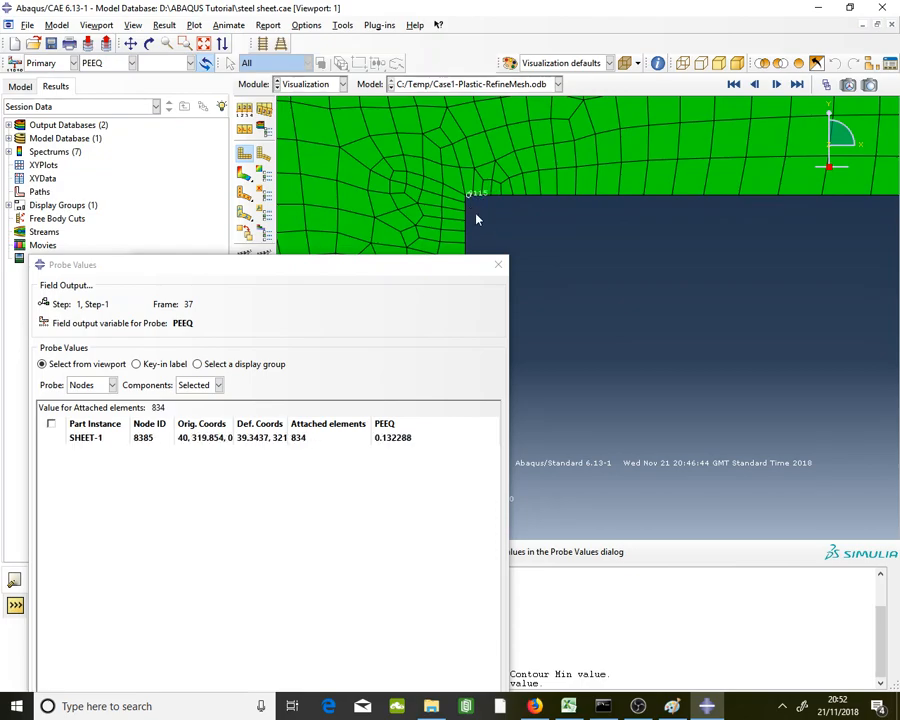
scroll(463, 197, up, 3)
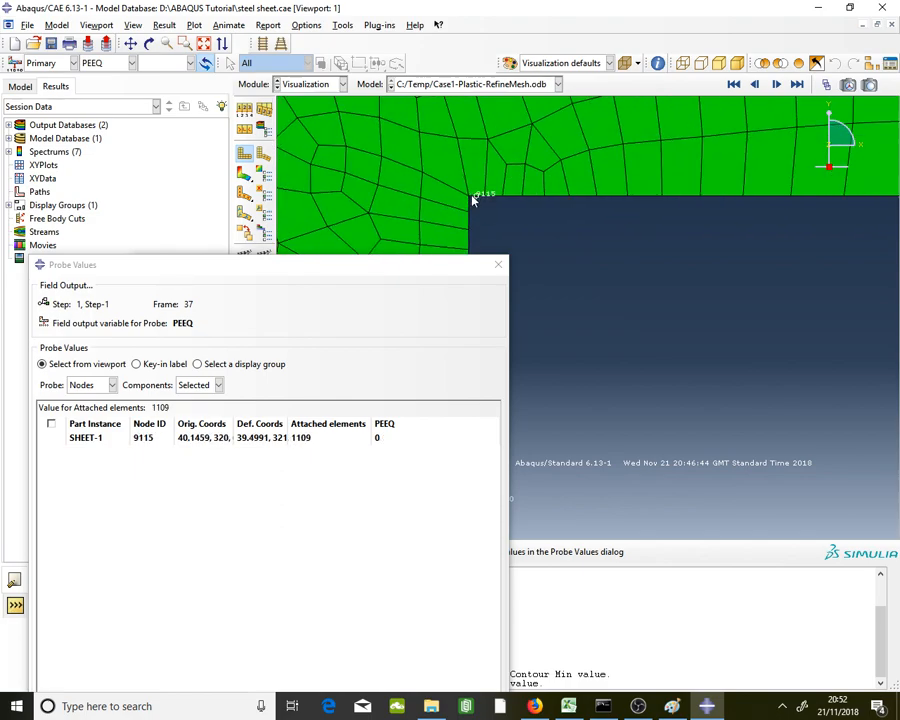
- Finish probing and close the Probe Values and Query dialogs
scroll(494, 209, down, 3)
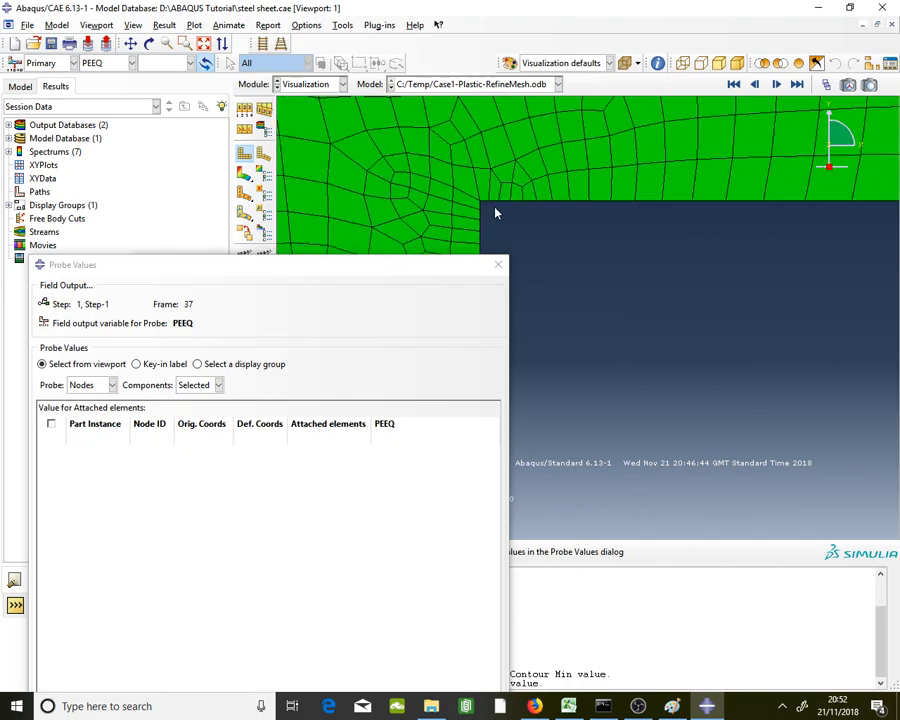
scroll(494, 212, down, 5)
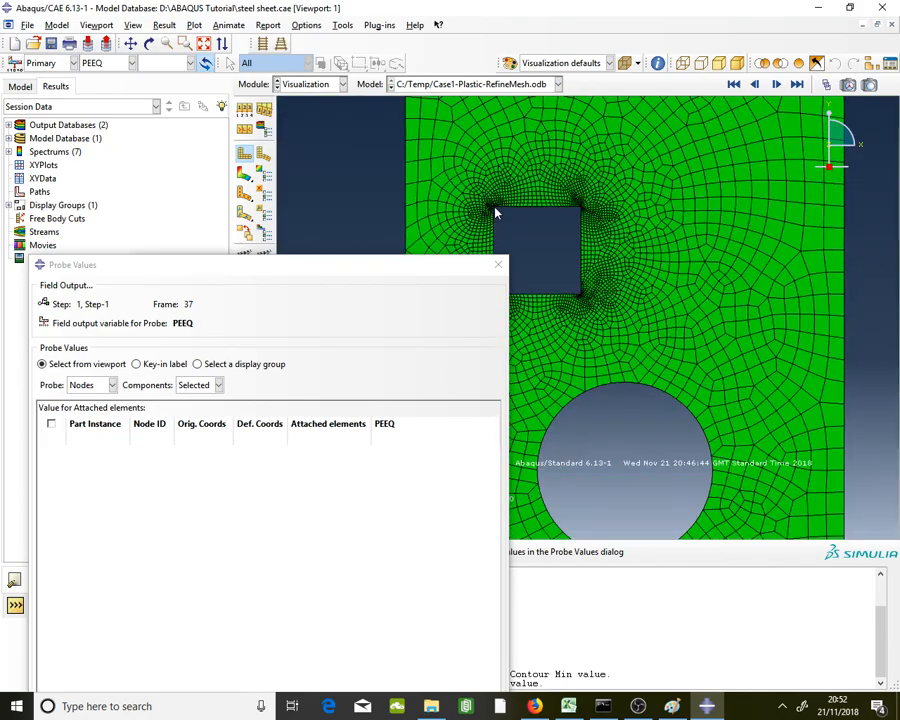
scroll(494, 212, down, 2)
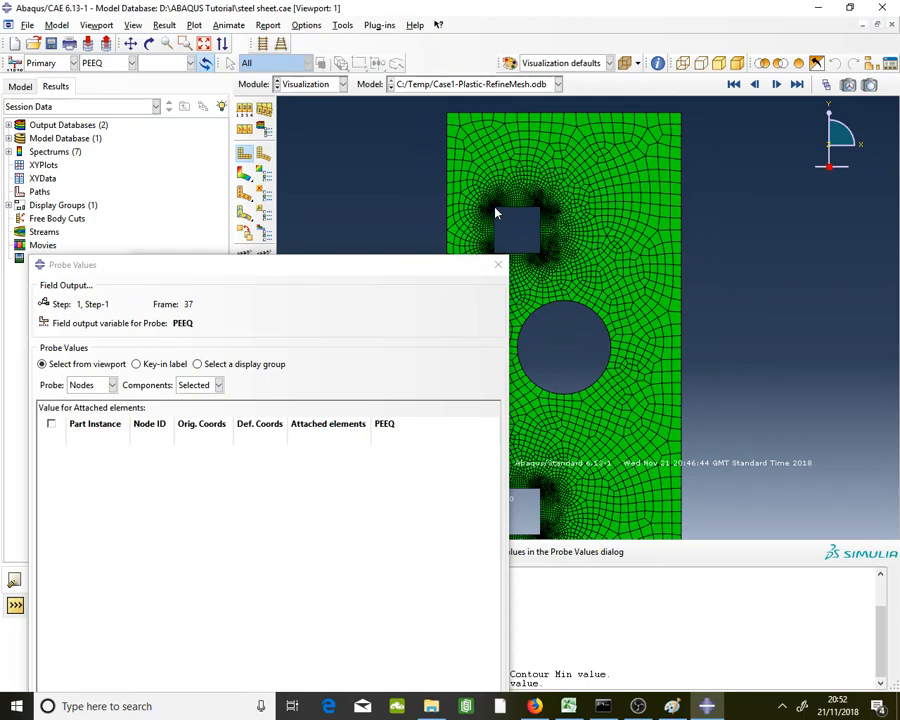
click(494, 268)
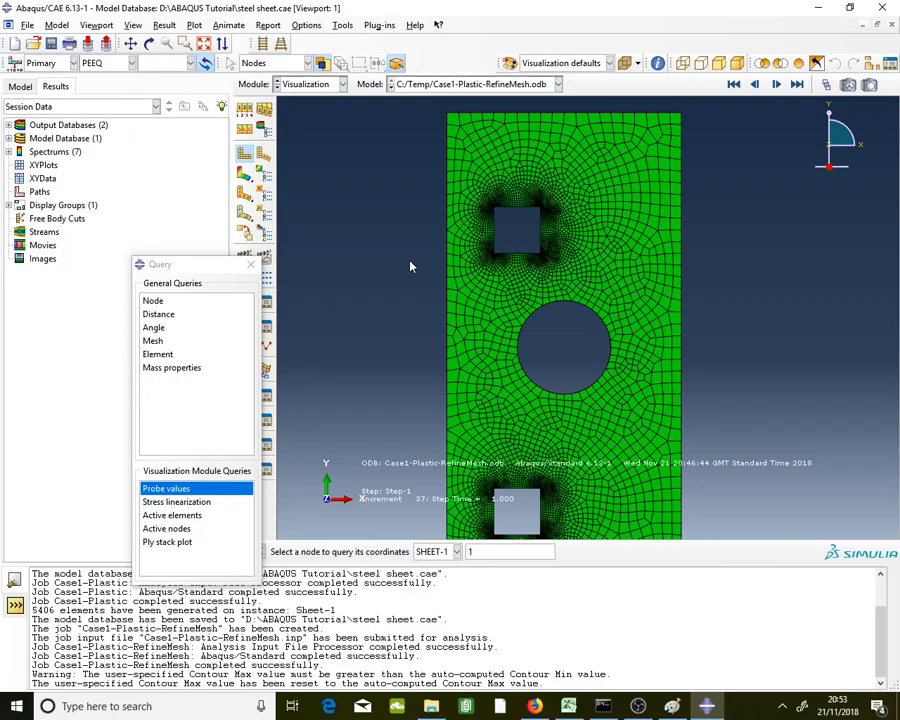
click(251, 265)
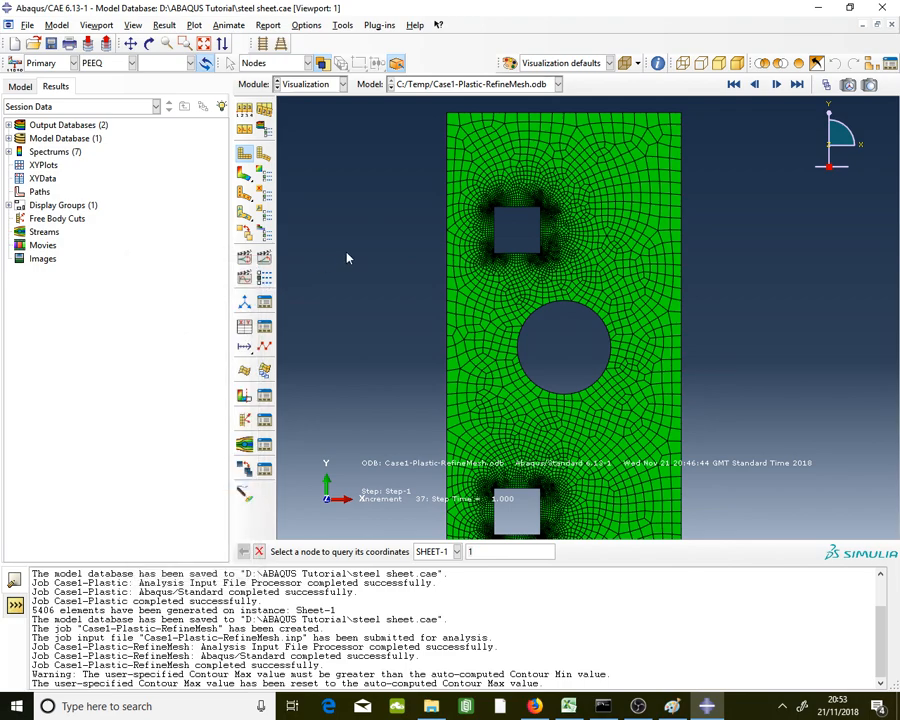
- Open the XY Data Manager and start creating XY data from ODB field output
click(341, 30)
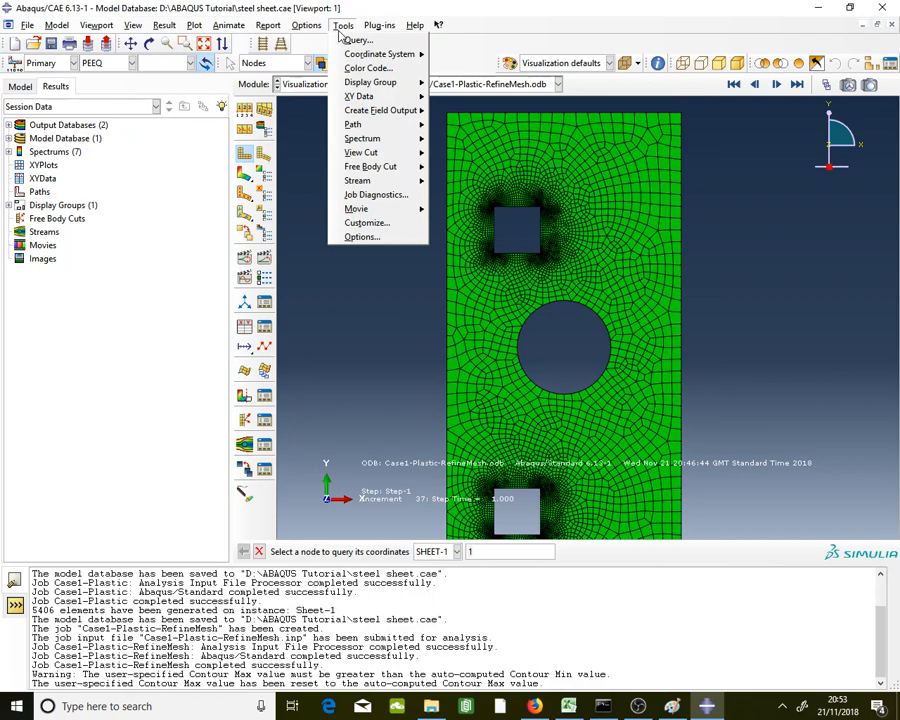
mouse_move(367, 97)
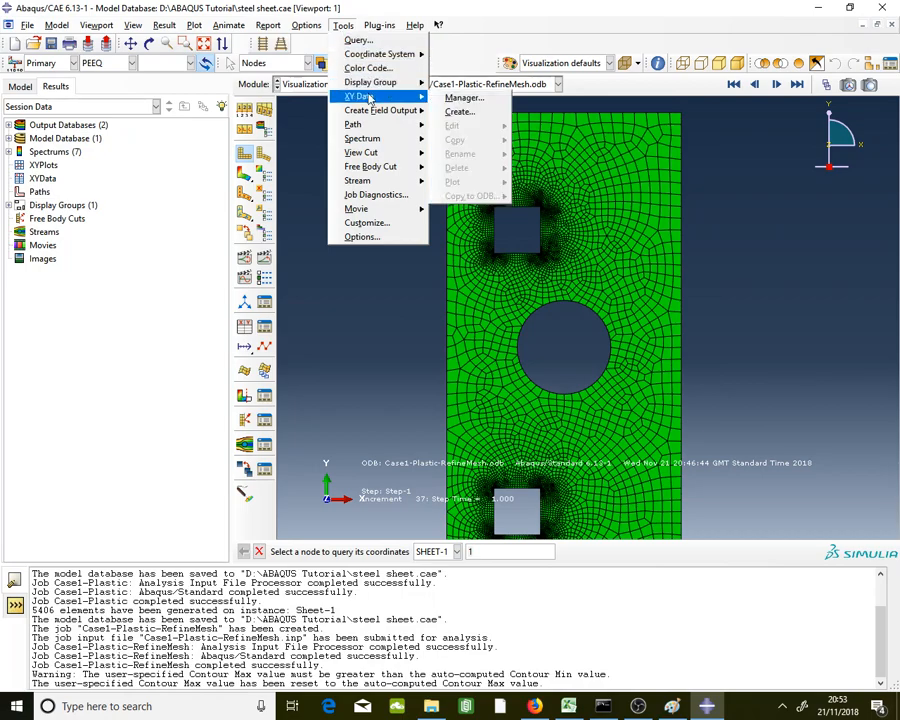
click(462, 98)
drag(478, 257, 420, 116)
click(500, 137)
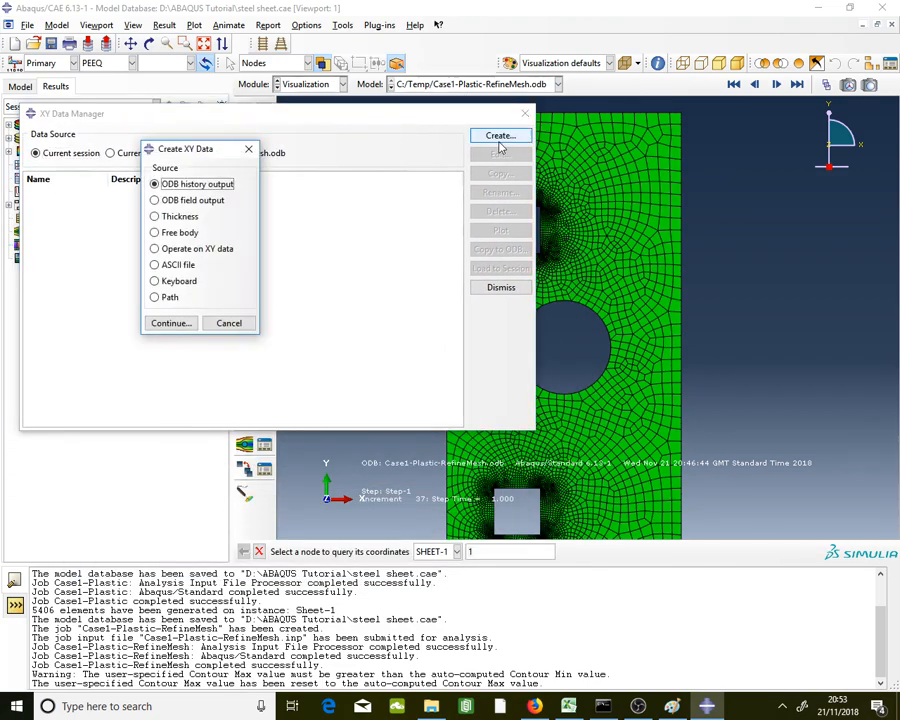
click(196, 202)
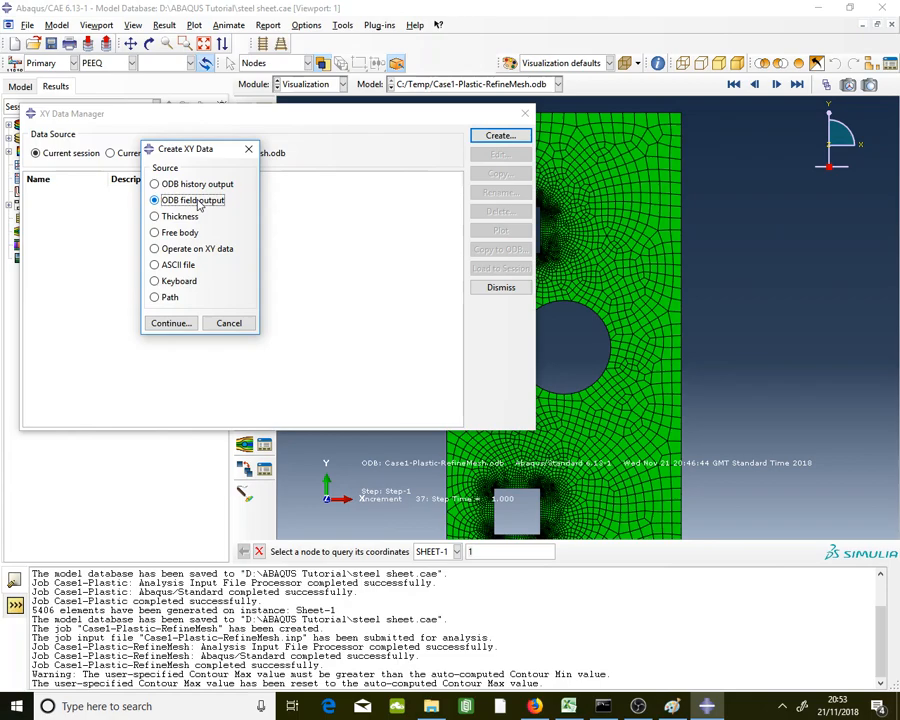
click(168, 323)
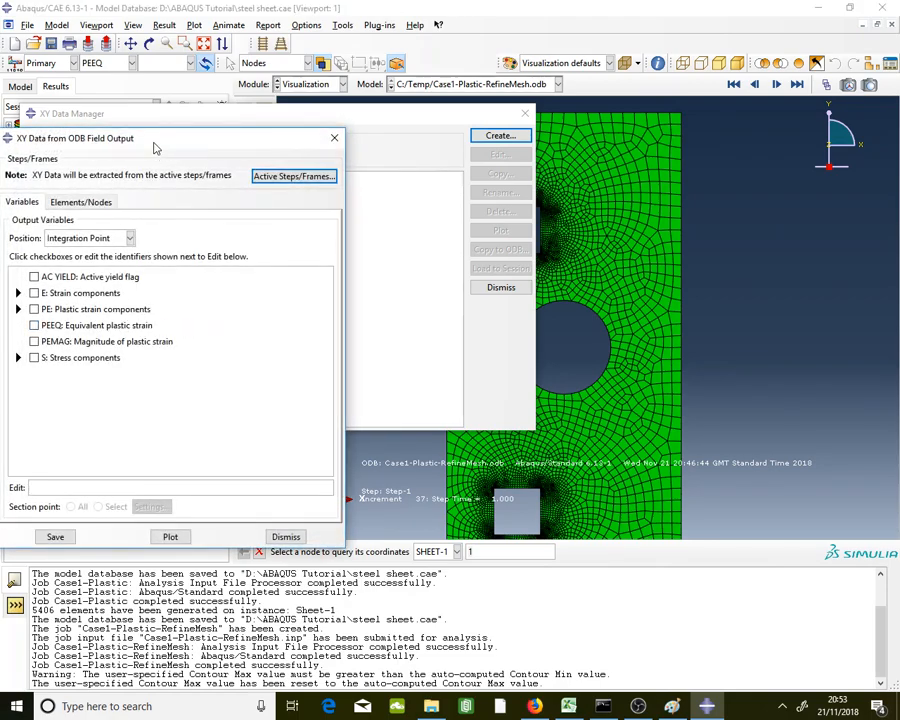
drag(155, 148, 293, 131)
- Set the output position to Unique Nodal, choose reaction force RF2, and start picking its nodes in the viewport
click(242, 223)
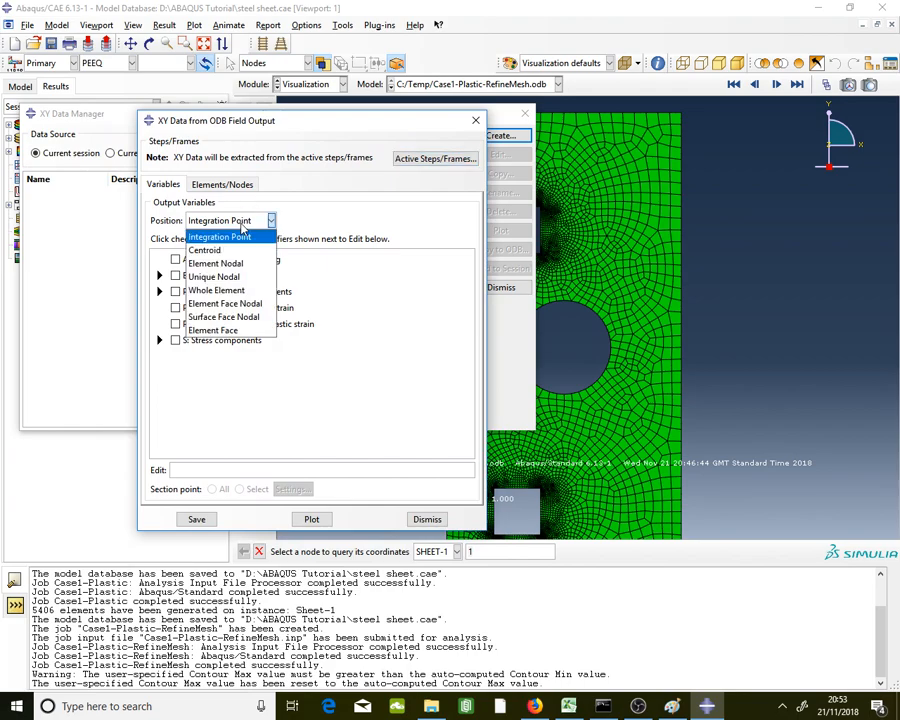
click(242, 277)
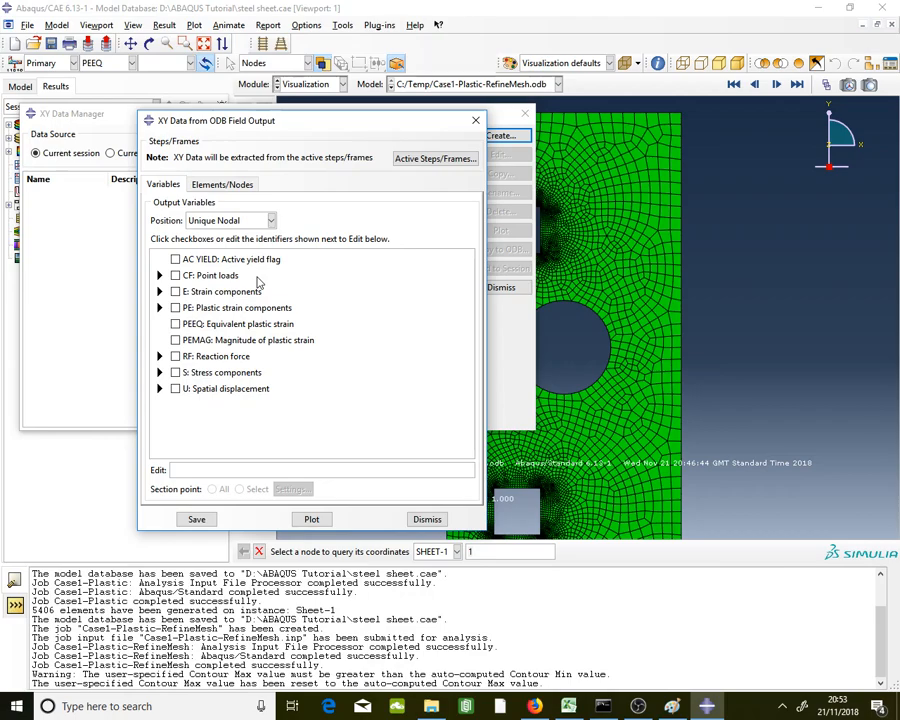
click(159, 356)
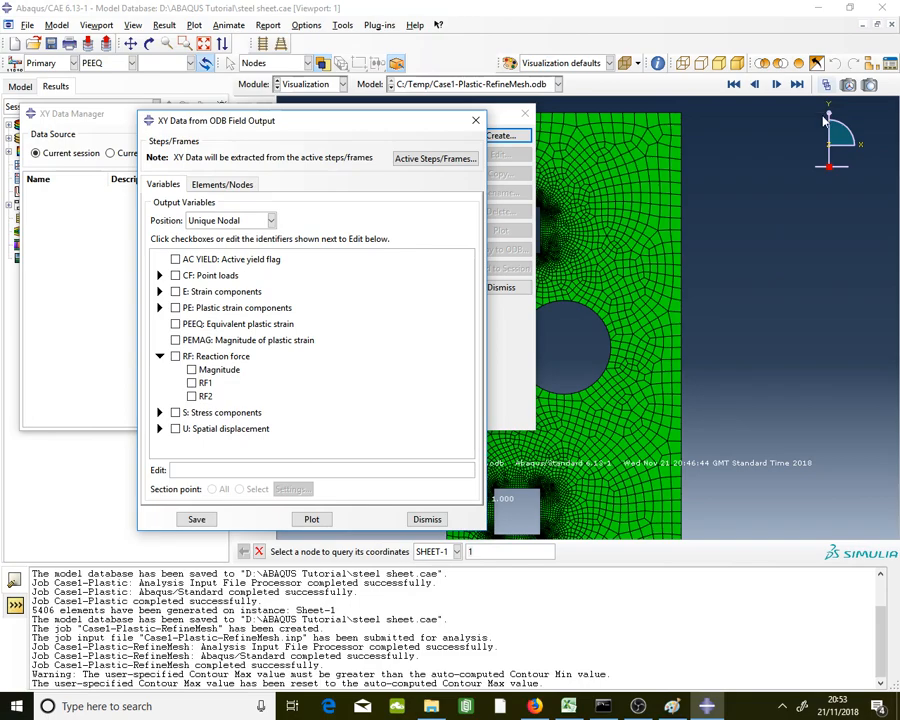
click(193, 396)
click(233, 186)
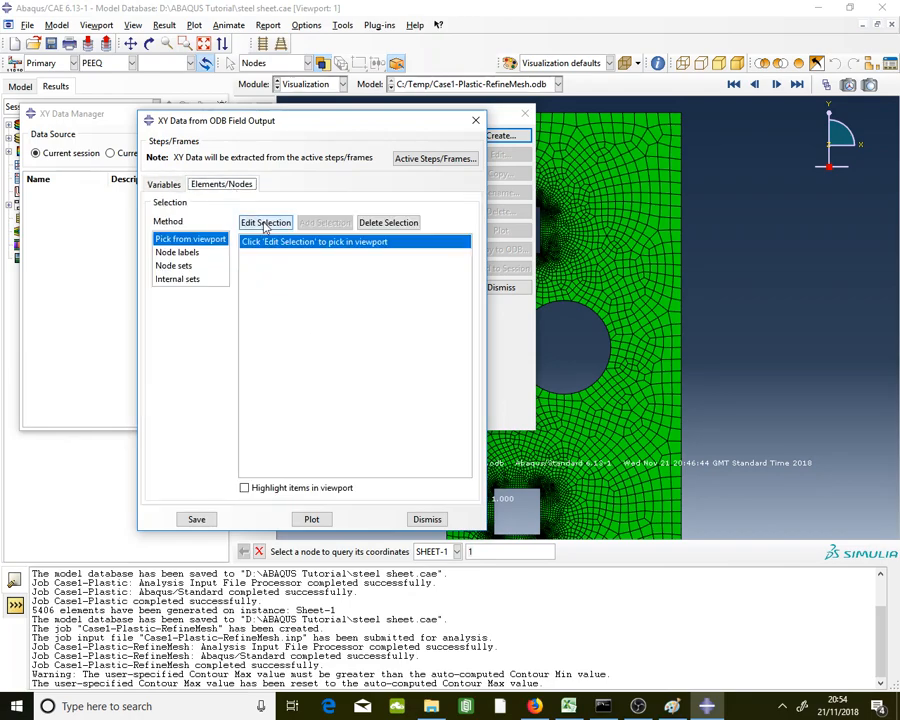
click(265, 222)
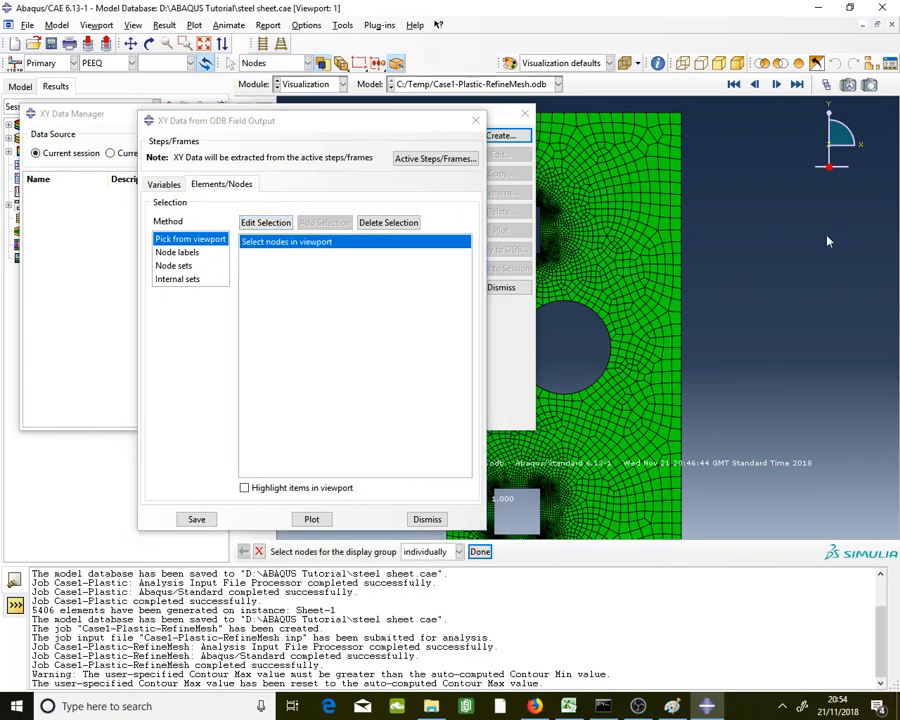
- Try to box-select the nodes along the sheet's top edge and check the highlighted nodes
scroll(868, 235, up, 3)
scroll(587, 158, down, 2)
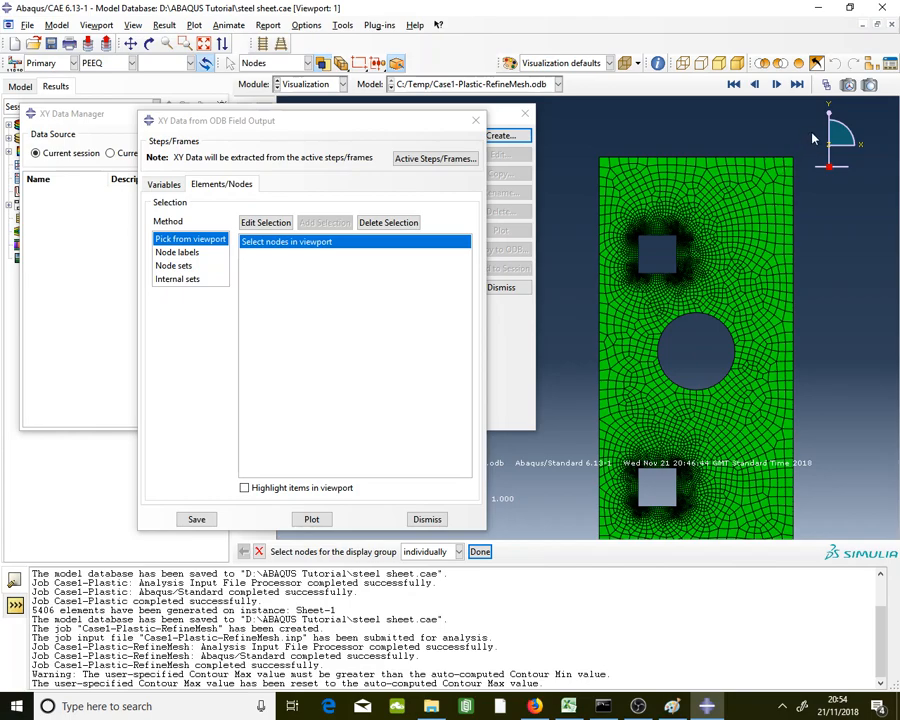
drag(814, 128, 576, 168)
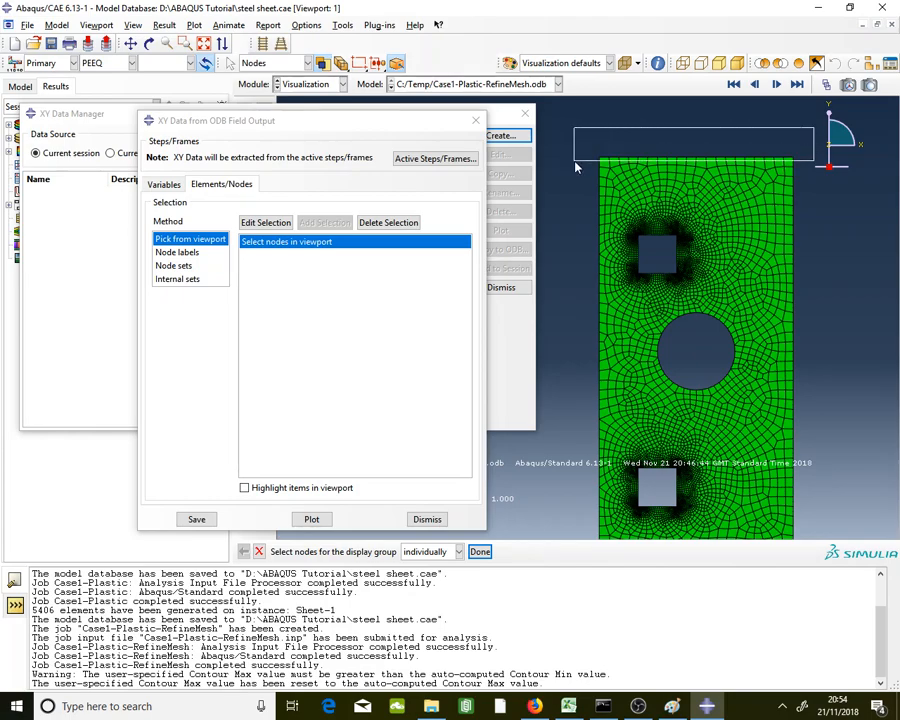
drag(576, 168, 578, 168)
scroll(633, 170, up, 2)
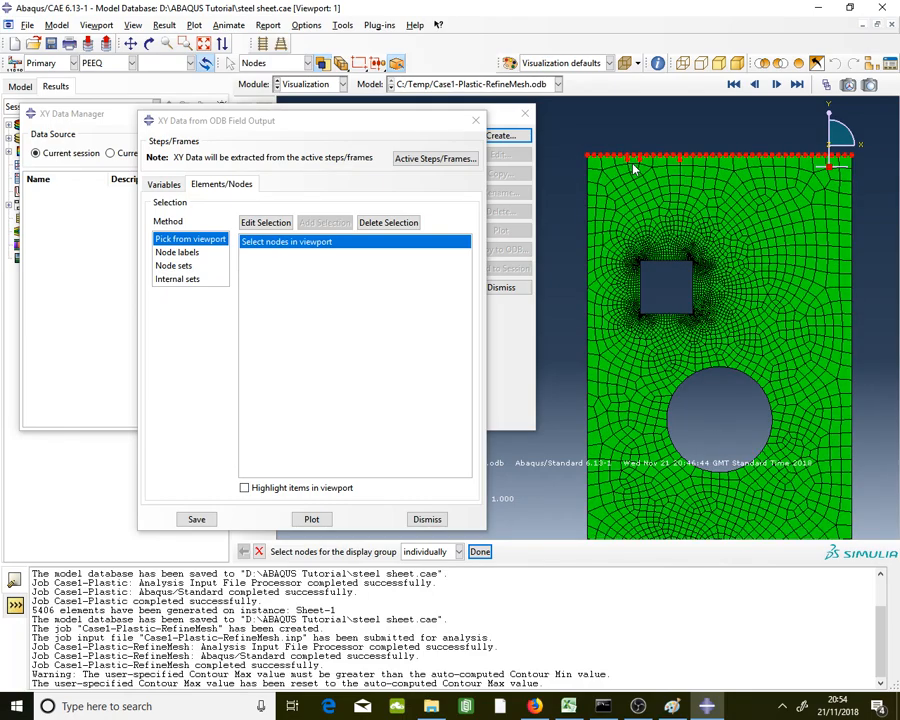
scroll(633, 170, up, 3)
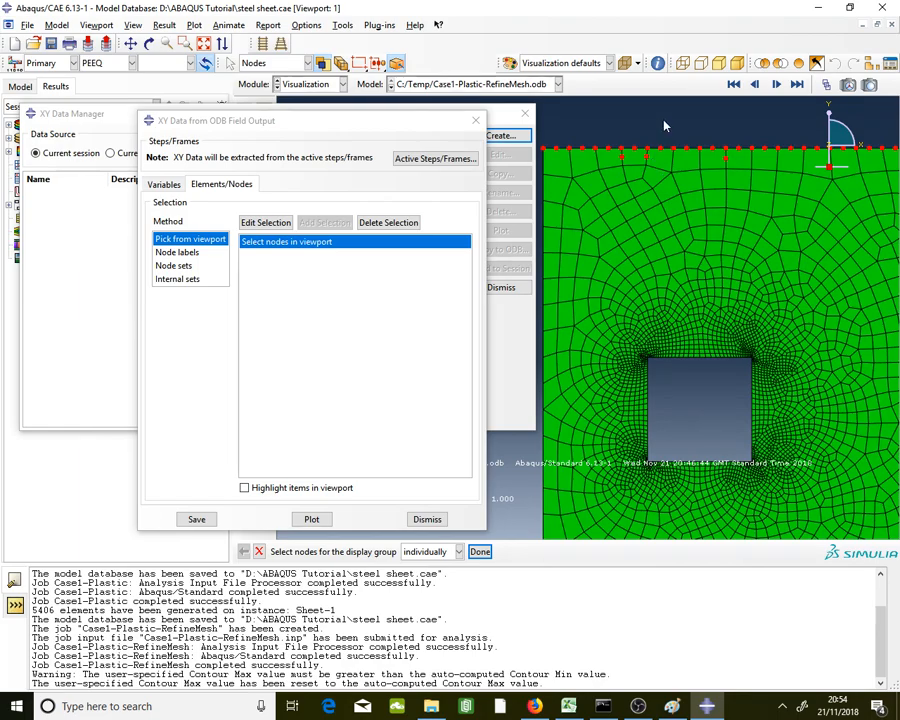
scroll(680, 130, down, 4)
scroll(688, 132, down, 2)
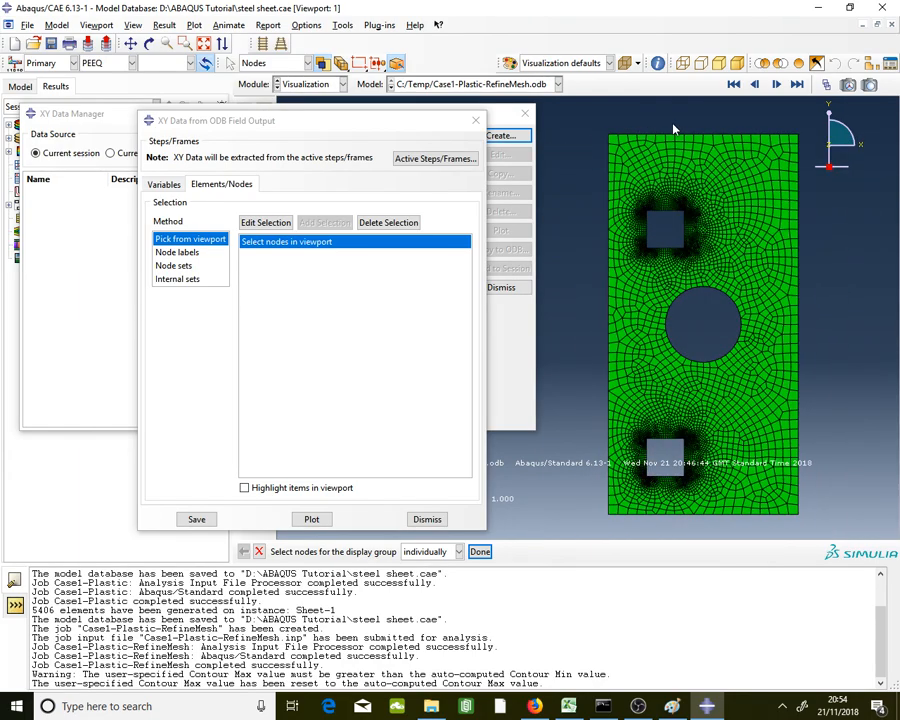
- Box-select only the row of nodes on the sheet's top edge and confirm the node selection
scroll(675, 129, up, 2)
drag(792, 130, 562, 142)
scroll(600, 136, up, 3)
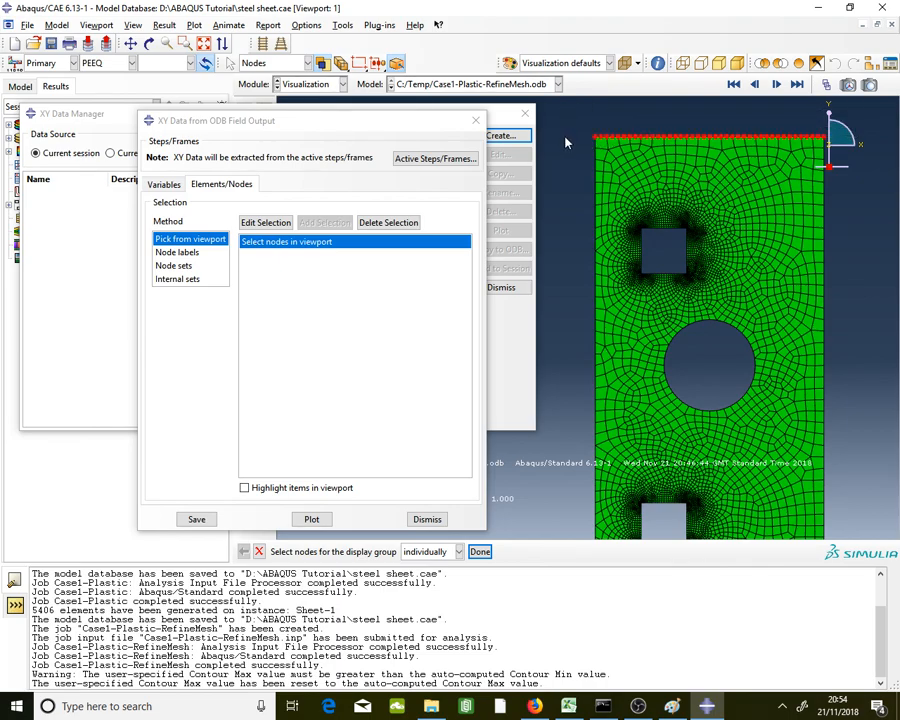
scroll(614, 133, down, 3)
scroll(614, 133, up, 3)
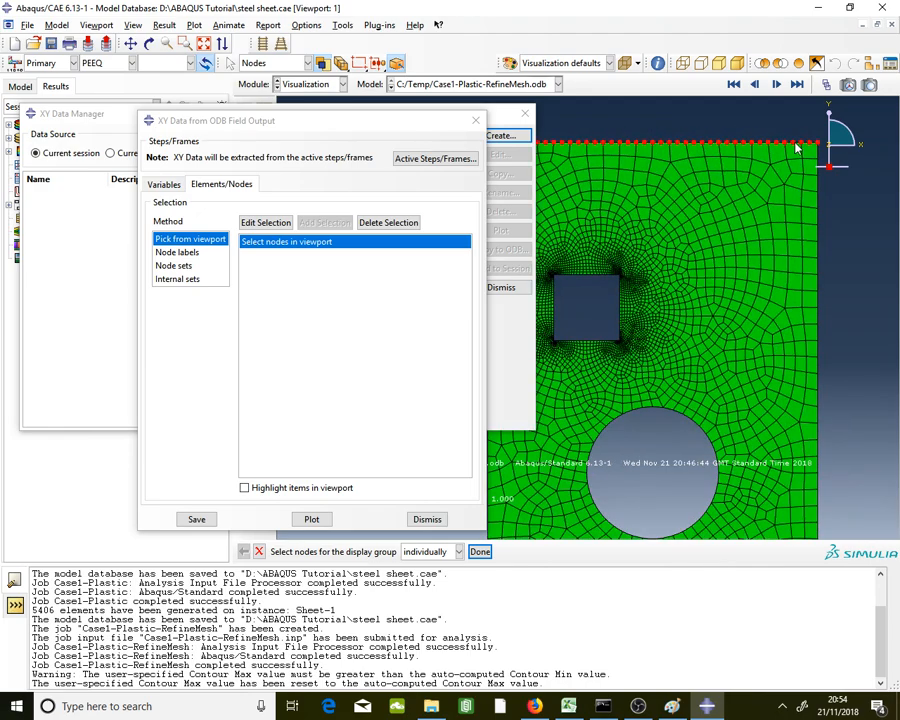
scroll(640, 143, down, 3)
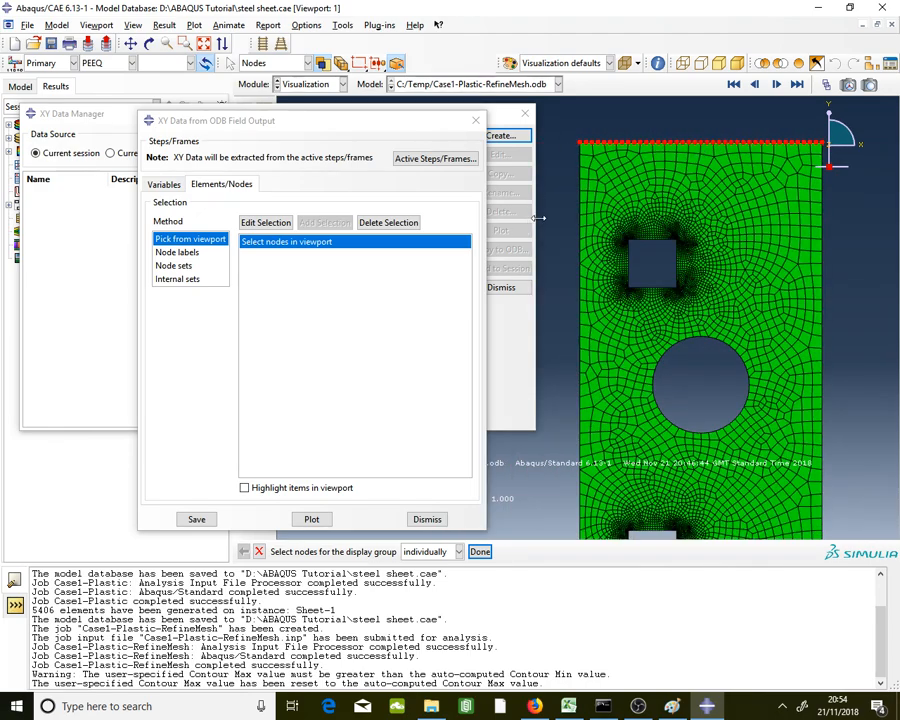
scroll(649, 151, up, 4)
scroll(729, 117, down, 2)
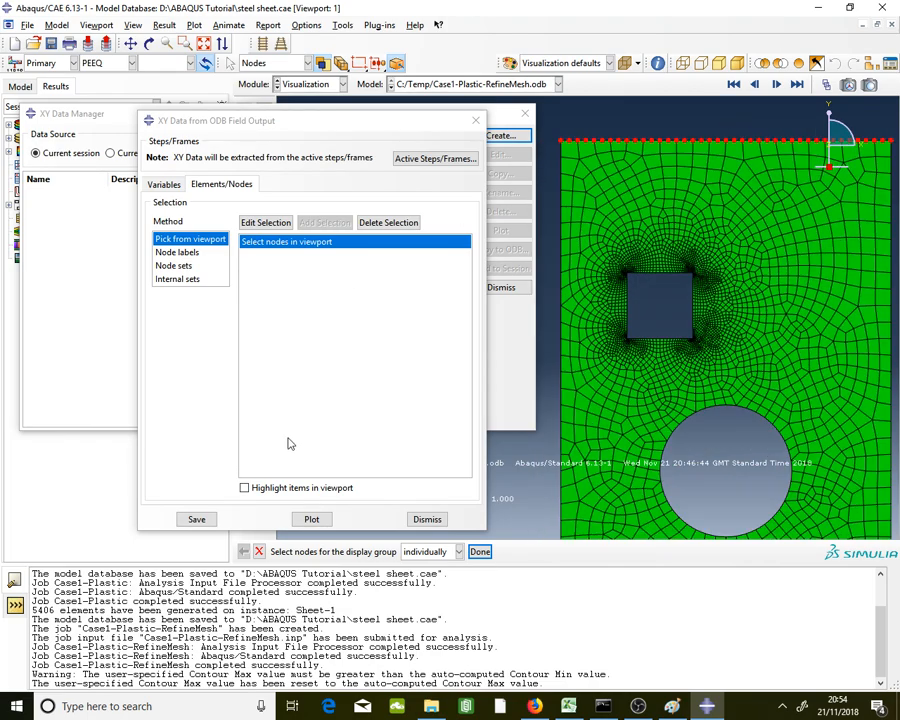
click(480, 553)
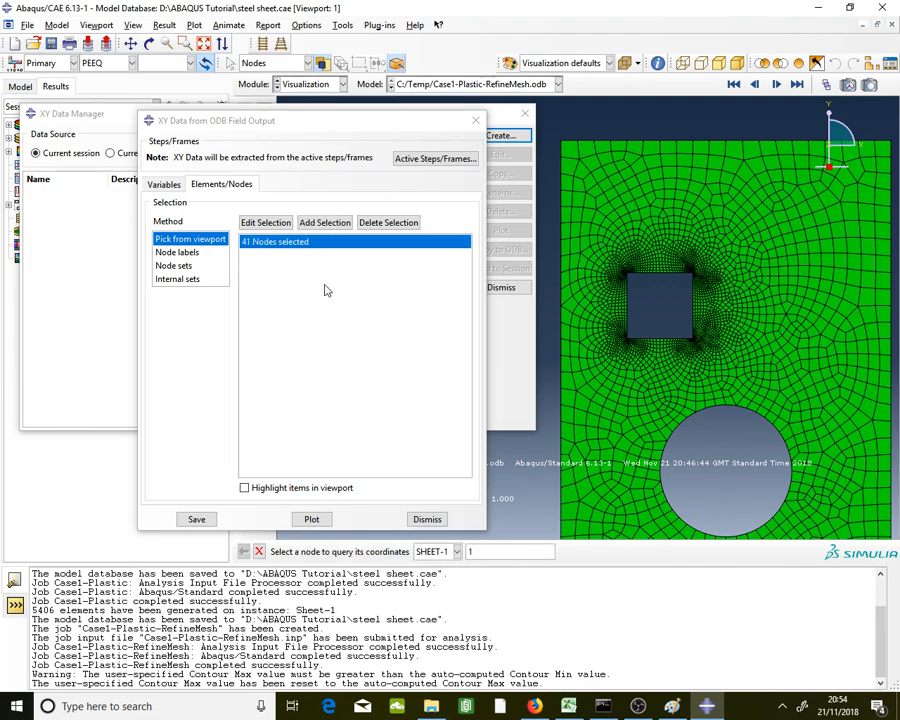
- Save the top-edge nodes' RF2 curves as XY data with default names and return to the XY Data Manager
click(203, 519)
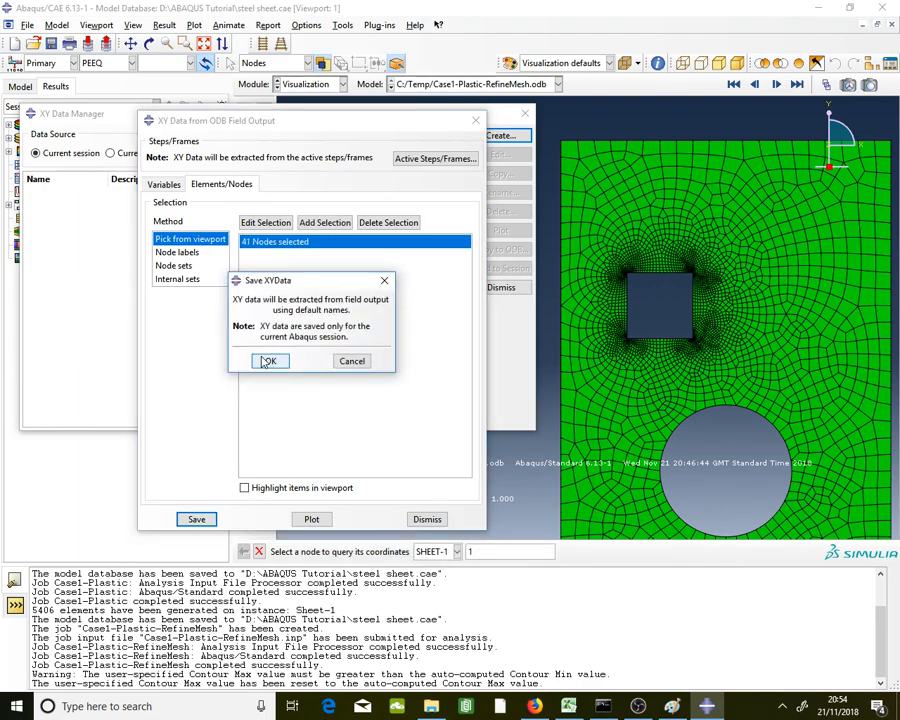
click(266, 362)
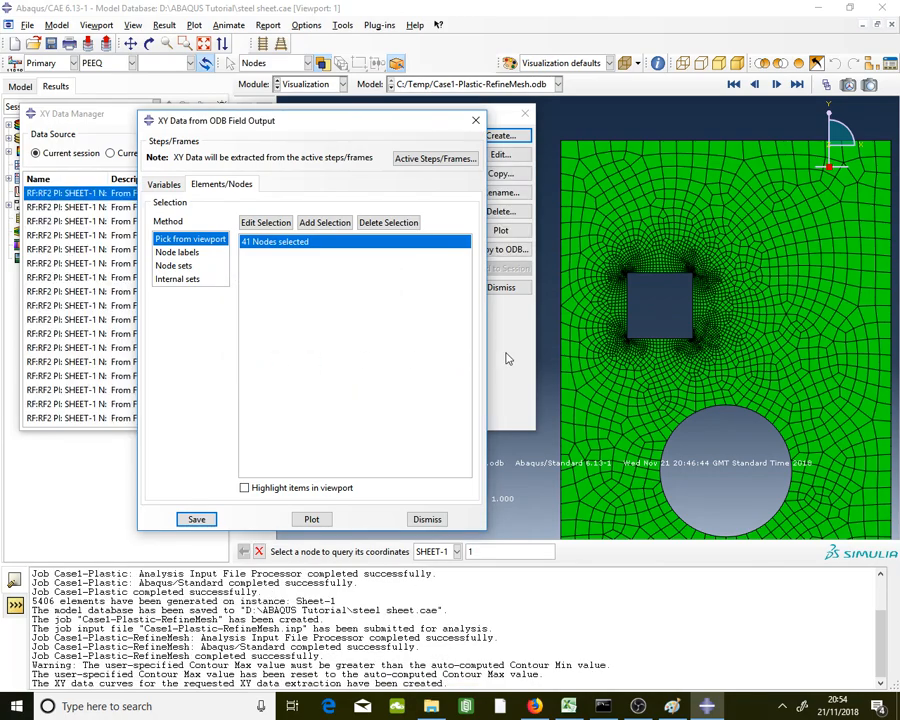
click(477, 271)
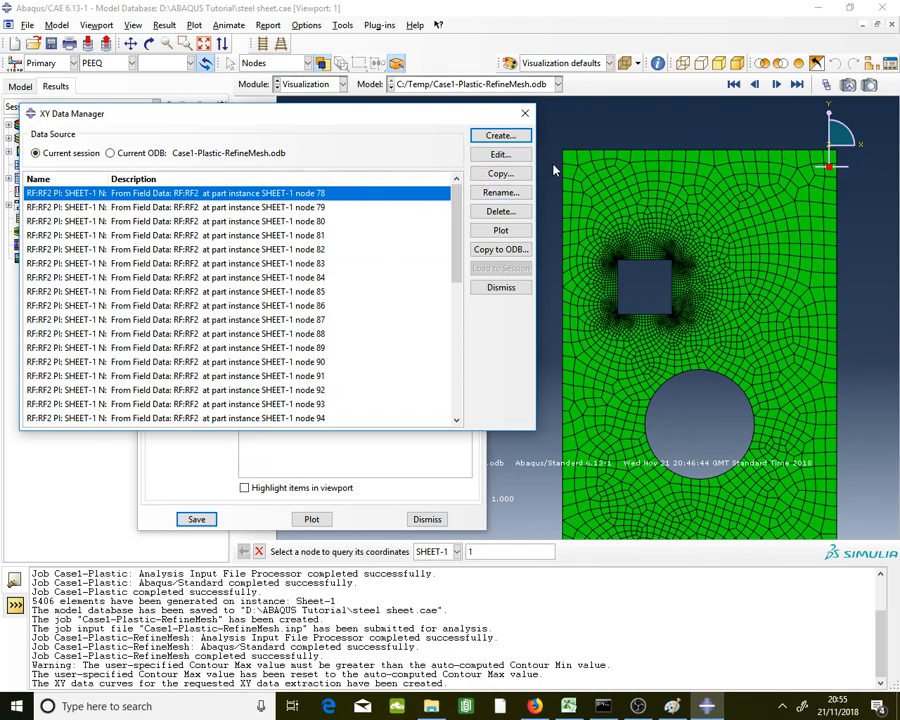
- Create XY data by operating on existing XY data and insert the sum((A,A,...)) operator into the expression
click(499, 136)
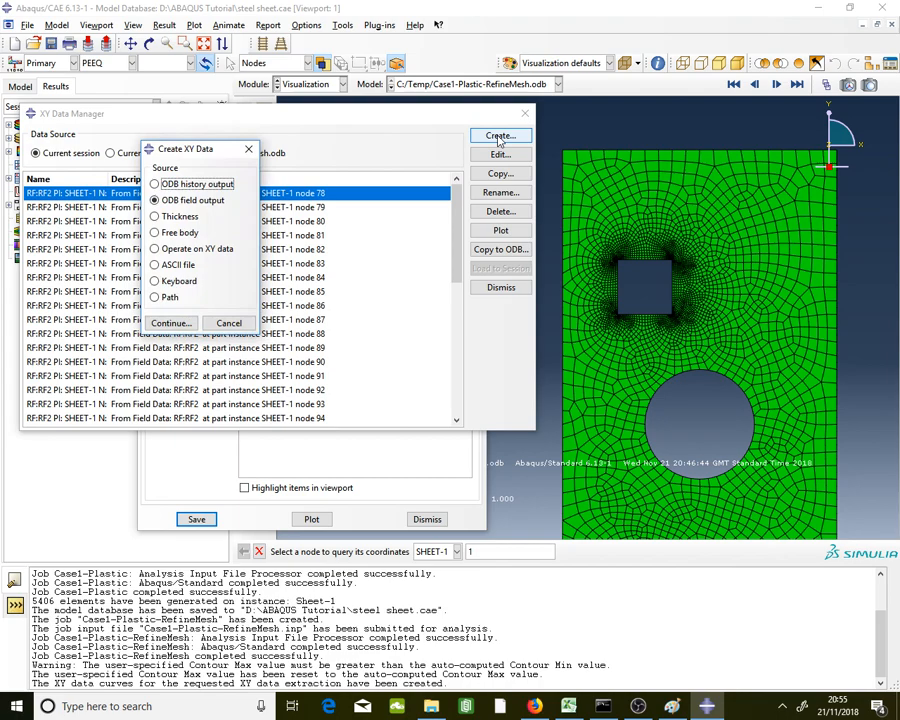
click(181, 250)
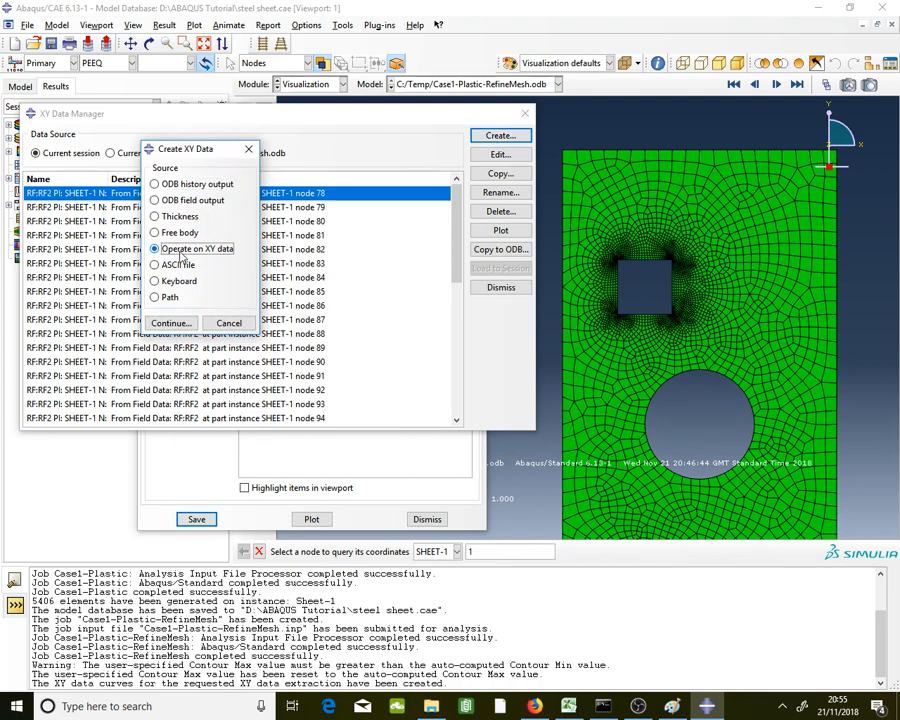
click(171, 323)
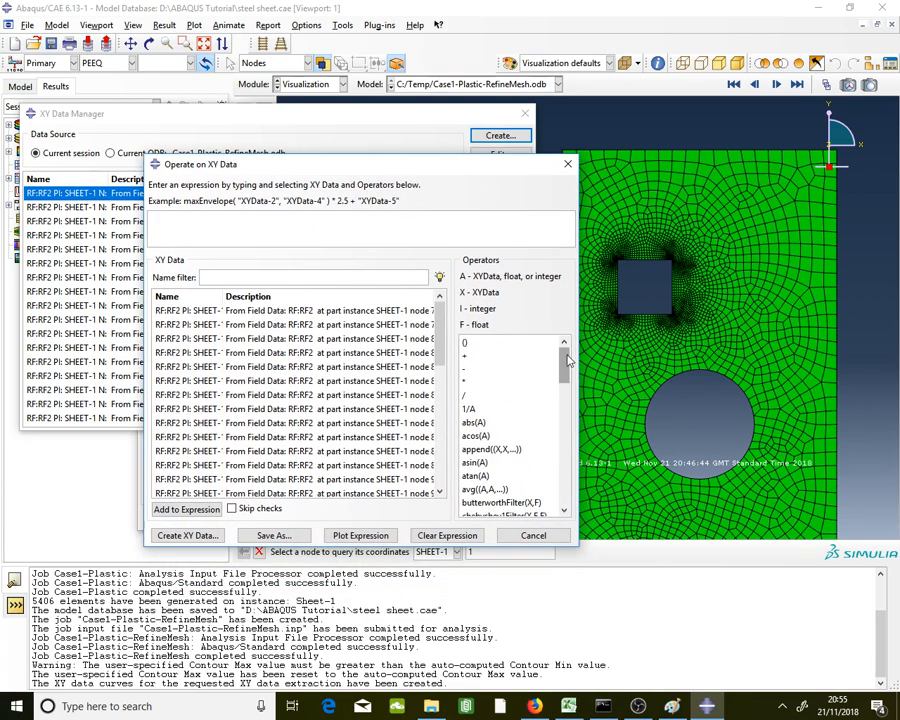
drag(564, 360, 564, 474)
click(508, 466)
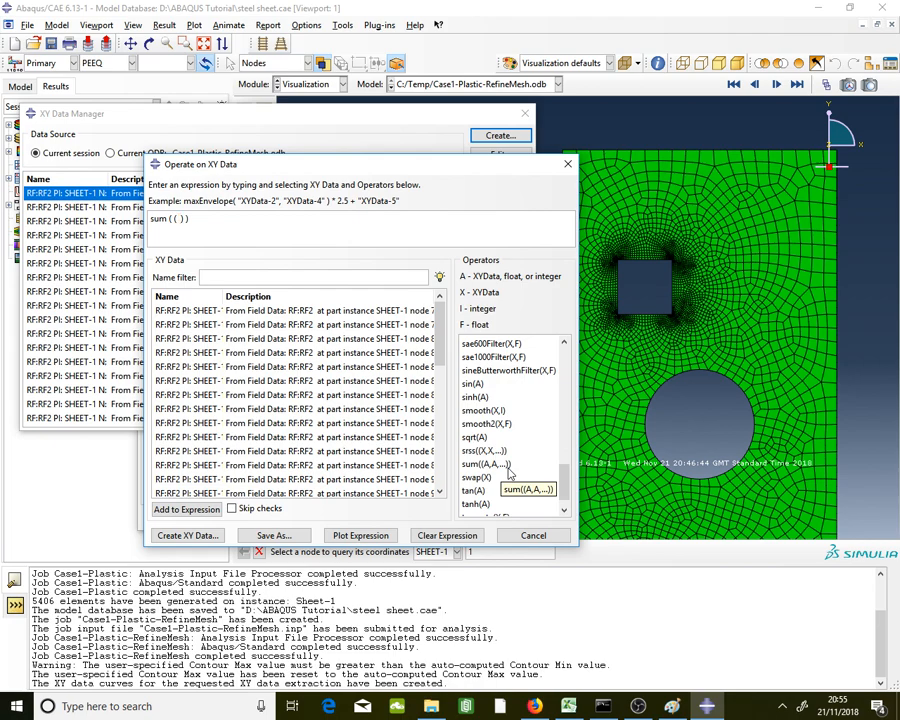
- Add all the saved RF2 nodal curves as arguments of the sum expression
click(414, 312)
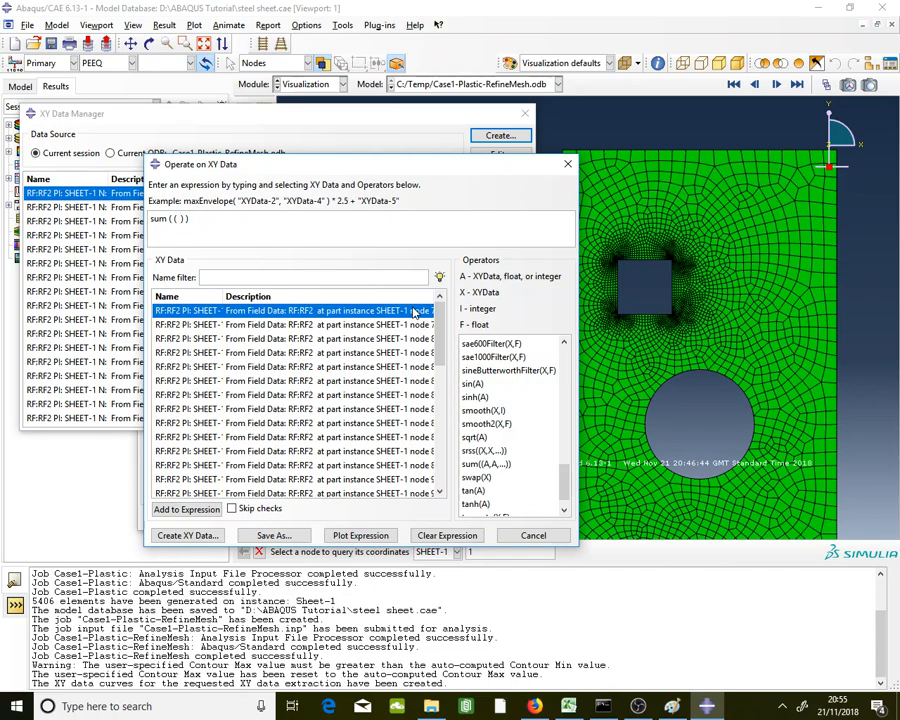
drag(414, 312, 445, 485)
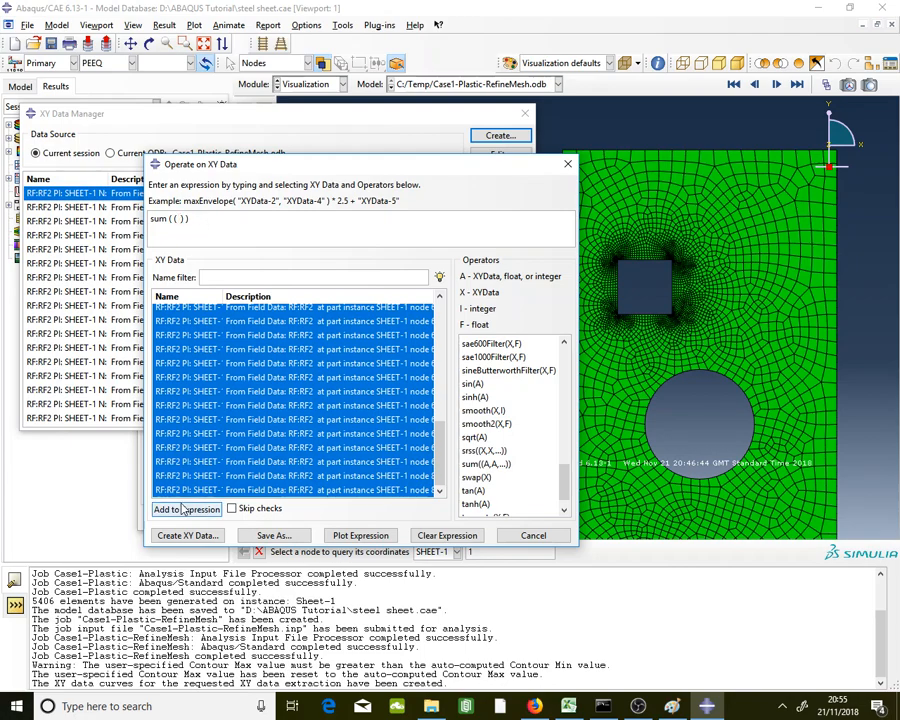
click(186, 509)
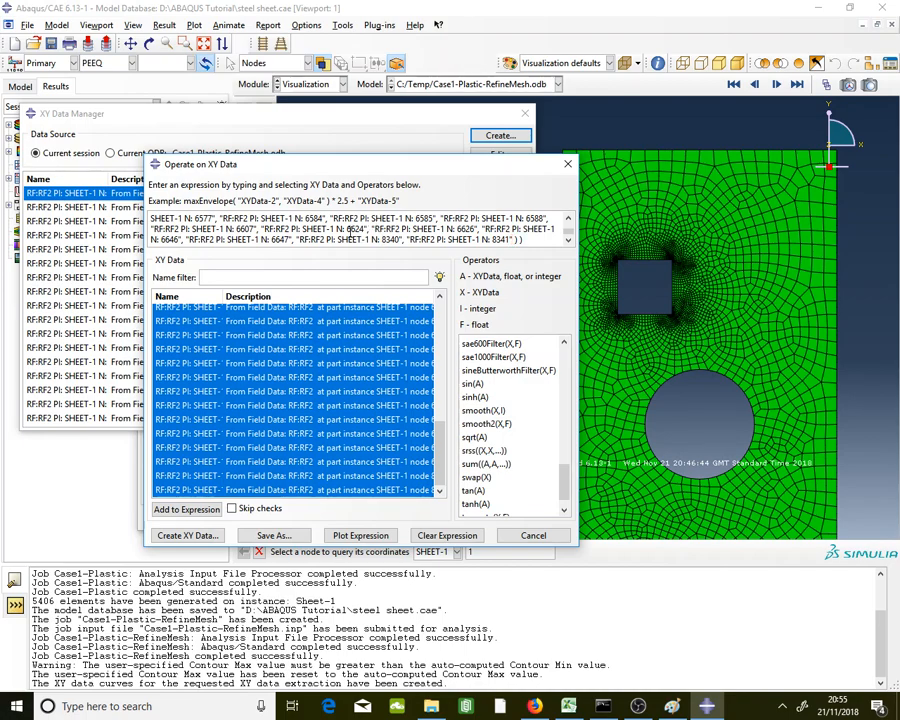
- Divide the summed RF2 expression by 1000, save it as XY data named Force, and close the expression dialog
click(543, 242)
text()/1000)
click(268, 536)
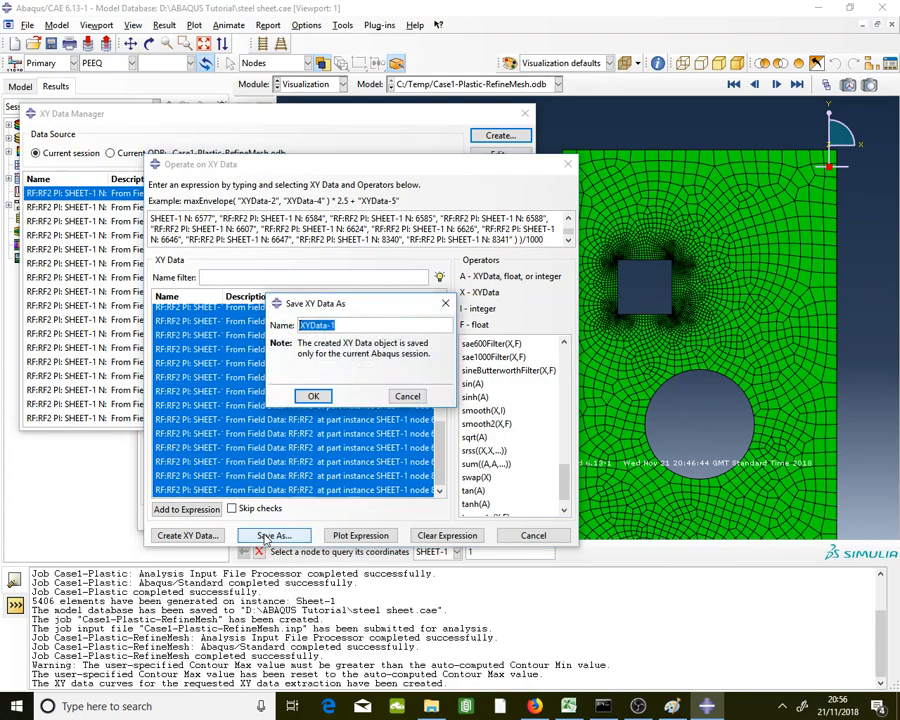
key(Caps_Lock)
text(F)
key(Caps_Lock)
text(o)
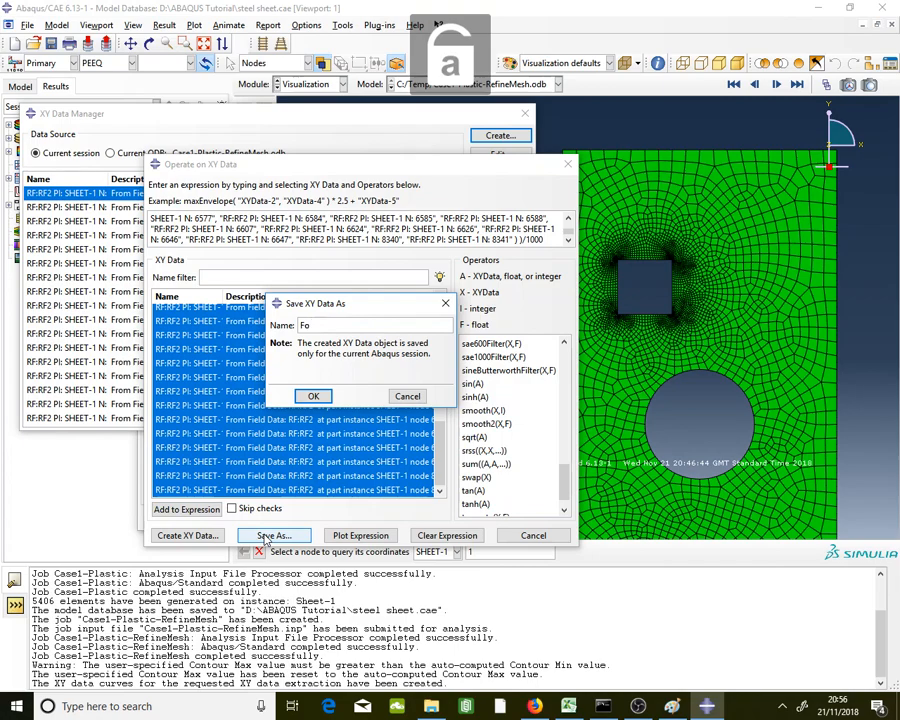
text(rce)
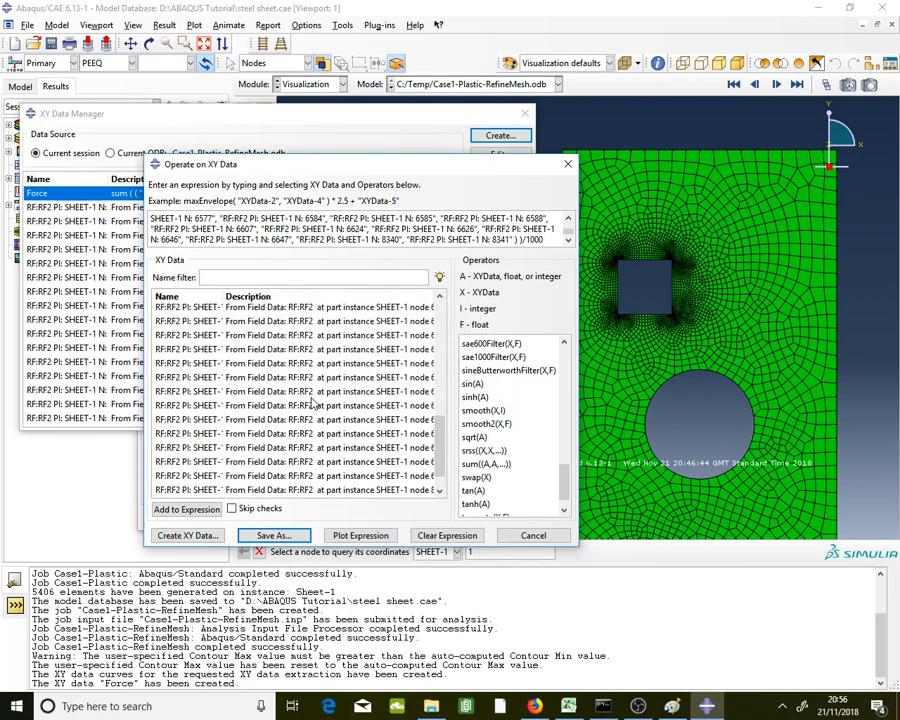
click(569, 166)
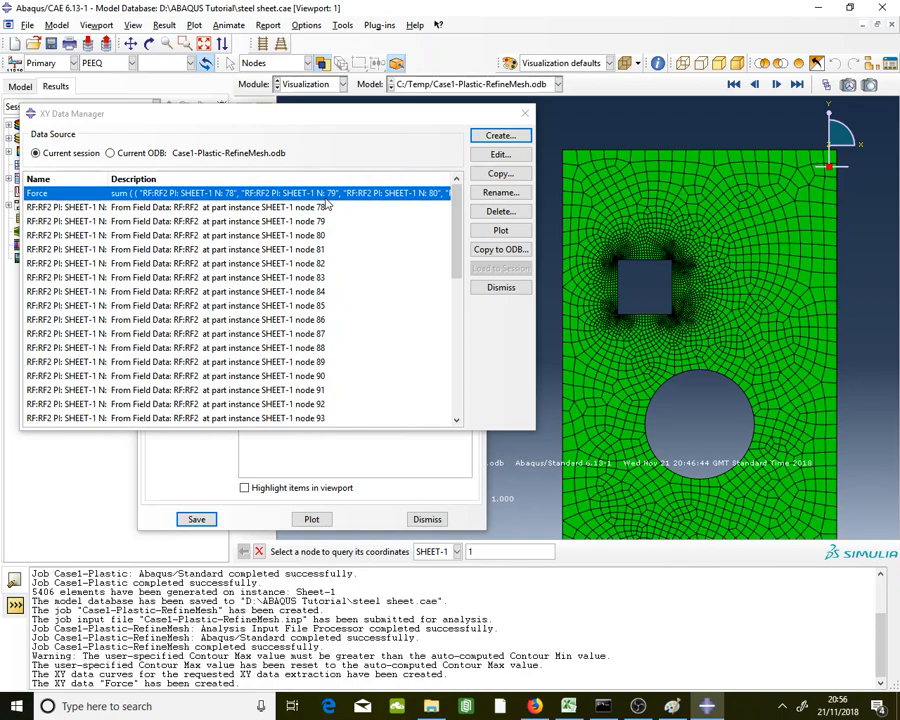
- Review the Force curve's data table down to its last row and close it without changes
double_click(324, 193)
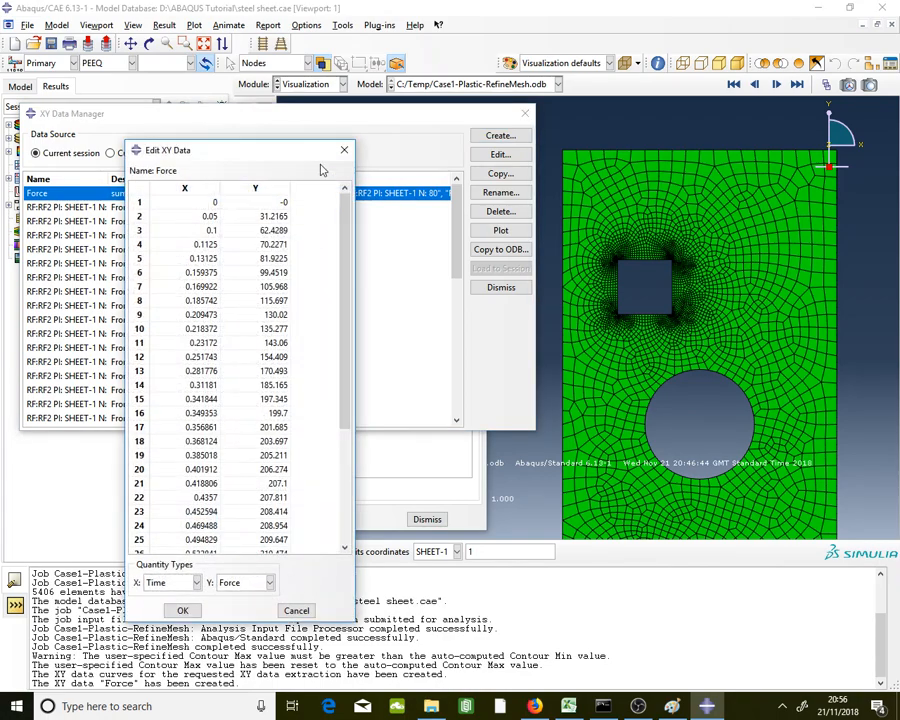
drag(311, 143, 311, 63)
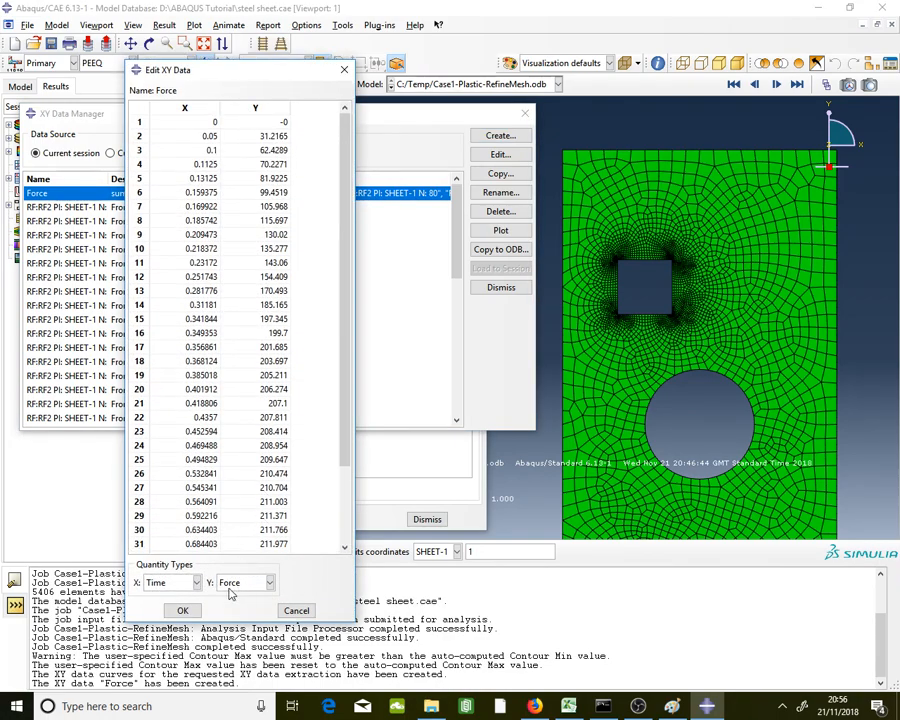
drag(344, 418, 350, 517)
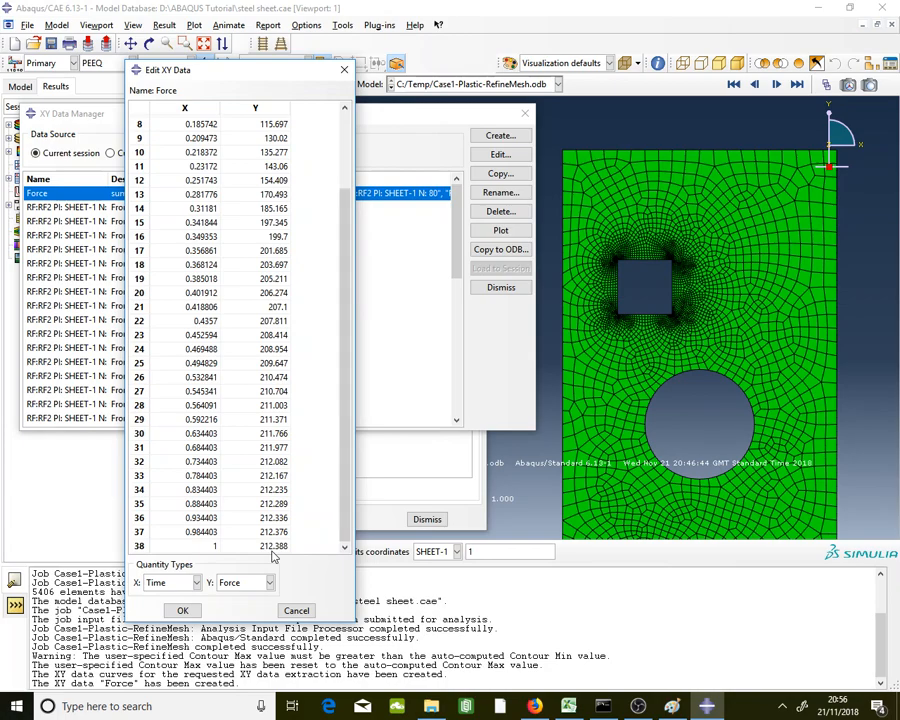
click(296, 611)
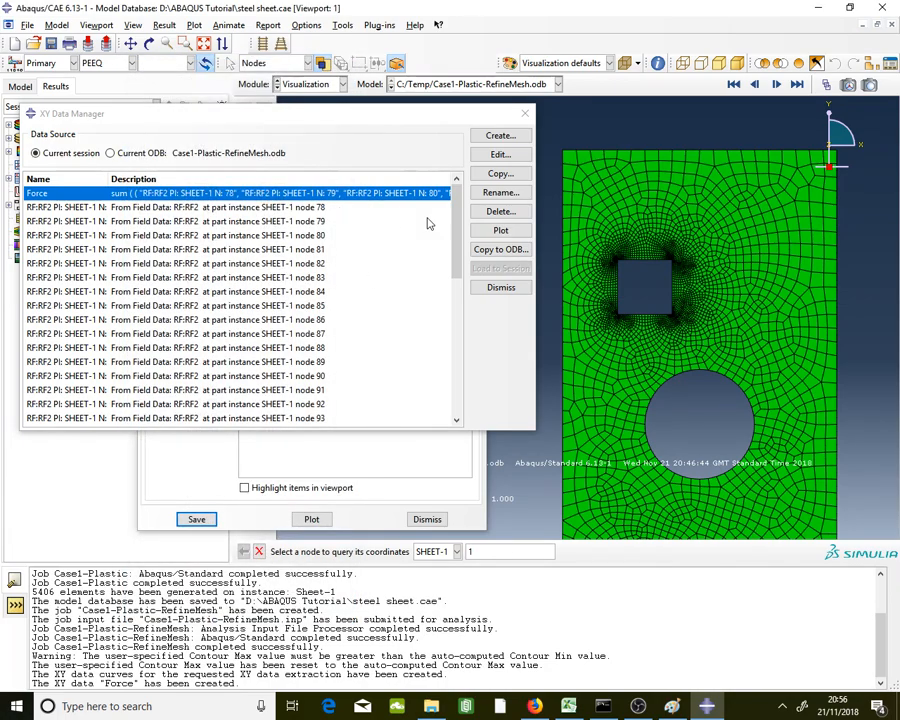
- Delete all the individual RF2 nodal curves and the _temp_1 entry, keeping only the Force curve
click(387, 218)
click(356, 194)
click(341, 208)
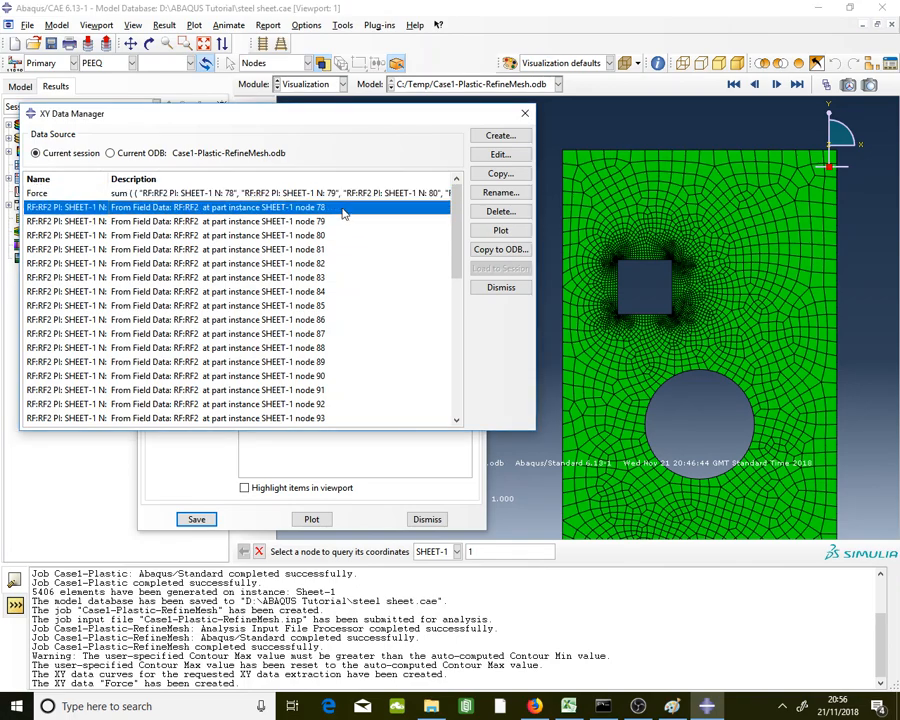
click(342, 223)
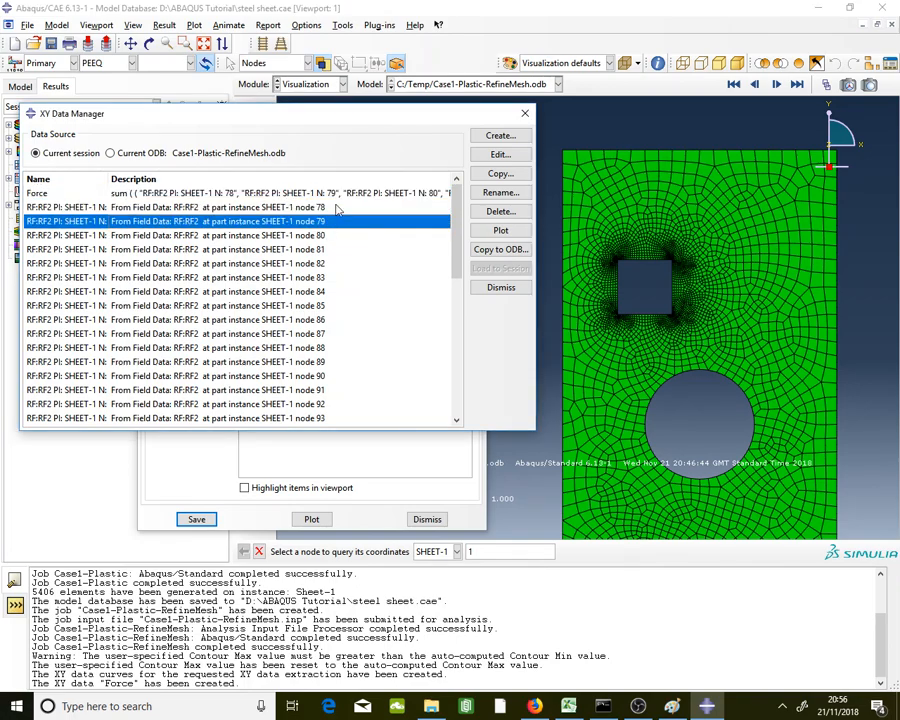
click(338, 208)
drag(338, 208, 337, 235)
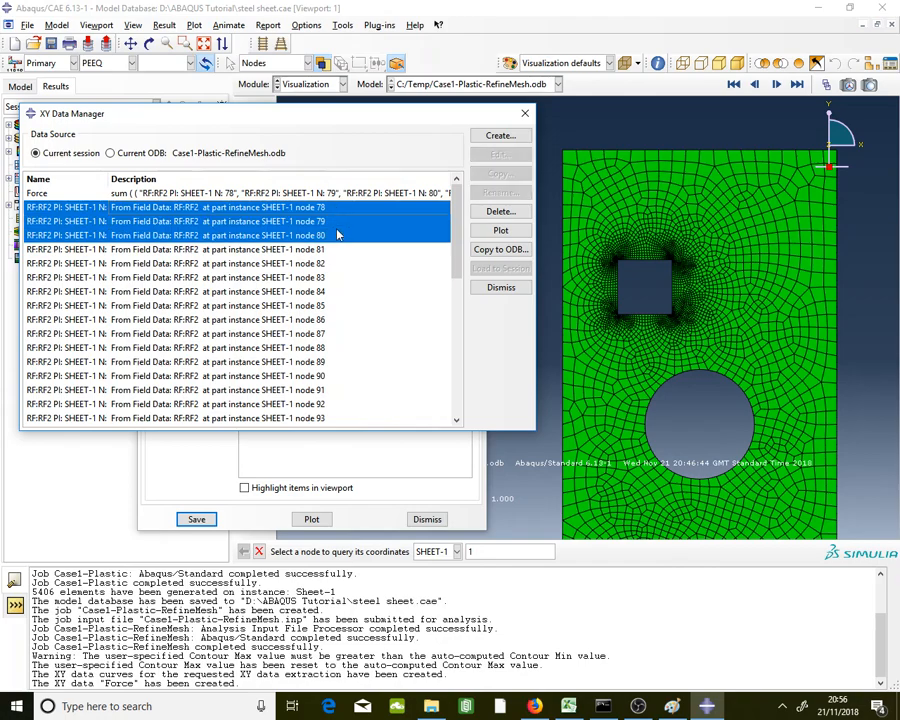
click(335, 193)
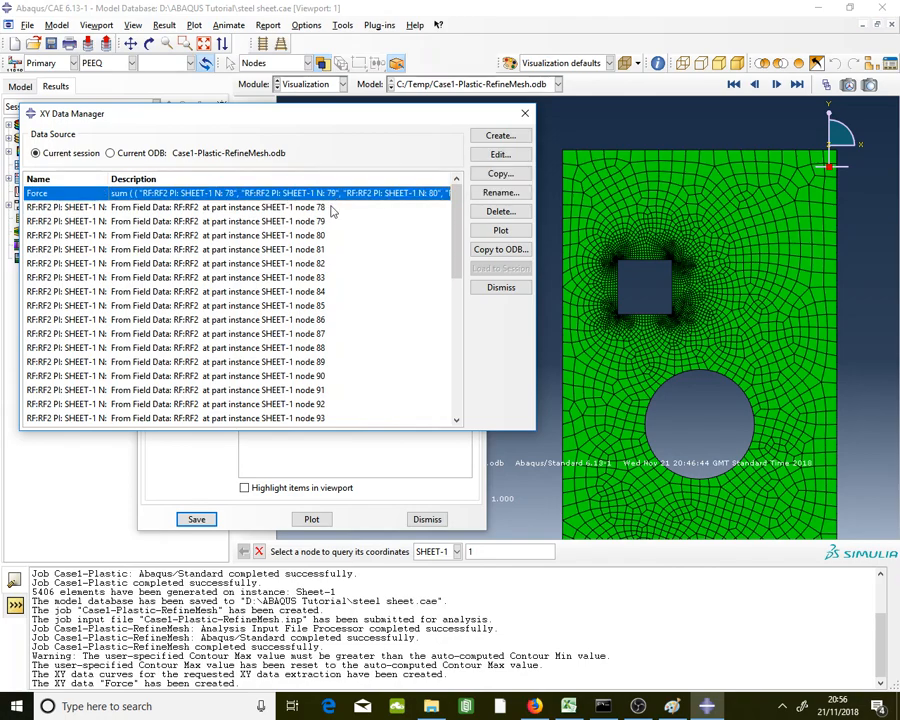
drag(333, 210, 339, 419)
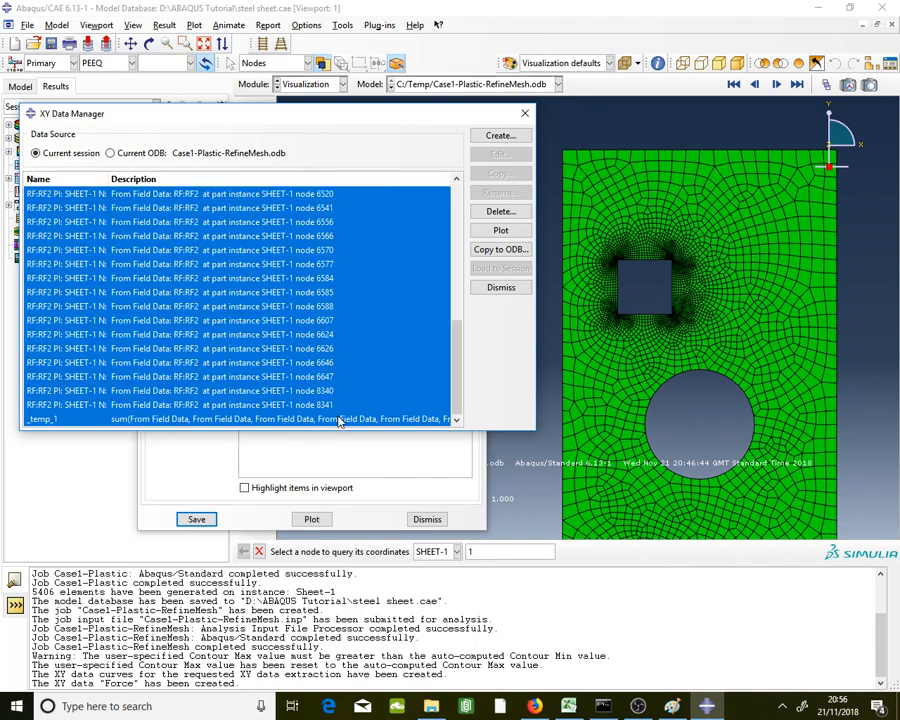
click(487, 218)
click(411, 366)
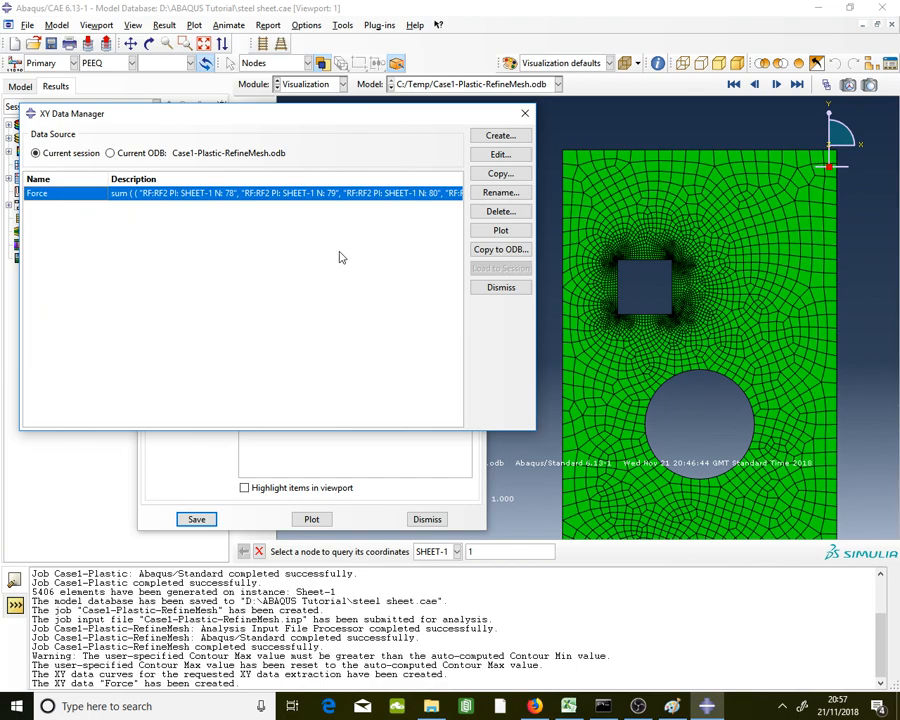
- Change the field output variable to extract from reaction force to the U2 spatial displacement component
click(209, 470)
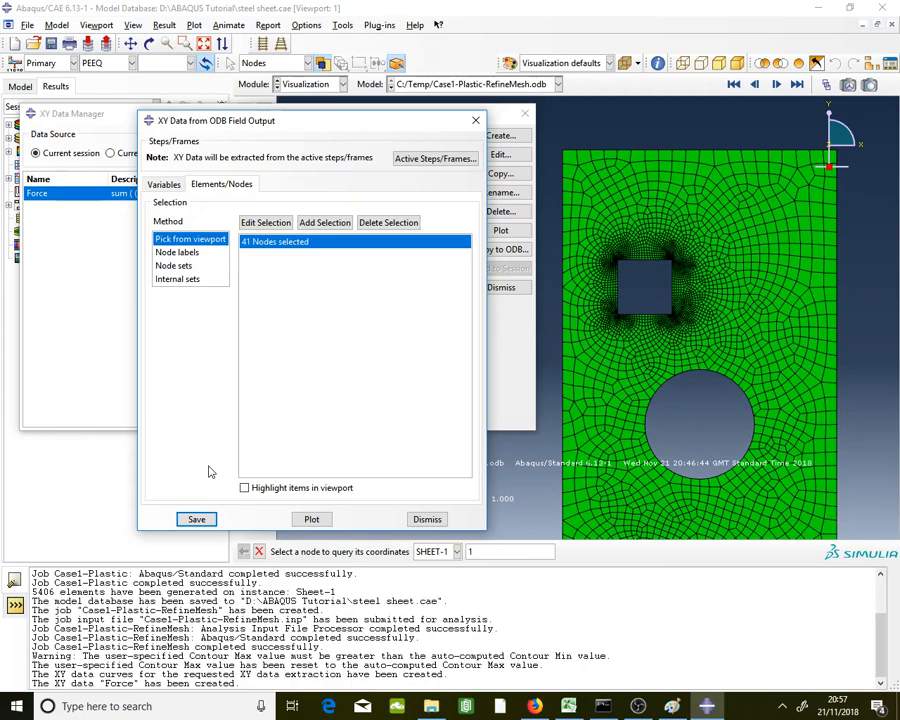
click(173, 185)
click(175, 356)
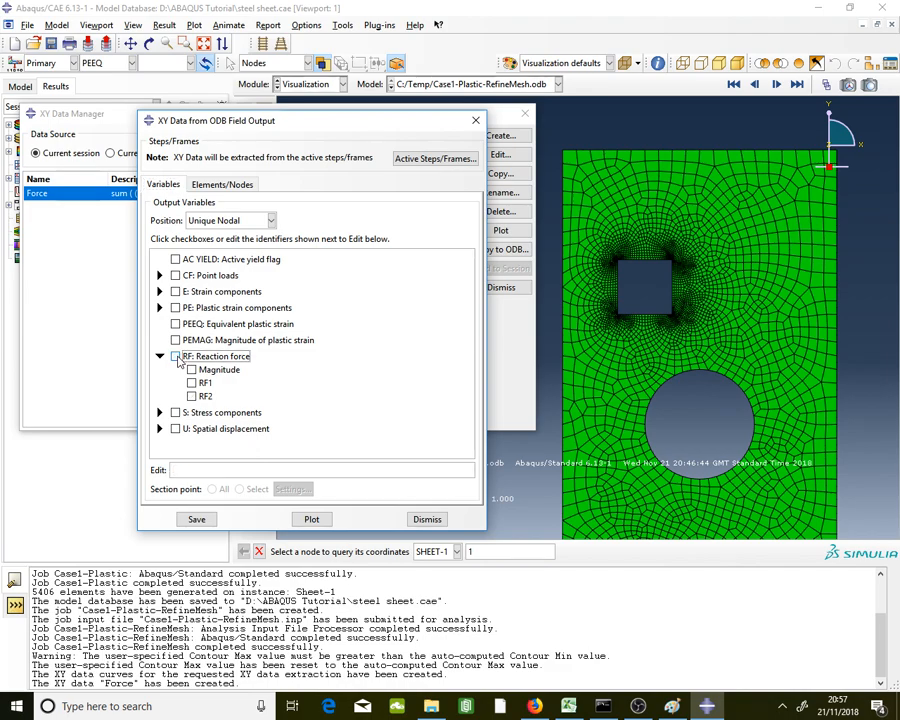
click(159, 356)
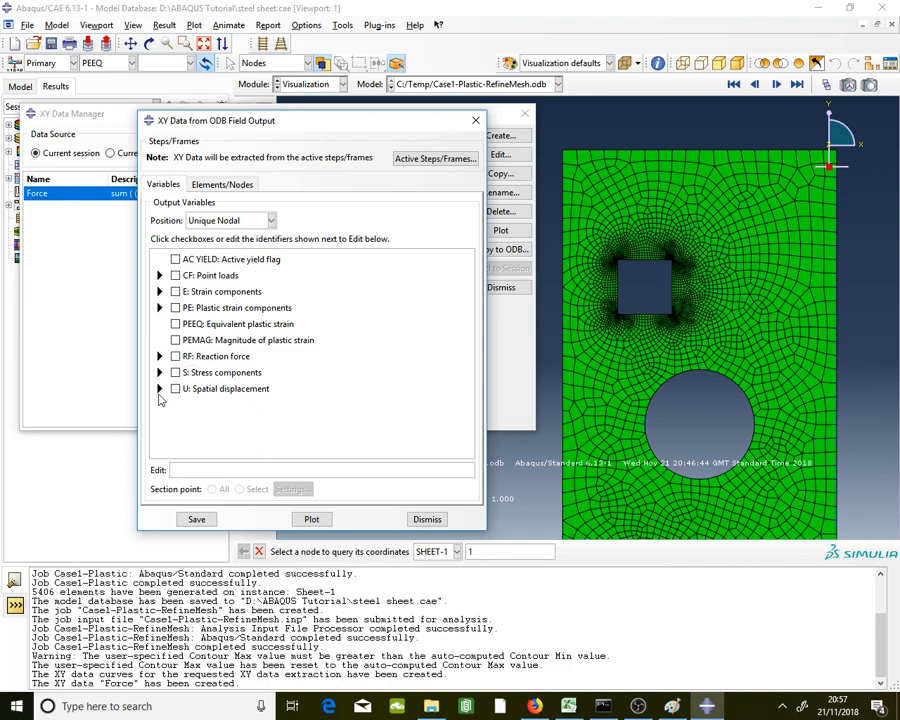
click(160, 389)
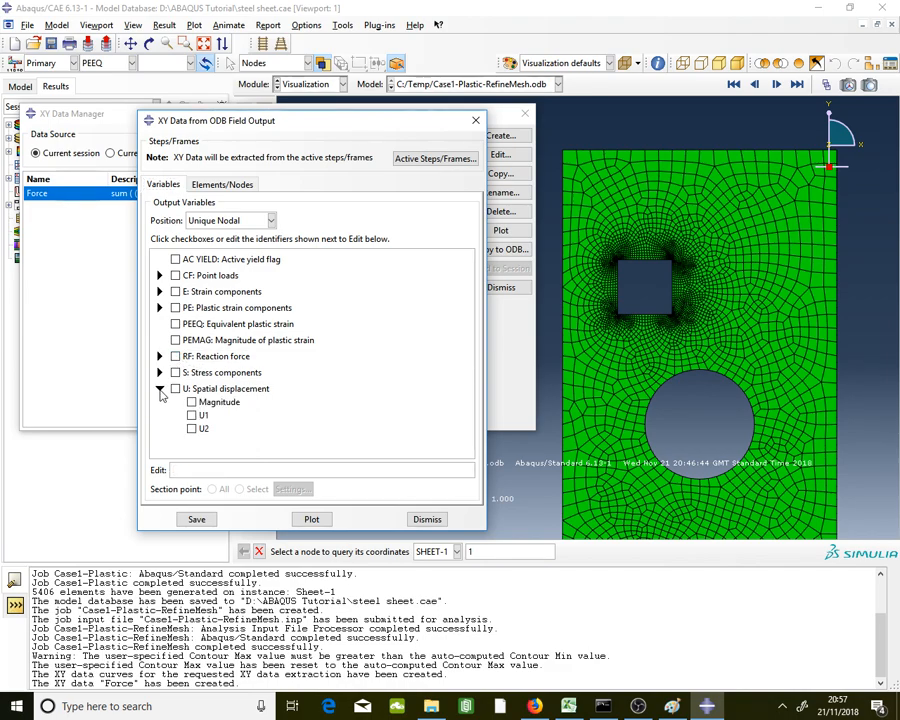
click(203, 429)
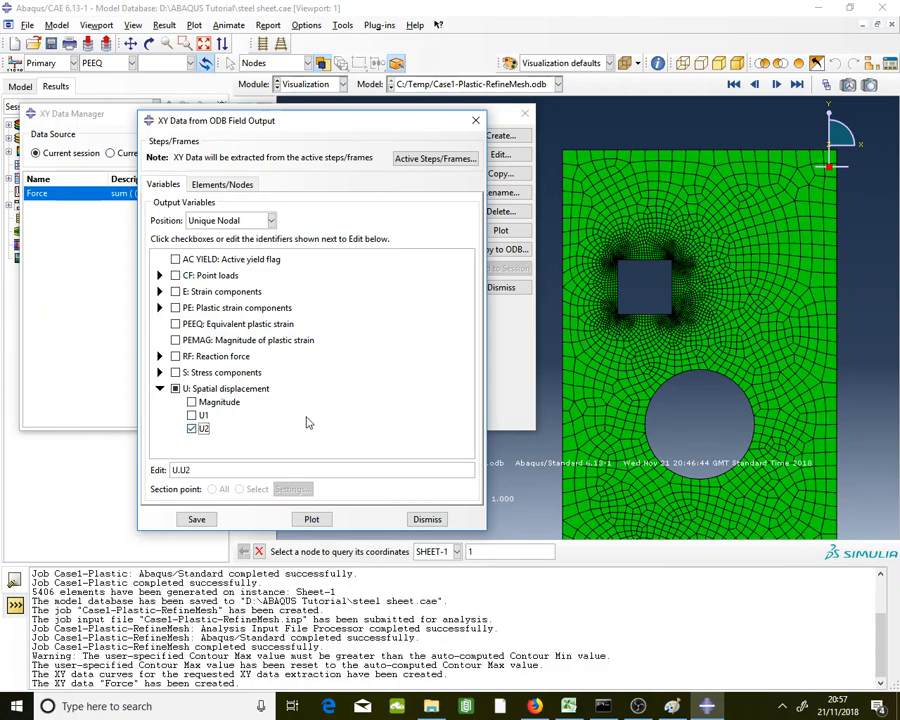
- Replace the node selection with a single node at the middle of the sheet's top edge
click(226, 186)
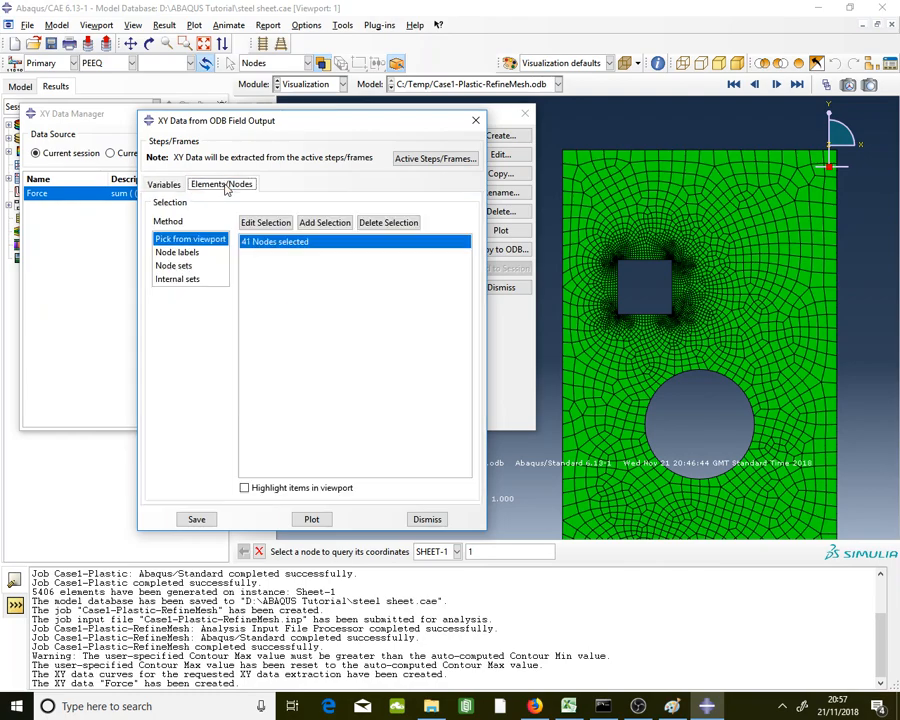
click(268, 224)
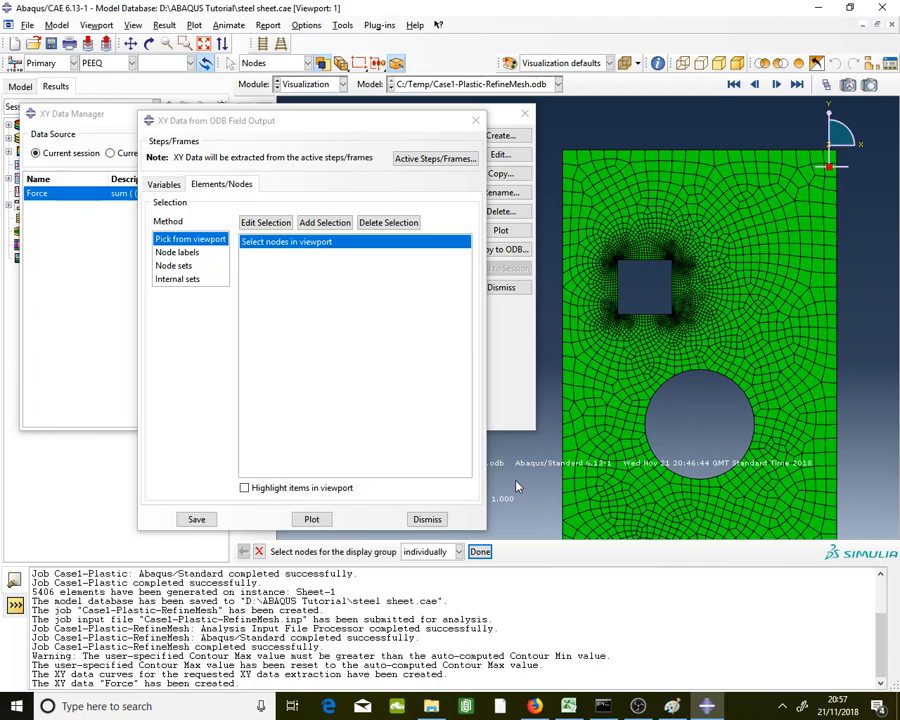
click(265, 224)
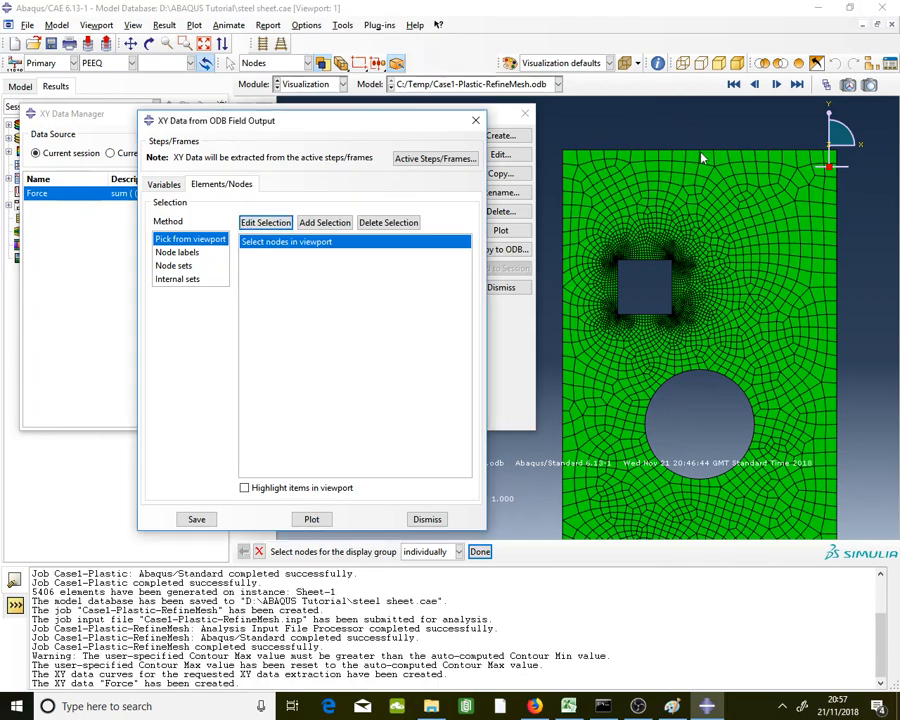
click(701, 154)
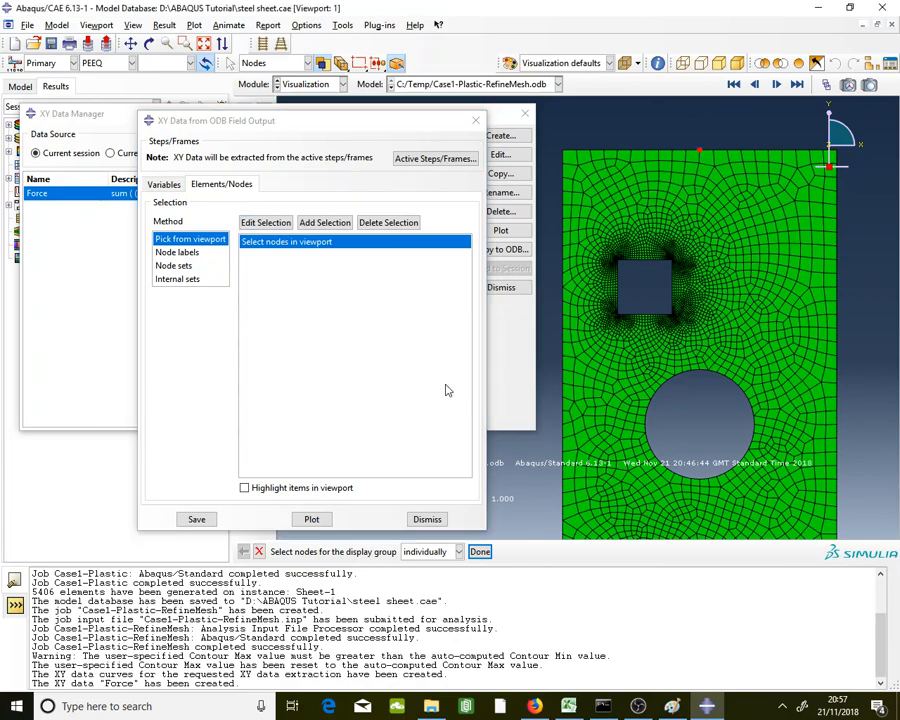
click(480, 551)
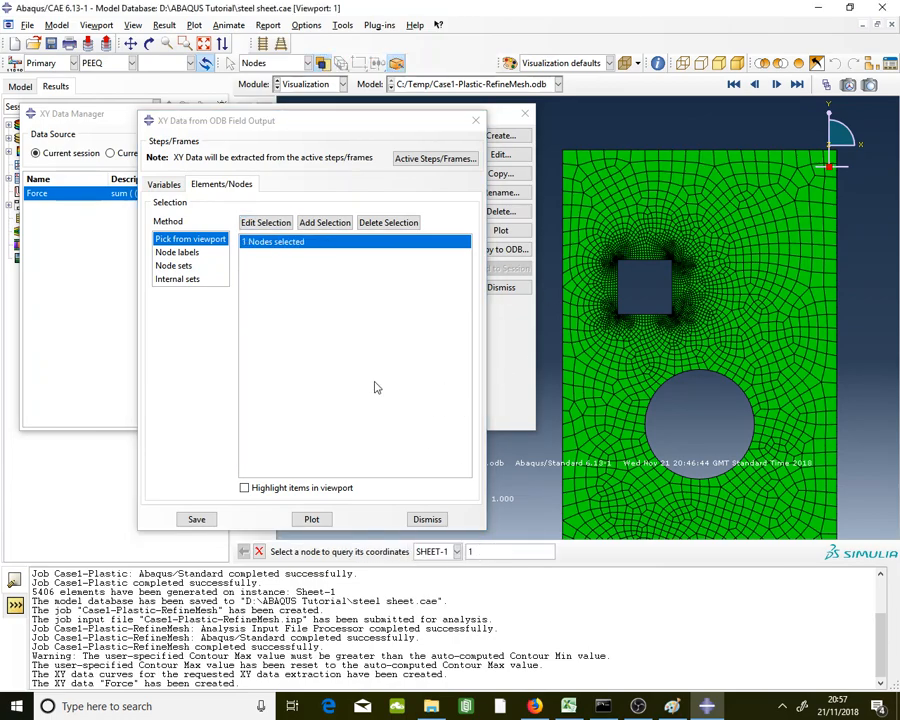
- Save the picked node's U2 curve as XY data with the default name and return to the XY Data Manager
click(219, 519)
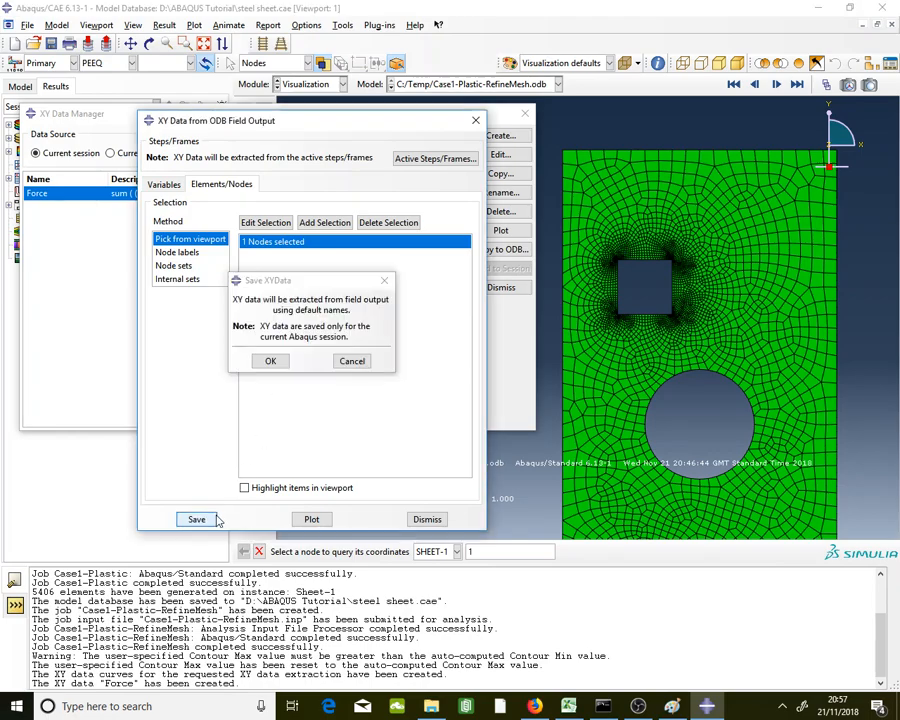
click(268, 362)
click(95, 274)
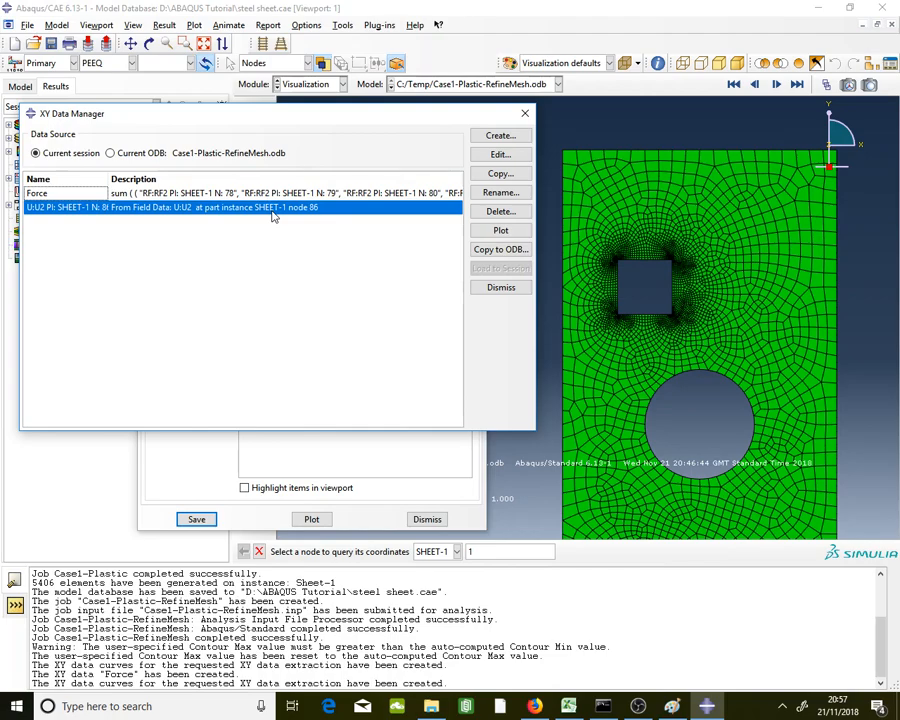
- Open the U2 displacement curve's data table and copy all of its Y values
double_click(271, 210)
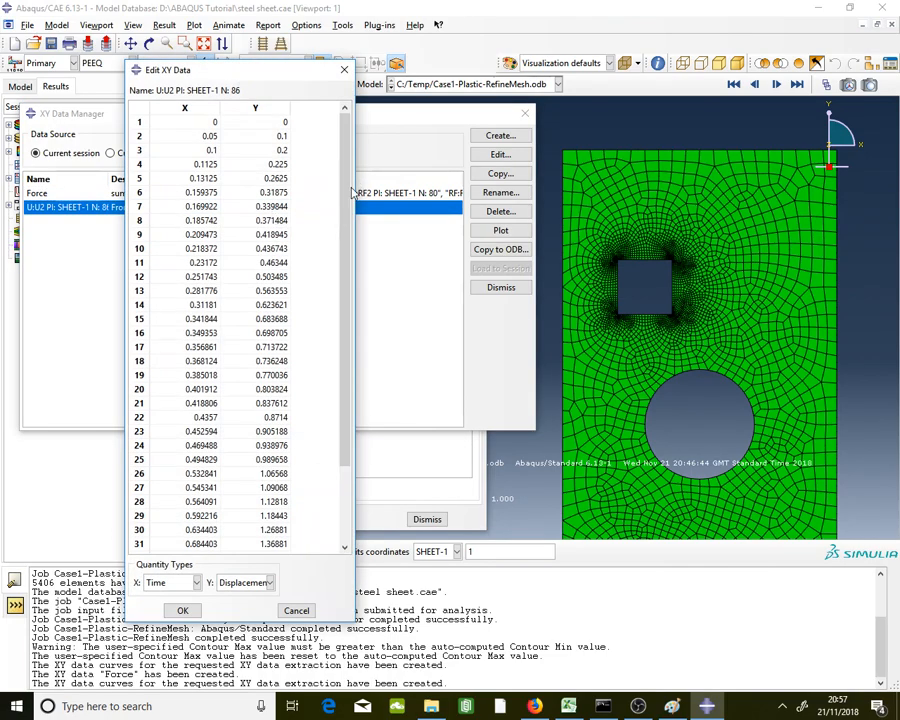
scroll(346, 374, down, 3)
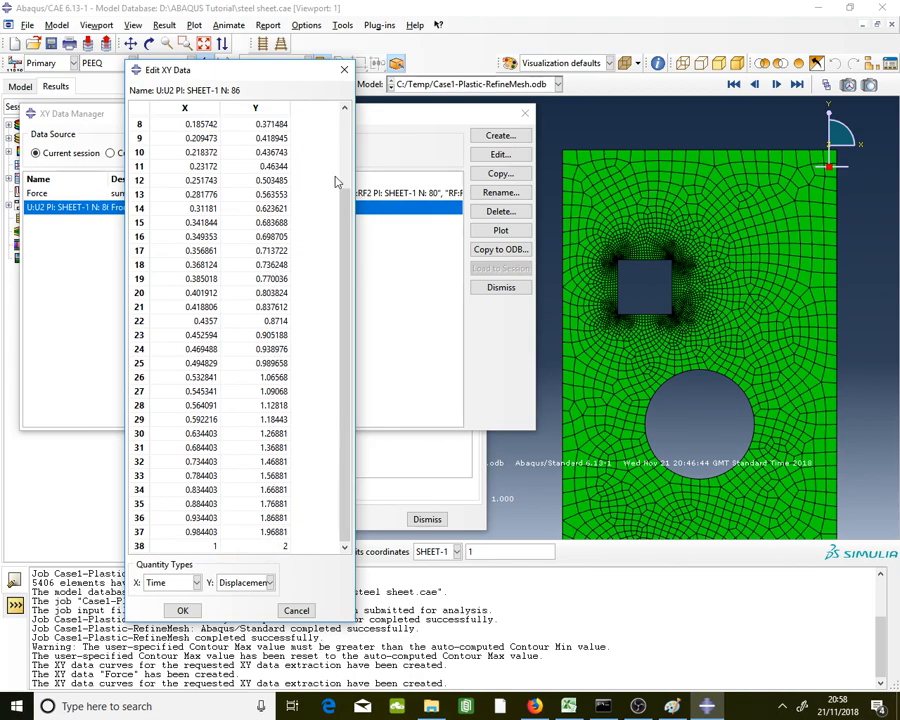
scroll(280, 135, up, 3)
drag(280, 124, 274, 547)
right_click(271, 504)
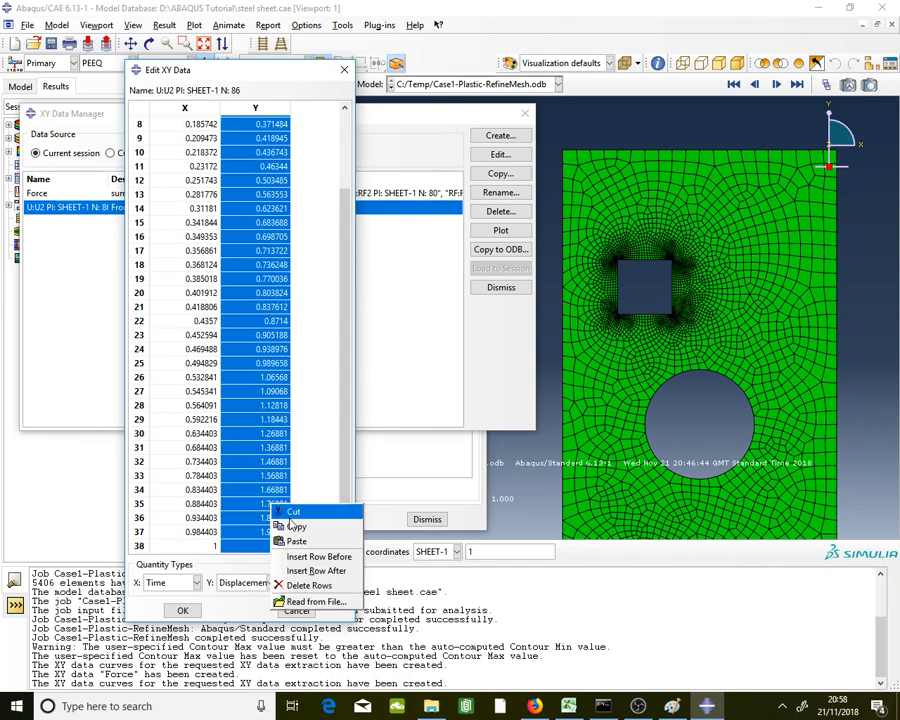
click(294, 526)
- Switch to Excel and paste the copied displacement values into Sheet1 starting at cell F5
key(alt+Tab)
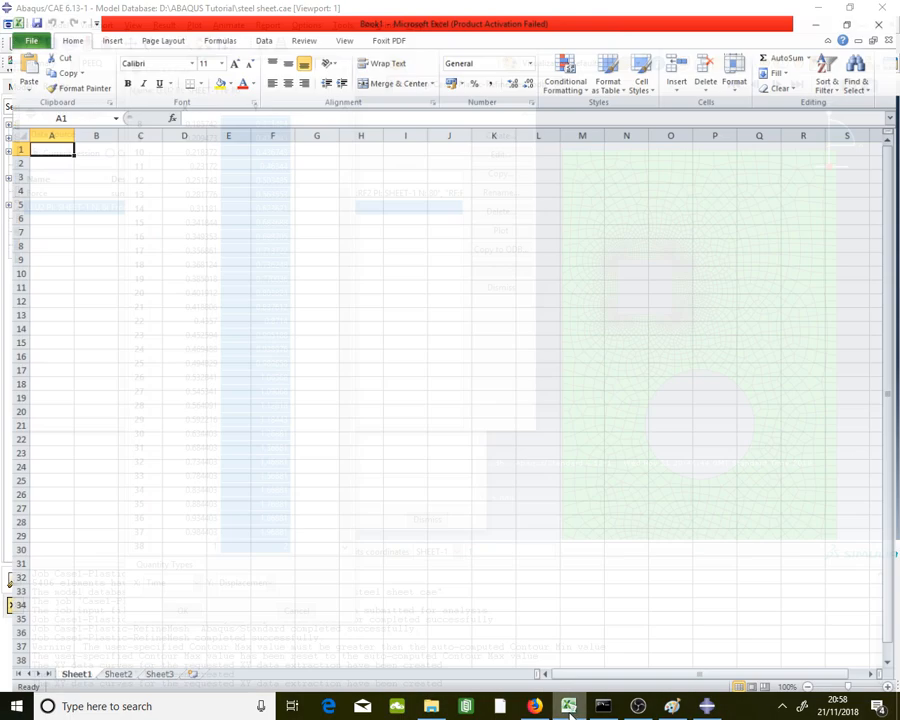
click(272, 191)
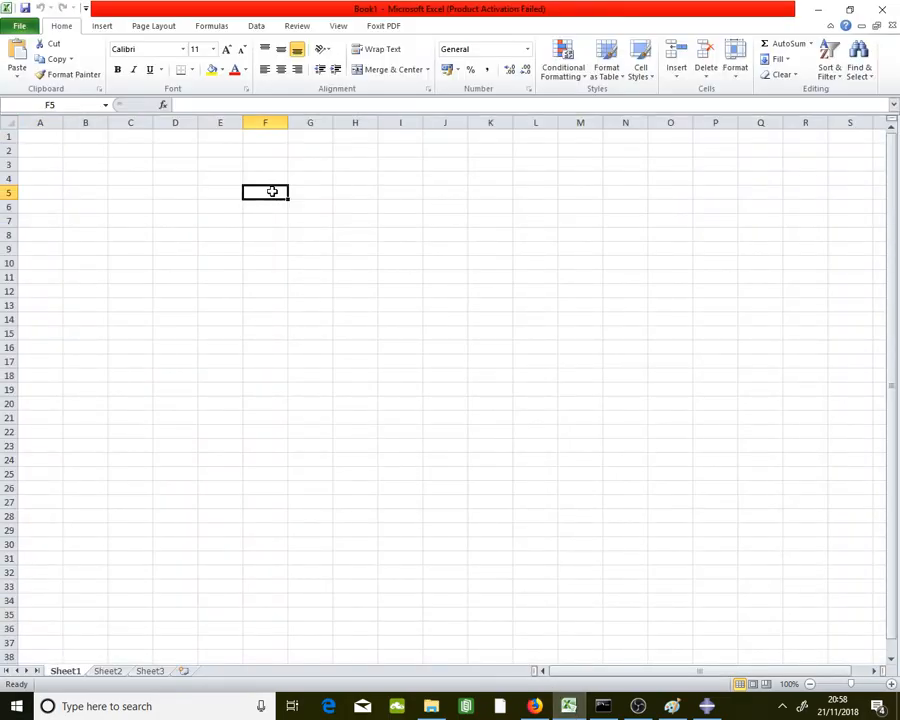
right_click(272, 191)
click(160, 246)
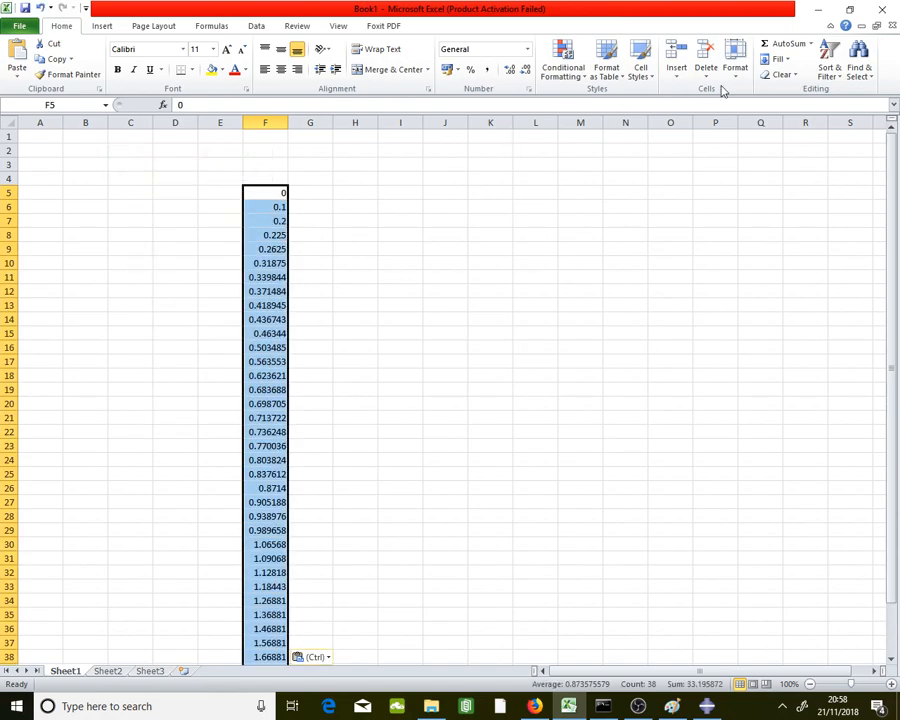
- Switch back to Abaqus, close the U2 data table, and copy all the Y values of the Force curve
key(alt+Tab)
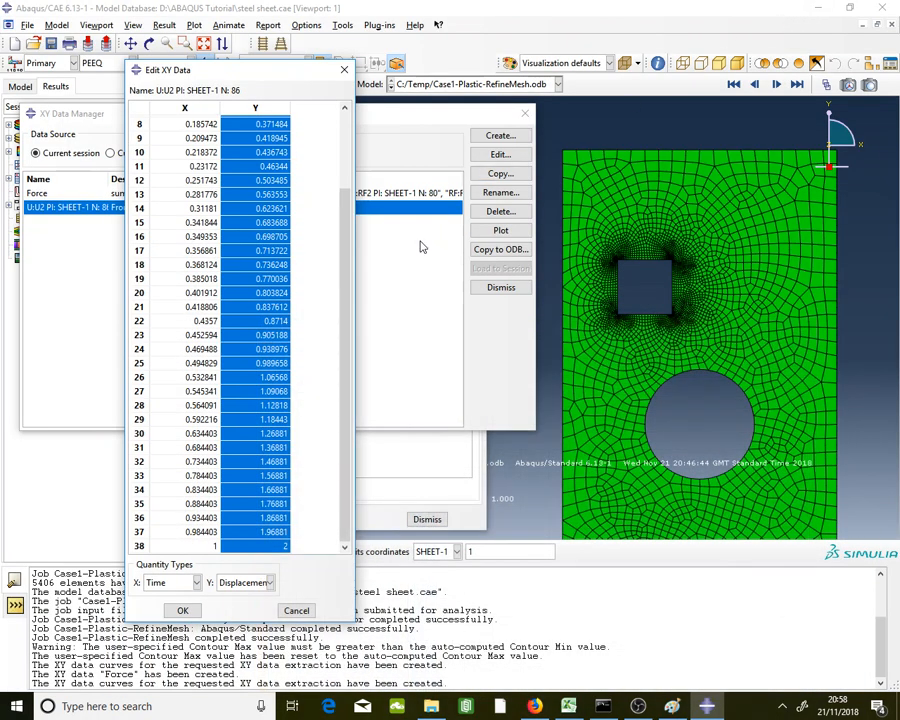
click(344, 70)
double_click(356, 193)
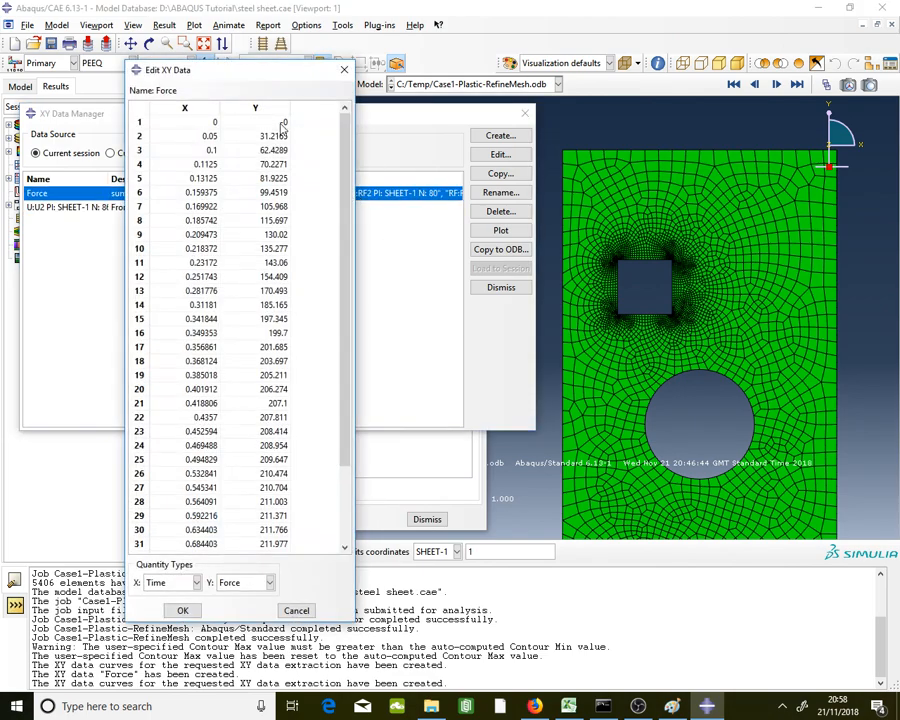
drag(255, 121, 277, 527)
right_click(277, 527)
click(302, 541)
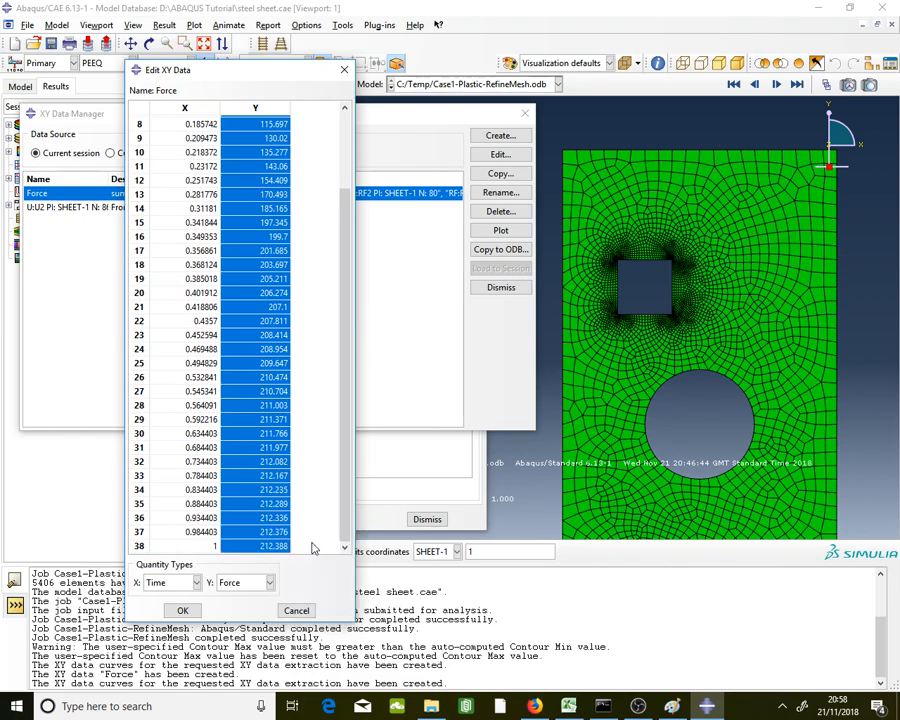
- Switch to Excel and paste the copied force values into Sheet1 starting at cell G5, beside the displacements
click(568, 706)
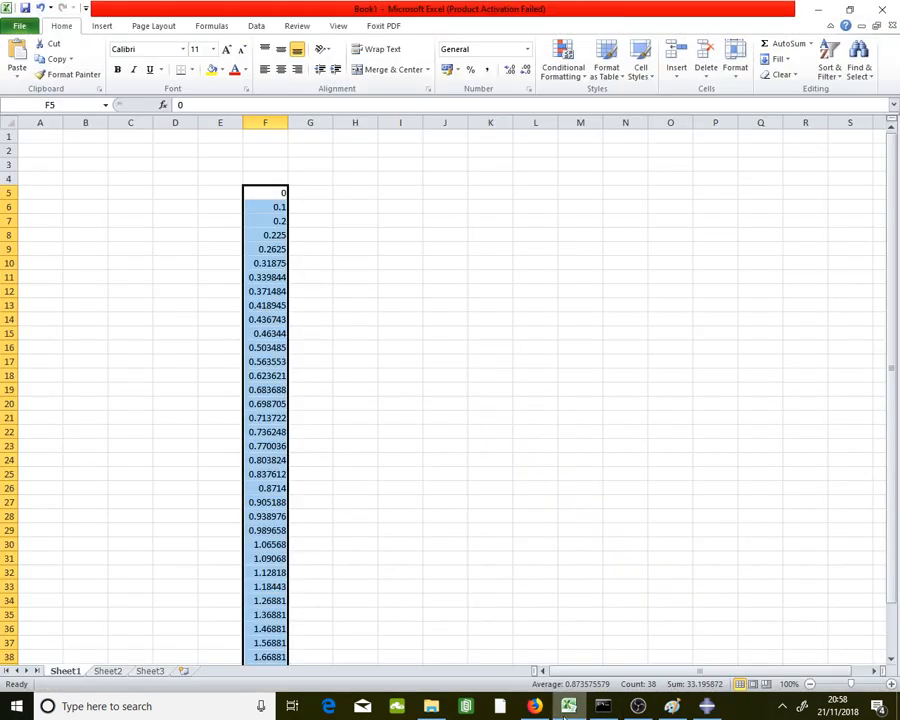
right_click(322, 200)
click(208, 250)
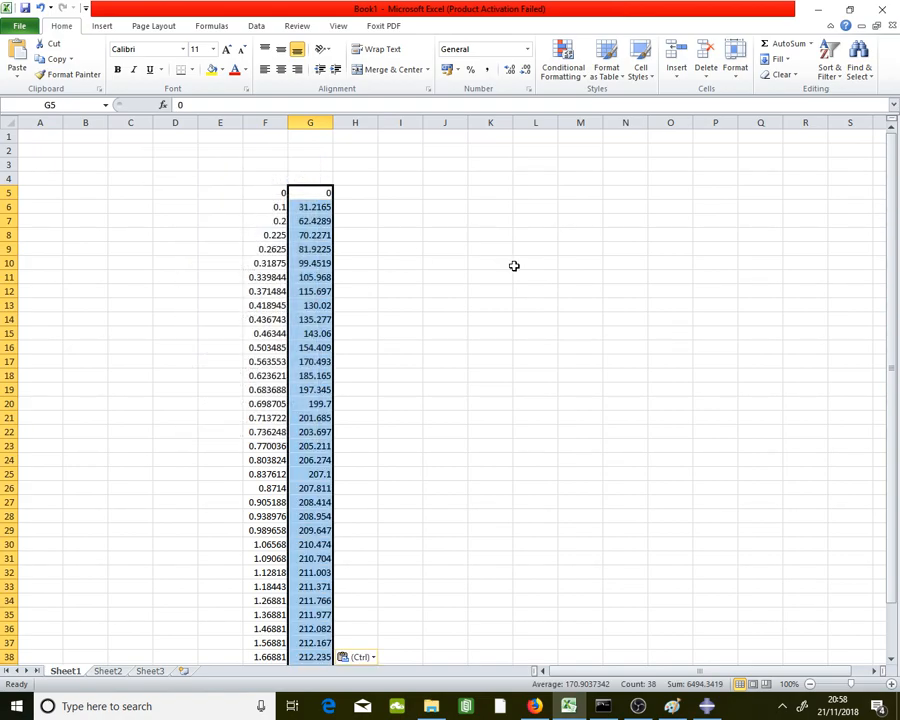
scroll(512, 264, down, 4)
scroll(514, 266, up, 3)
click(270, 206)
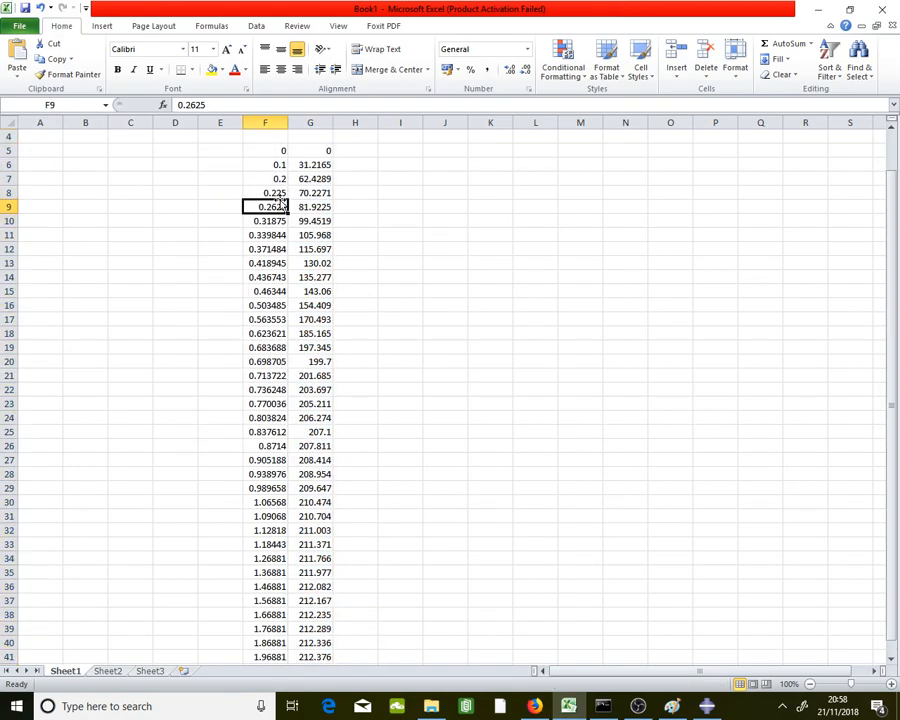
click(403, 206)
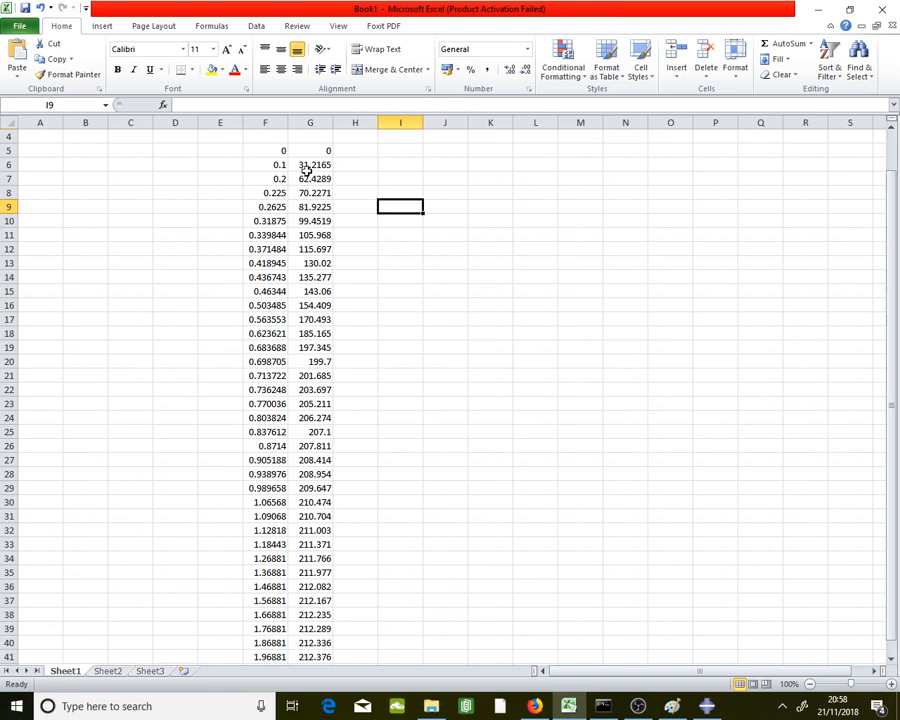
- Plot the data in F5:G42 as a scatter chart with smooth lines and no markers, and move the chart higher on the sheet
drag(270, 151, 318, 628)
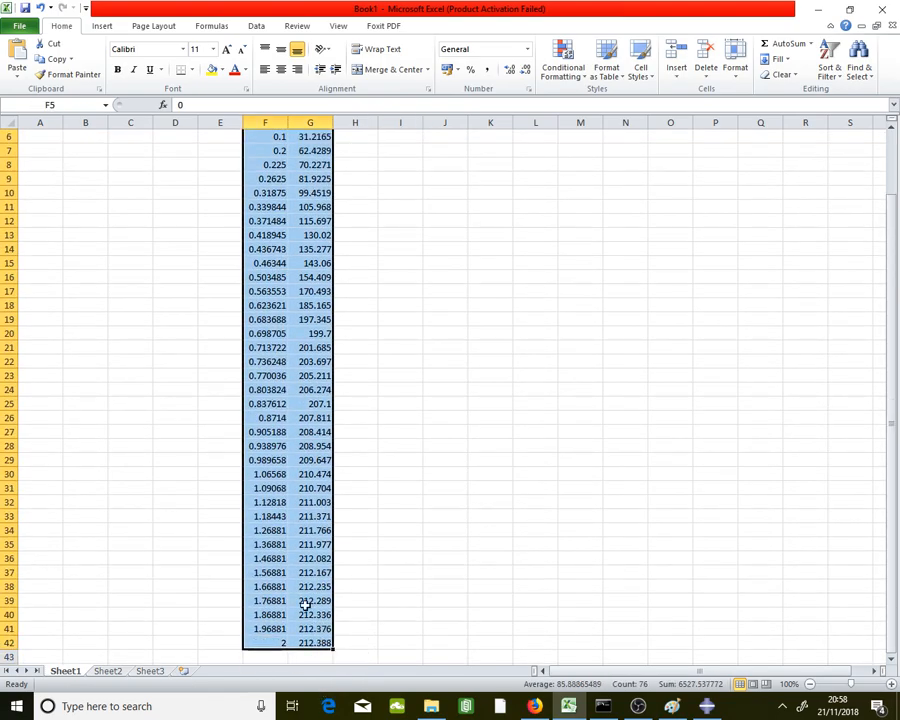
click(104, 26)
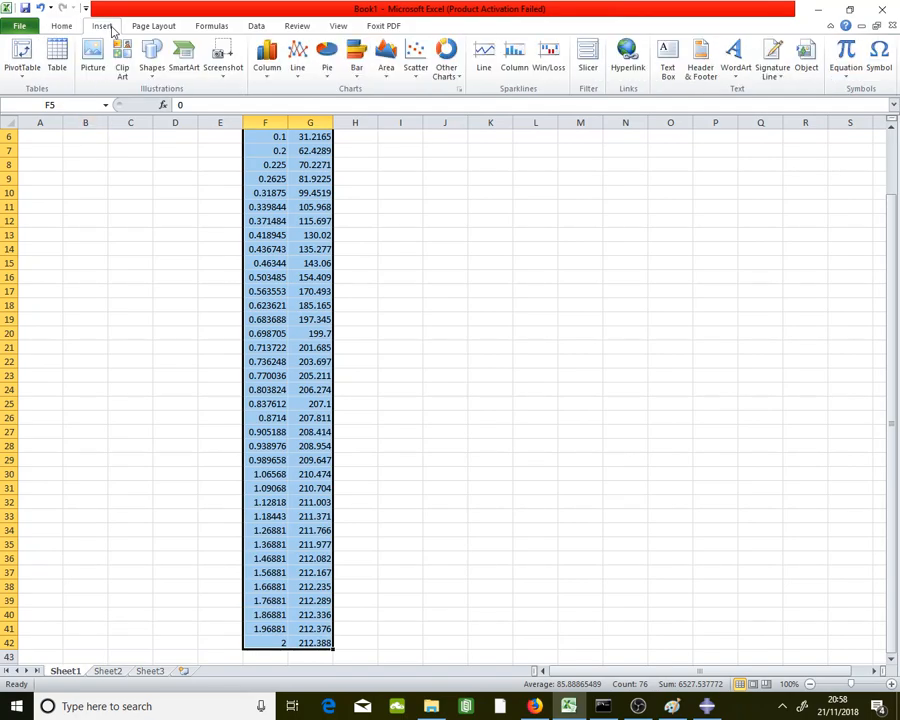
click(417, 74)
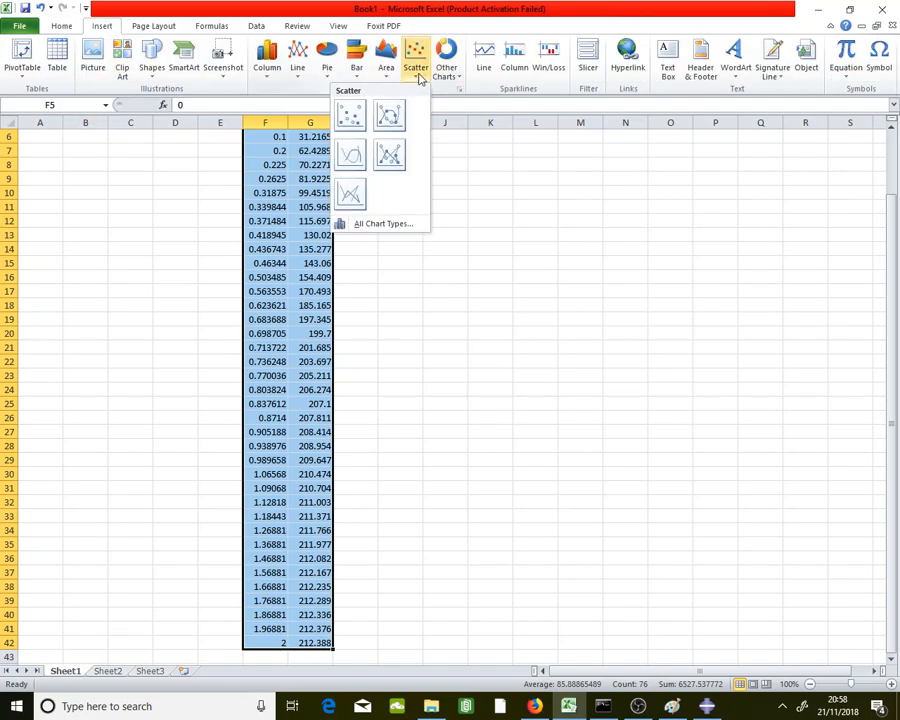
click(352, 158)
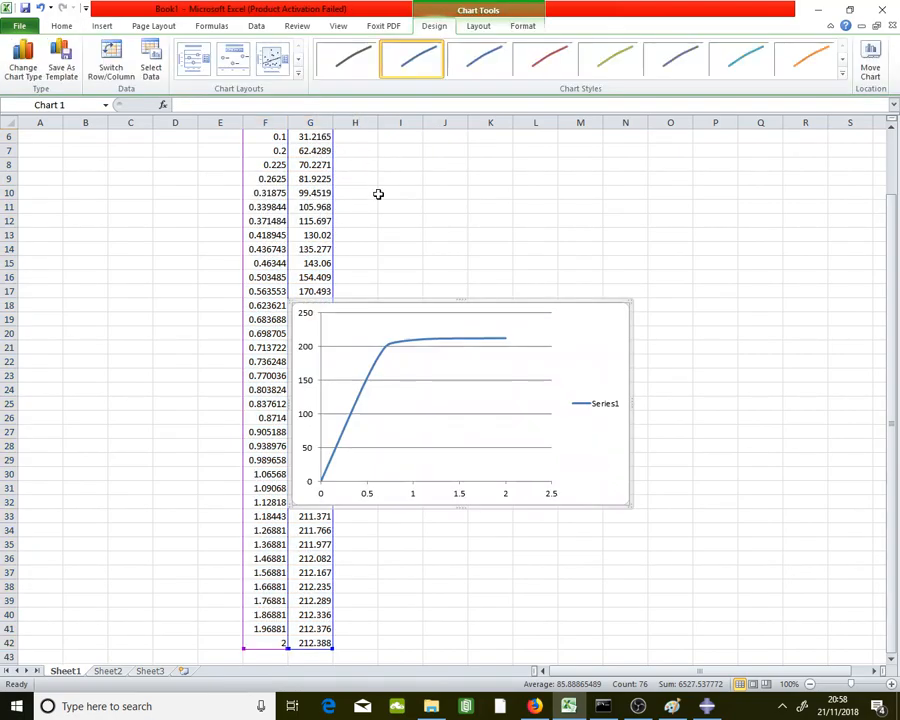
drag(602, 340, 629, 207)
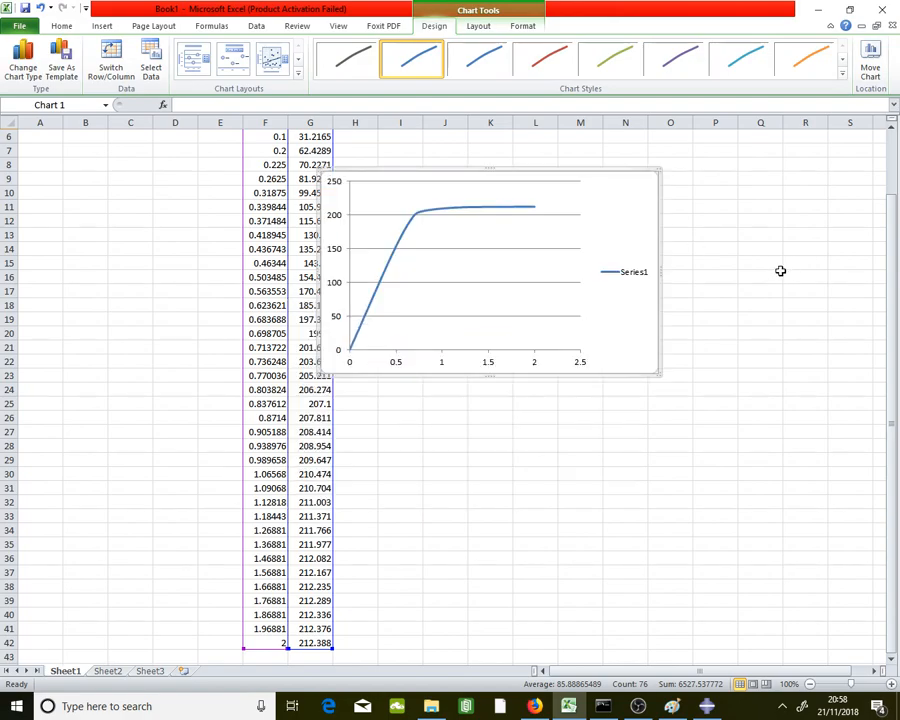
click(772, 276)
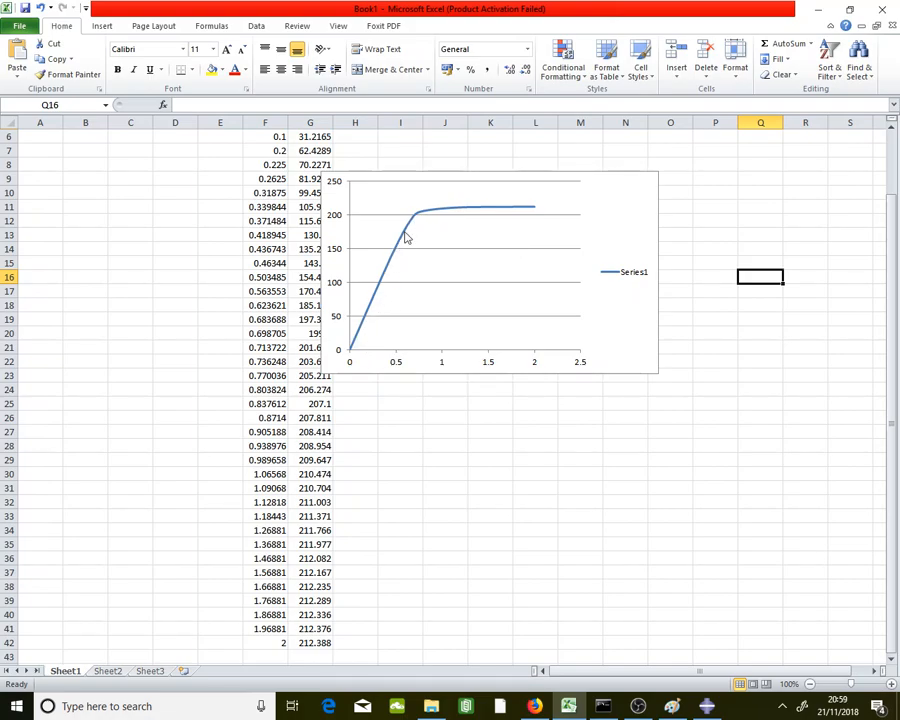
- Examine where the force-displacement curve bends and flattens, and compare the last force values in column G
mouse_move(417, 222)
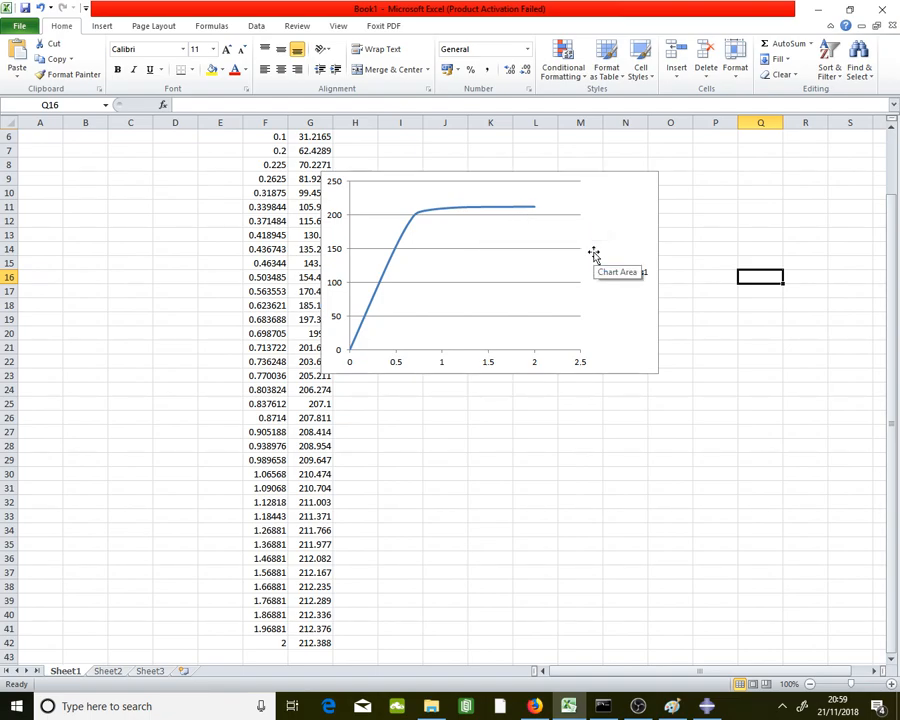
click(327, 614)
click(325, 600)
click(326, 614)
click(320, 590)
click(322, 600)
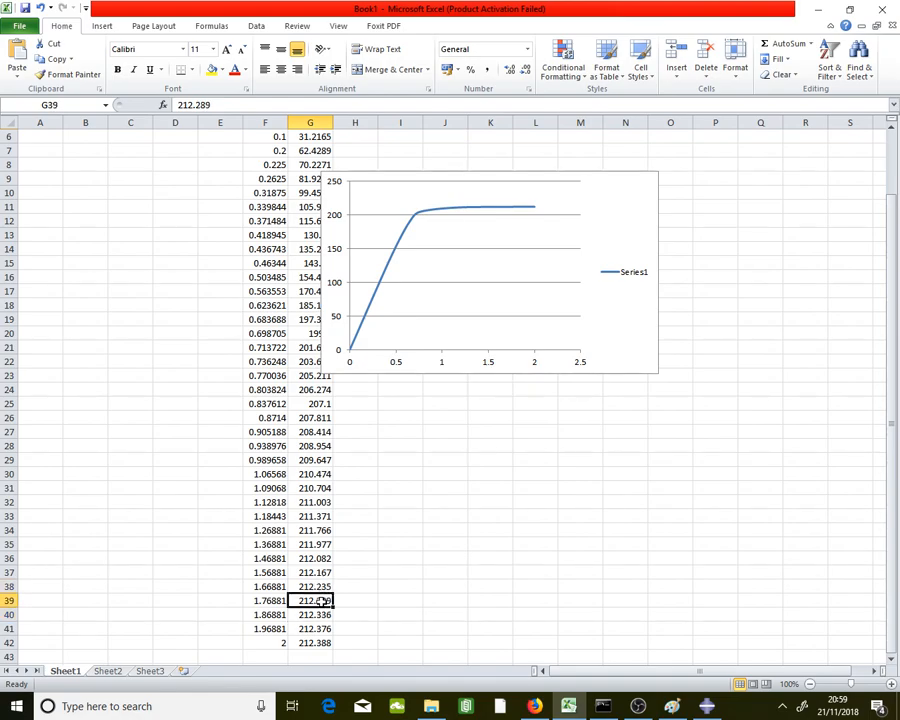
click(640, 447)
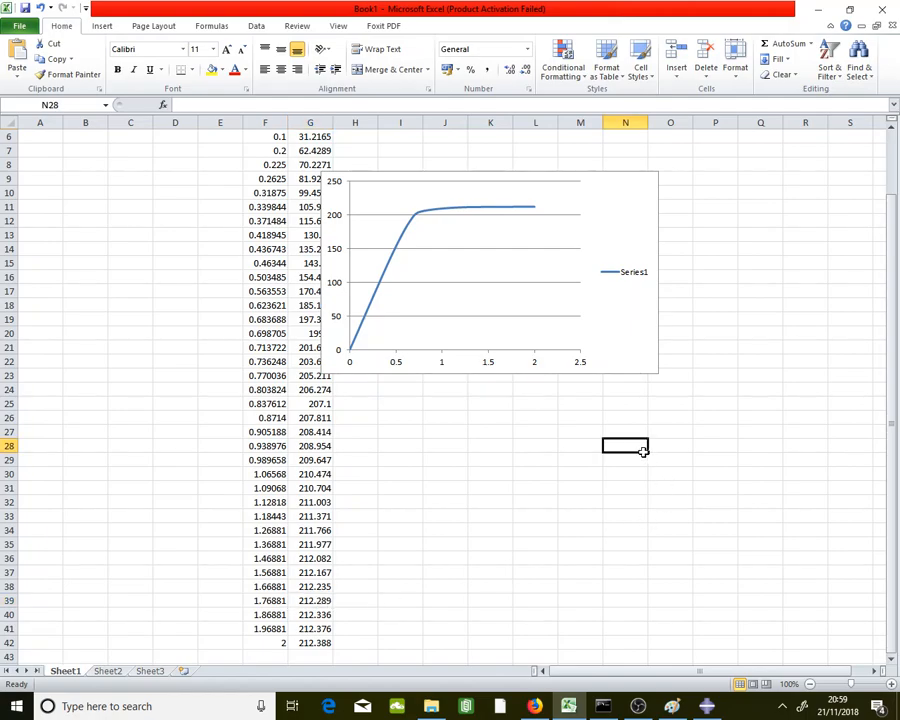
click(532, 446)
click(592, 446)
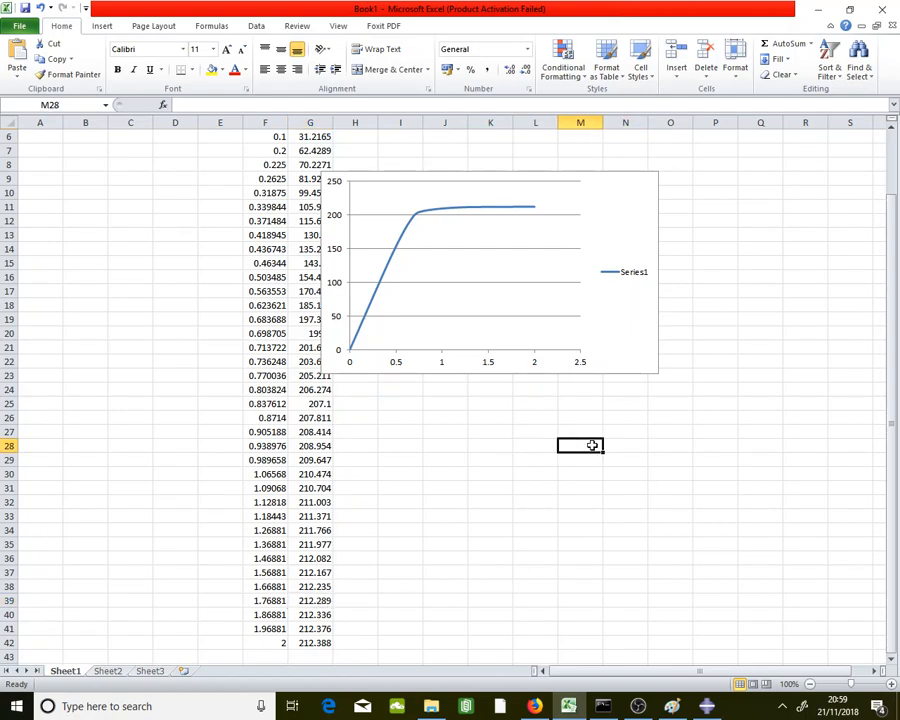
click(614, 446)
click(570, 446)
click(630, 467)
- Switch back to Abaqus, close the Force data table, and delete both the Force and U2 curves from the XY Data Manager
key(alt+Tab)
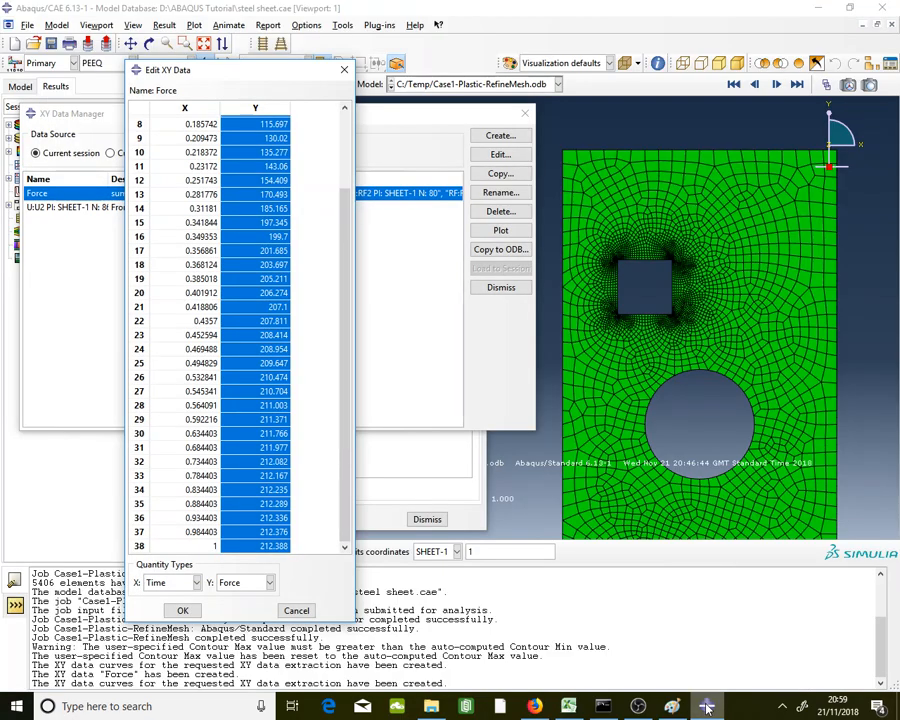
click(346, 73)
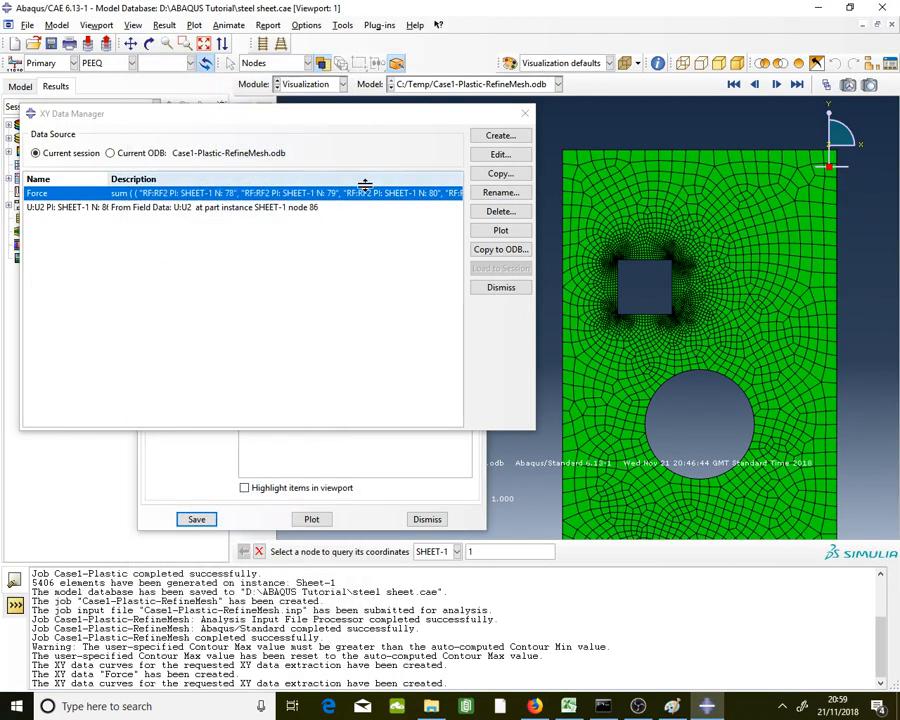
shift+click(376, 207)
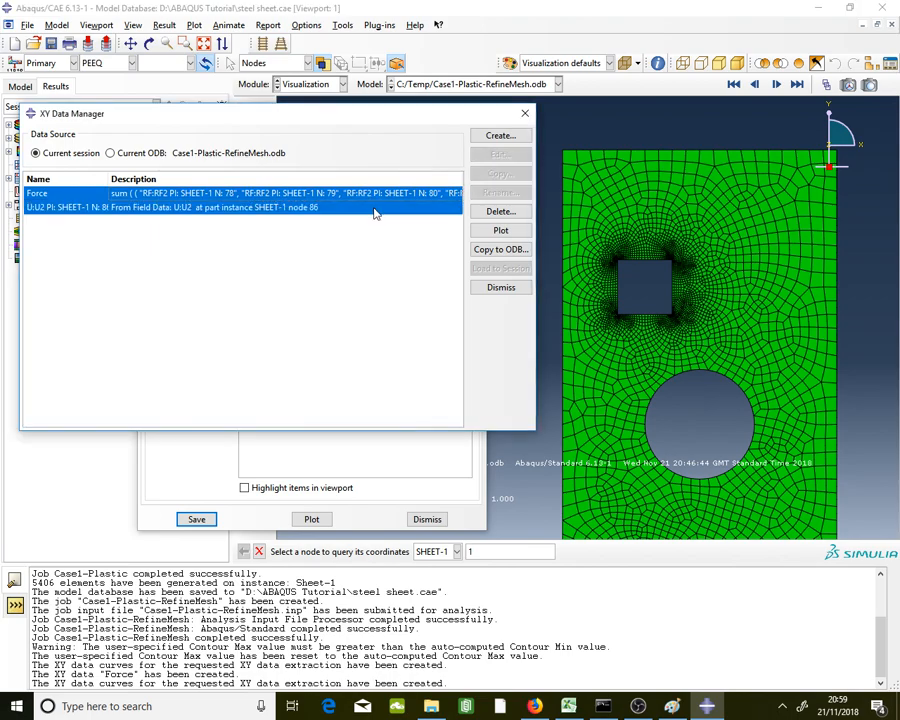
click(487, 213)
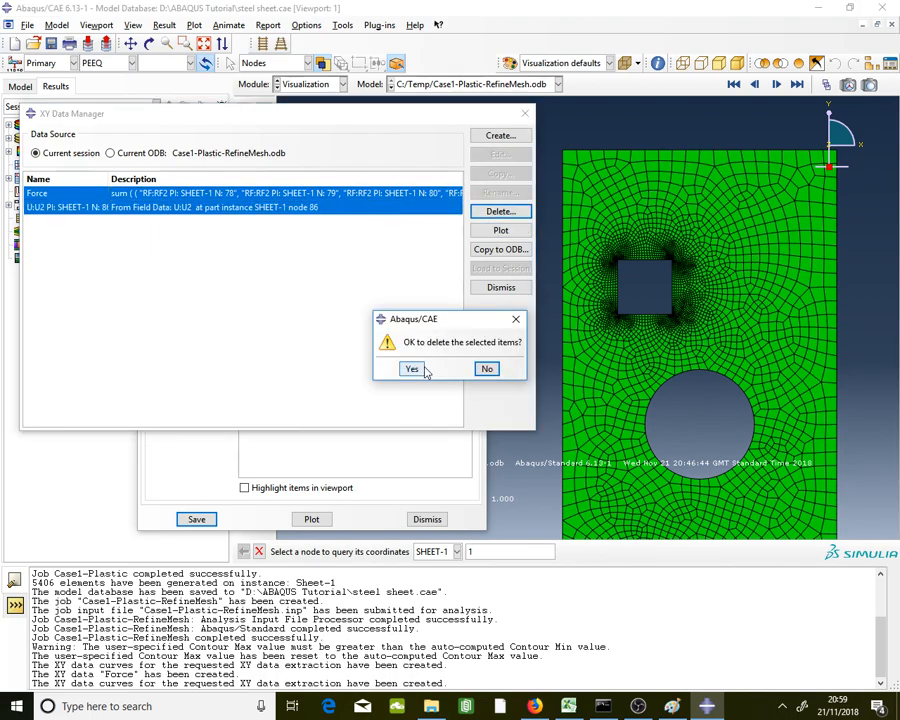
click(424, 372)
- Close the XY Data Manager and the field output extraction dialog, and switch to the steel plate tutorial PDF in Firefox
click(525, 113)
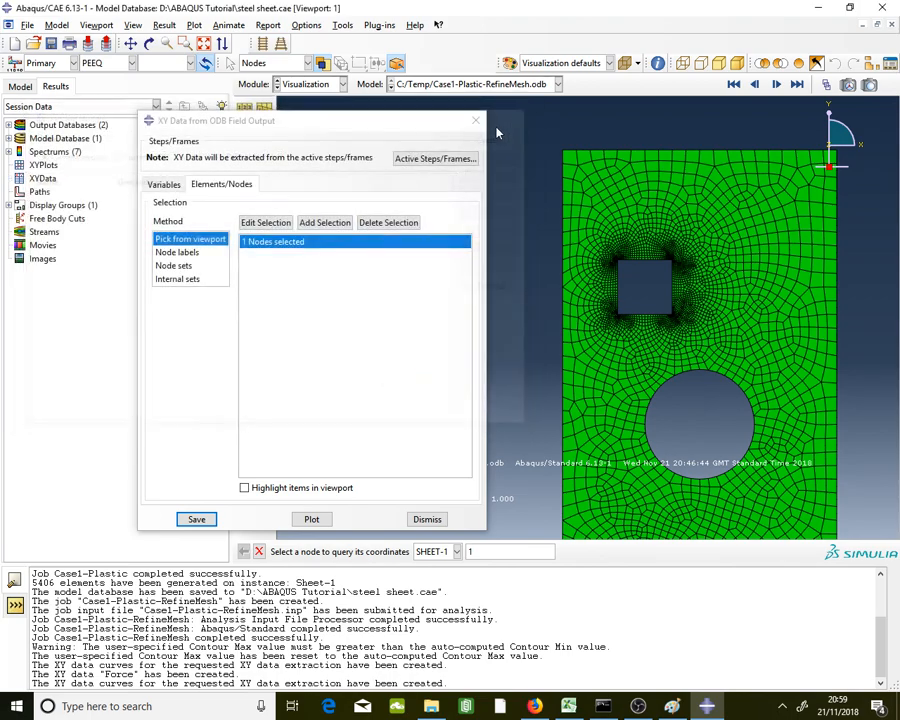
click(476, 121)
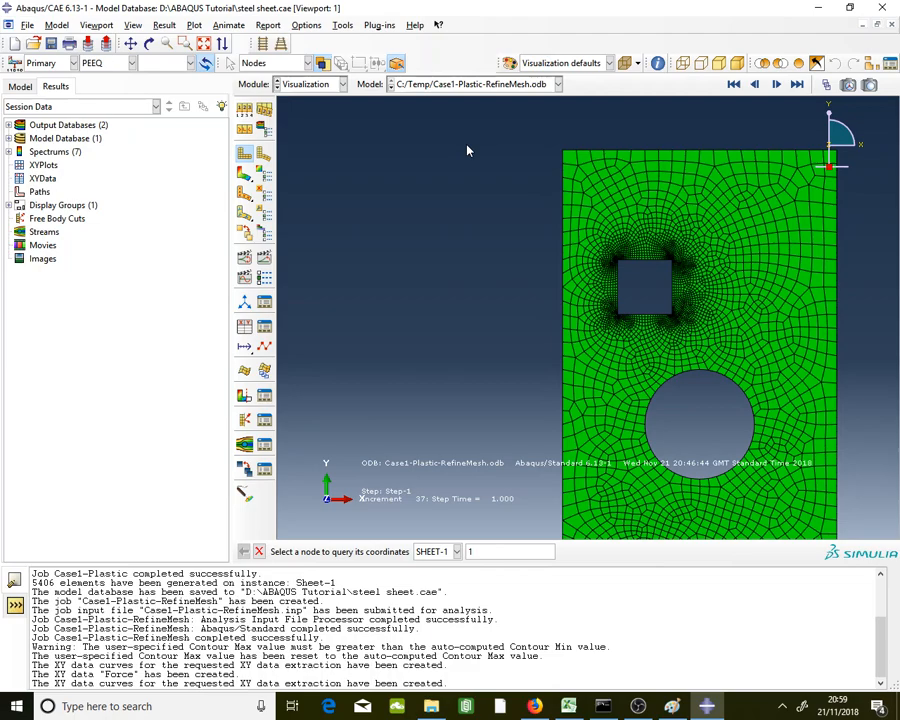
click(527, 714)
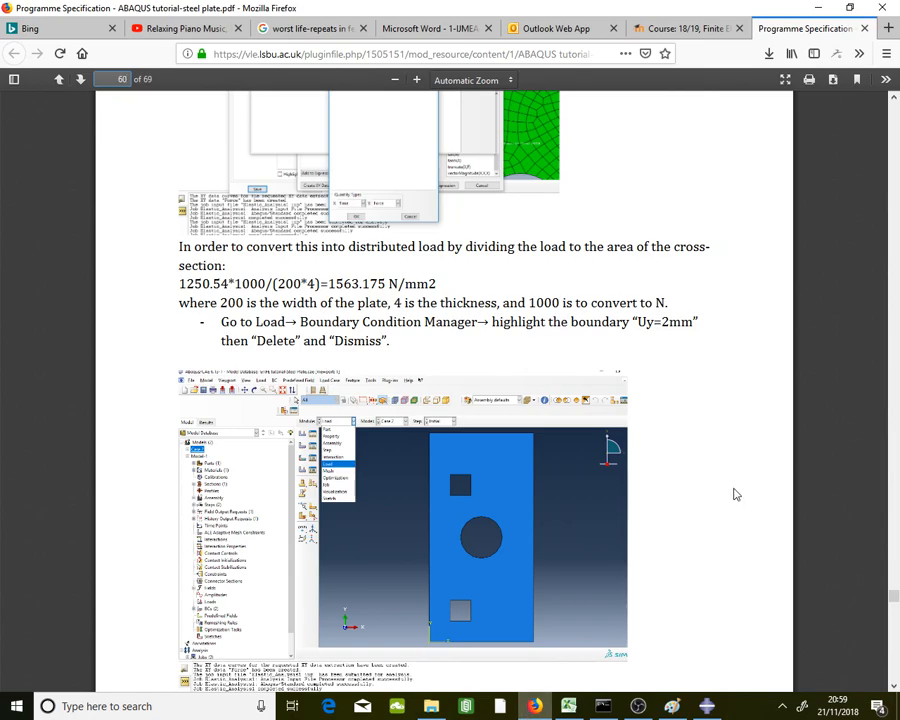